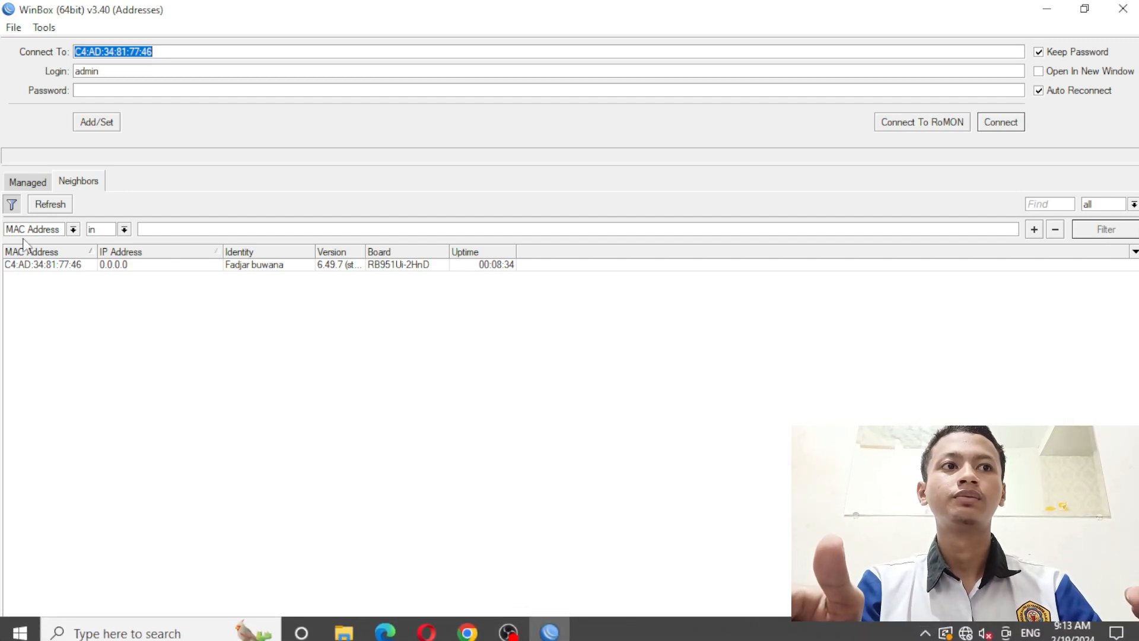
# - Connect to the discovered RB951Ui-2HnD router from the Neighbors list
pyautogui.click(41, 267)
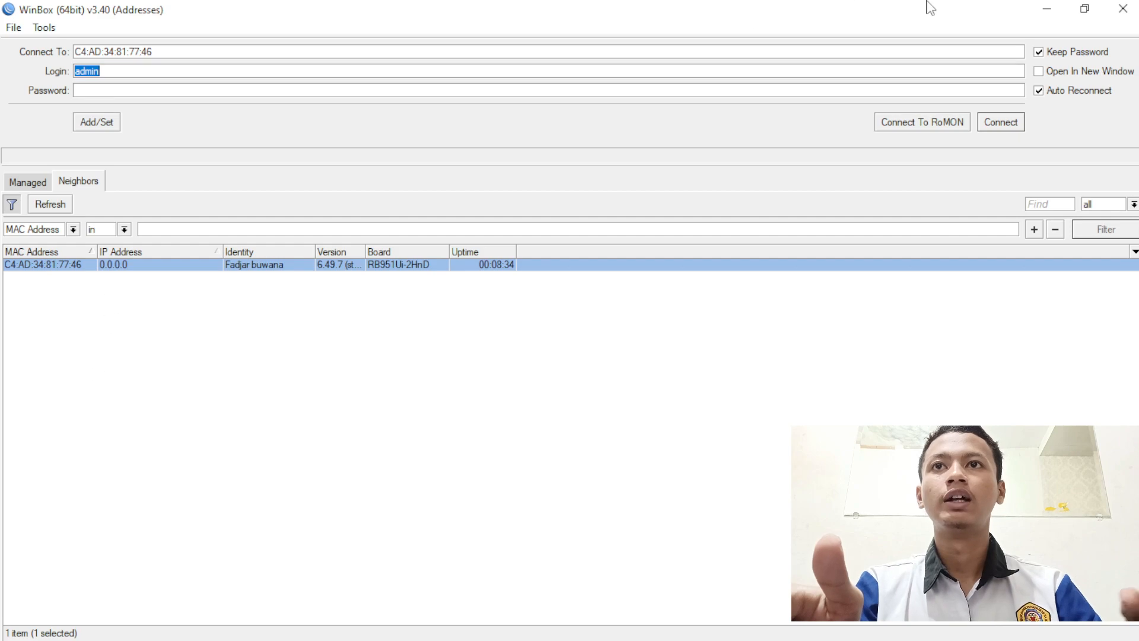
pyautogui.click(1015, 121)
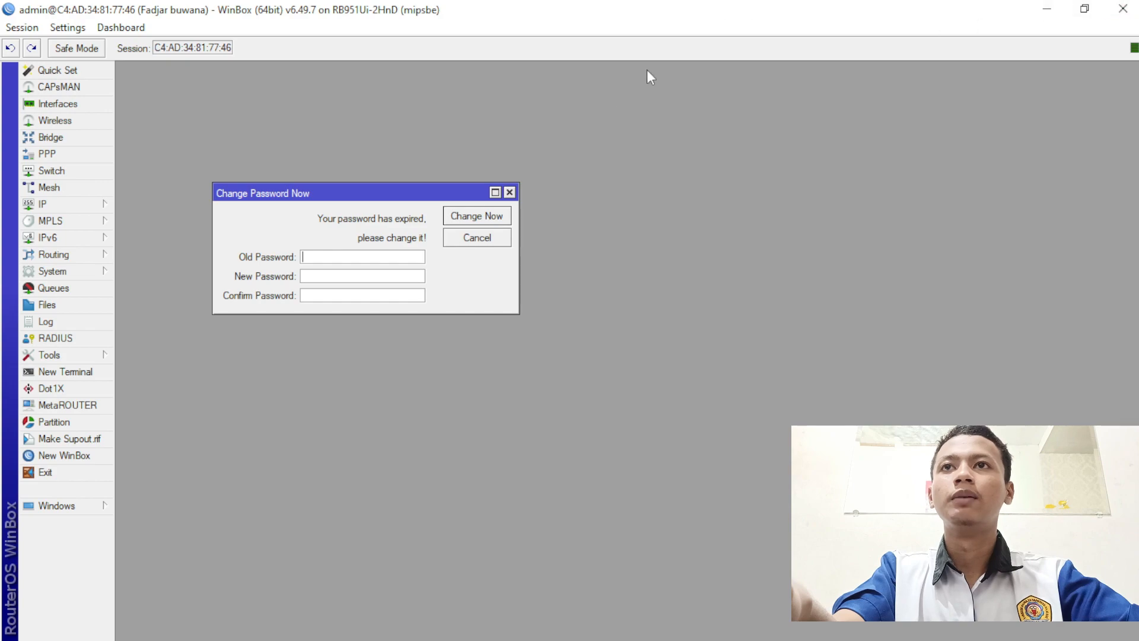
# - Skip the password change and delete the surname from the System Identity name
pyautogui.click(509, 193)
pyautogui.click(60, 271)
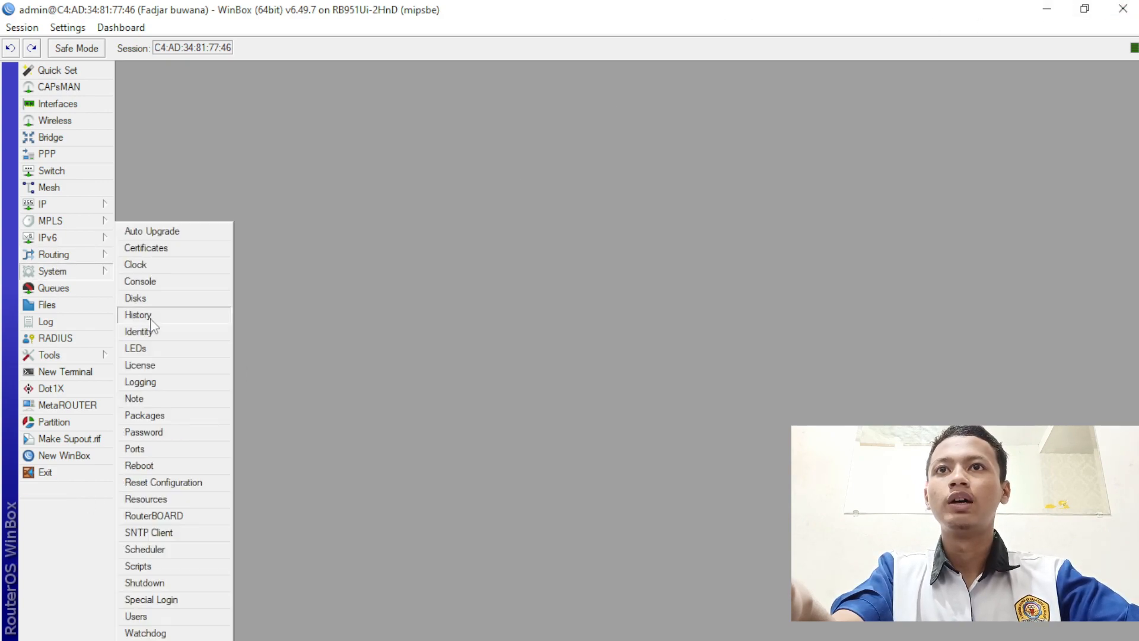
pyautogui.click(155, 327)
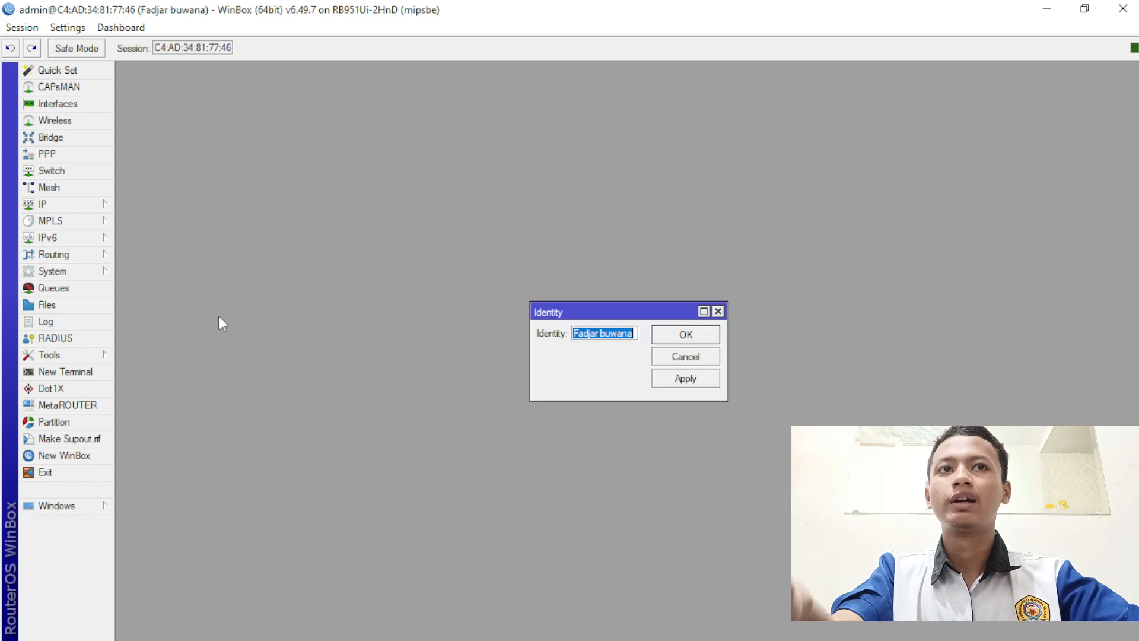
pyautogui.click(633, 333)
pyautogui.press('BackSpace')
pyautogui.press('BackSpace')
pyautogui.press('BackSpace')
pyautogui.press('BackSpace')
pyautogui.press('BackSpace')
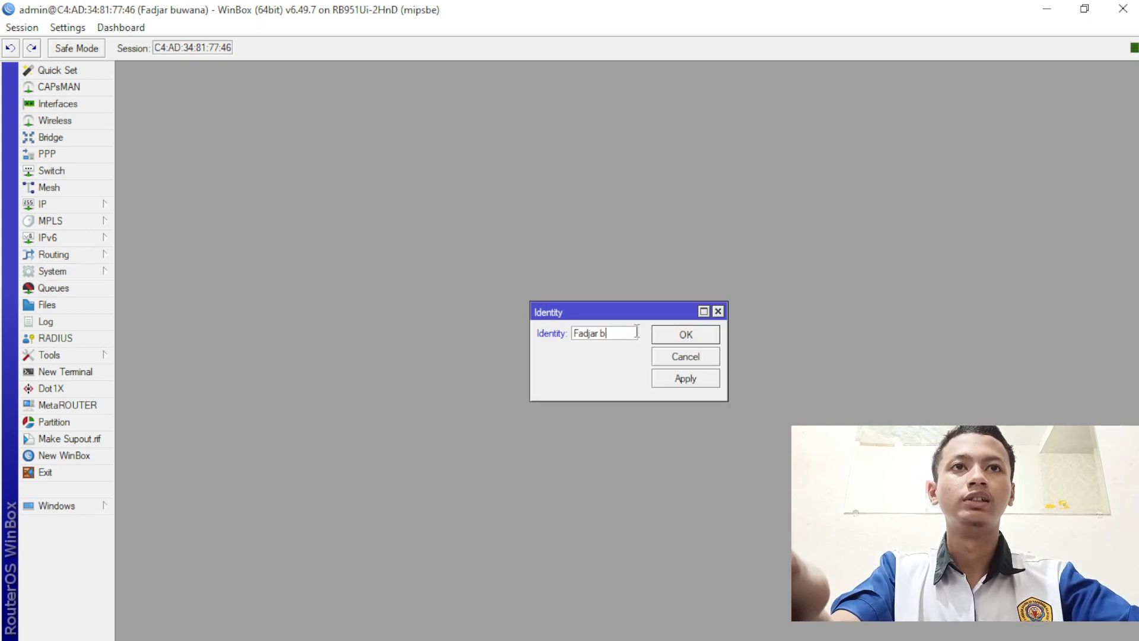
pyautogui.click(710, 384)
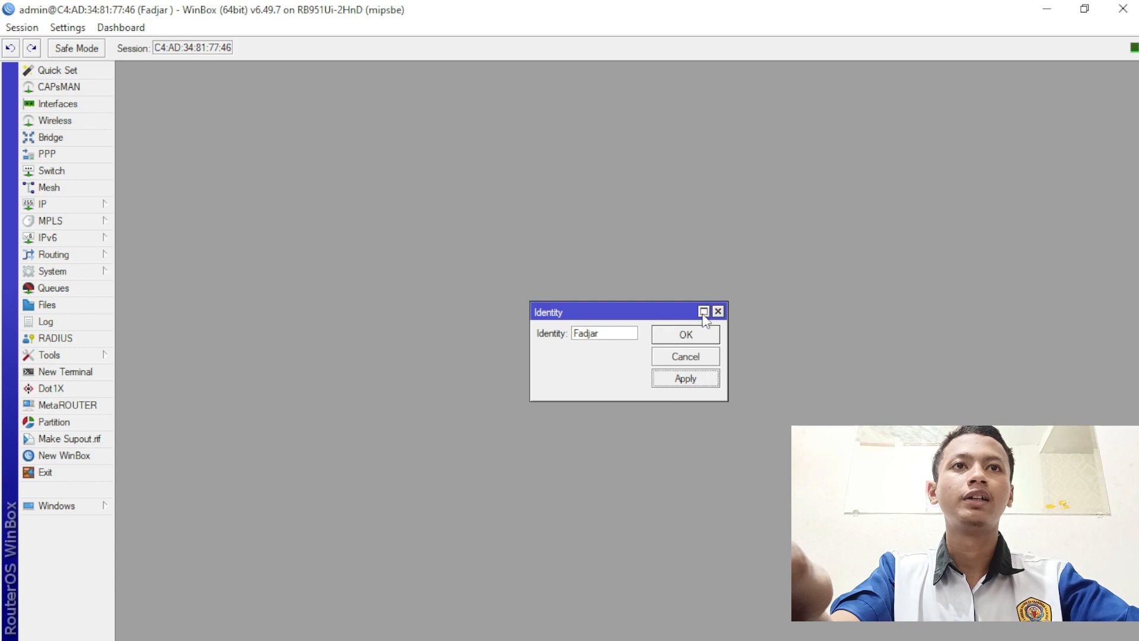
pyautogui.click(704, 335)
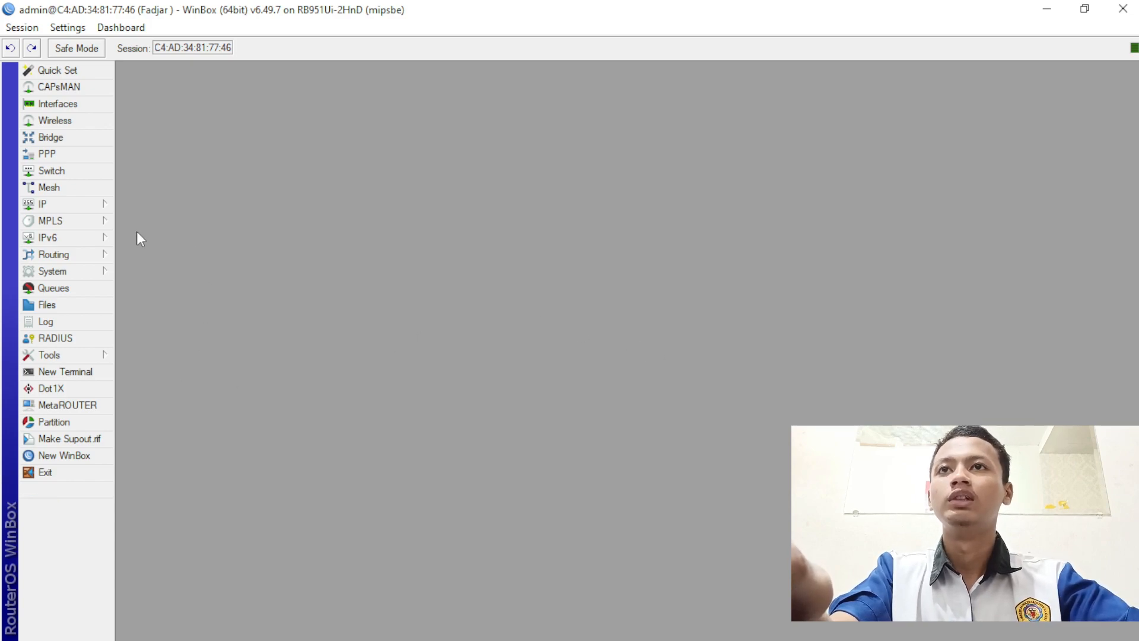
pyautogui.click(102, 274)
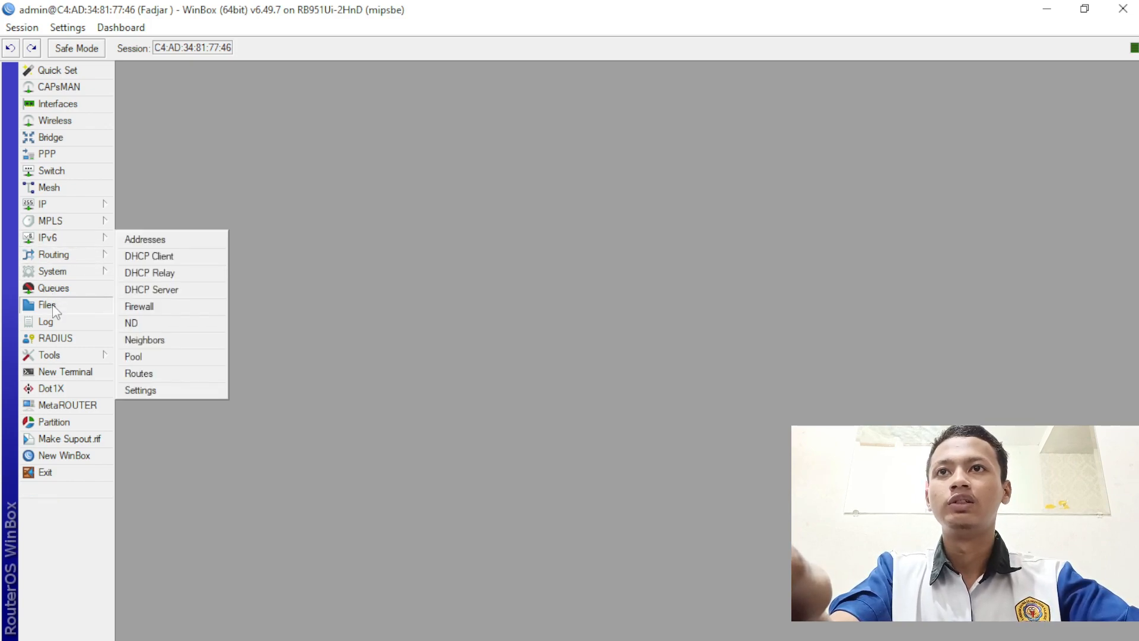
# - In the Interfaces list, rename ether1 to ISP
pyautogui.click(78, 105)
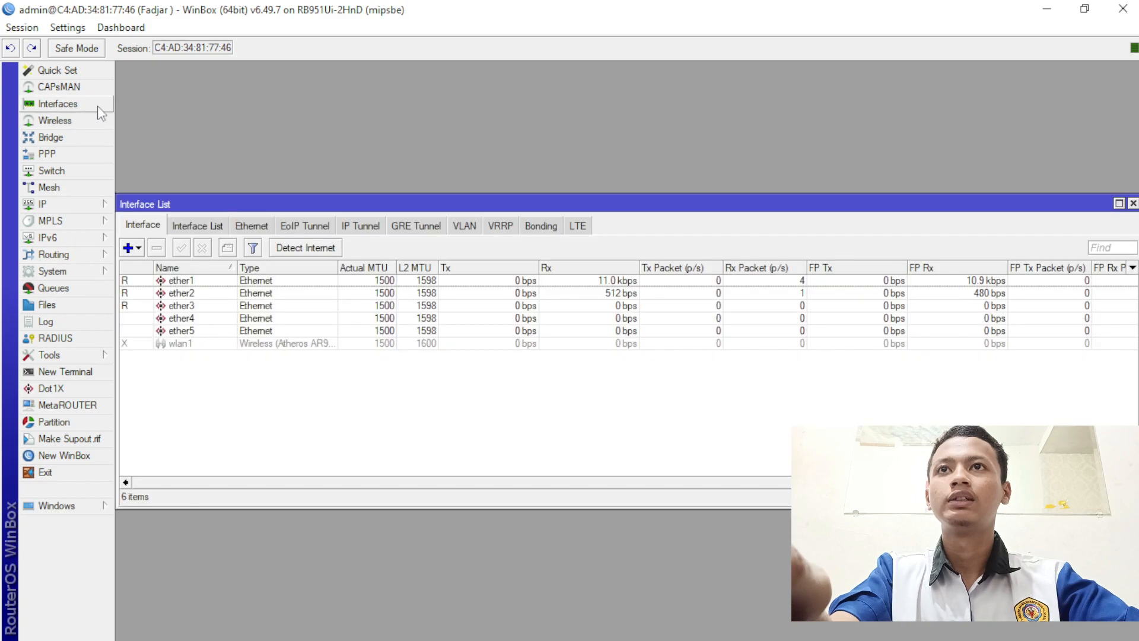
pyautogui.click(185, 285)
pyautogui.doubleClick(185, 283)
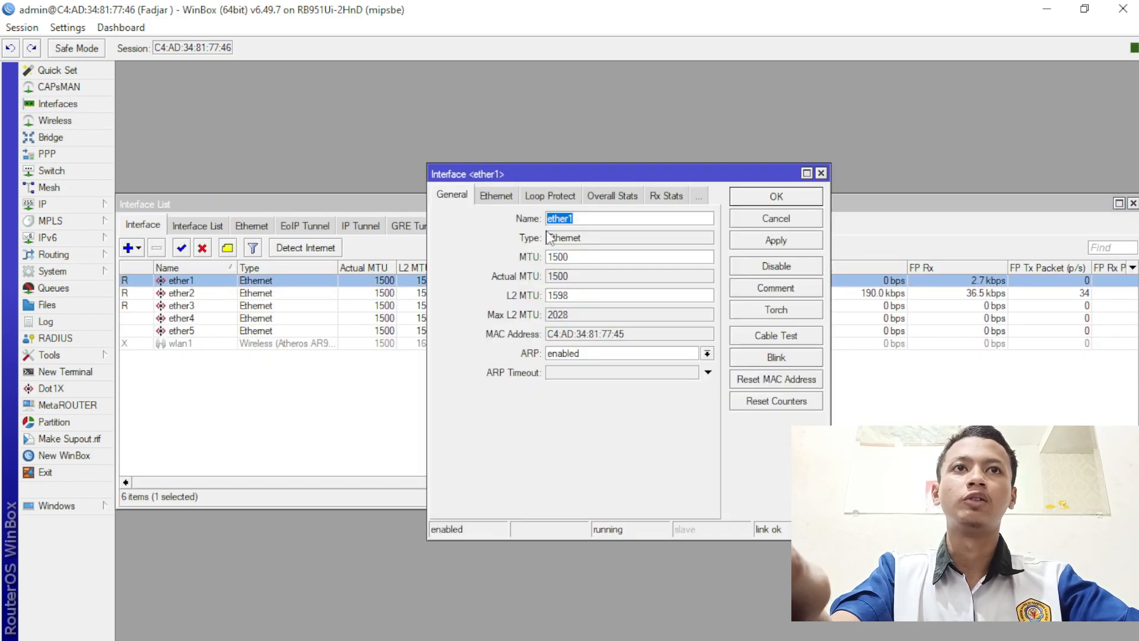
pyautogui.write('ISP')
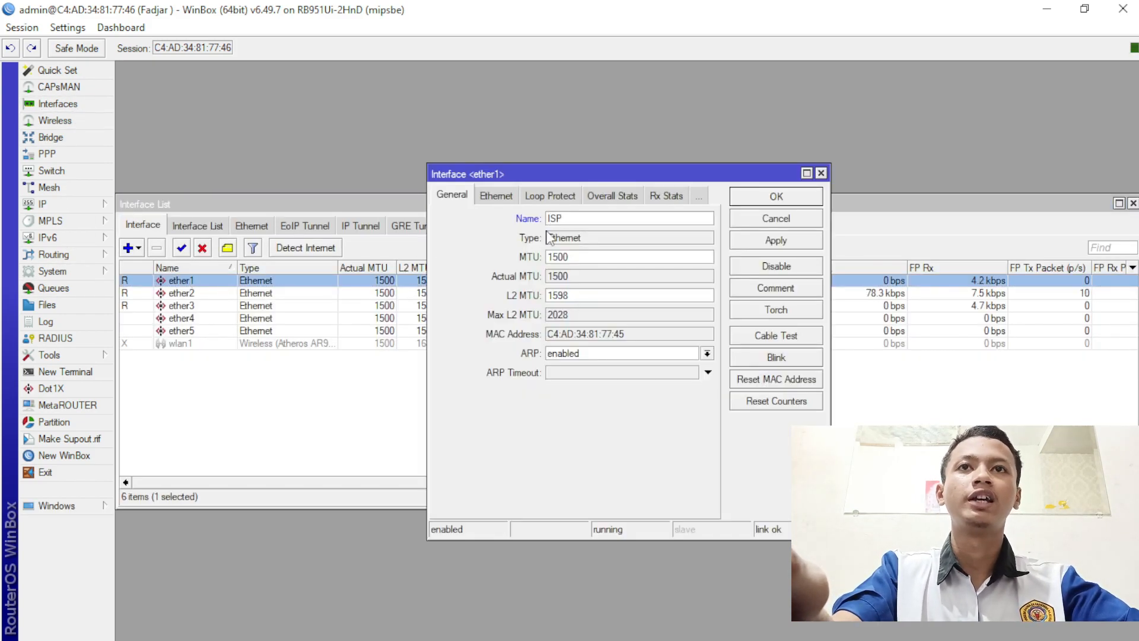
pyautogui.click(779, 198)
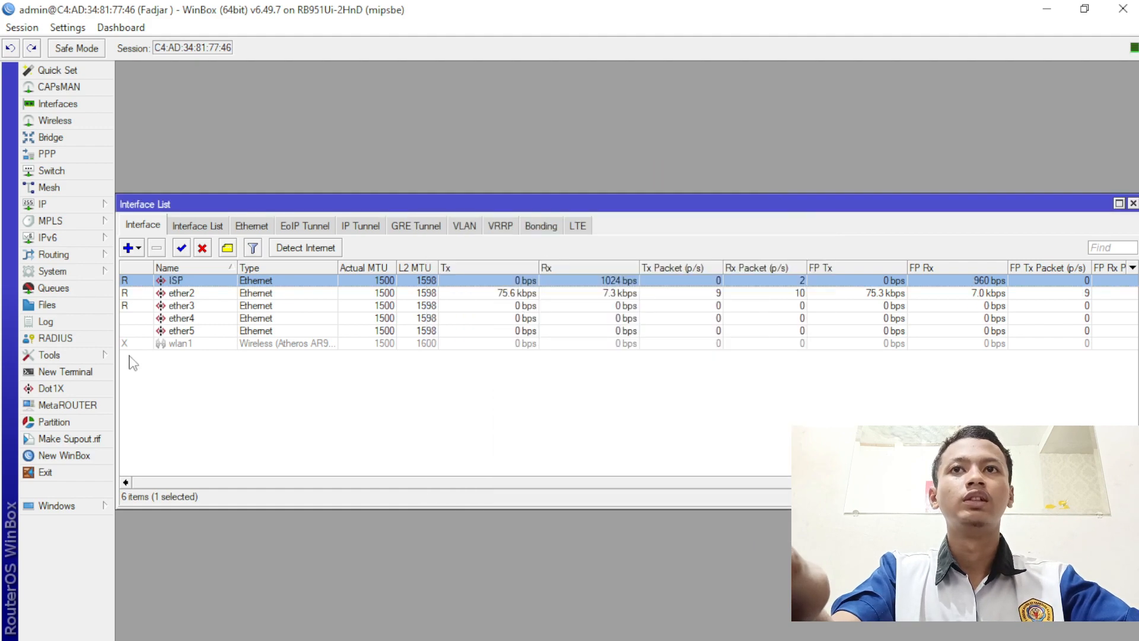
# - Rename ether2 to LAN and ether3 to WAN
pyautogui.doubleClick(181, 293)
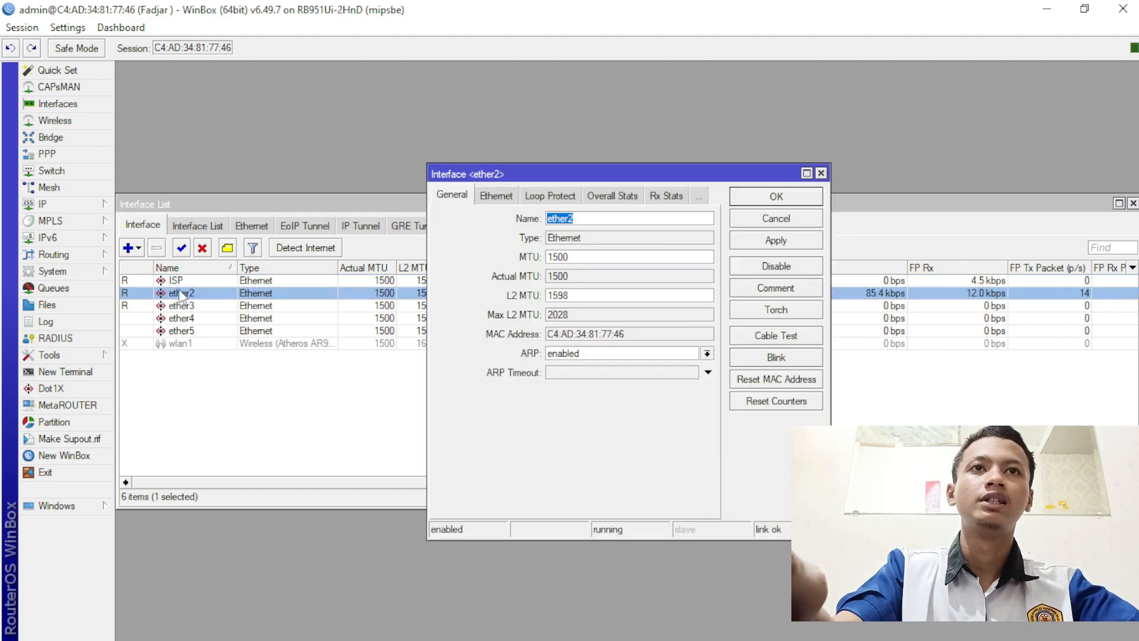
pyautogui.write('LA')
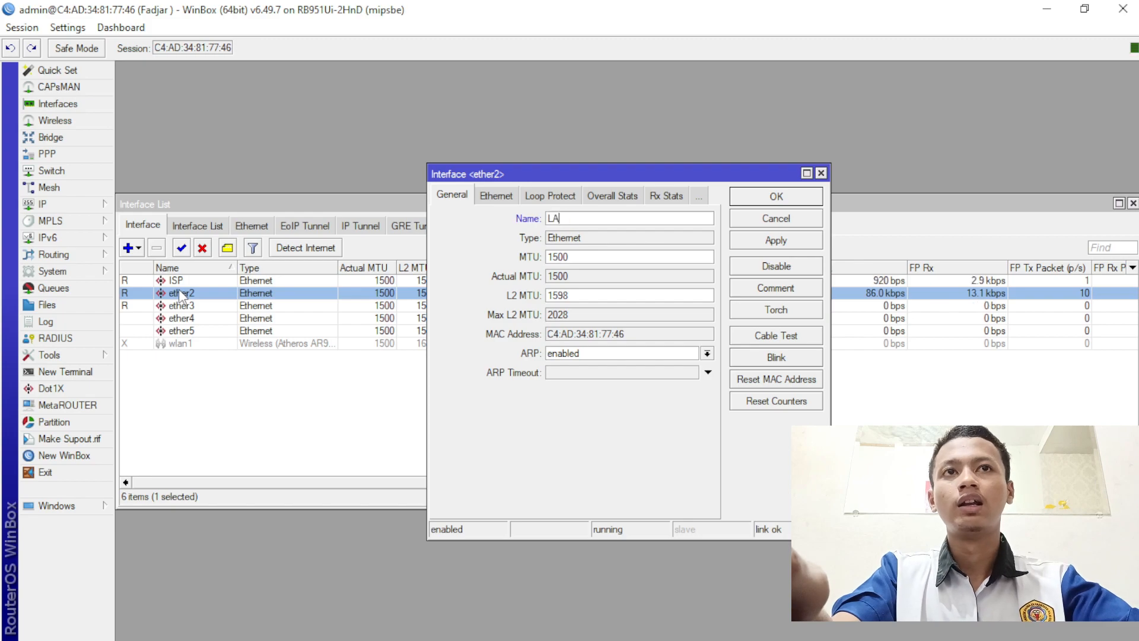
pyautogui.write('N')
pyautogui.click(816, 245)
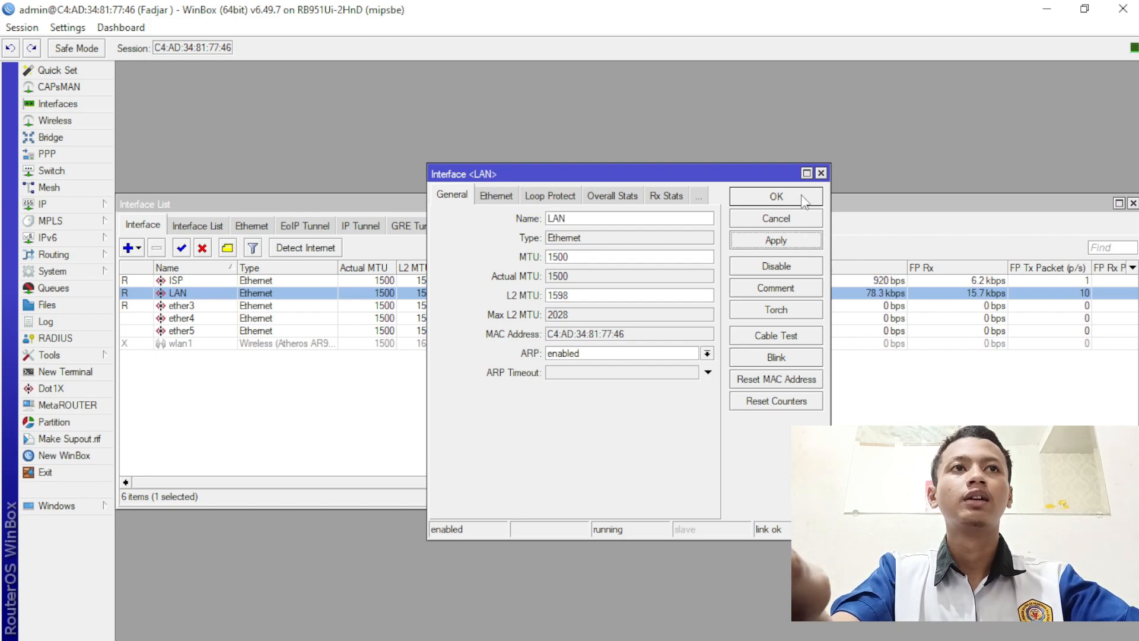
pyautogui.click(803, 196)
pyautogui.doubleClick(178, 318)
pyautogui.doubleClick(188, 305)
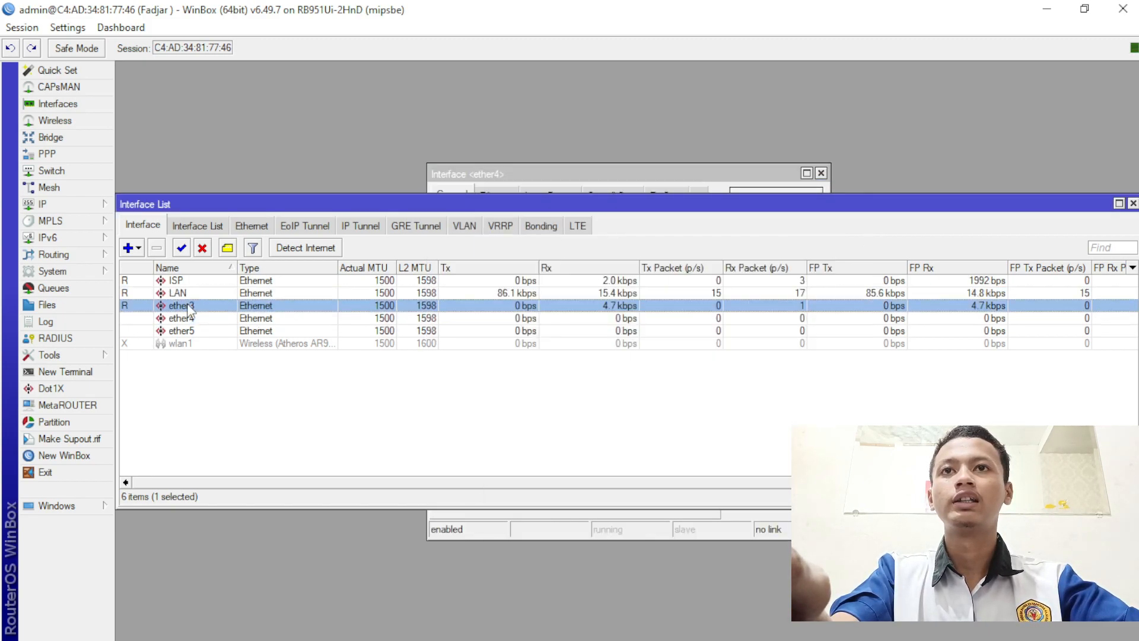
pyautogui.write('WAN')
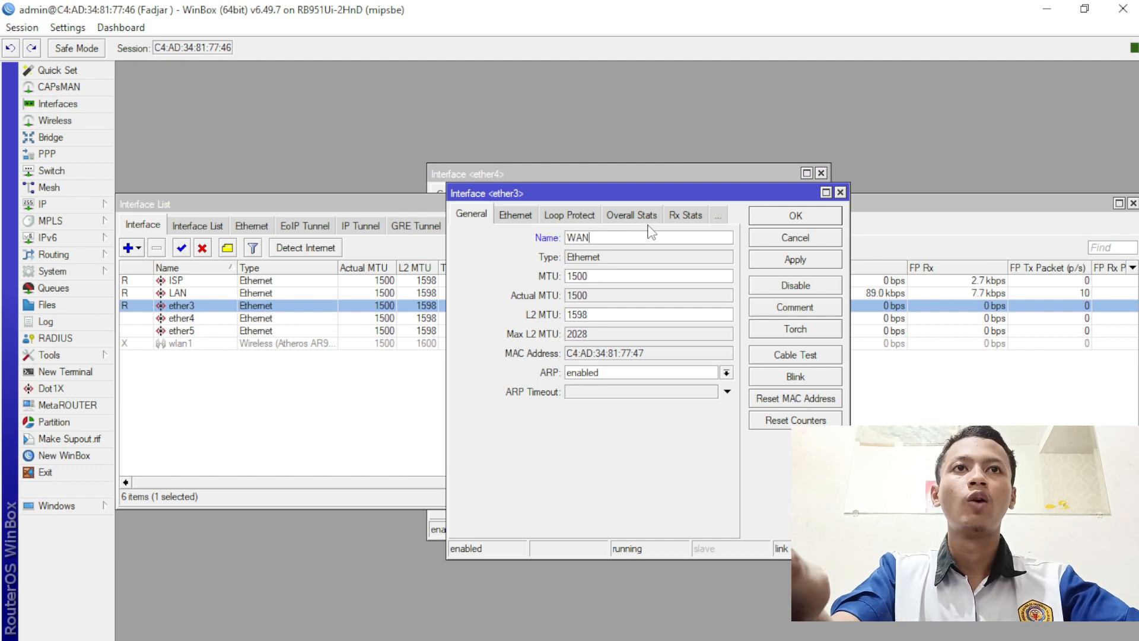
pyautogui.click(795, 216)
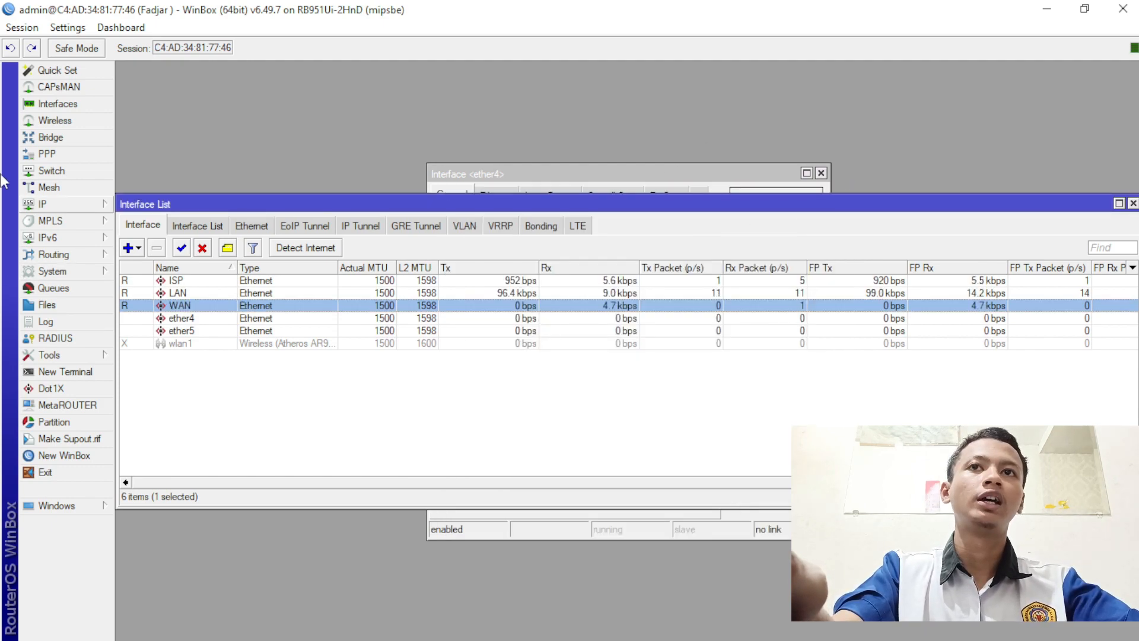
# - Delete the existing ISP entry from IP > DHCP Client
pyautogui.click(66, 205)
pyautogui.click(148, 272)
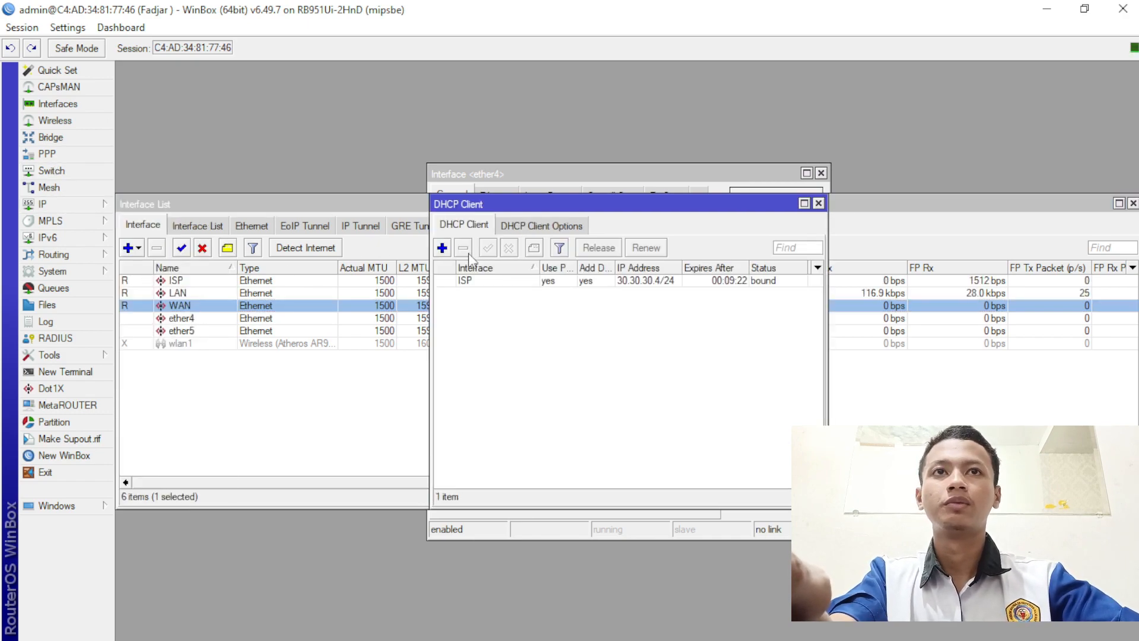
pyautogui.click(475, 280)
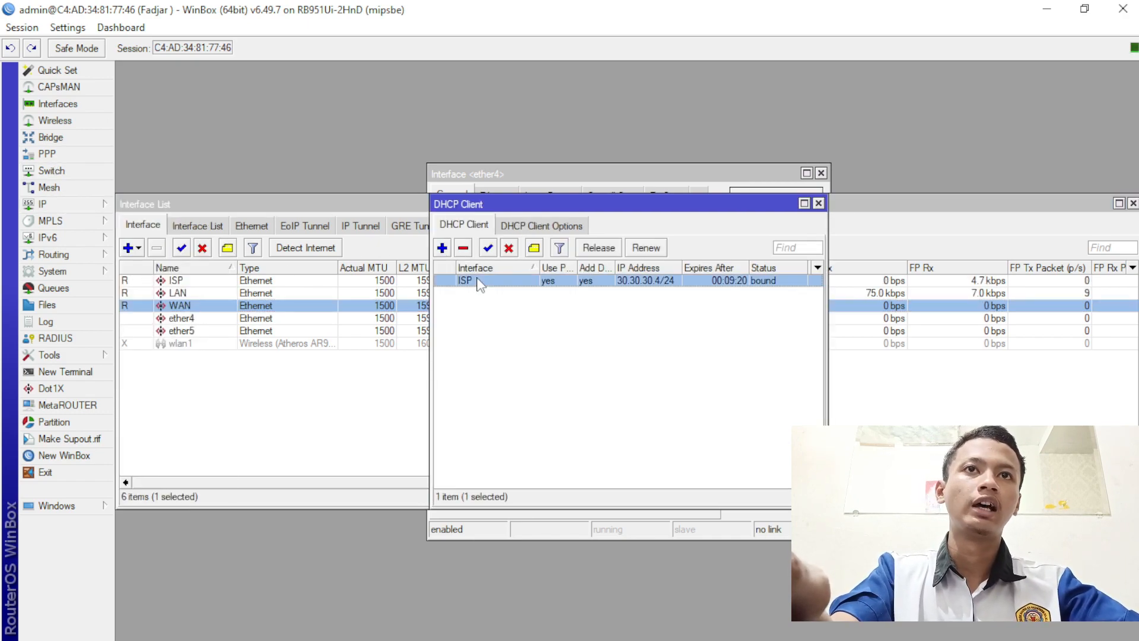
pyautogui.click(463, 248)
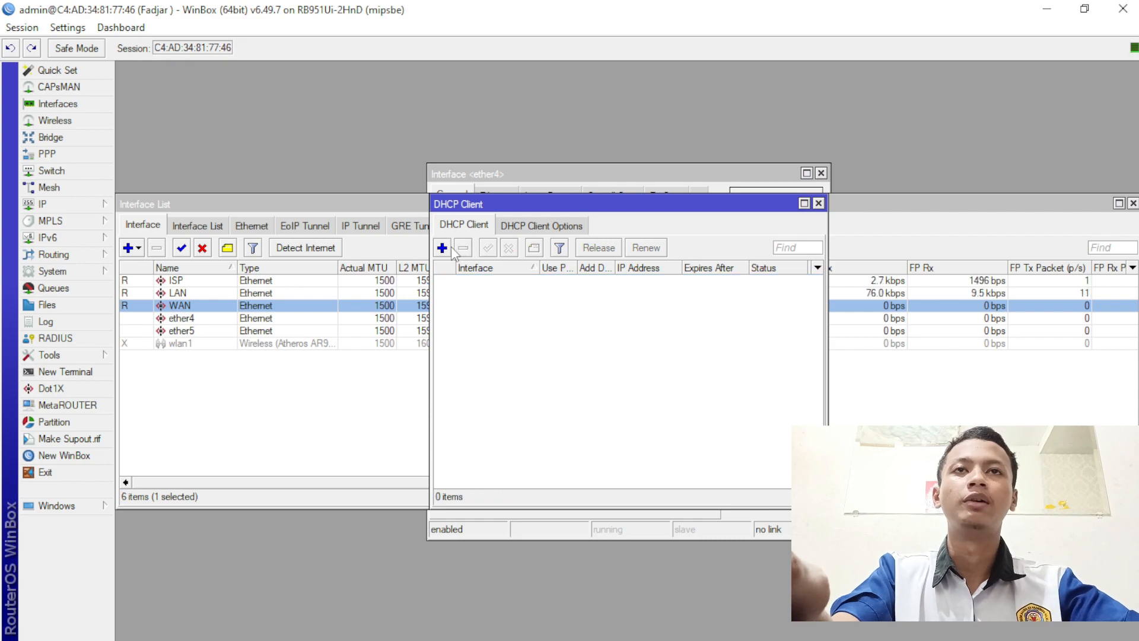
# - Add a new DHCP client on interface ISP, apply it and close the window
pyautogui.click(442, 248)
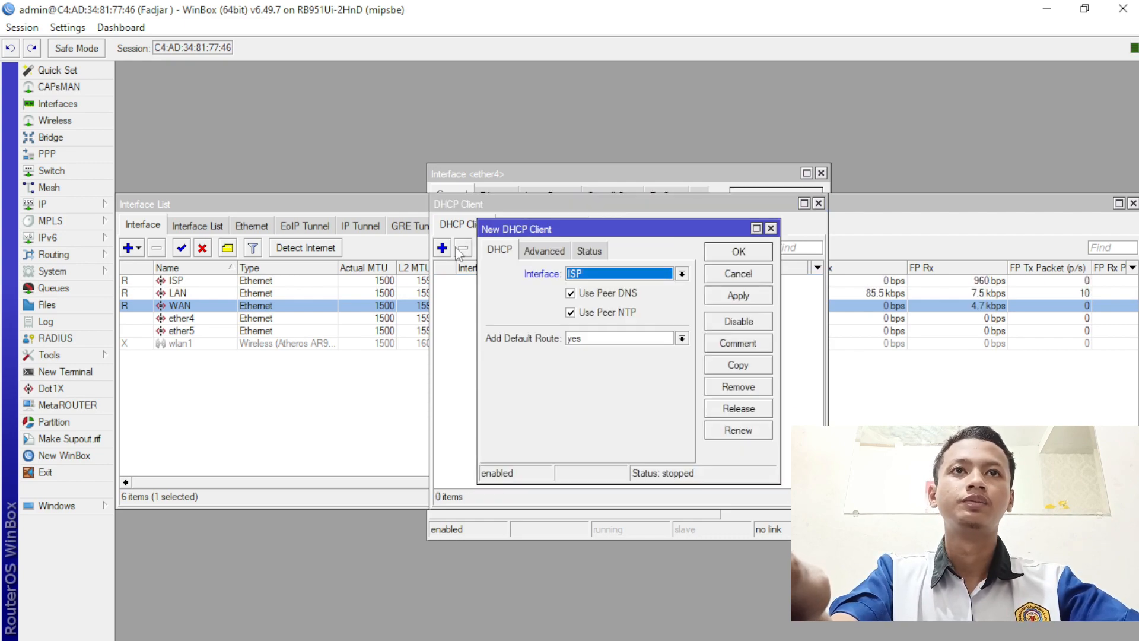
pyautogui.click(597, 277)
pyautogui.click(598, 289)
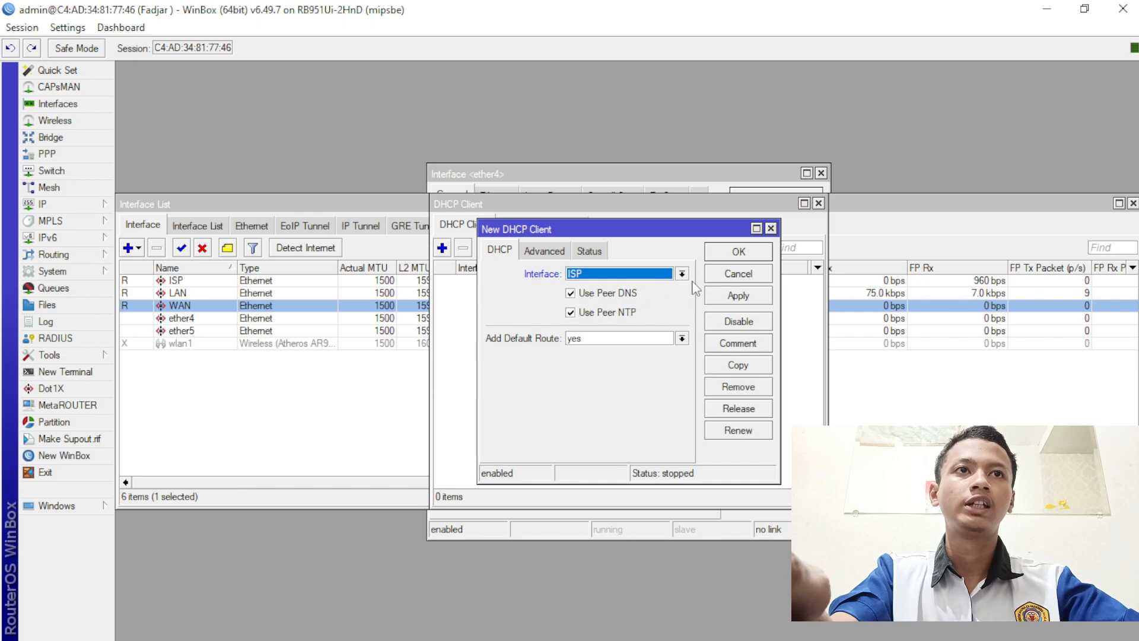
pyautogui.click(737, 296)
pyautogui.click(738, 253)
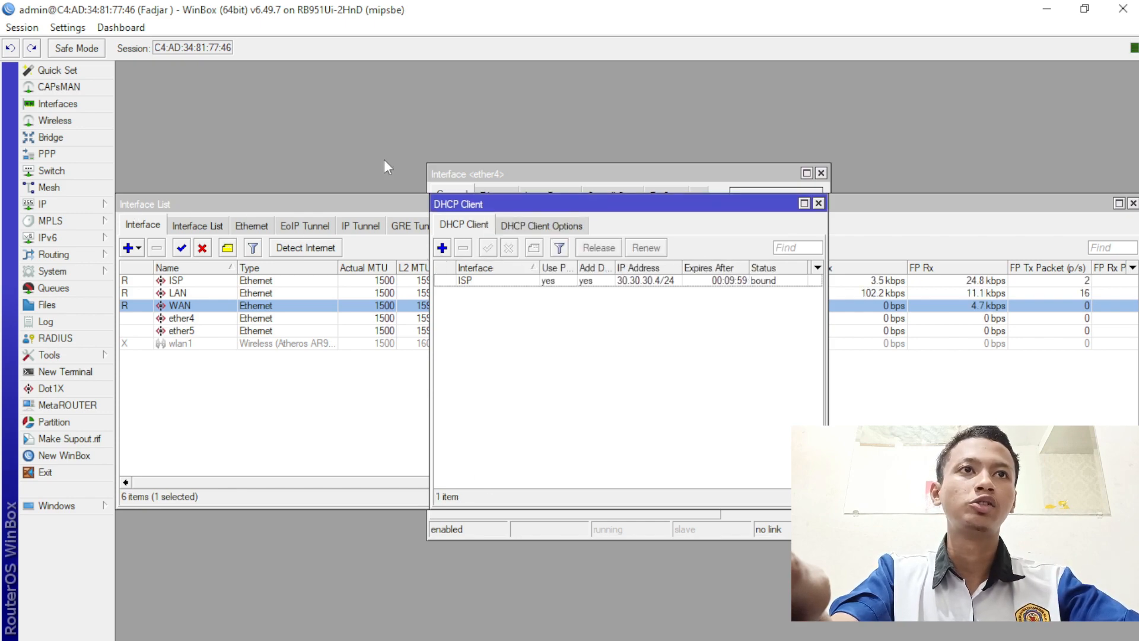
pyautogui.click(819, 202)
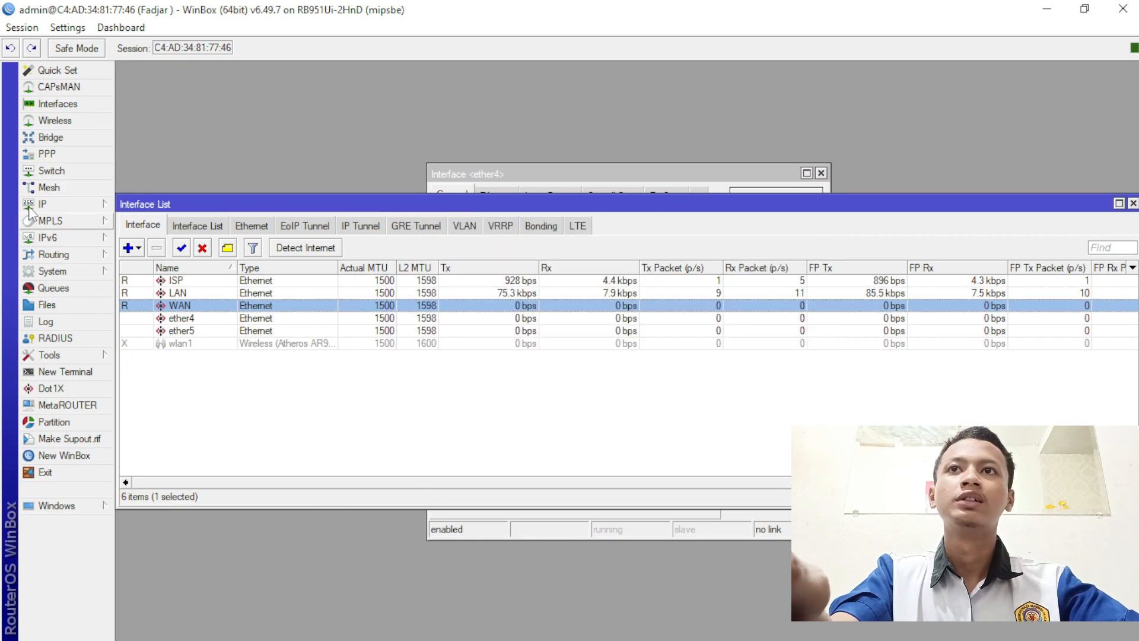
# - Add IP address 192.168.100.1/25 on interface LAN
pyautogui.click(53, 204)
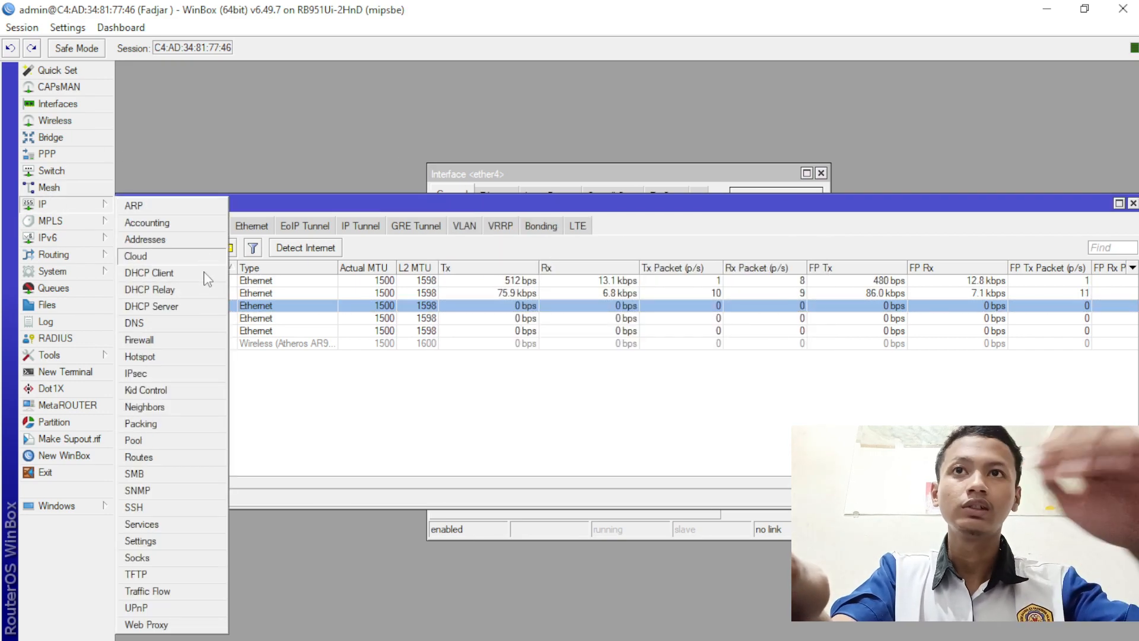
pyautogui.click(205, 240)
pyautogui.click(500, 237)
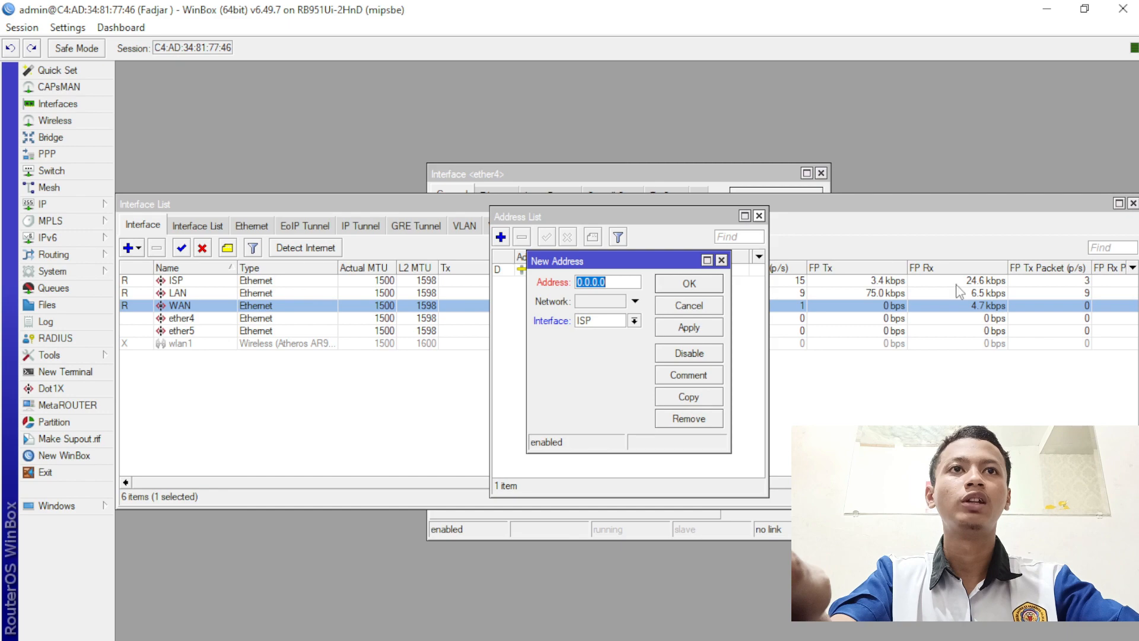
pyautogui.write('192.')
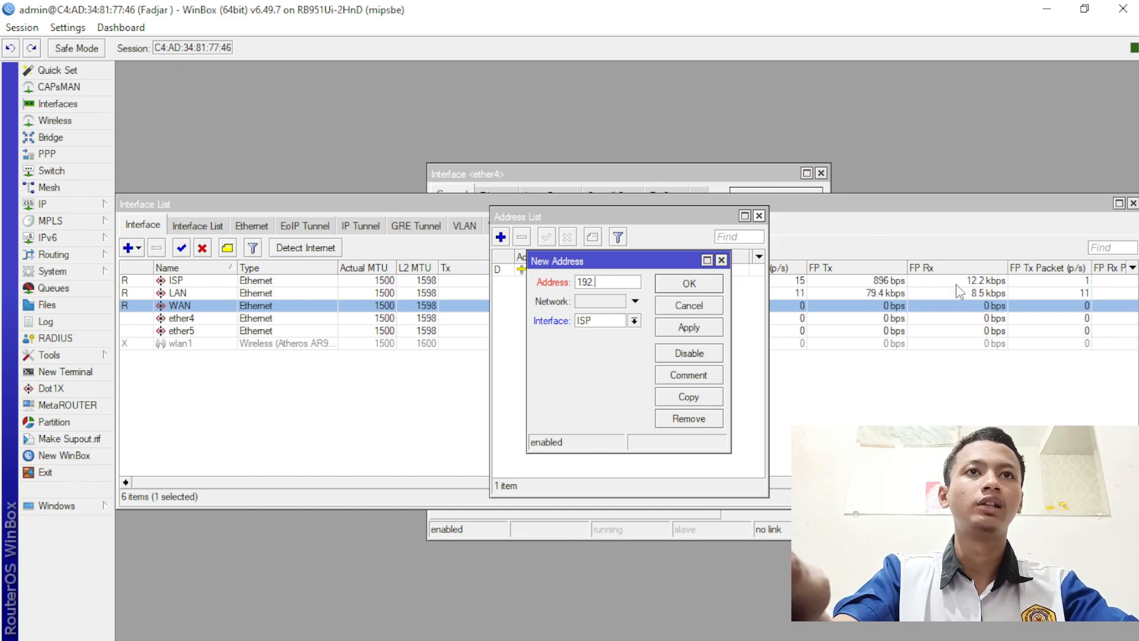
pyautogui.write('168.1100')
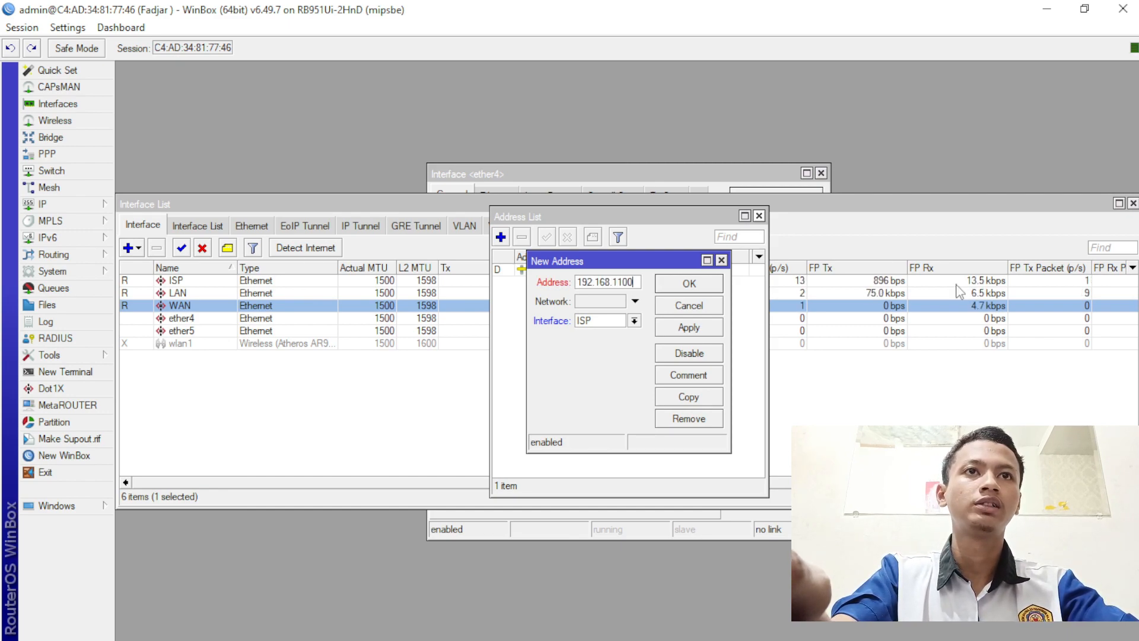
pyautogui.press('BackSpace')
pyautogui.write('0')
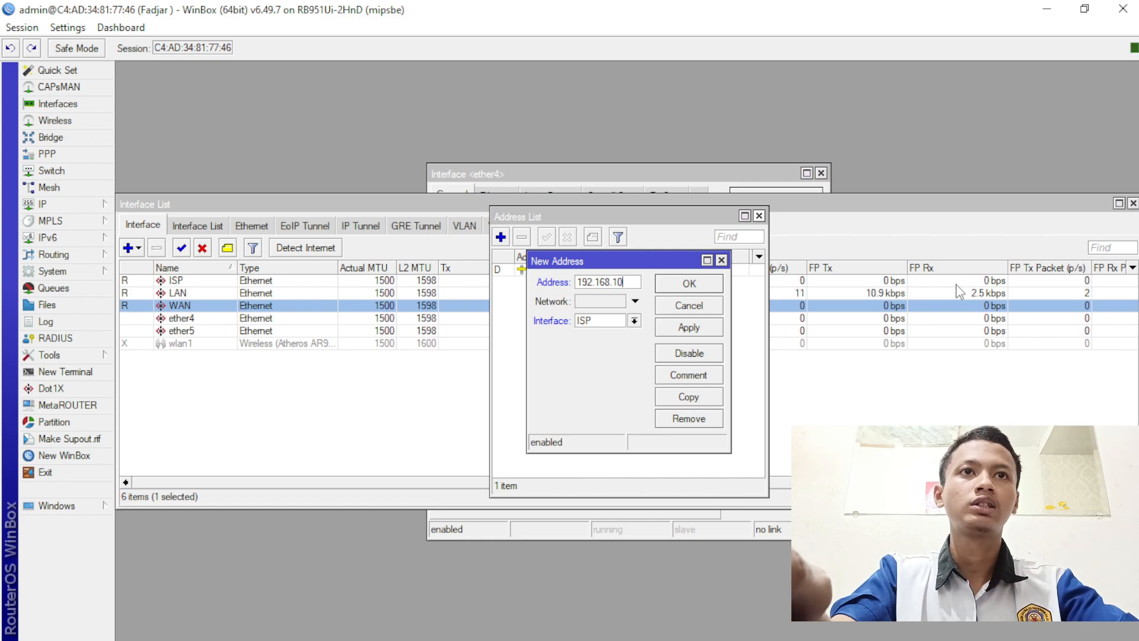
pyautogui.write('0.')
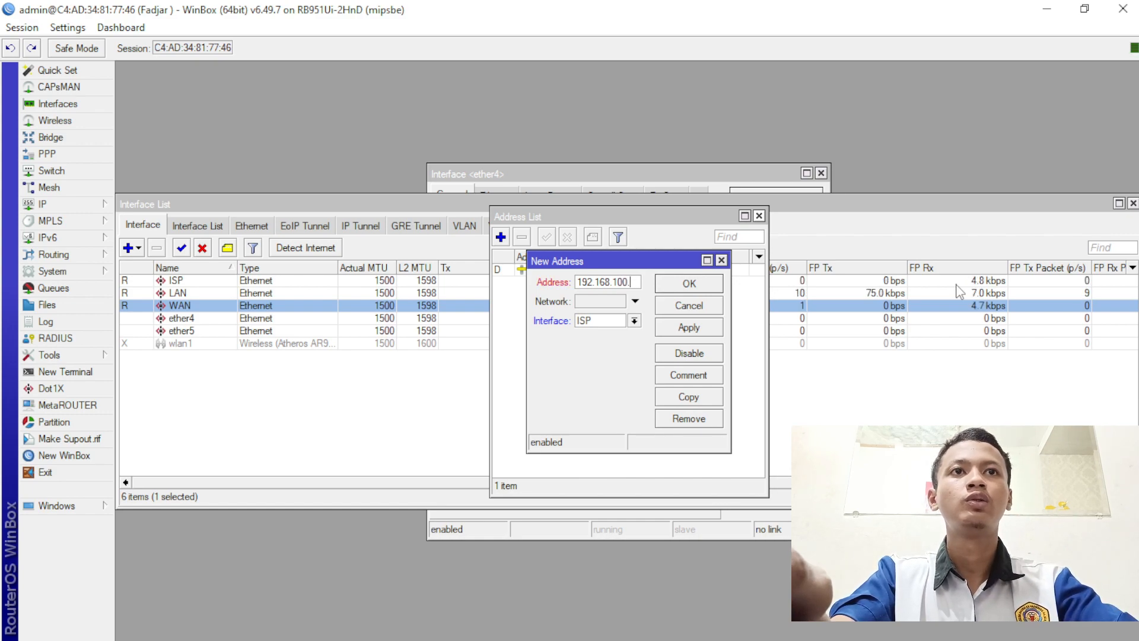
pyautogui.write('1/25')
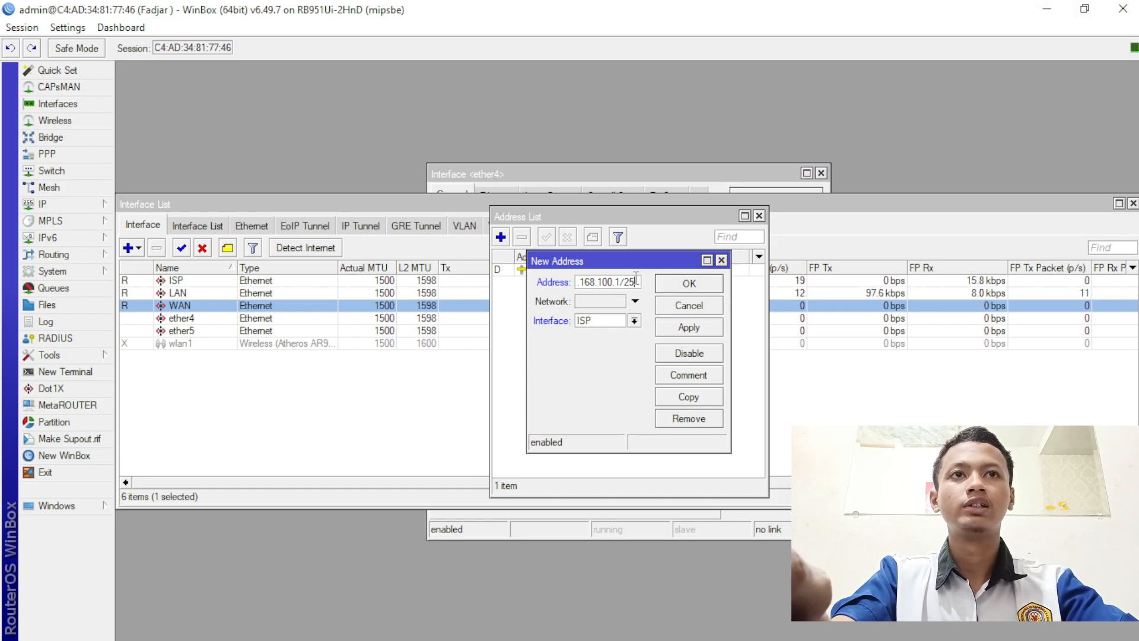
pyautogui.moveTo(636, 278); pyautogui.dragTo(661, 283)
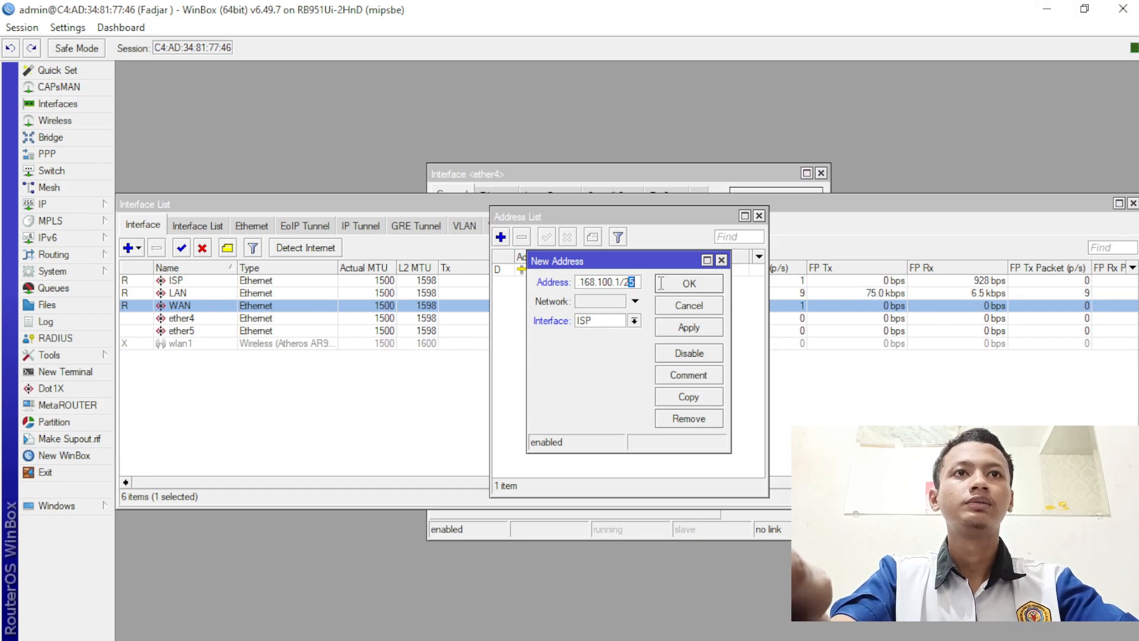
pyautogui.click(634, 321)
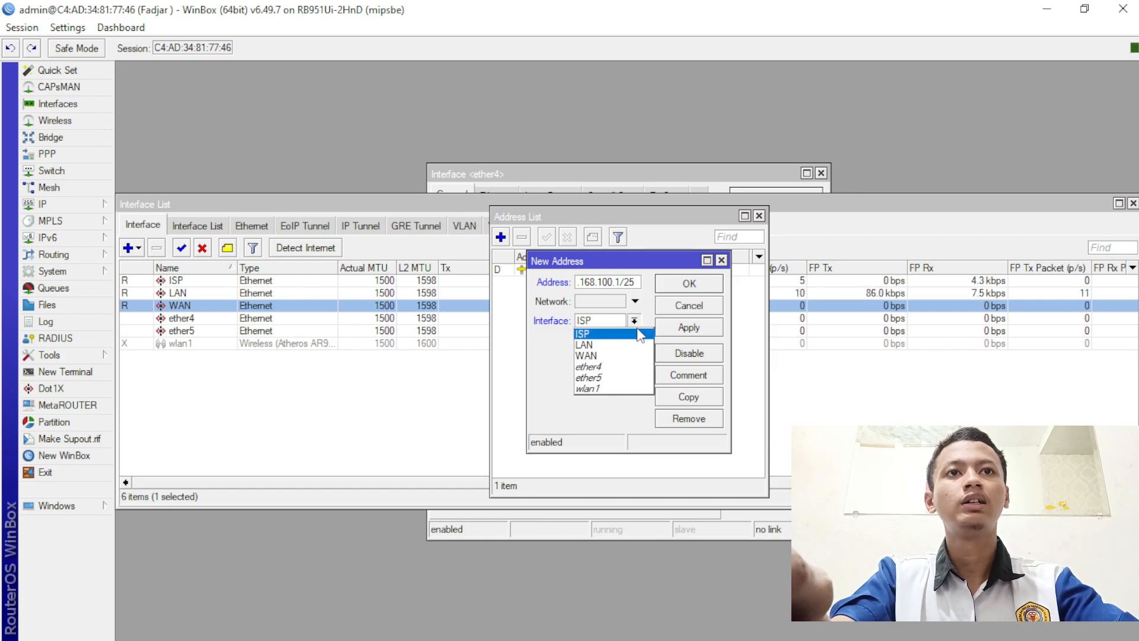
pyautogui.click(646, 340)
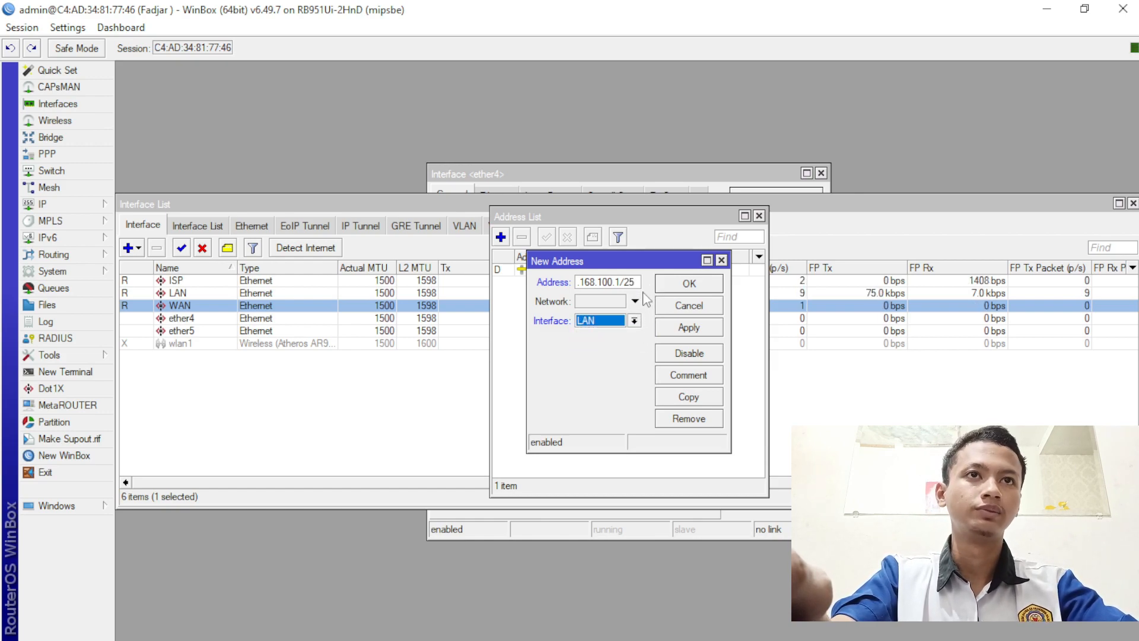
pyautogui.moveTo(636, 282)
pyautogui.mouseDown()
pyautogui.moveTo(572, 300)
pyautogui.moveTo(653, 298)
pyautogui.mouseUp()
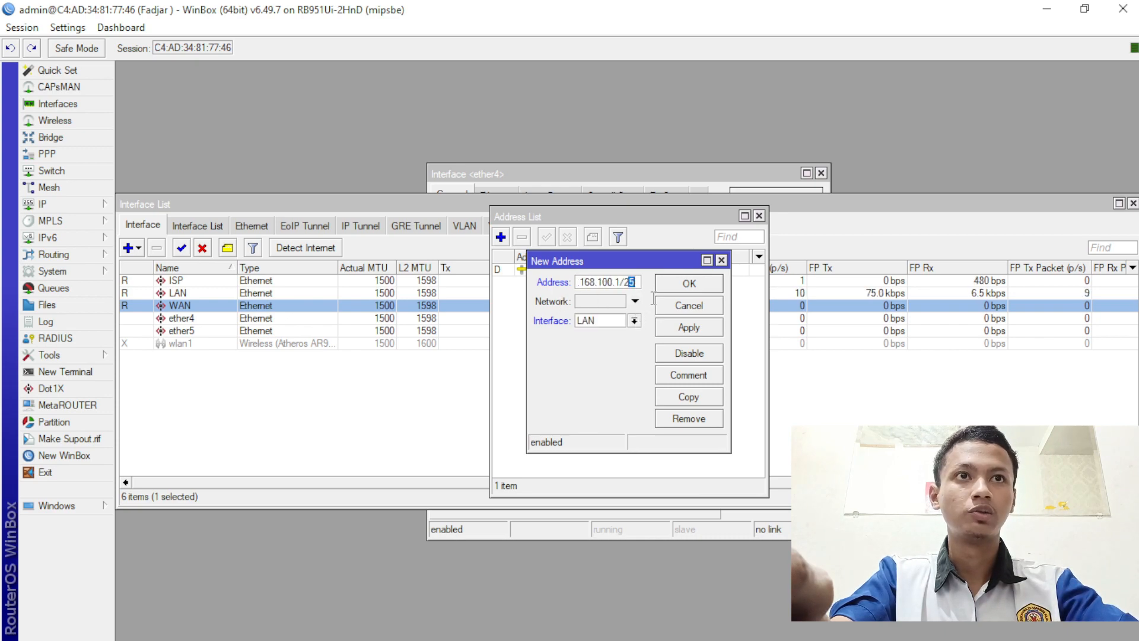
pyautogui.click(686, 330)
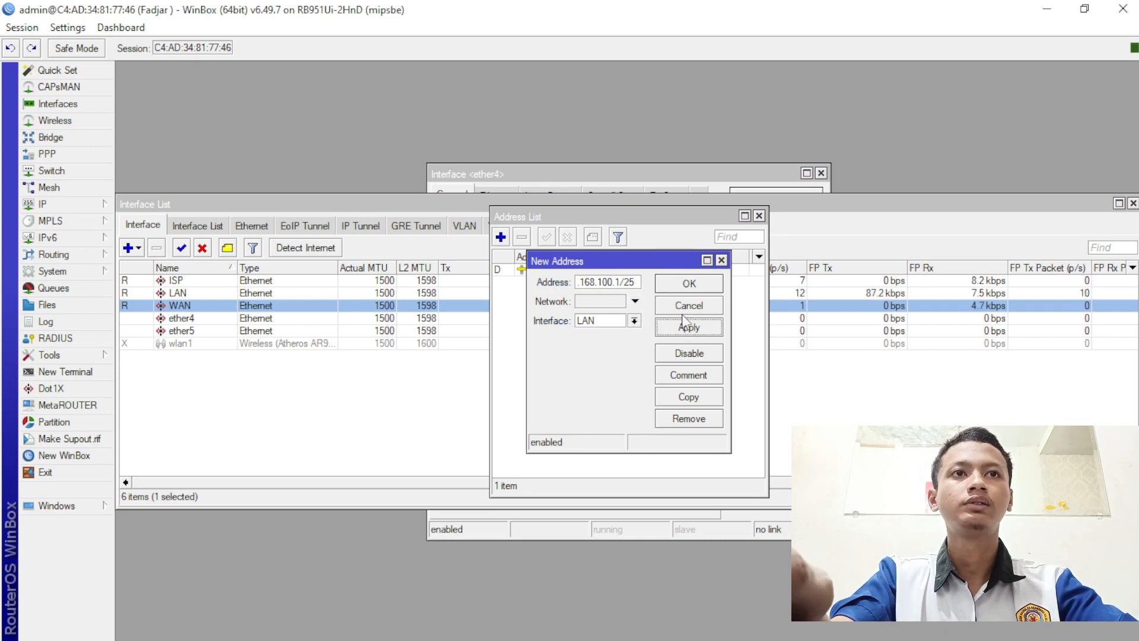
pyautogui.click(715, 285)
# - Add IP address 192.168.200.1/24 on interface WAN
pyautogui.click(500, 237)
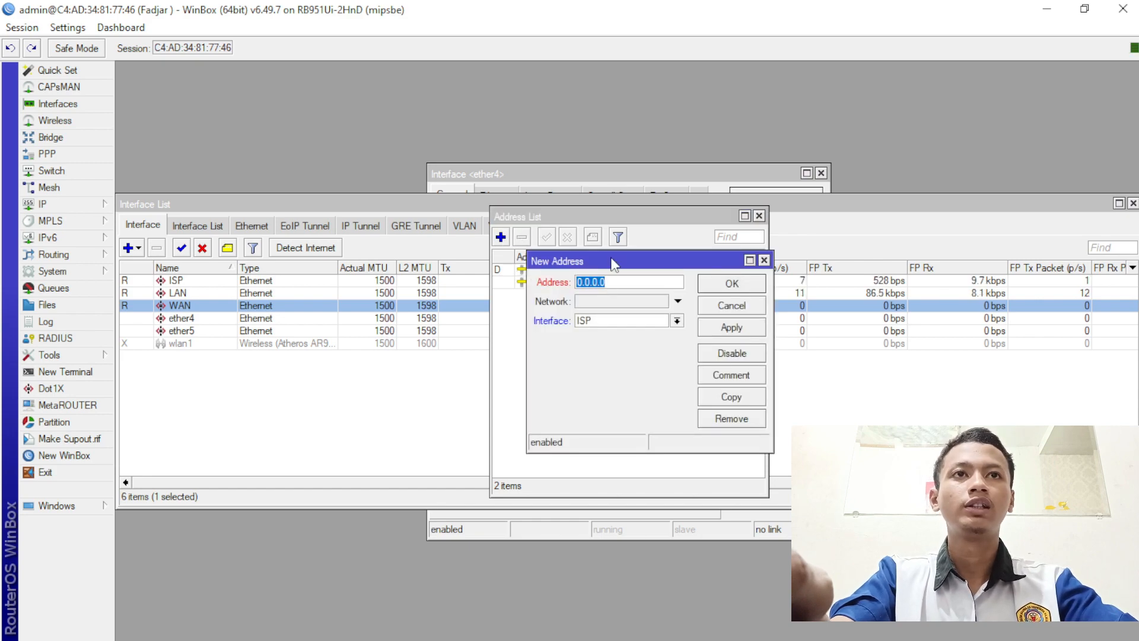
pyautogui.write('192.16')
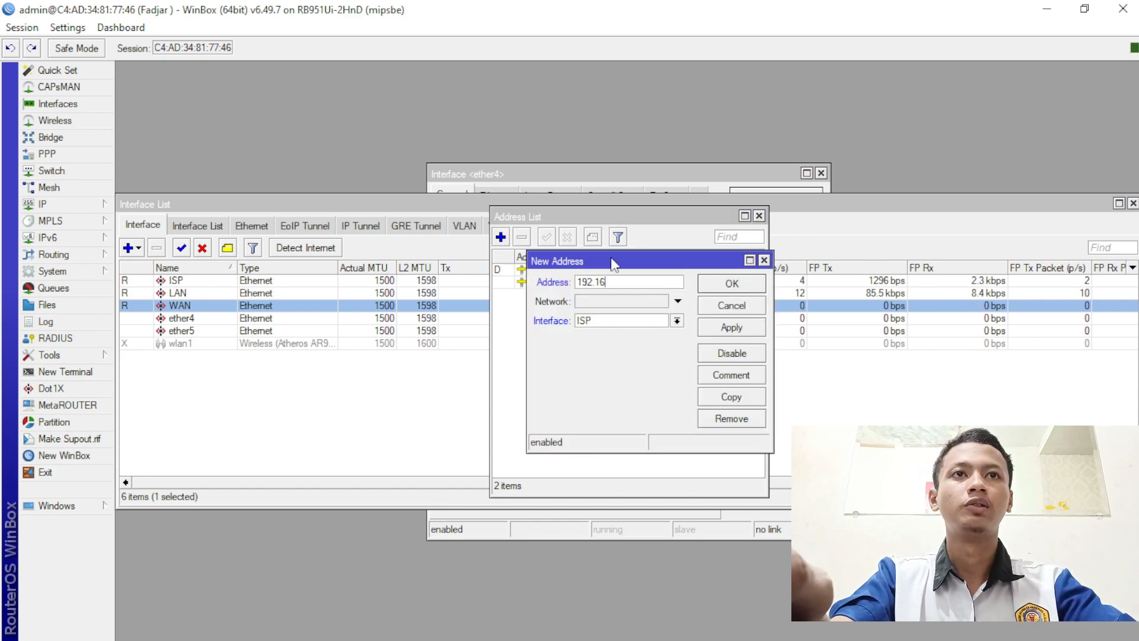
pyautogui.write('8.100')
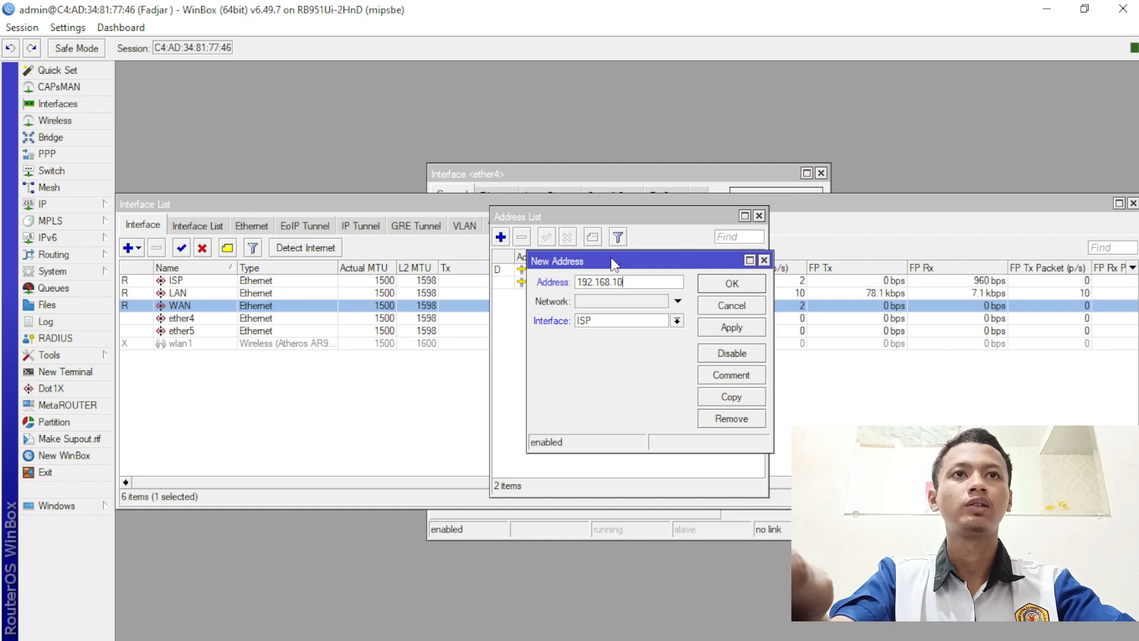
pyautogui.press('BackSpace')
pyautogui.press('BackSpace')
pyautogui.write('200')
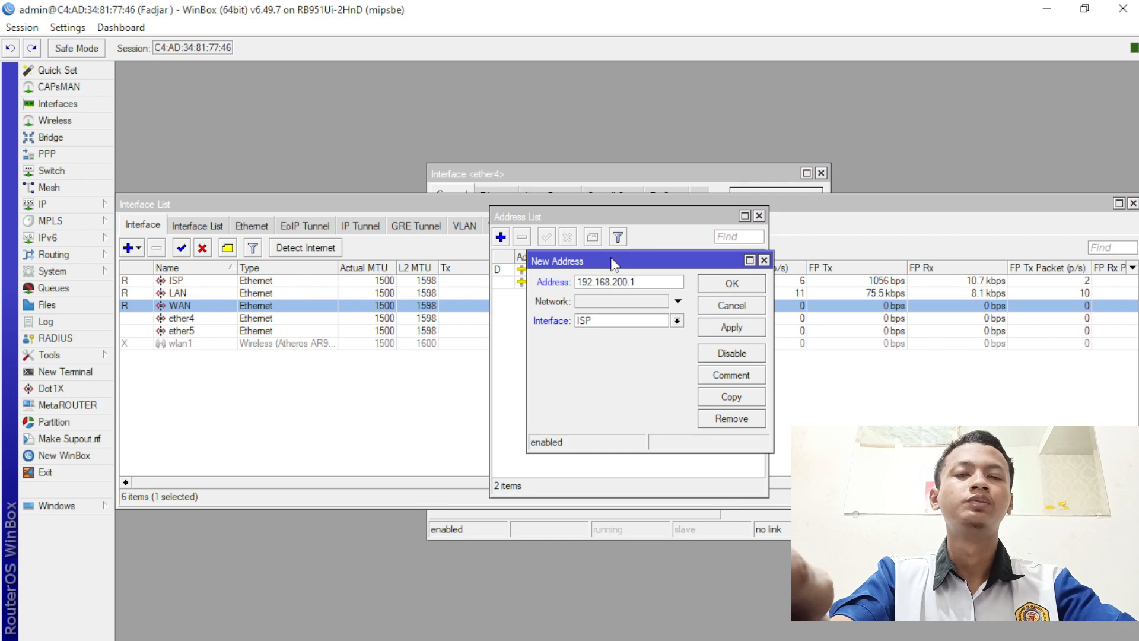
pyautogui.write('.1/24')
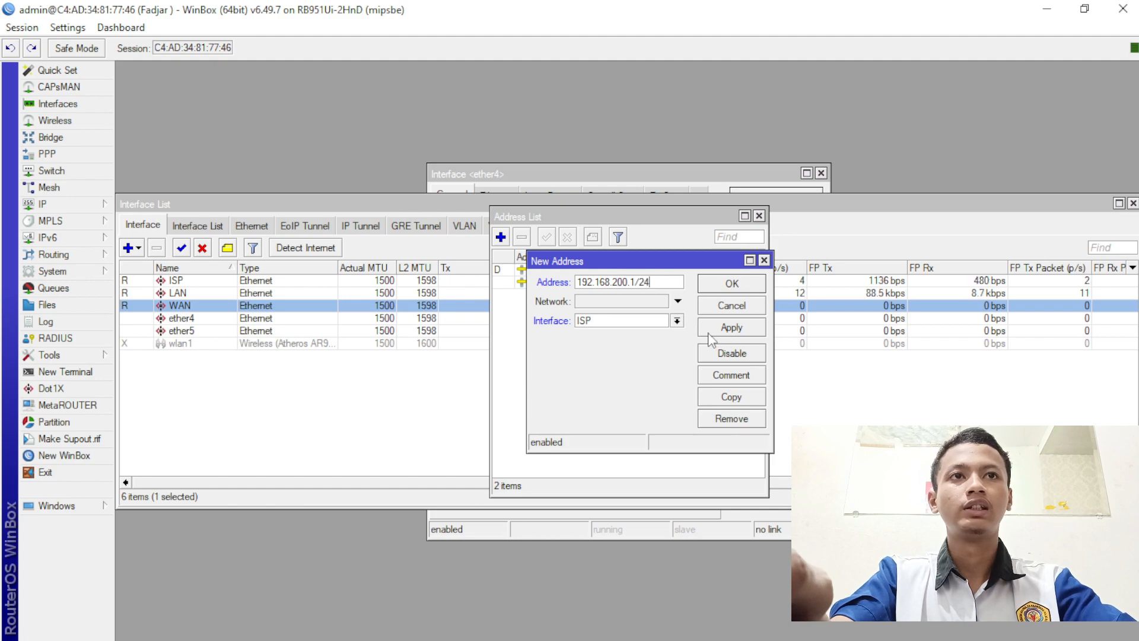
pyautogui.click(677, 320)
pyautogui.click(665, 355)
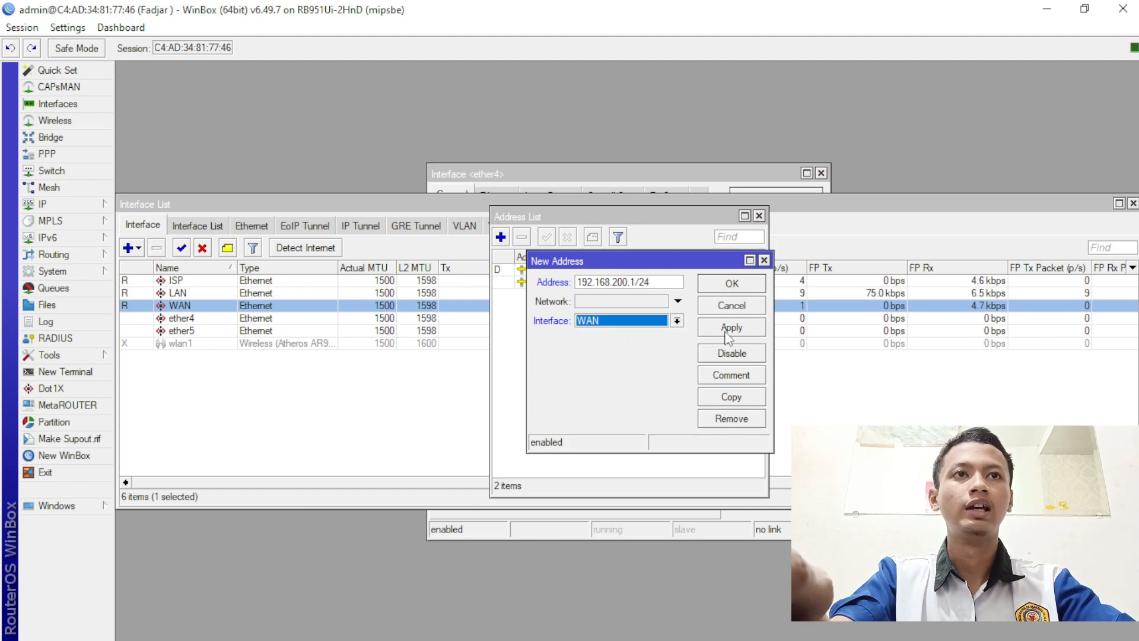
pyautogui.click(731, 327)
pyautogui.click(733, 284)
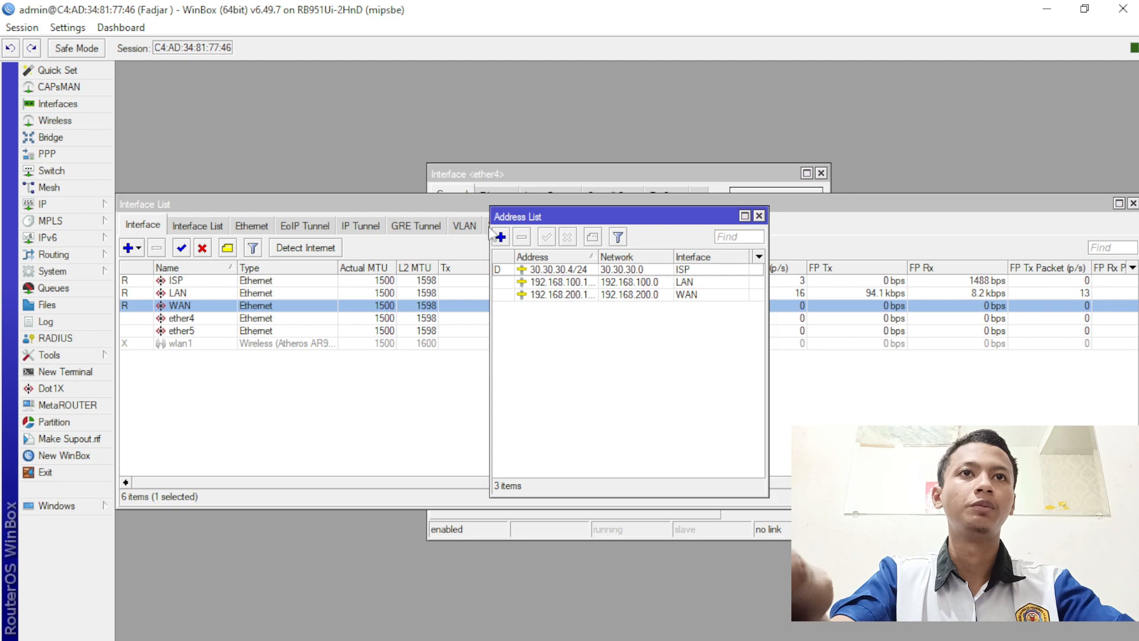
# - Start DHCP Setup in IP > DHCP Server and choose LAN as the interface
pyautogui.click(43, 204)
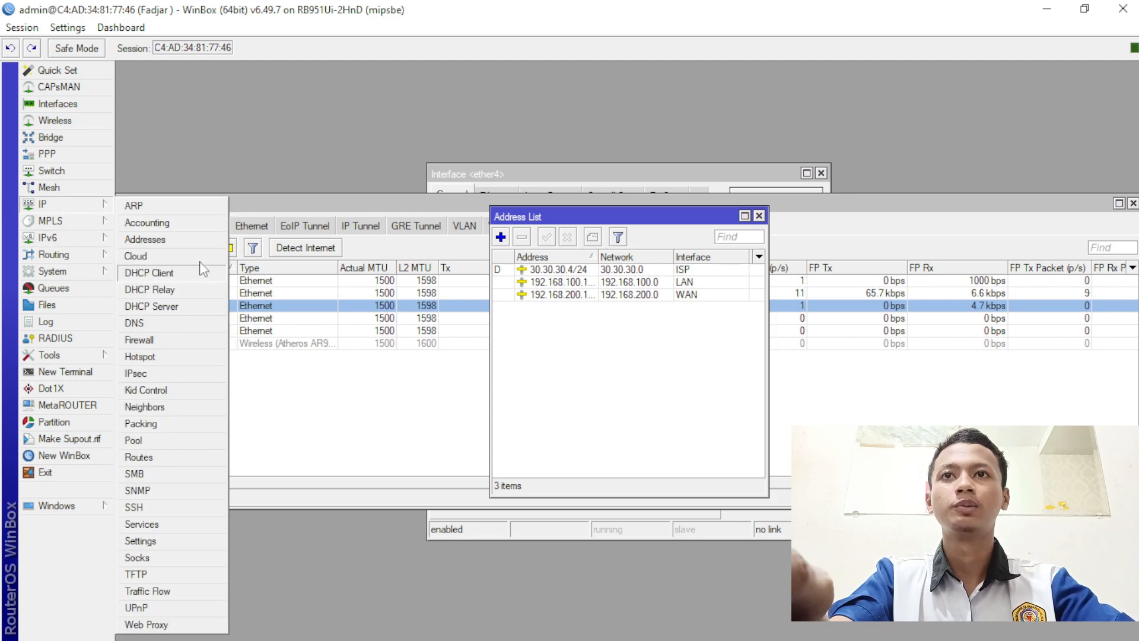
pyautogui.click(201, 312)
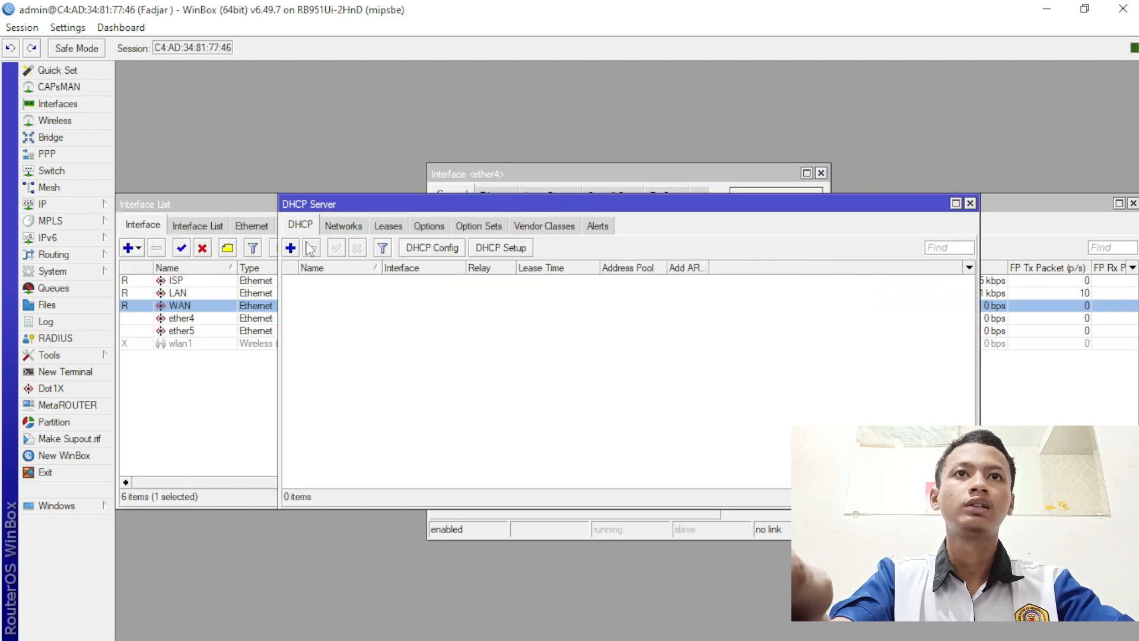
pyautogui.click(475, 248)
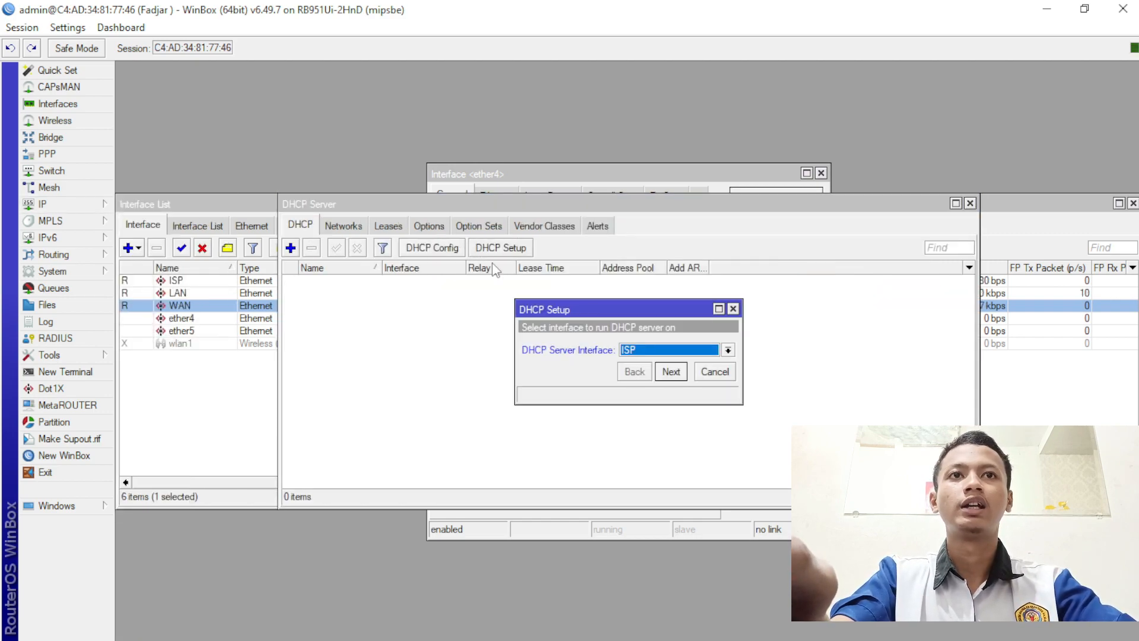
pyautogui.click(679, 350)
pyautogui.click(674, 374)
pyautogui.click(671, 372)
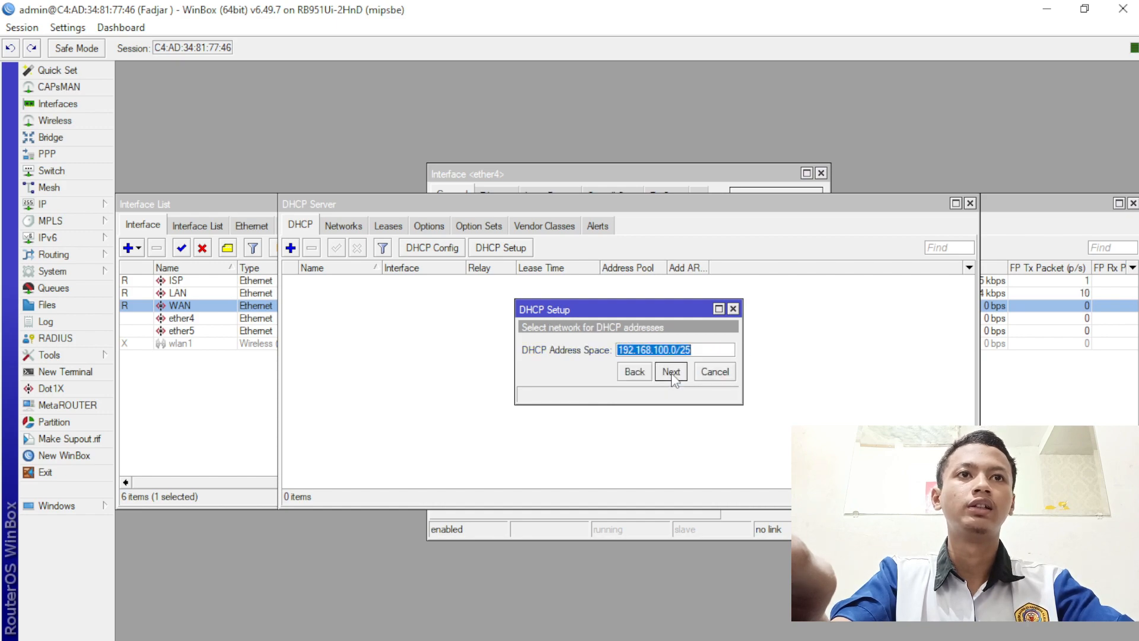
# - Accept 192.168.100.0/25 and gateway, end the pool at 192.168.100.100, accept DNS and lease
pyautogui.click(672, 373)
pyautogui.click(672, 374)
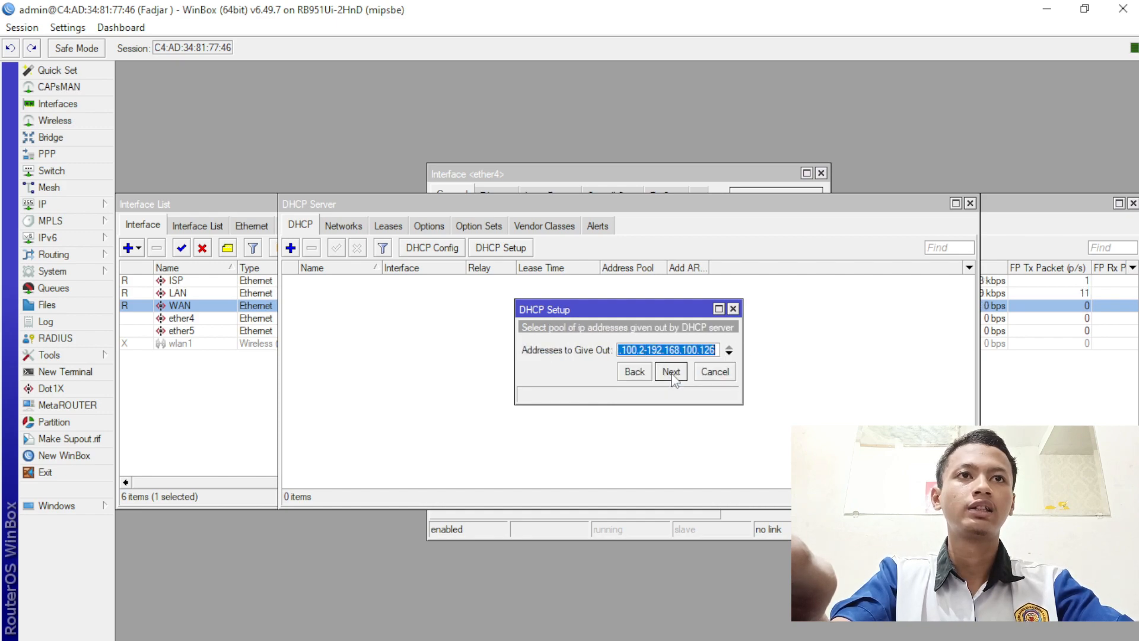
pyautogui.click(717, 353)
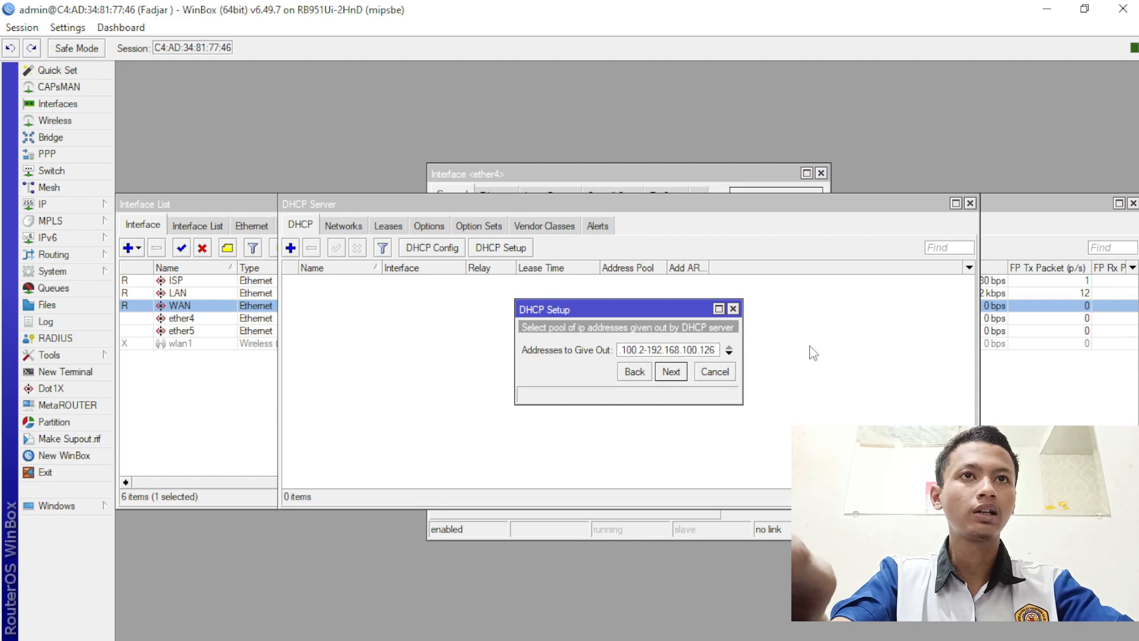
pyautogui.write('00')
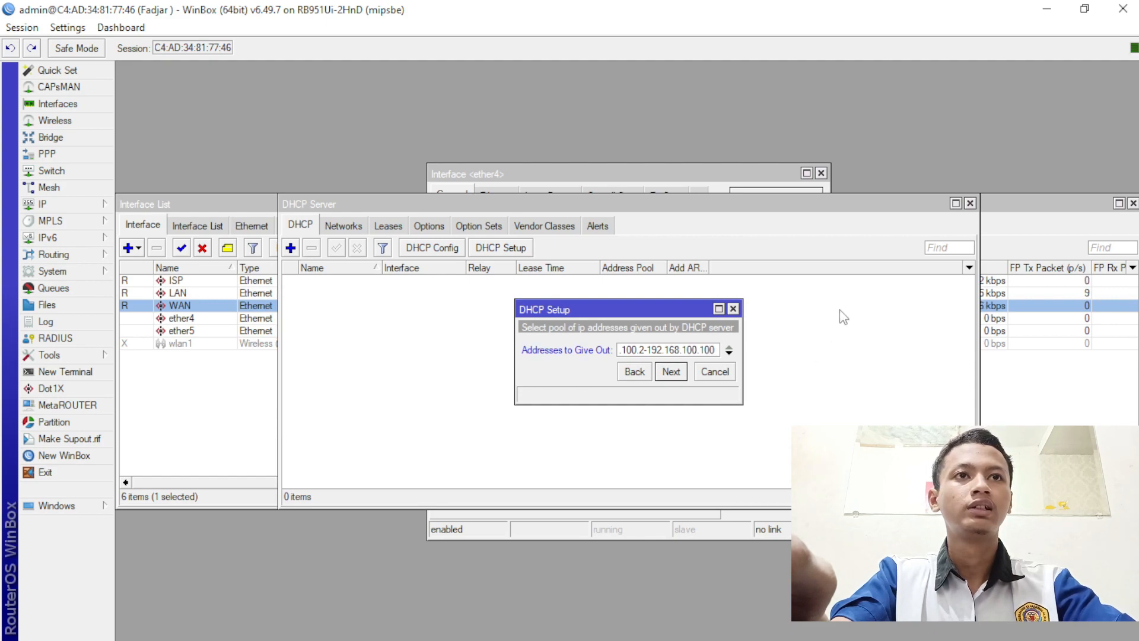
pyautogui.click(671, 372)
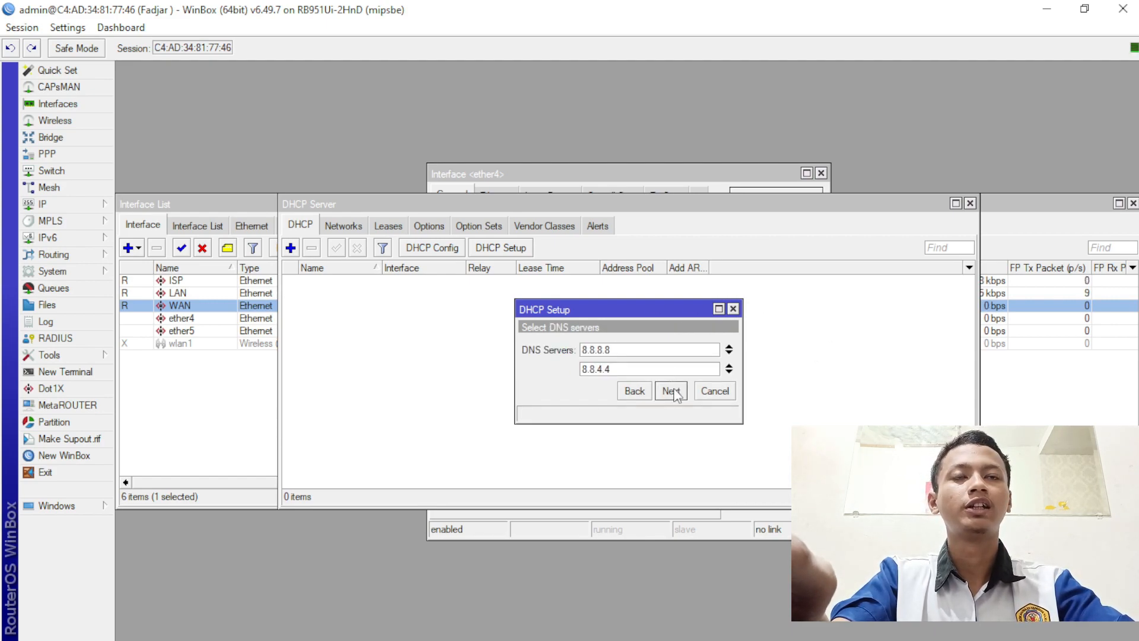
pyautogui.click(671, 390)
pyautogui.click(670, 390)
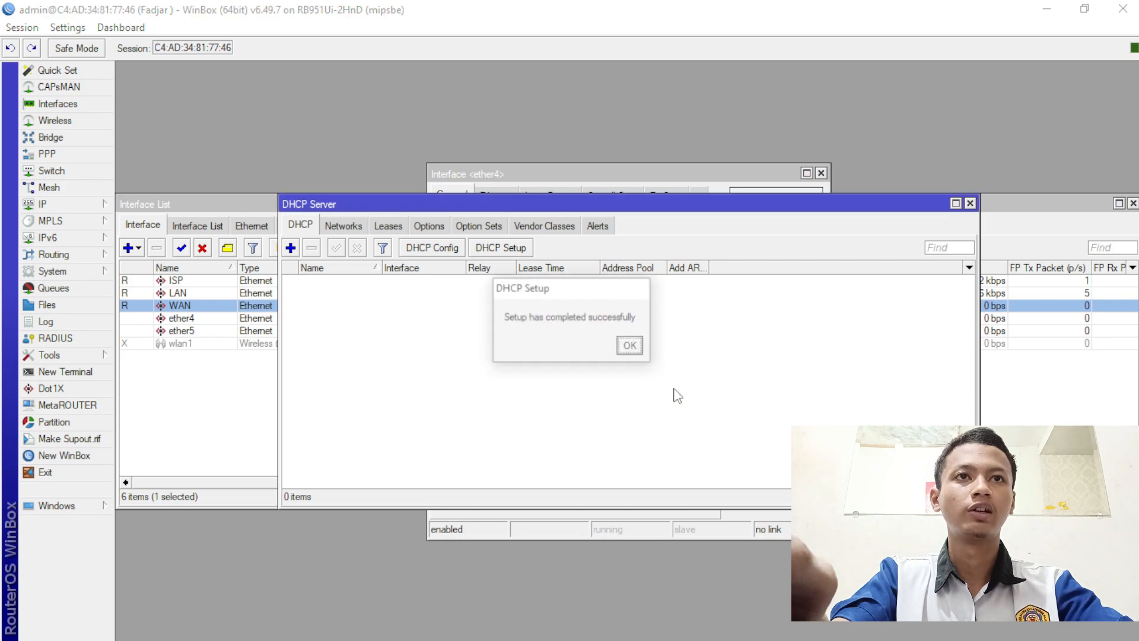
pyautogui.click(630, 347)
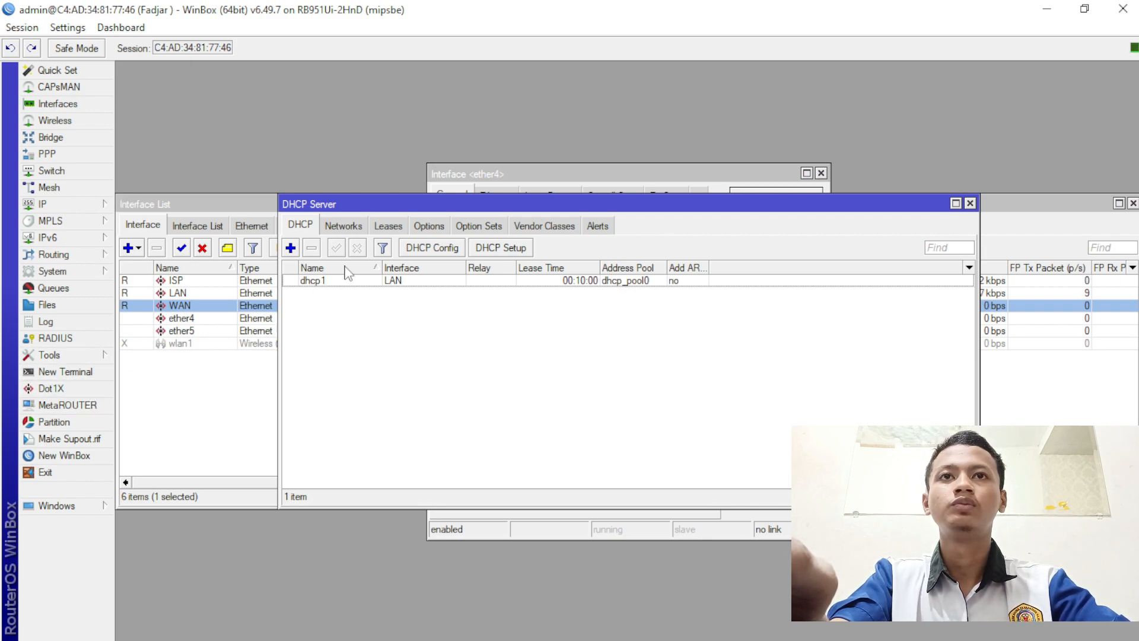
# - Add a new firewall NAT rule with out-interface ISP
pyautogui.click(95, 204)
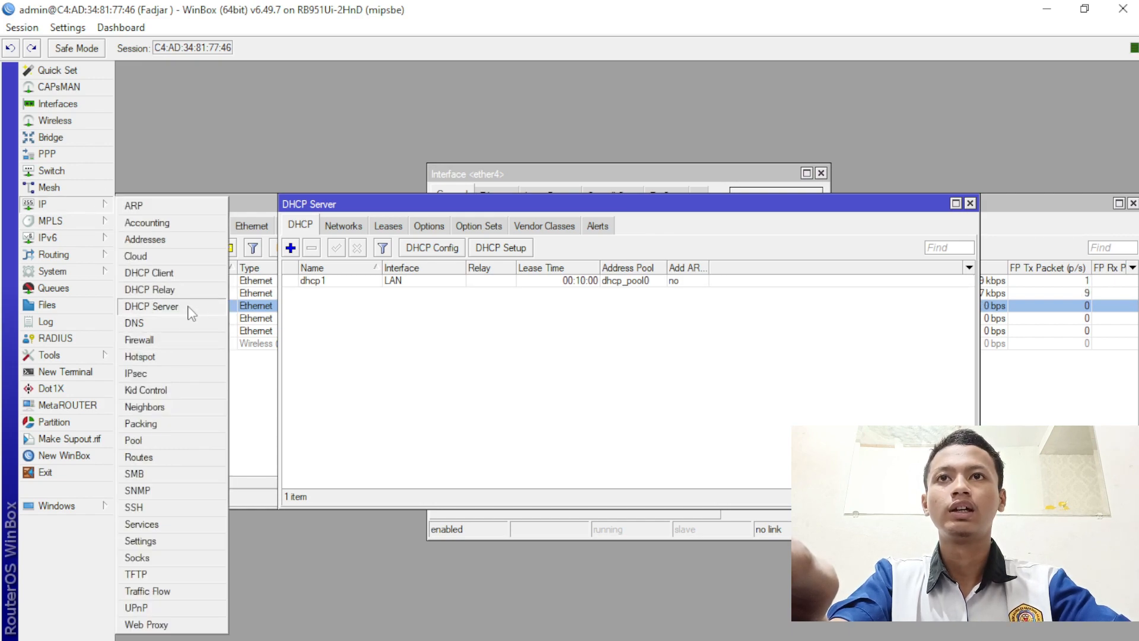
pyautogui.doubleClick(156, 338)
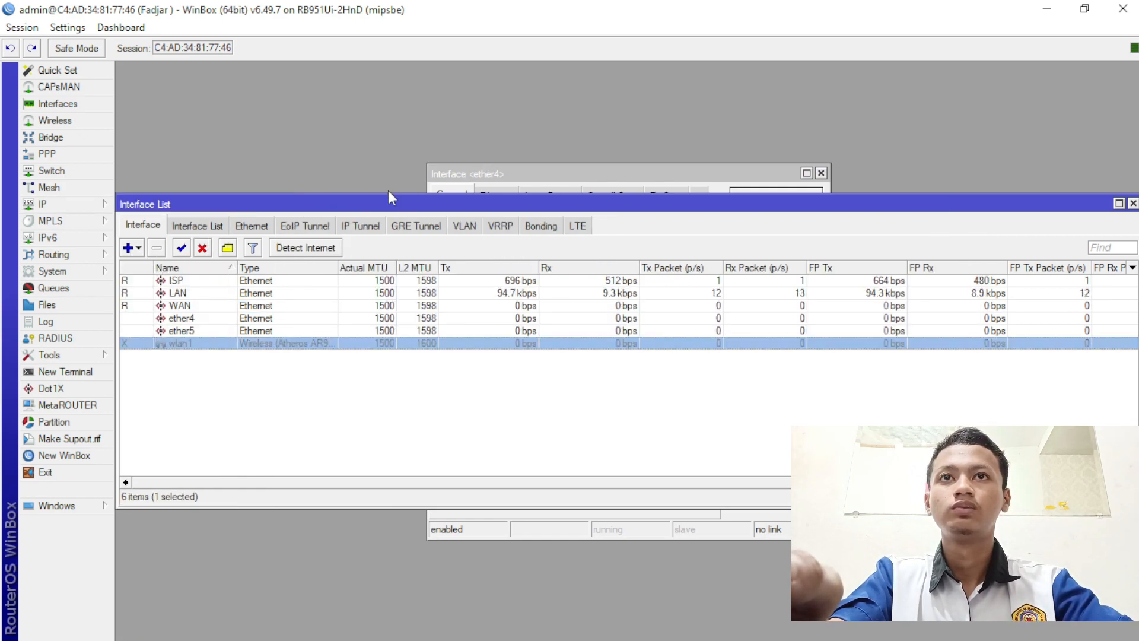
pyautogui.click(33, 204)
pyautogui.click(137, 340)
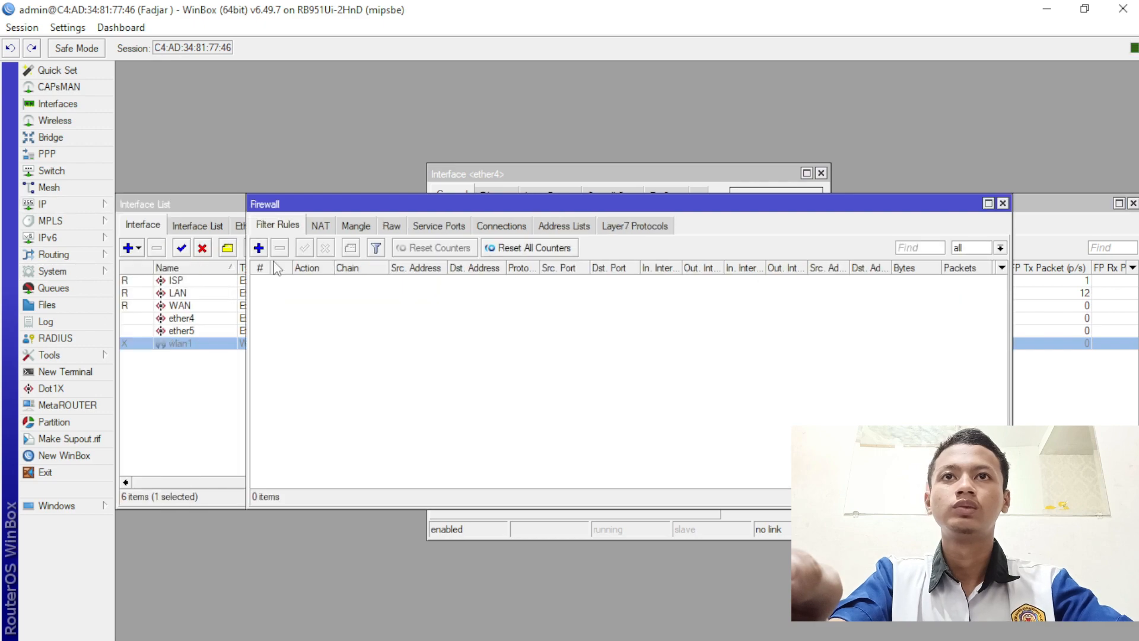
pyautogui.click(319, 226)
pyautogui.click(258, 247)
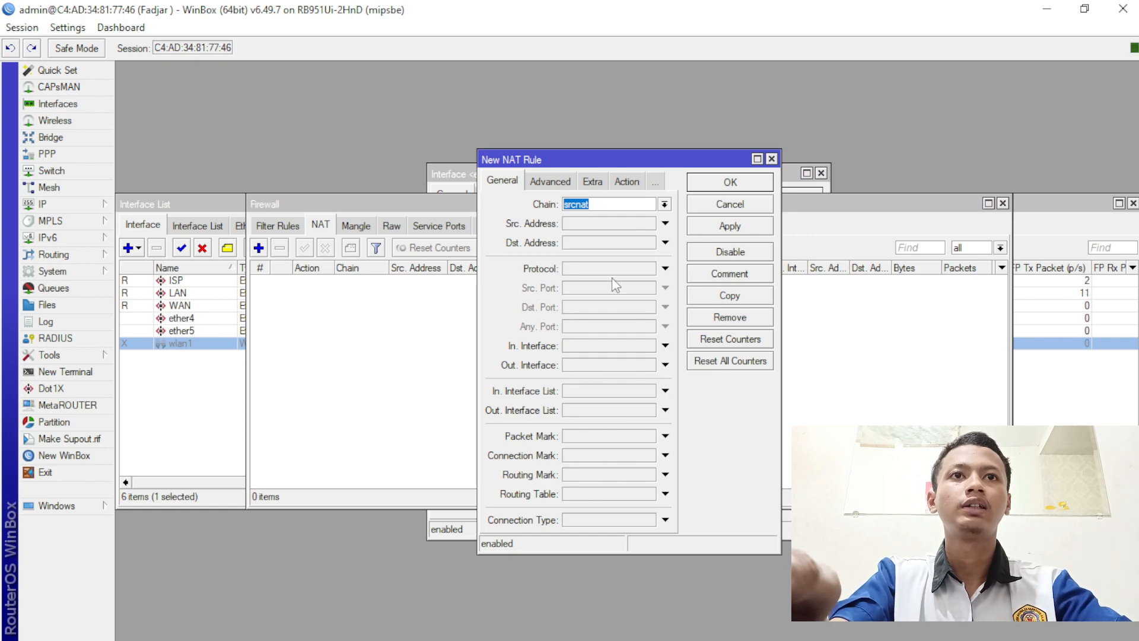
pyautogui.click(658, 364)
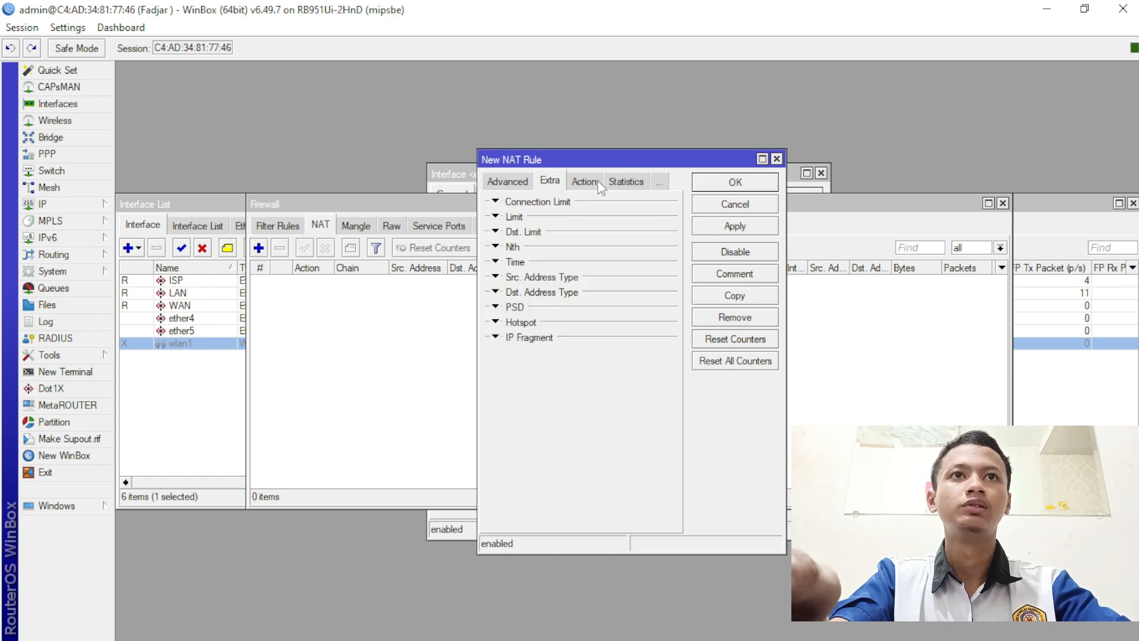
# - Set the NAT rule's action to masquerade and save it
pyautogui.click(585, 180)
pyautogui.click(600, 205)
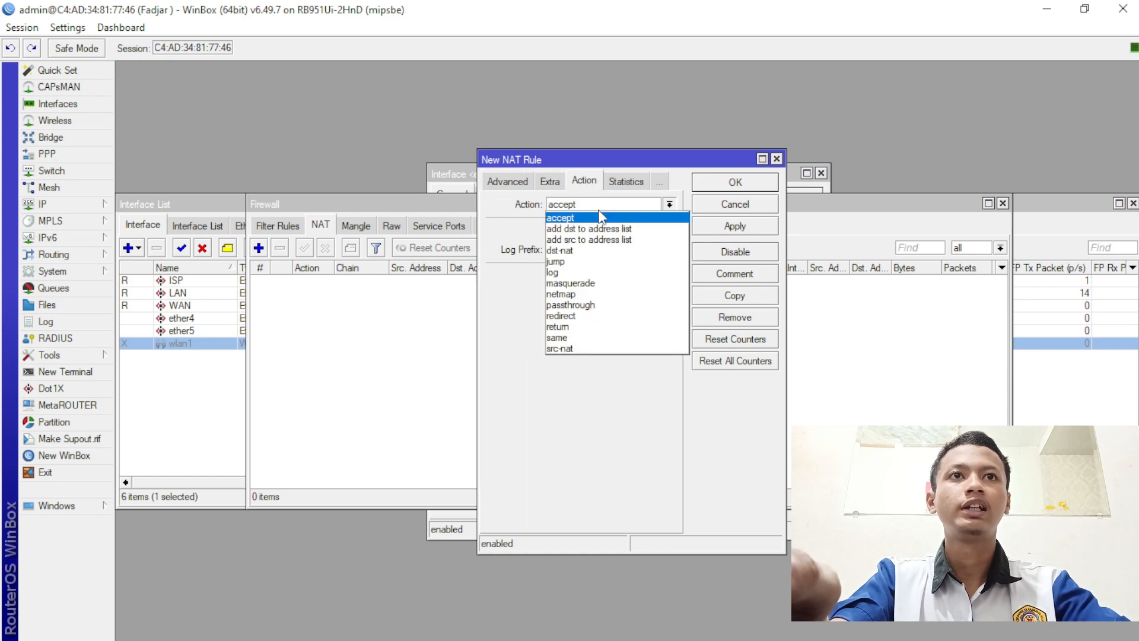
pyautogui.click(600, 284)
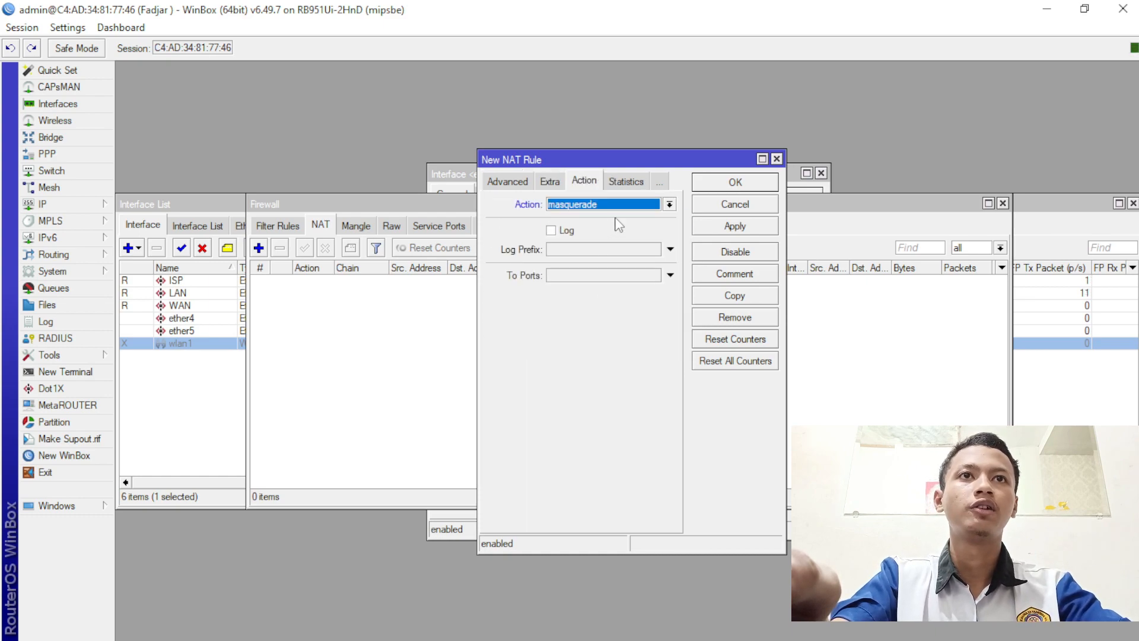
pyautogui.click(720, 187)
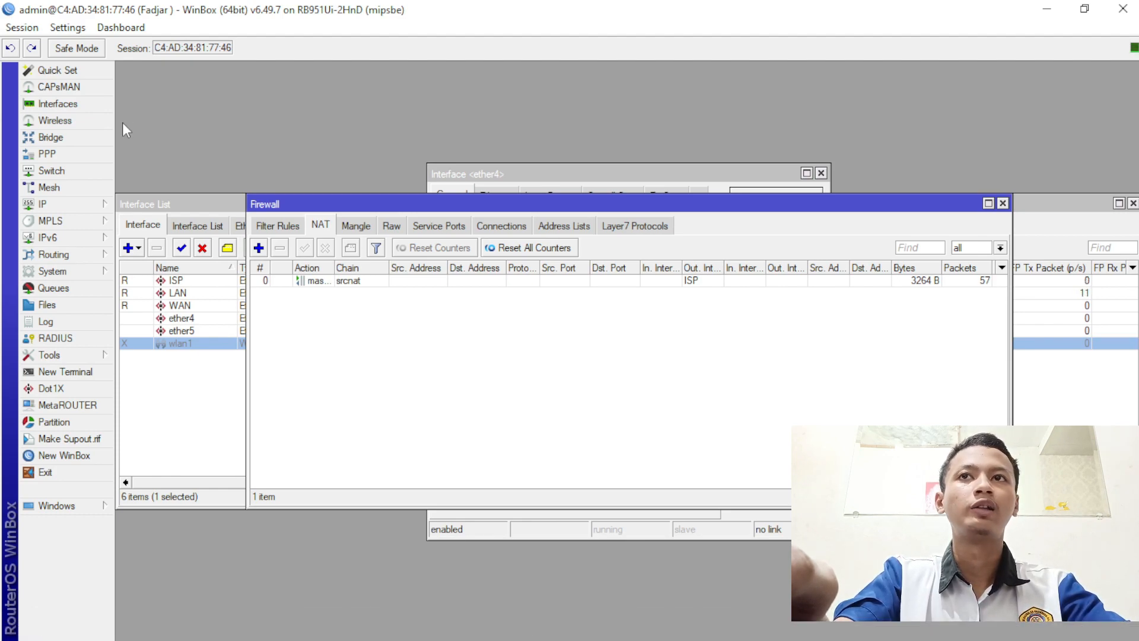
# - Enable the SNTP client with primary server id.pool.ntp.org
pyautogui.click(102, 209)
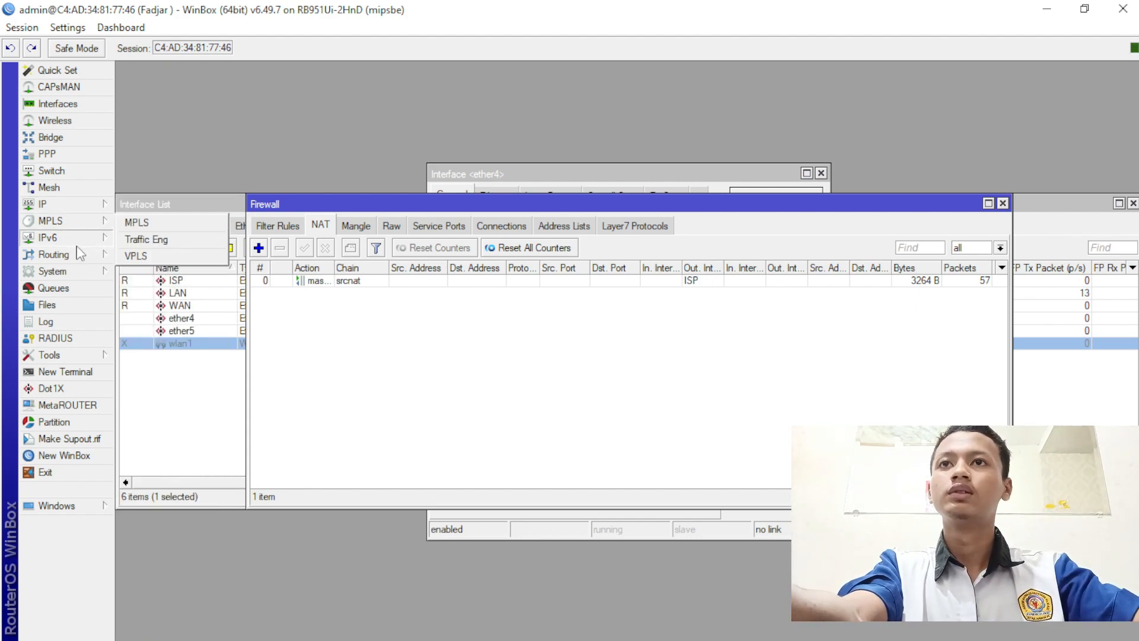
pyautogui.click(83, 273)
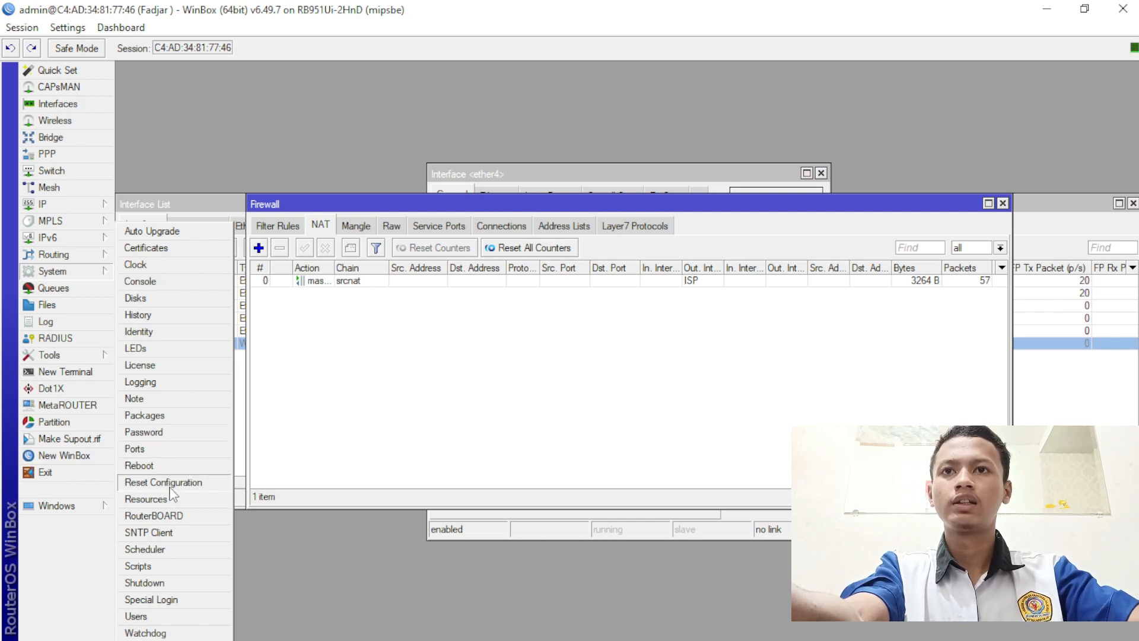
pyautogui.click(149, 532)
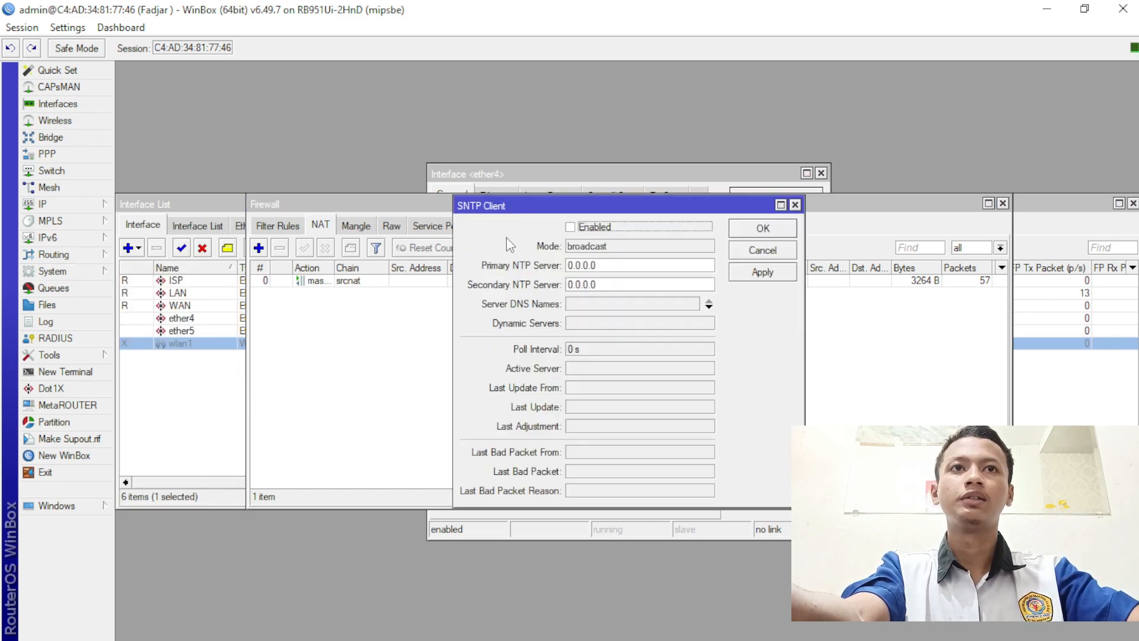
pyautogui.click(570, 226)
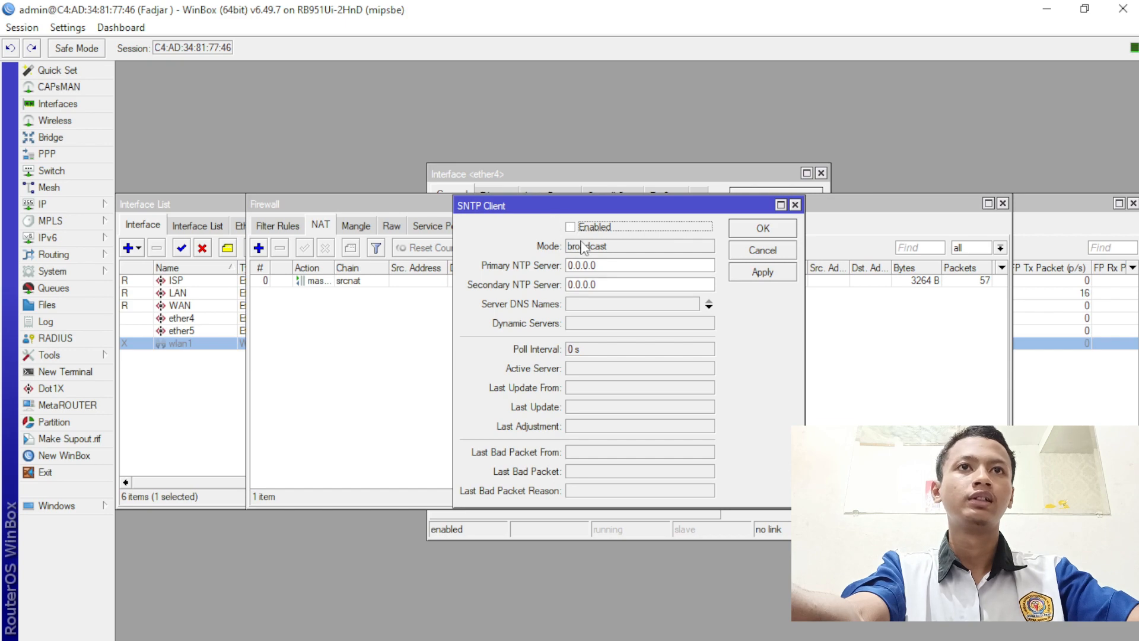
pyautogui.doubleClick(569, 266)
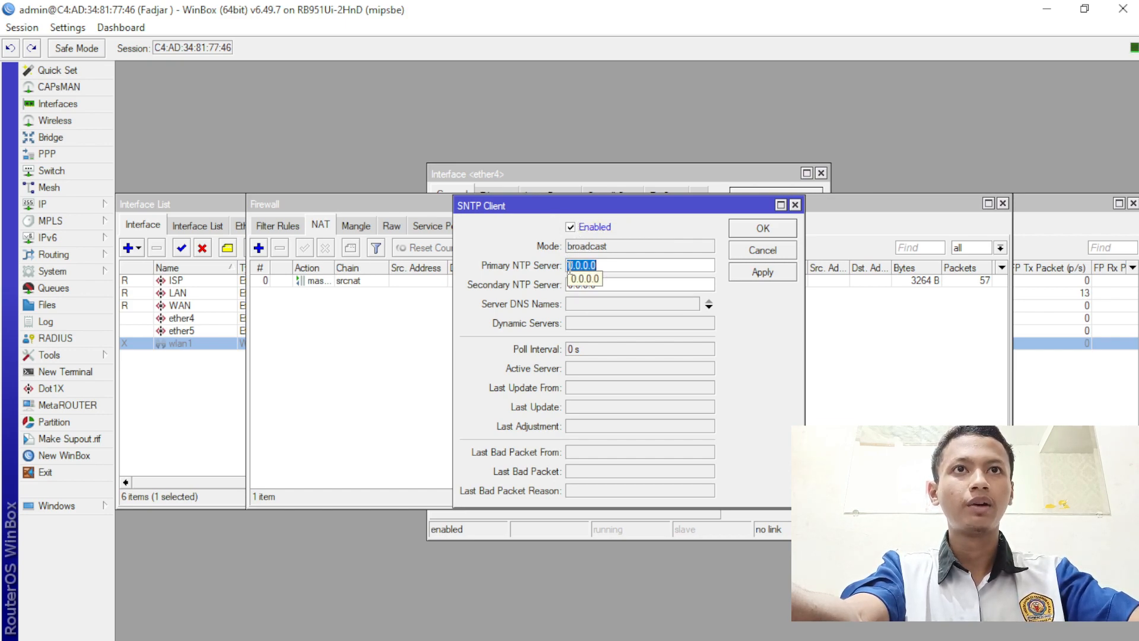
pyautogui.write('19')
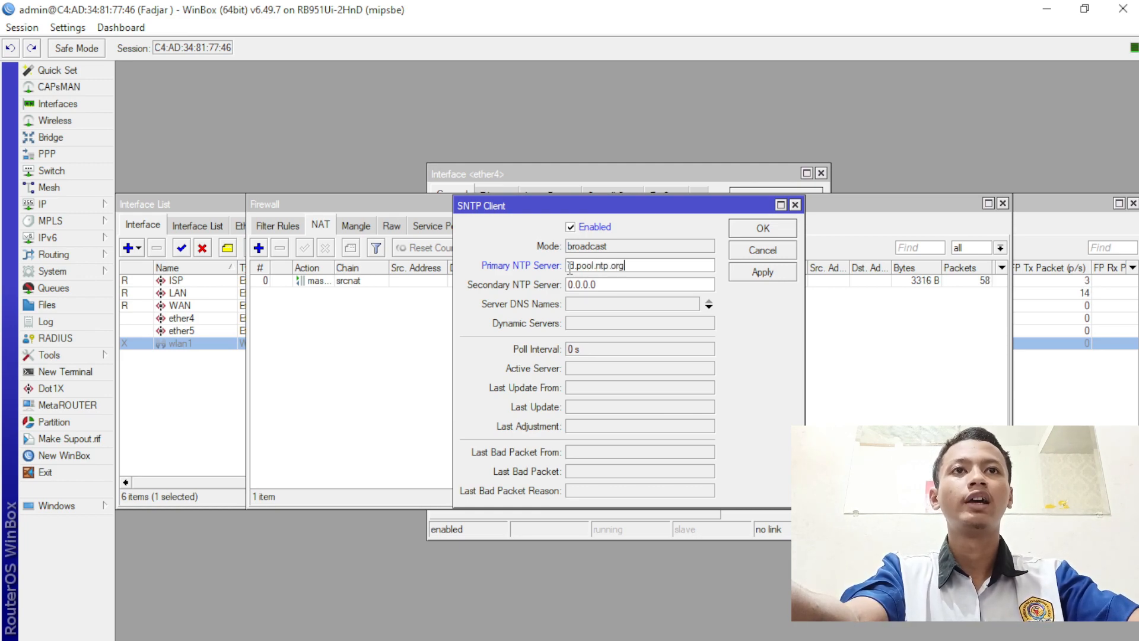
pyautogui.doubleClick(569, 268)
pyautogui.hotkey('ctrl', 'c')
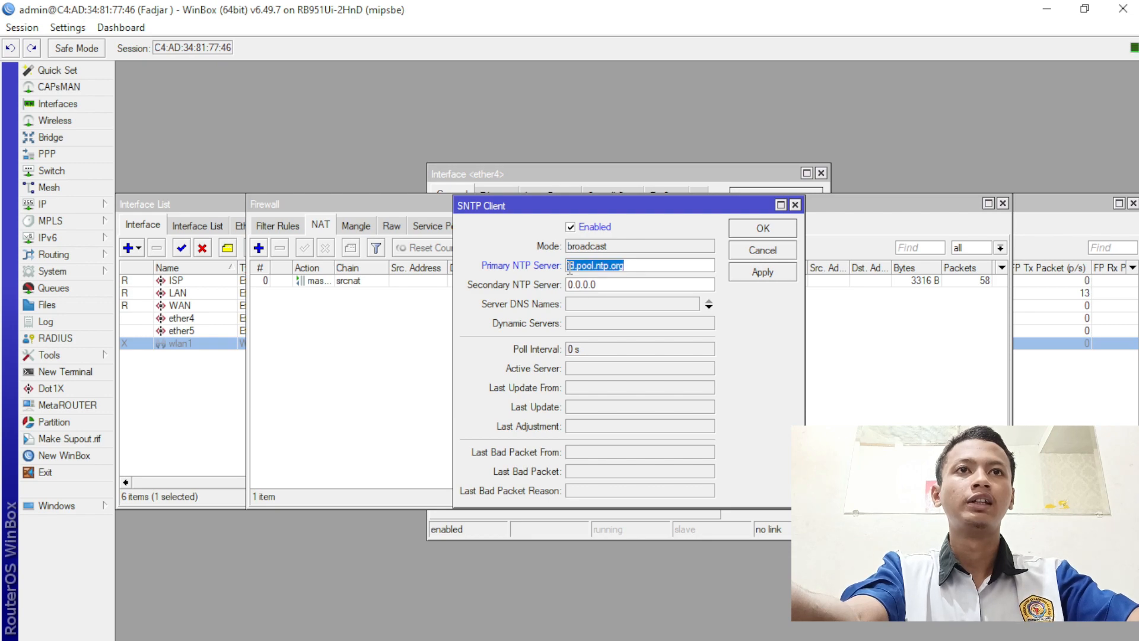
pyautogui.click(600, 265)
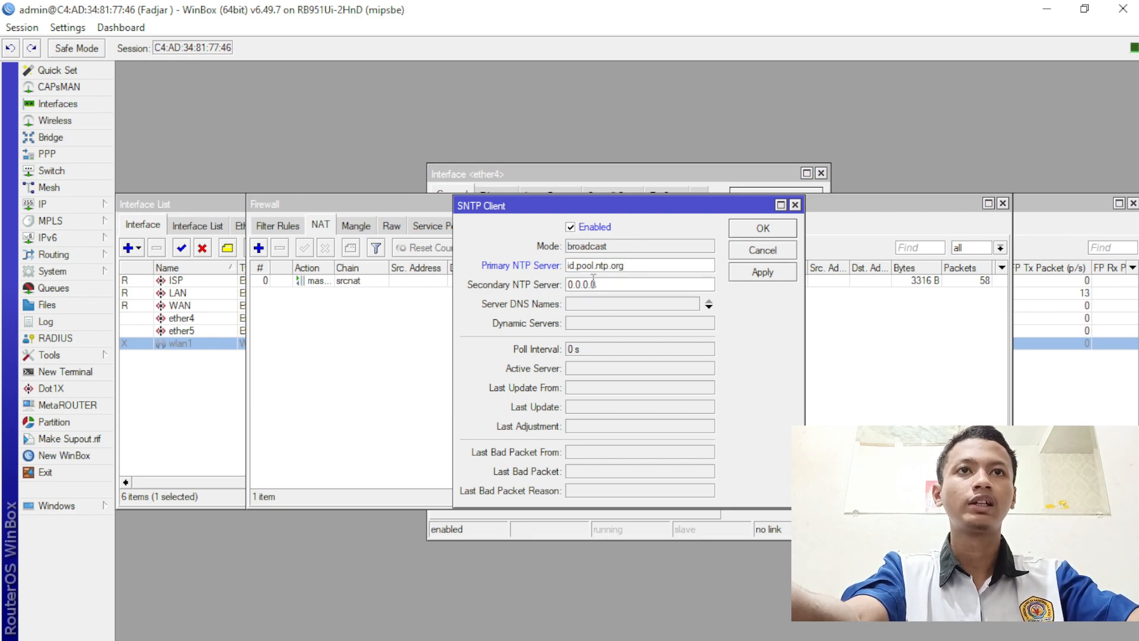
# - Set the secondary NTP server to asia.pool.ntp.org and apply the settings
pyautogui.doubleClick(593, 280)
pyautogui.hotkey('ctrl', 'v')
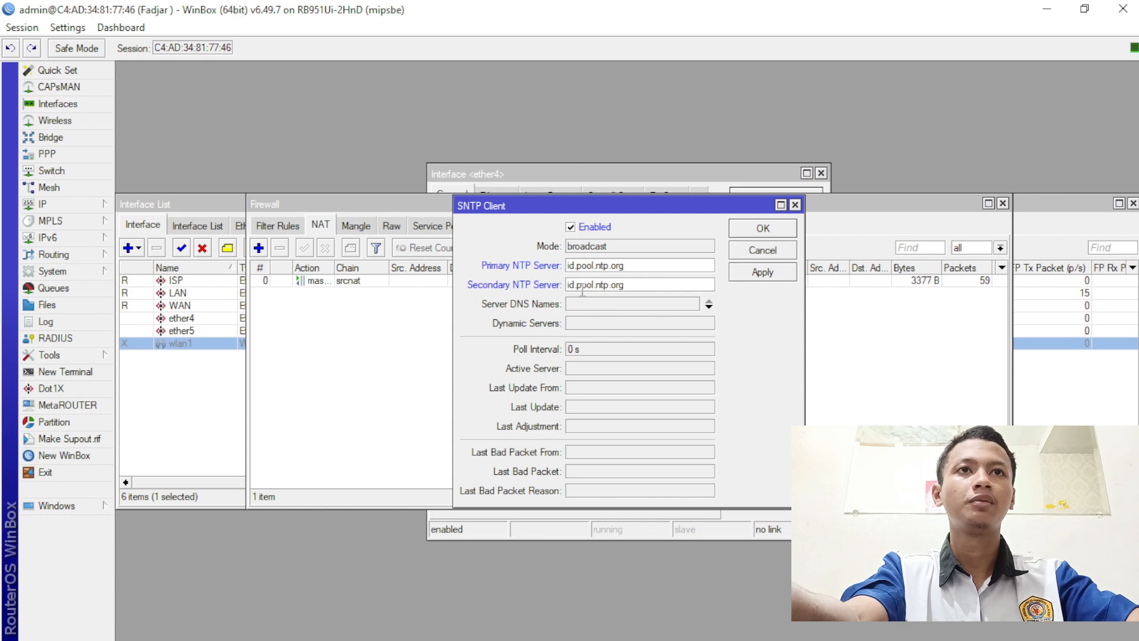
pyautogui.press('Home')
pyautogui.press('Delete')
pyautogui.press('Delete')
pyautogui.press('Delete')
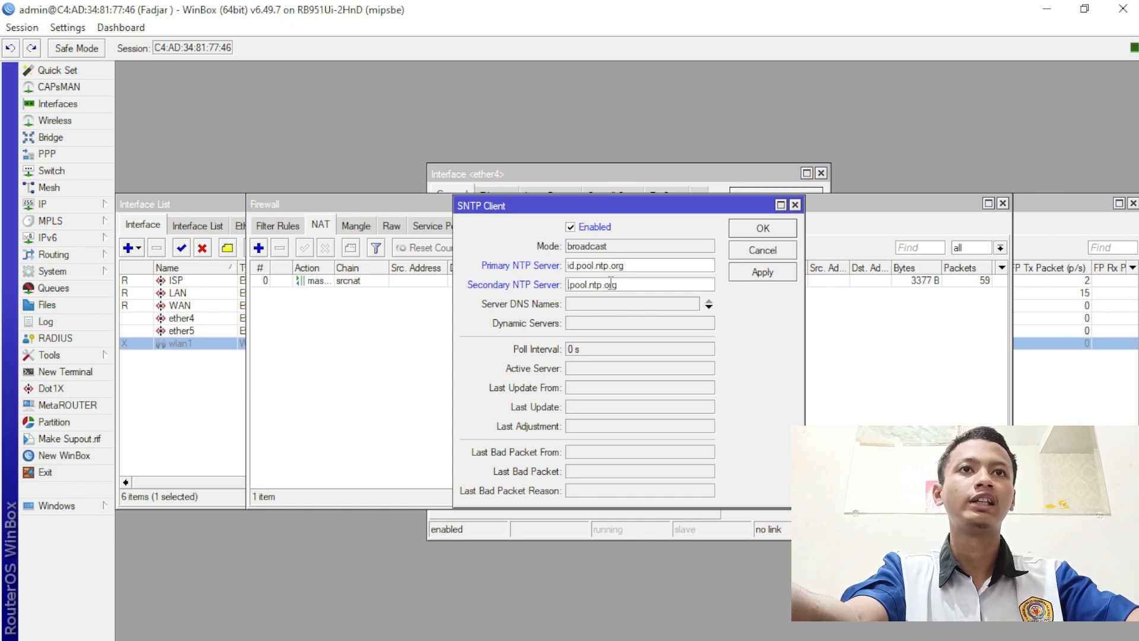
pyautogui.write('asia')
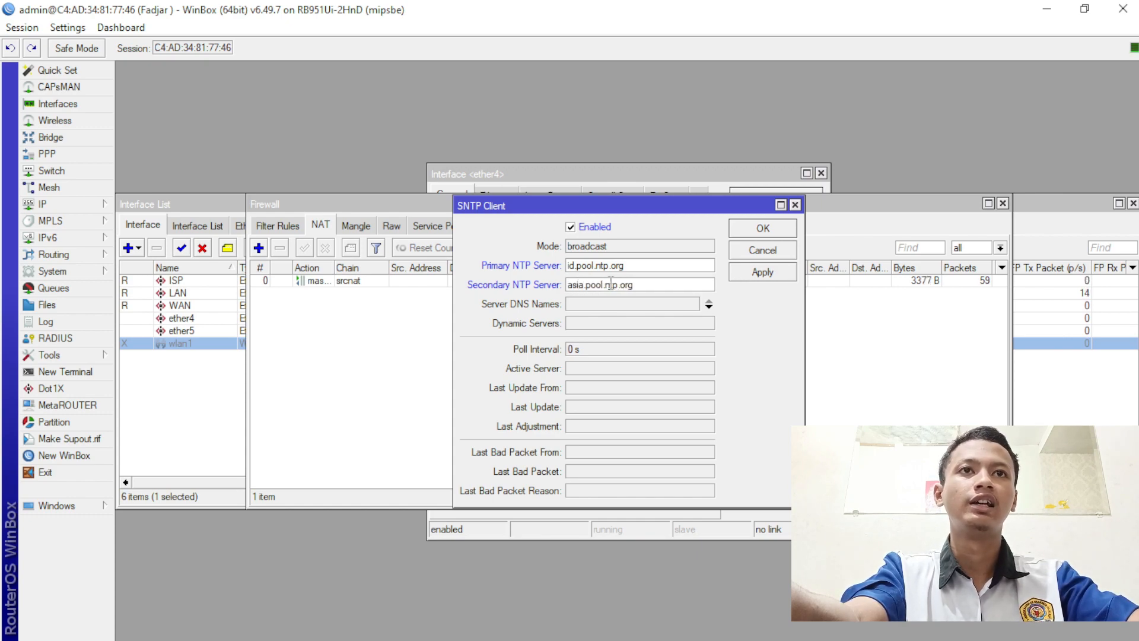
pyautogui.click(761, 271)
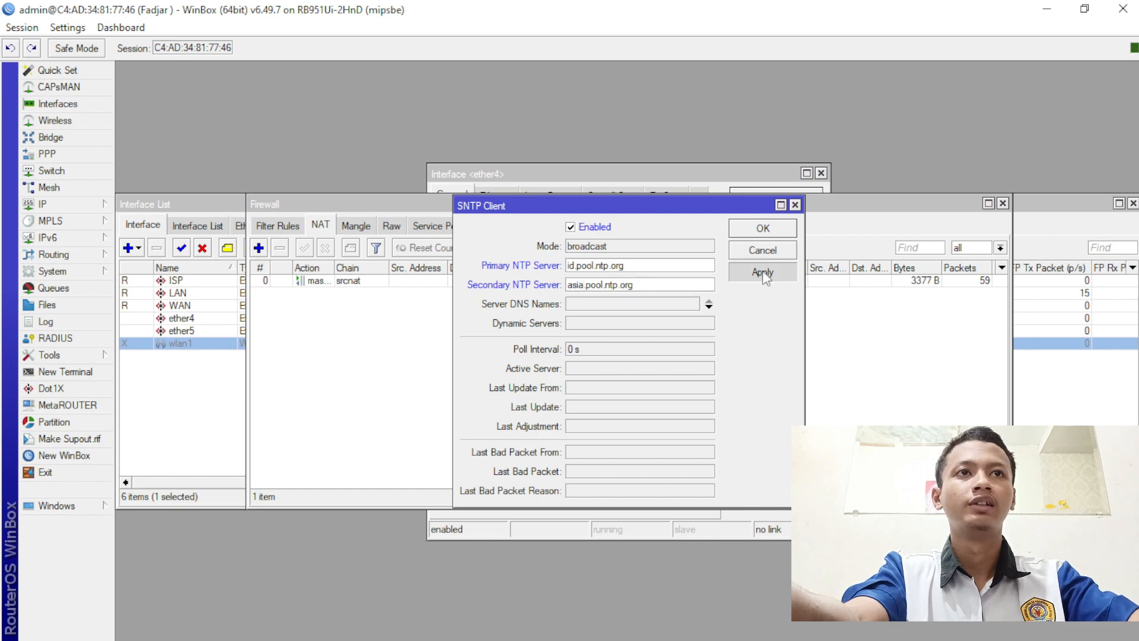
pyautogui.click(778, 229)
# - Change the clock's Time Zone Name from manual to Asia/Jakarta and apply
pyautogui.click(89, 271)
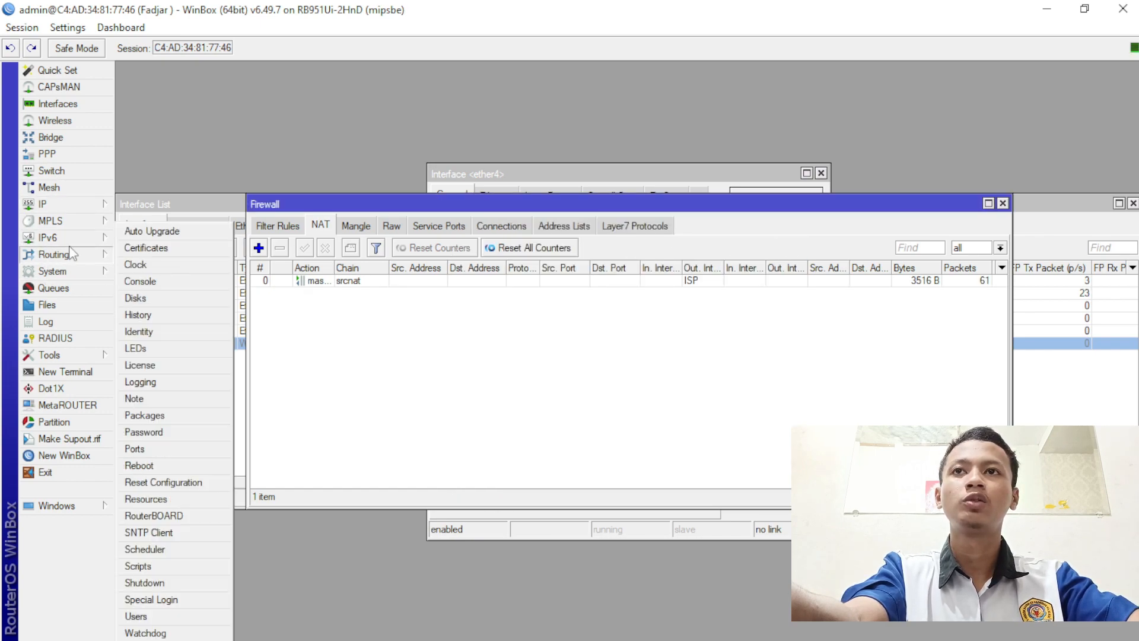
pyautogui.click(142, 266)
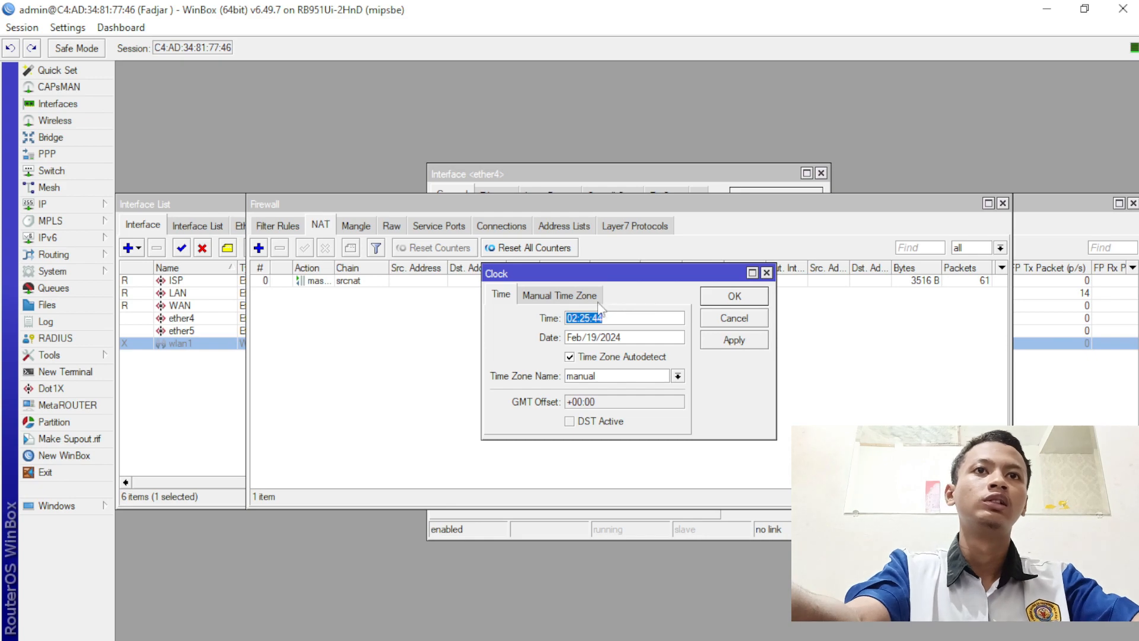
pyautogui.doubleClick(624, 379)
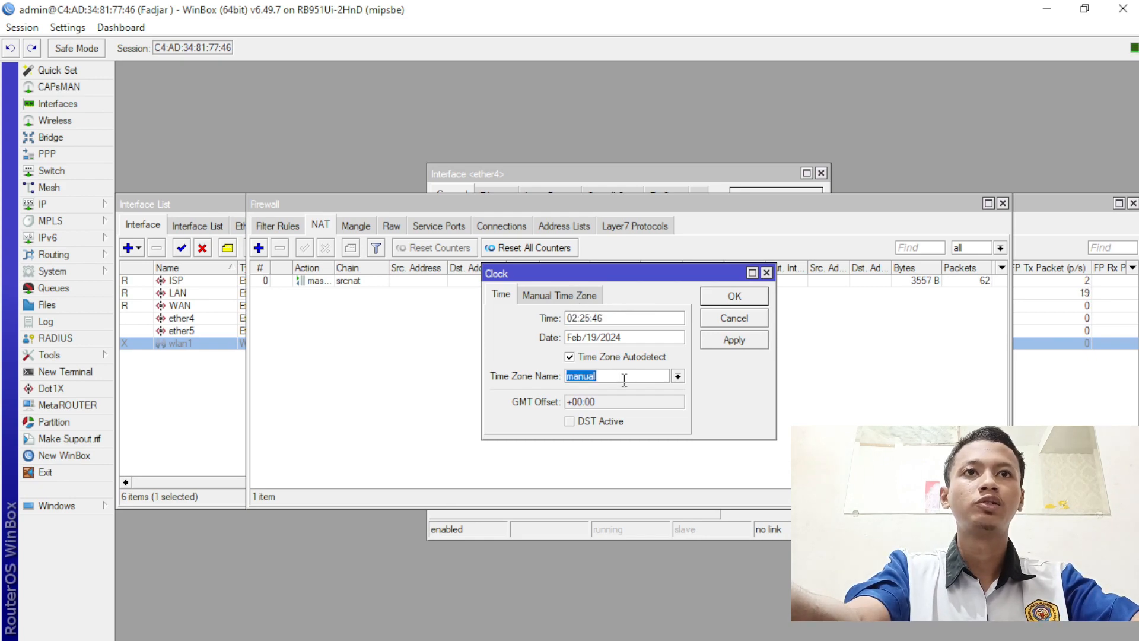
pyautogui.write('Asia/Jakarta')
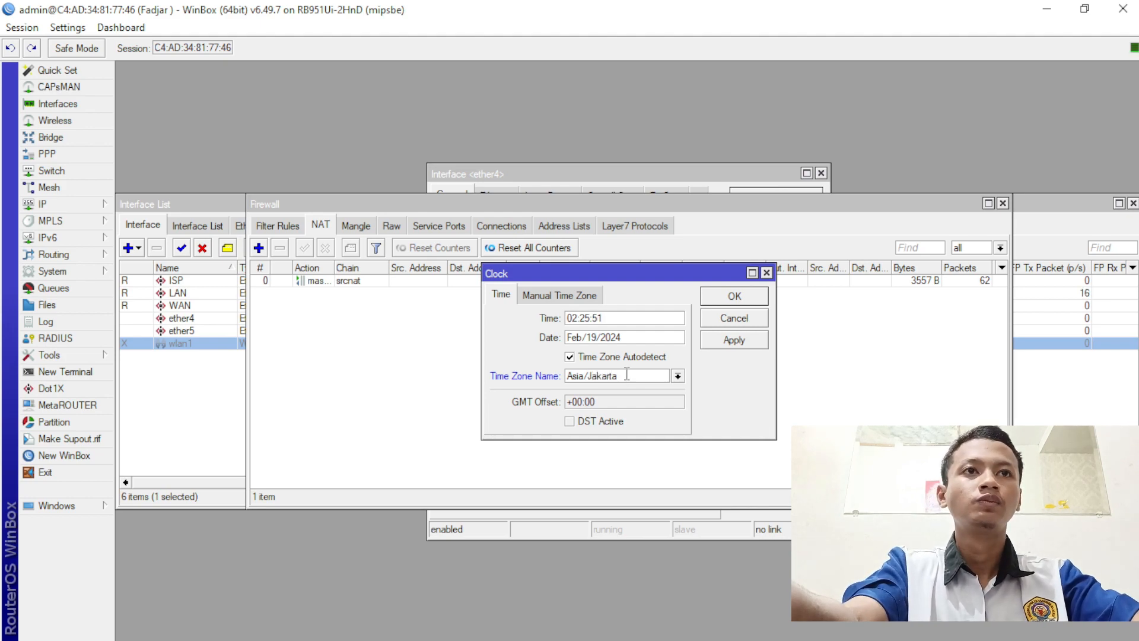
pyautogui.click(733, 343)
pyautogui.click(748, 294)
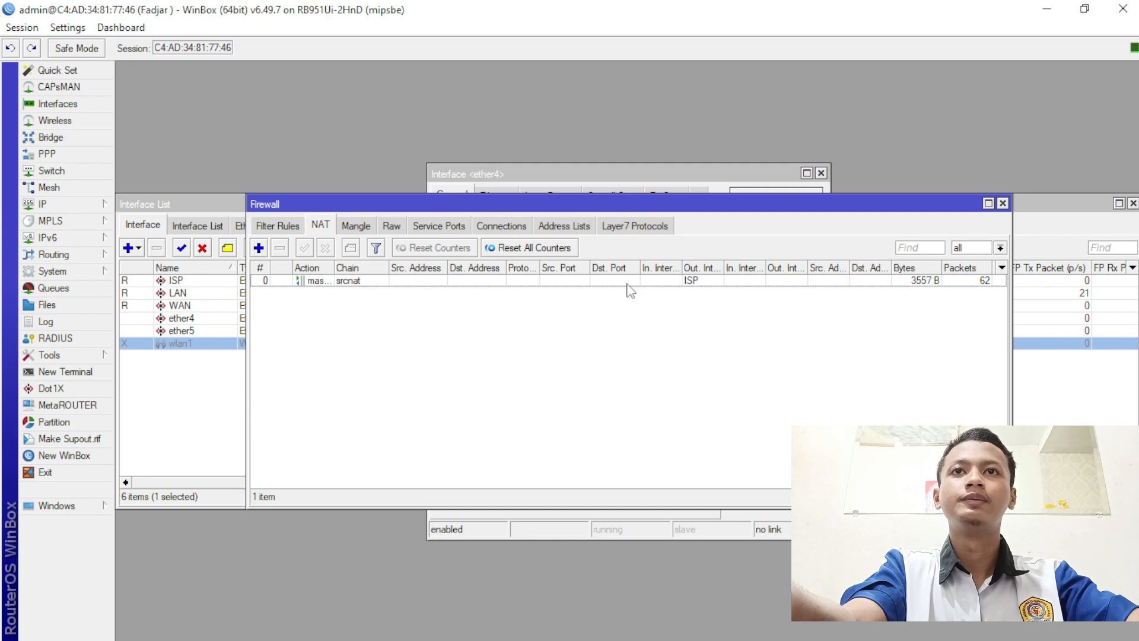
pyautogui.click(98, 205)
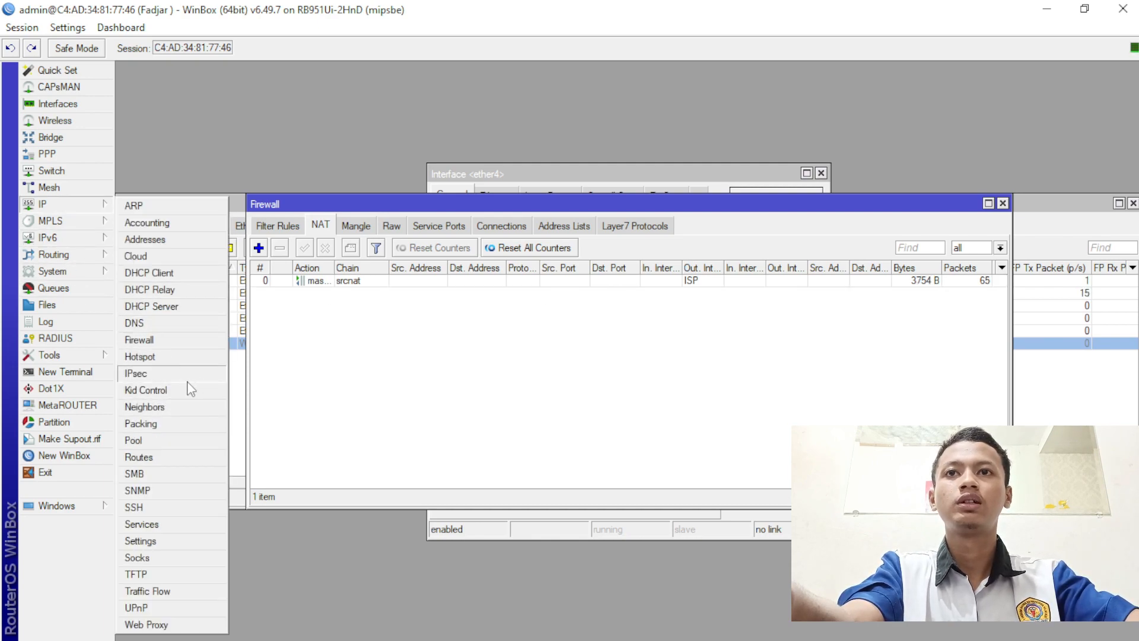
# - Enable the anonymous web proxy, enter the cache administrator's e-mail, and apply
pyautogui.click(175, 624)
pyautogui.click(574, 191)
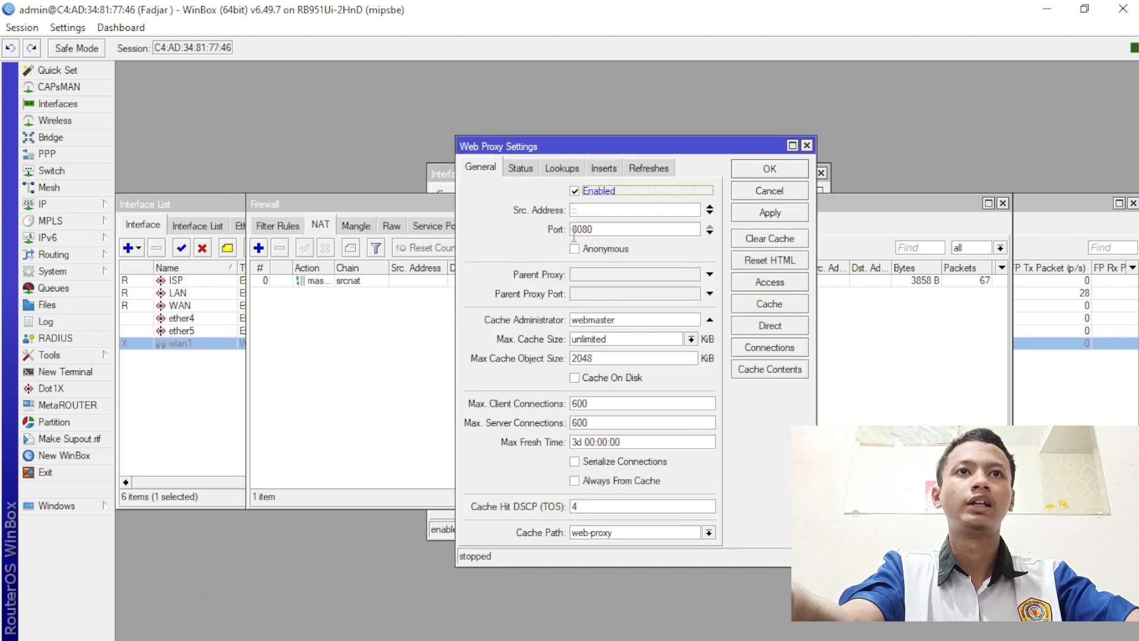
pyautogui.click(575, 249)
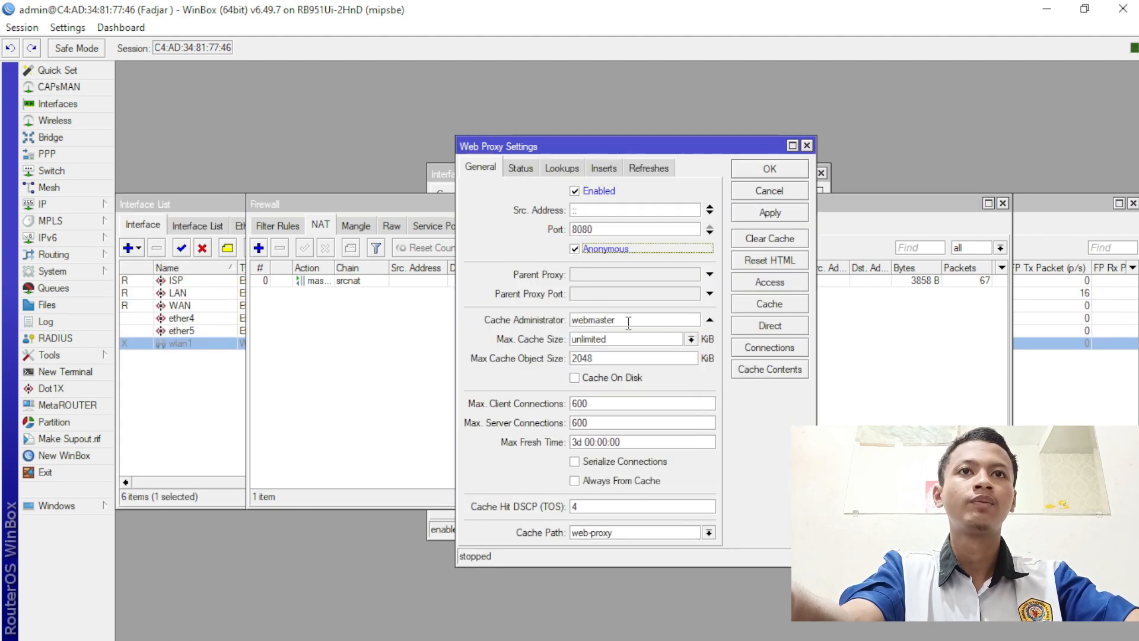
pyautogui.moveTo(628, 322); pyautogui.dragTo(554, 347)
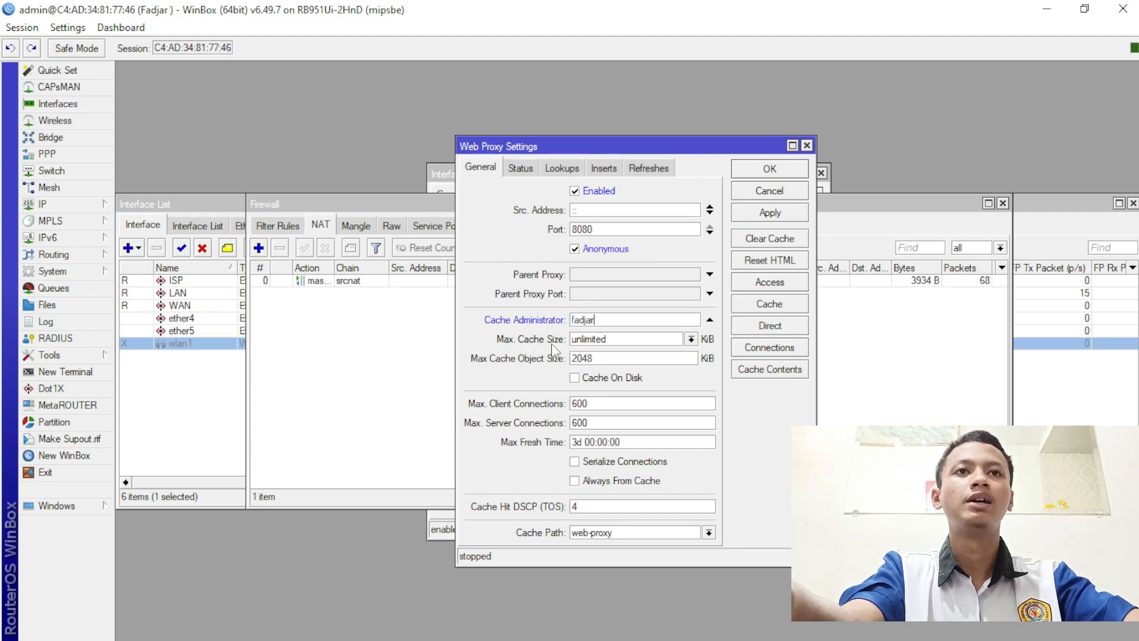
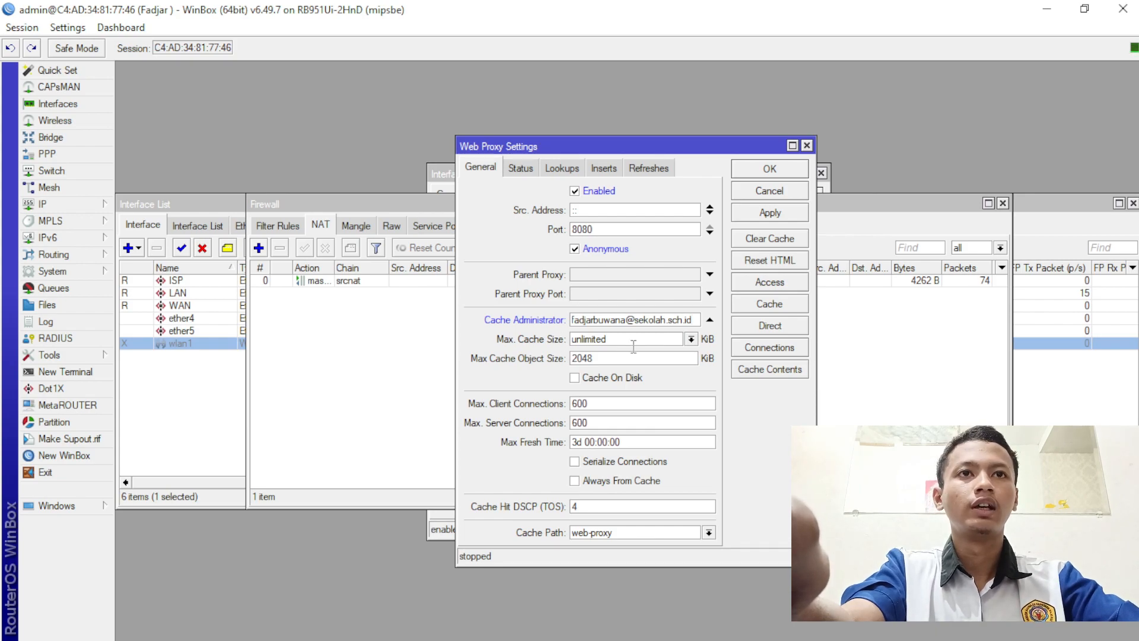
pyautogui.click(799, 212)
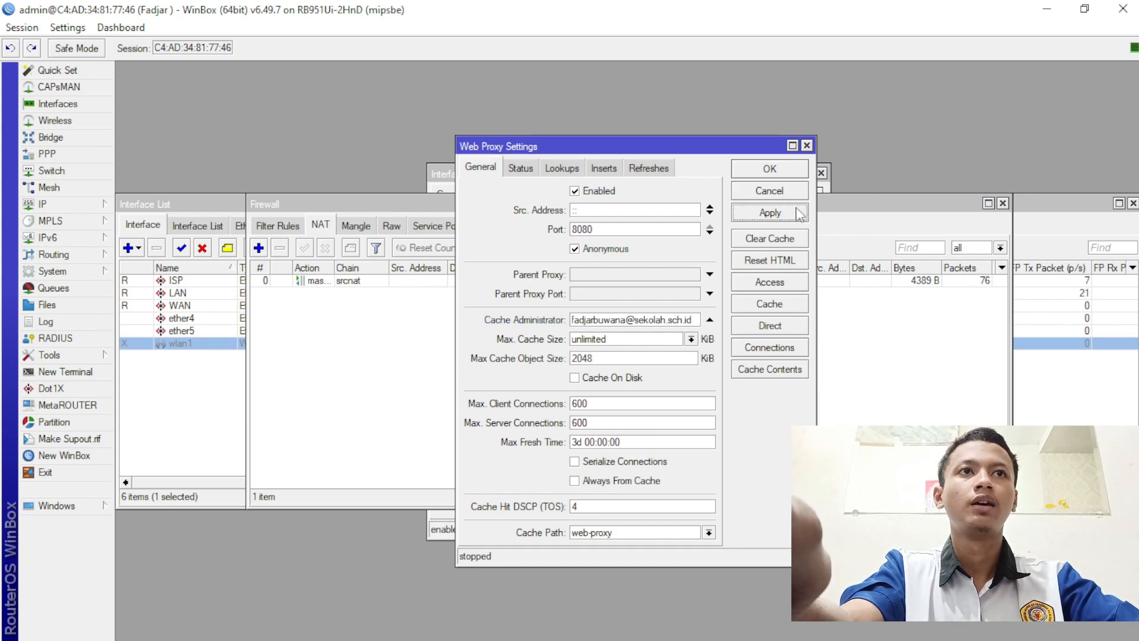
pyautogui.click(789, 169)
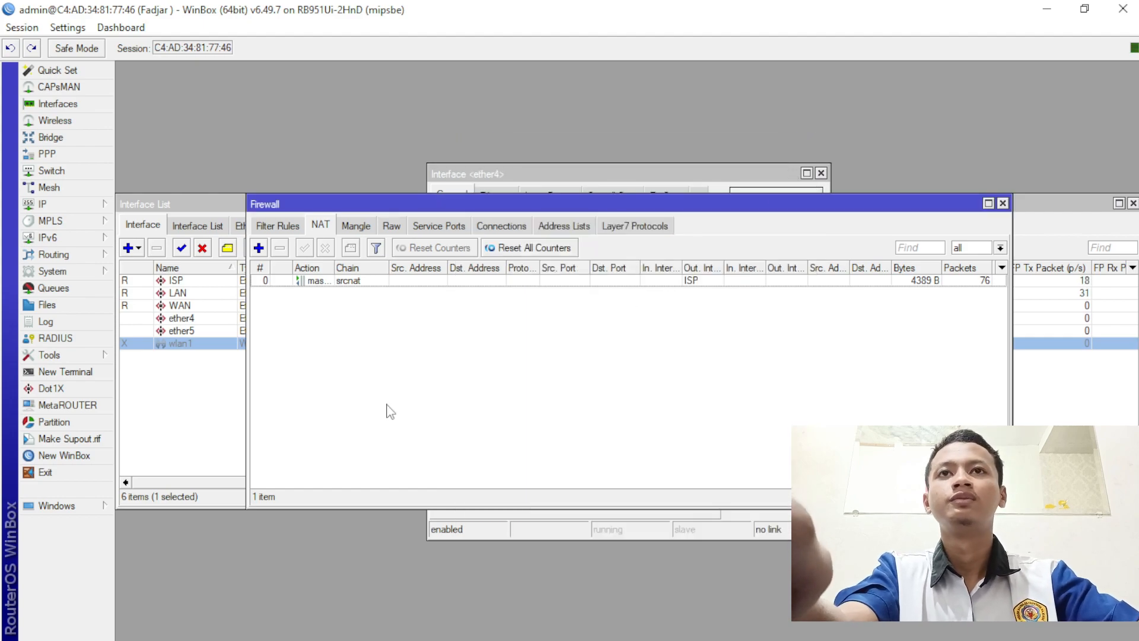
# - Start Hotspot Setup on the WAN interface with local address 192.168.200.1/24 and masquerading
pyautogui.click(95, 203)
pyautogui.click(180, 357)
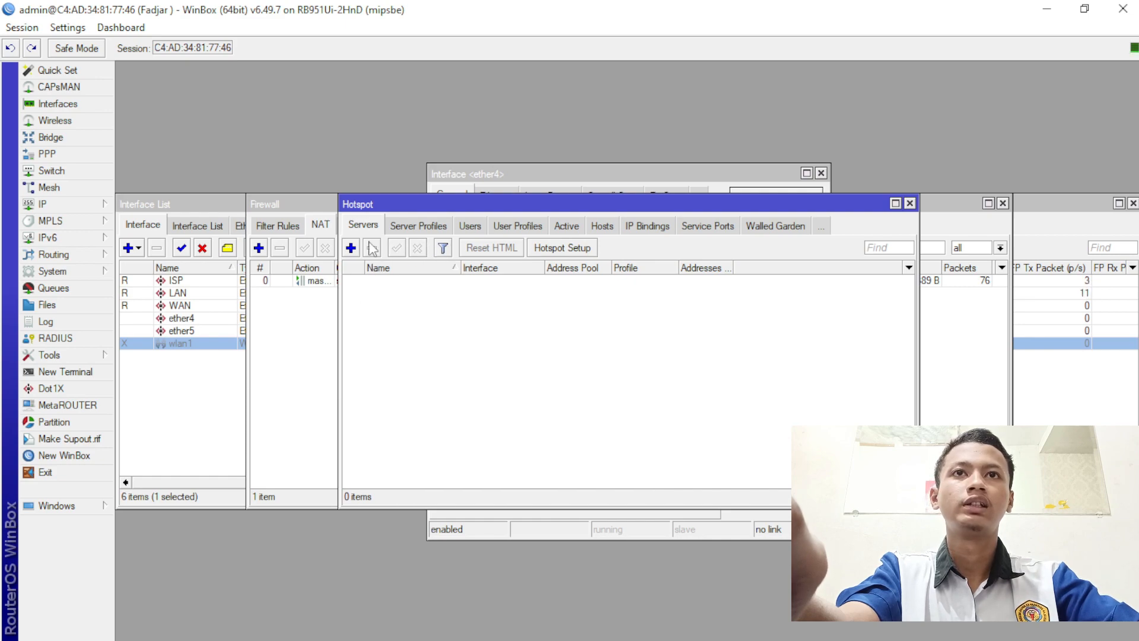
pyautogui.click(562, 249)
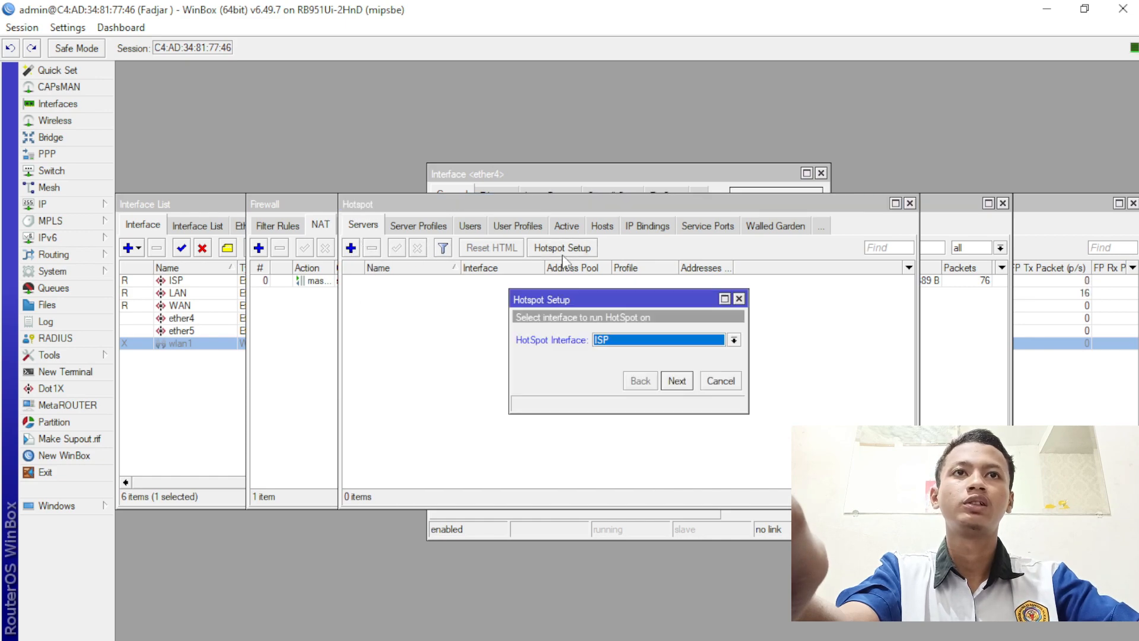
pyautogui.click(688, 339)
pyautogui.click(693, 378)
pyautogui.click(676, 380)
pyautogui.click(677, 381)
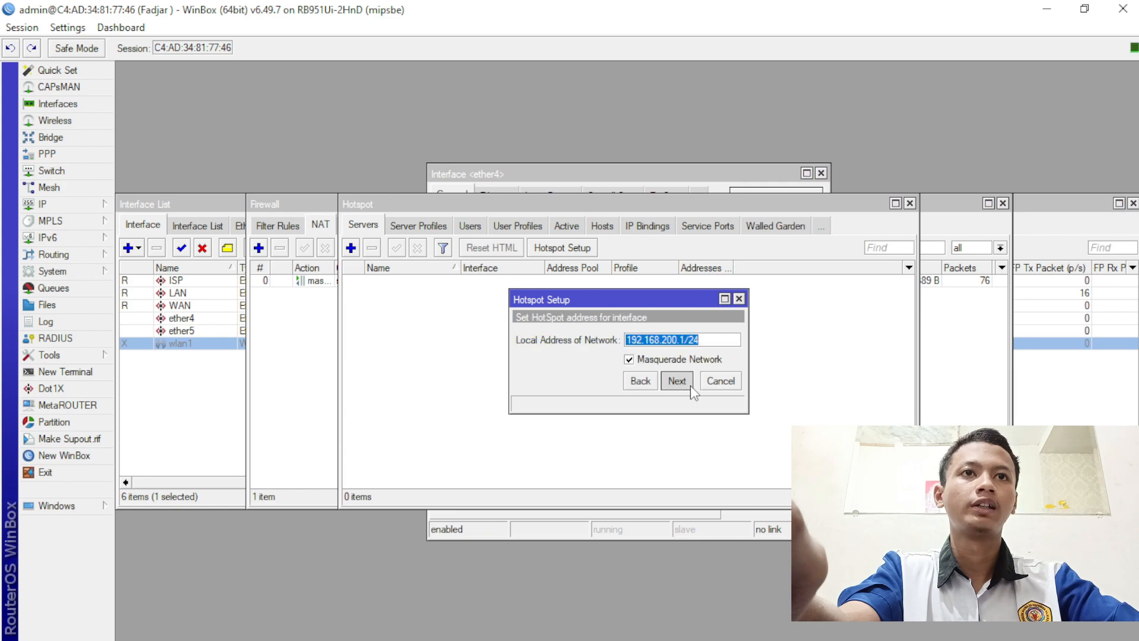
# - Shorten the hotspot address pool so it ends at 192.168.200.100
pyautogui.click(682, 381)
pyautogui.click(677, 380)
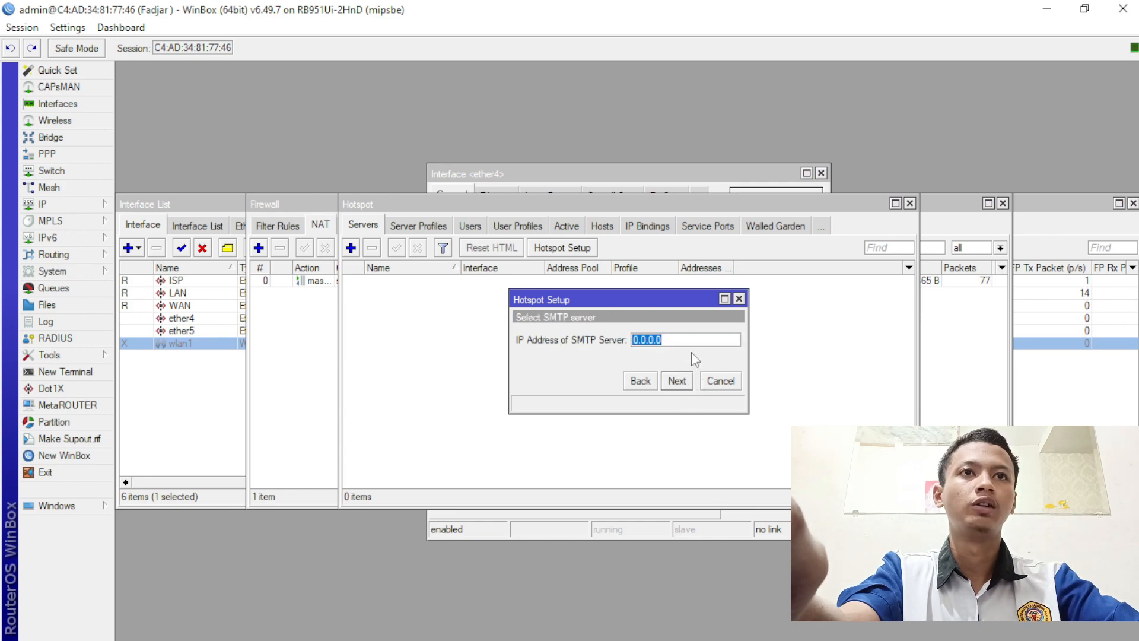
pyautogui.click(677, 380)
pyautogui.click(640, 380)
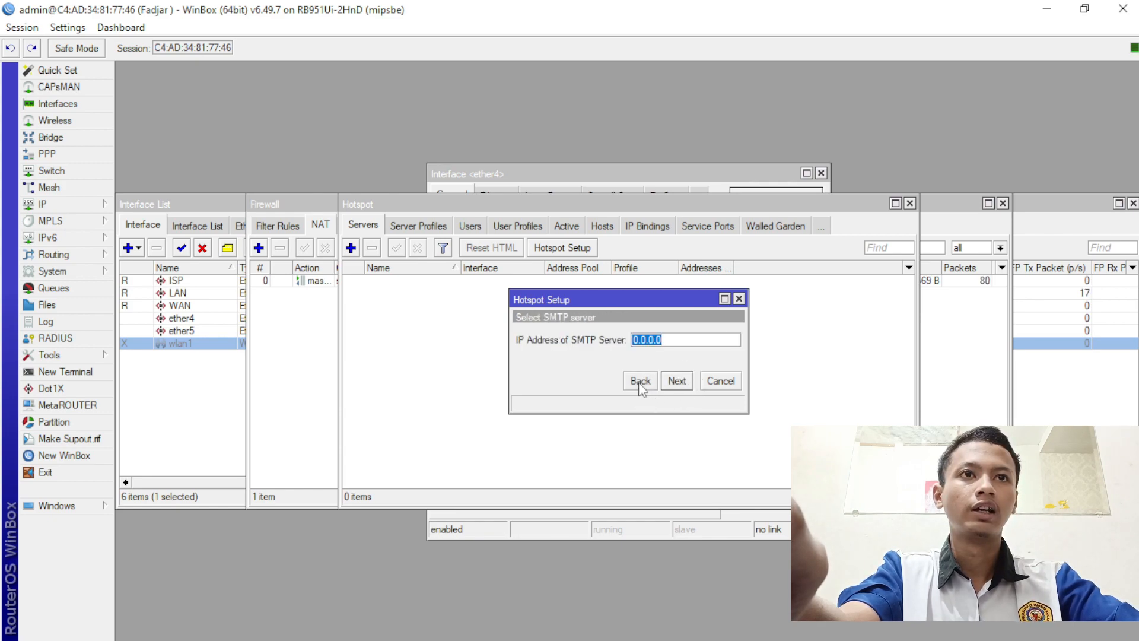
pyautogui.click(640, 381)
pyautogui.click(640, 381)
pyautogui.click(721, 345)
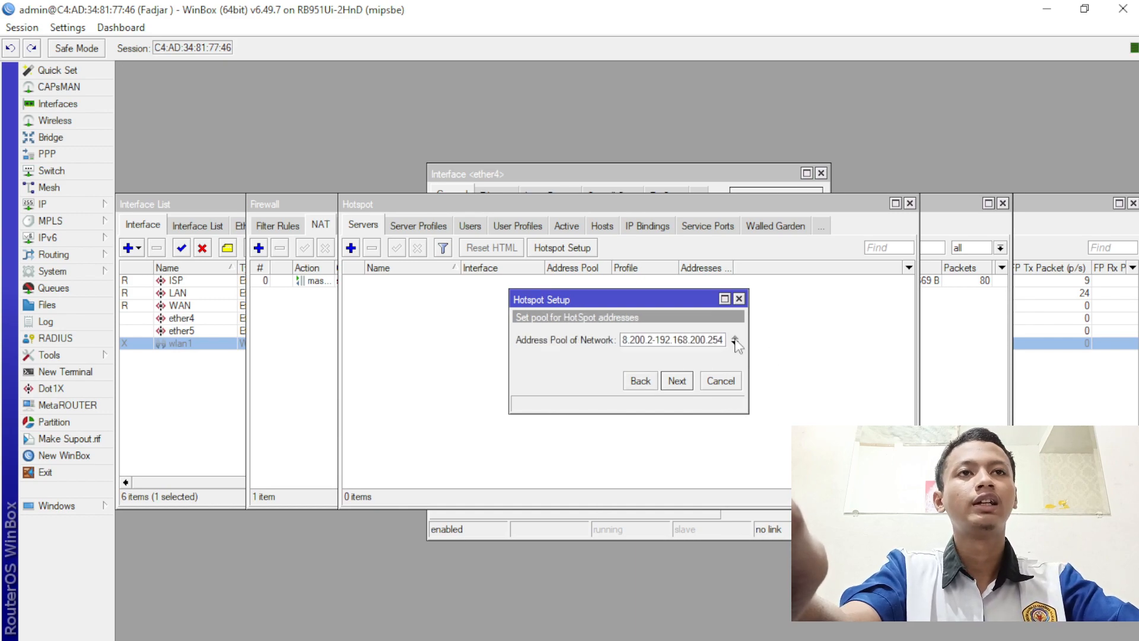
pyautogui.press('BackSpace')
pyautogui.press('BackSpace')
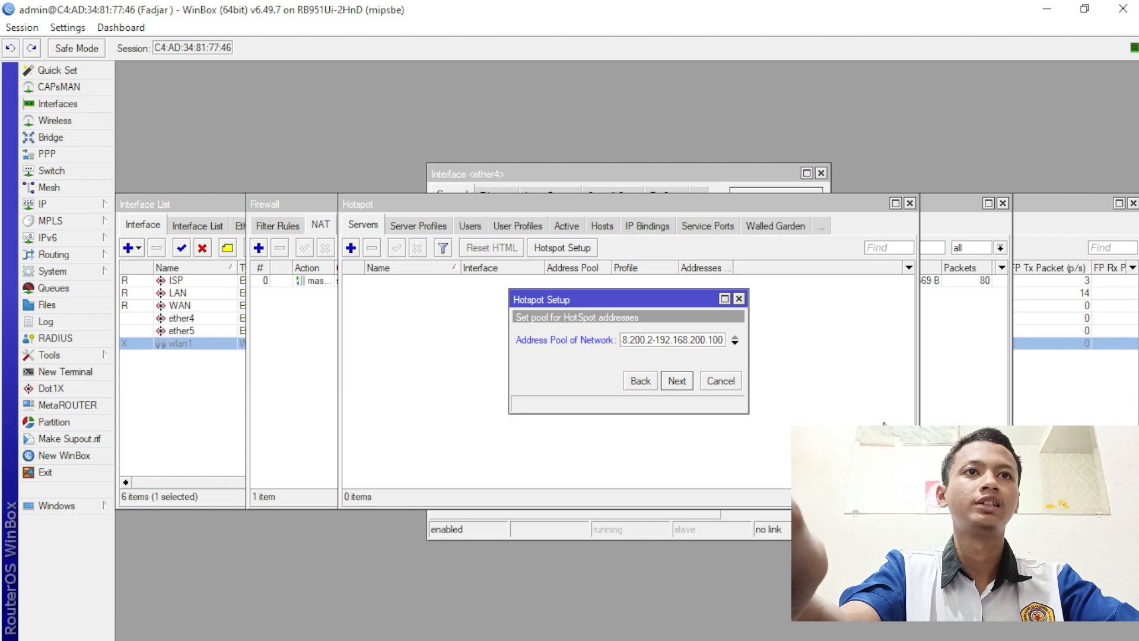
pyautogui.moveTo(684, 339); pyautogui.dragTo(751, 325)
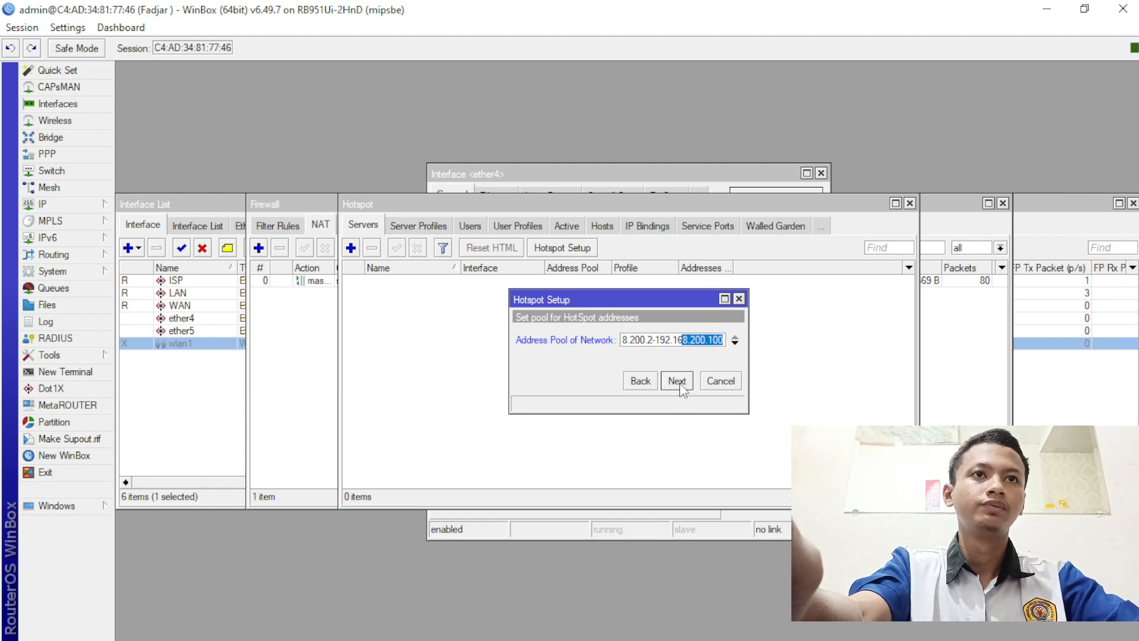
pyautogui.click(708, 340)
pyautogui.click(679, 384)
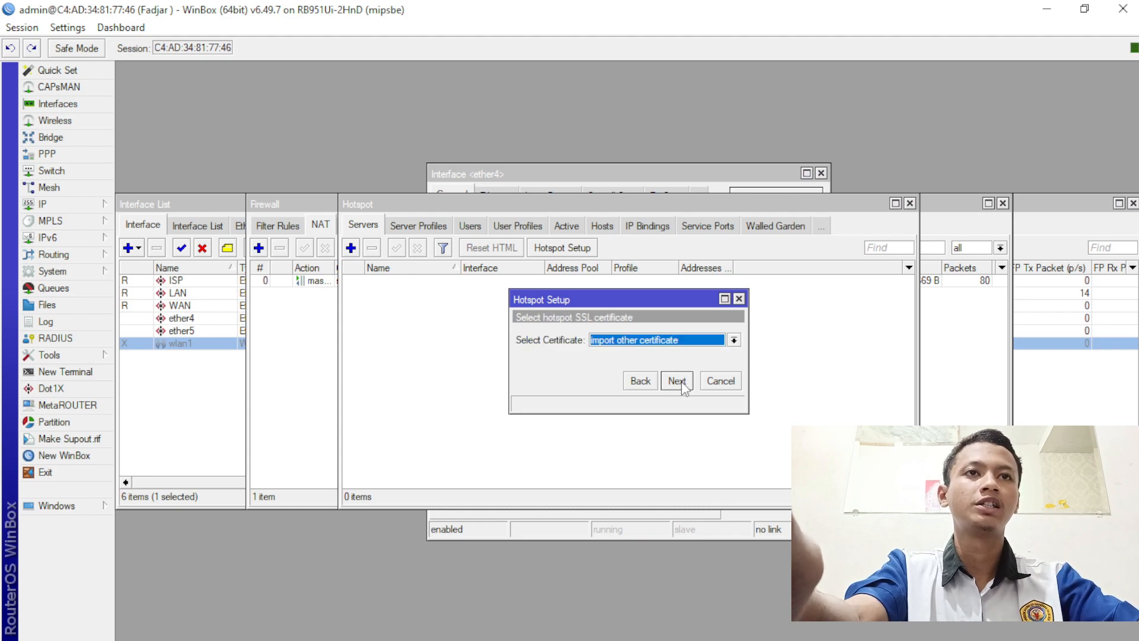
# - Choose no SSL certificate, set DNS name ukk2024.id, finish setup, and open the RADIUS list
pyautogui.click(734, 340)
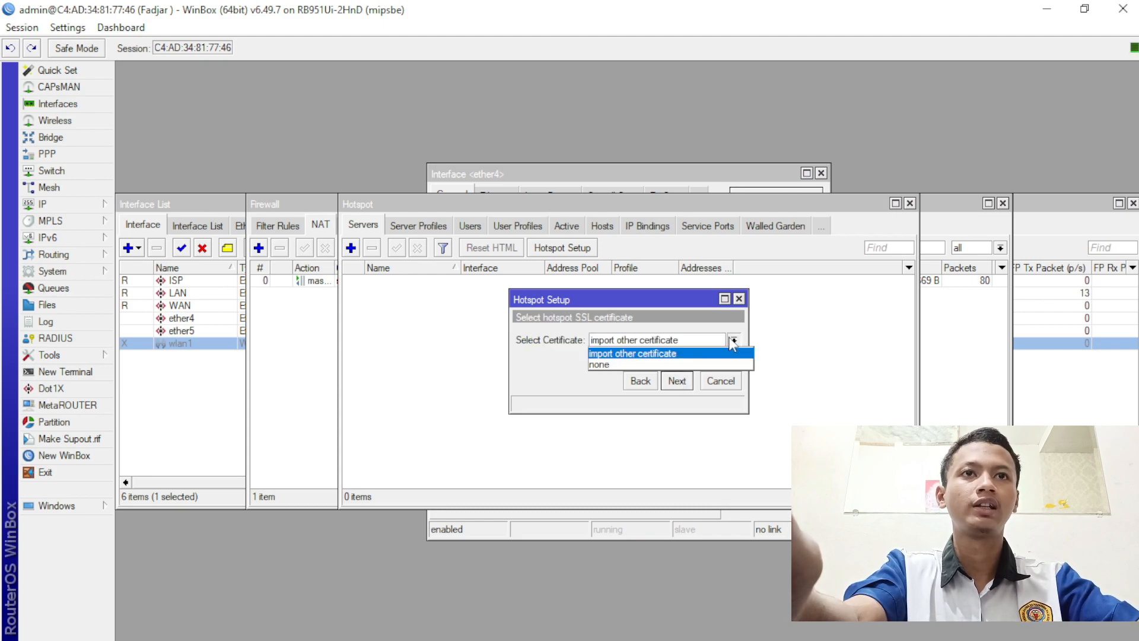
pyautogui.click(706, 358)
pyautogui.click(676, 381)
pyautogui.click(676, 380)
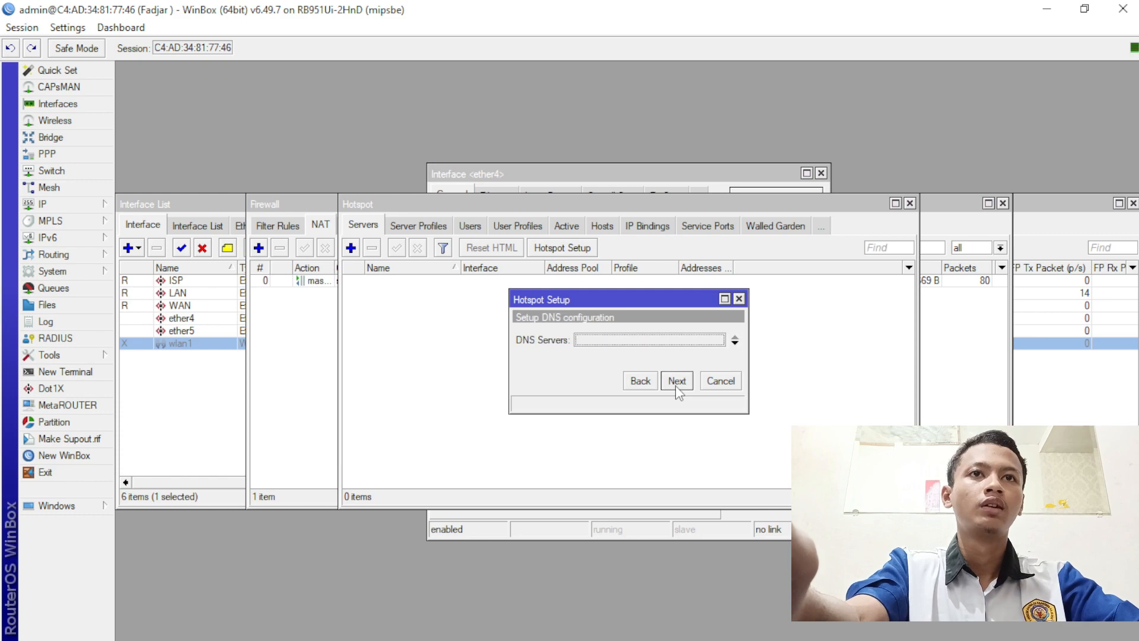
pyautogui.click(677, 371)
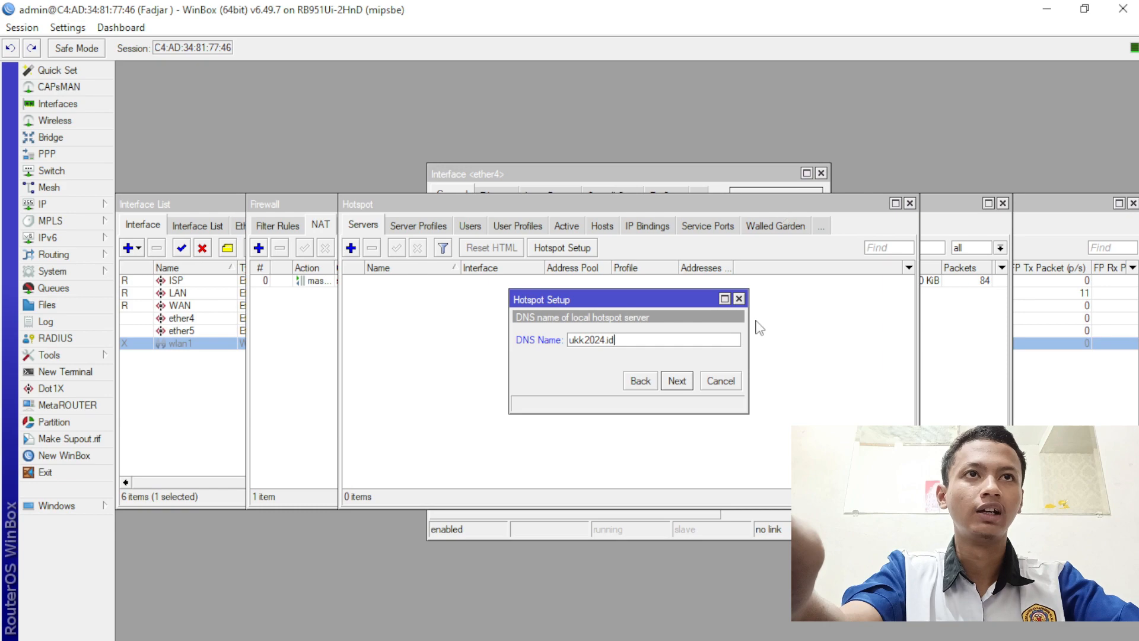
pyautogui.click(655, 384)
pyautogui.click(677, 381)
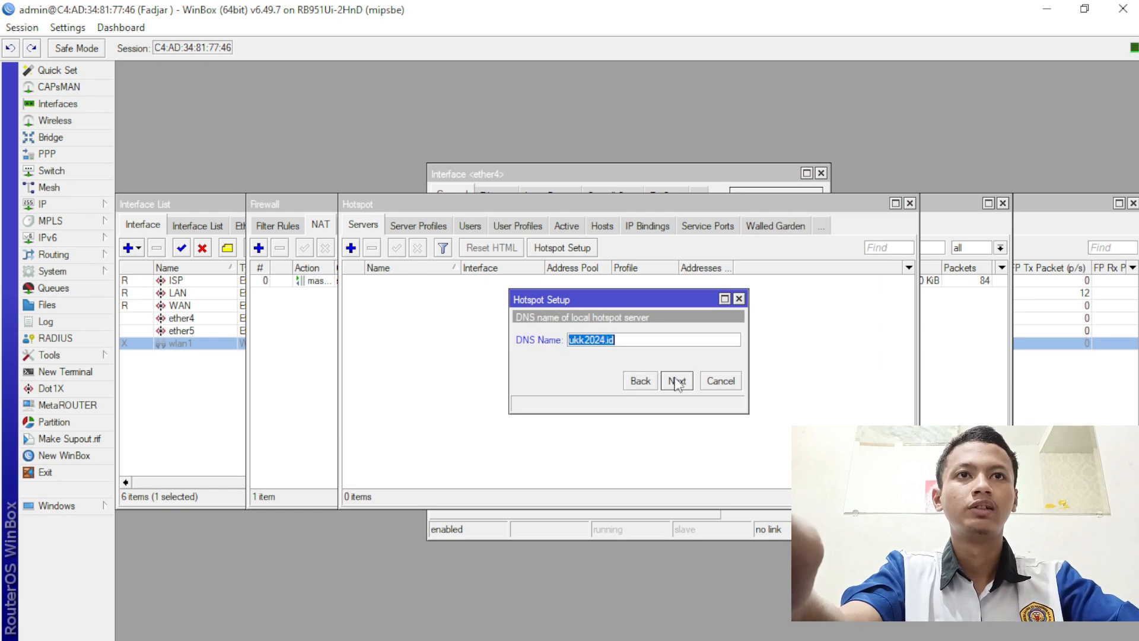
pyautogui.click(677, 383)
pyautogui.click(677, 383)
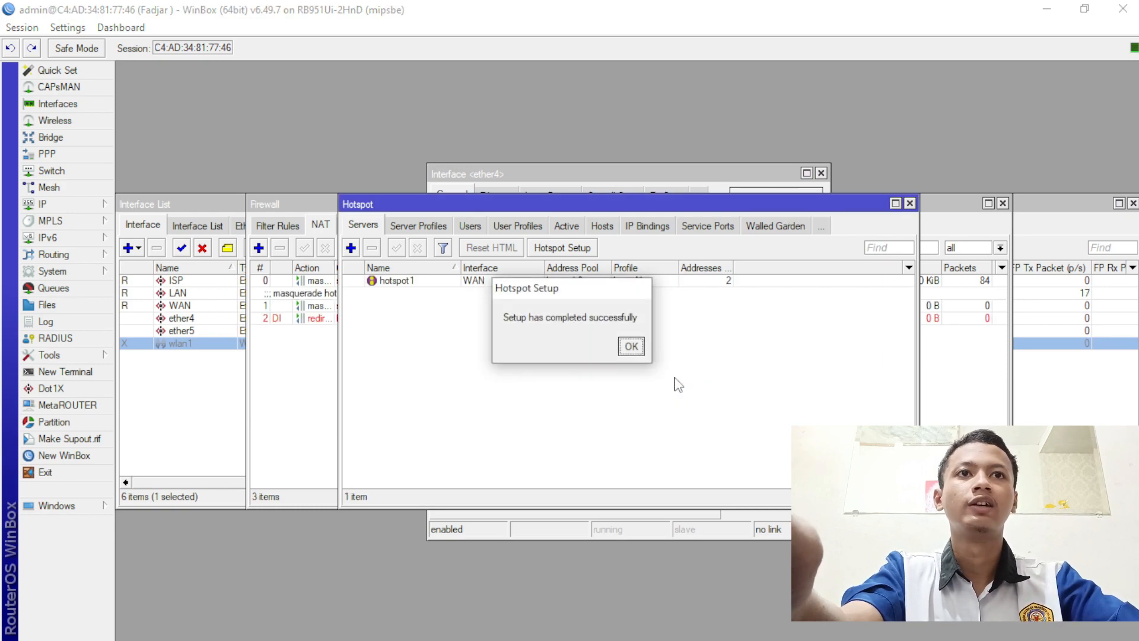
pyautogui.click(639, 345)
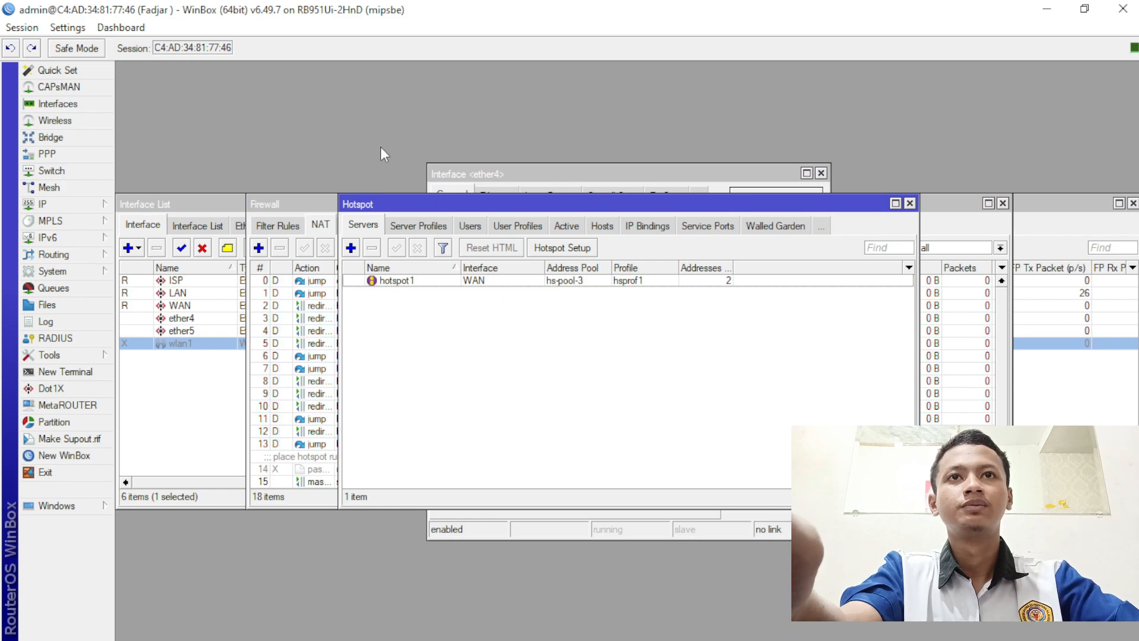
pyautogui.click(439, 226)
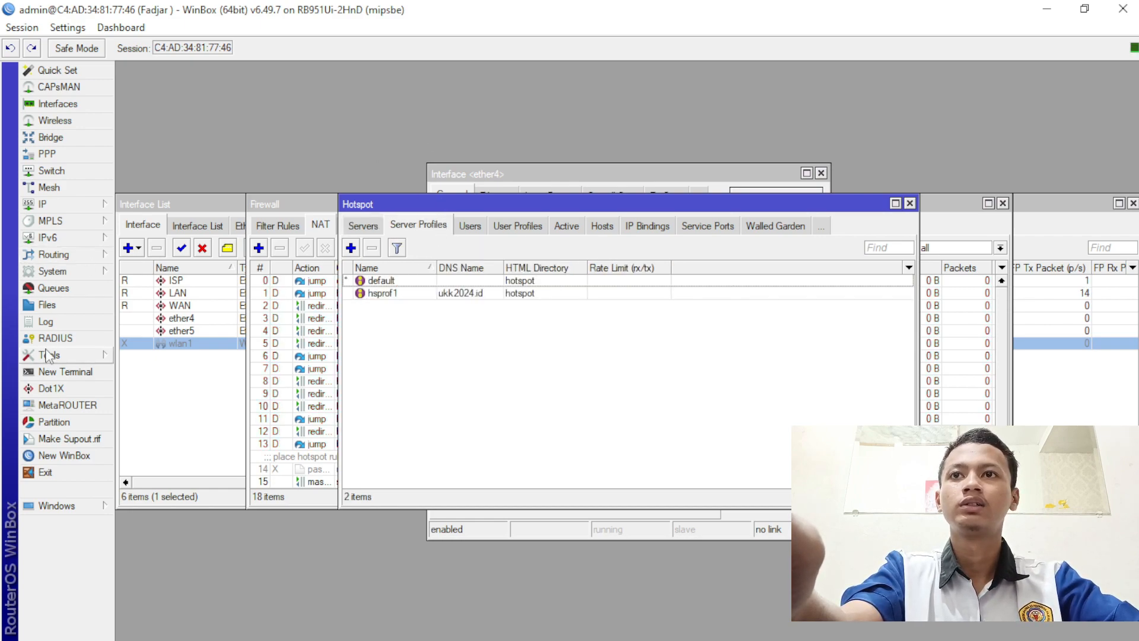
pyautogui.click(55, 338)
# - Add a hotspot RADIUS server at 192.168.100.1 with a shared secret and save it
pyautogui.click(368, 237)
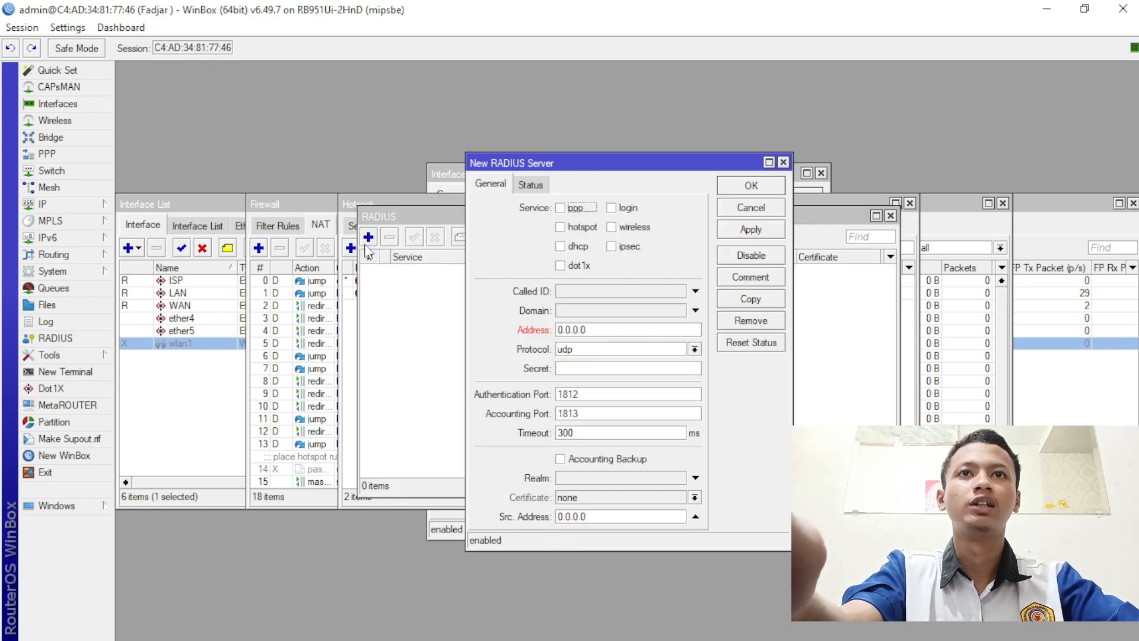
pyautogui.click(574, 228)
pyautogui.click(562, 330)
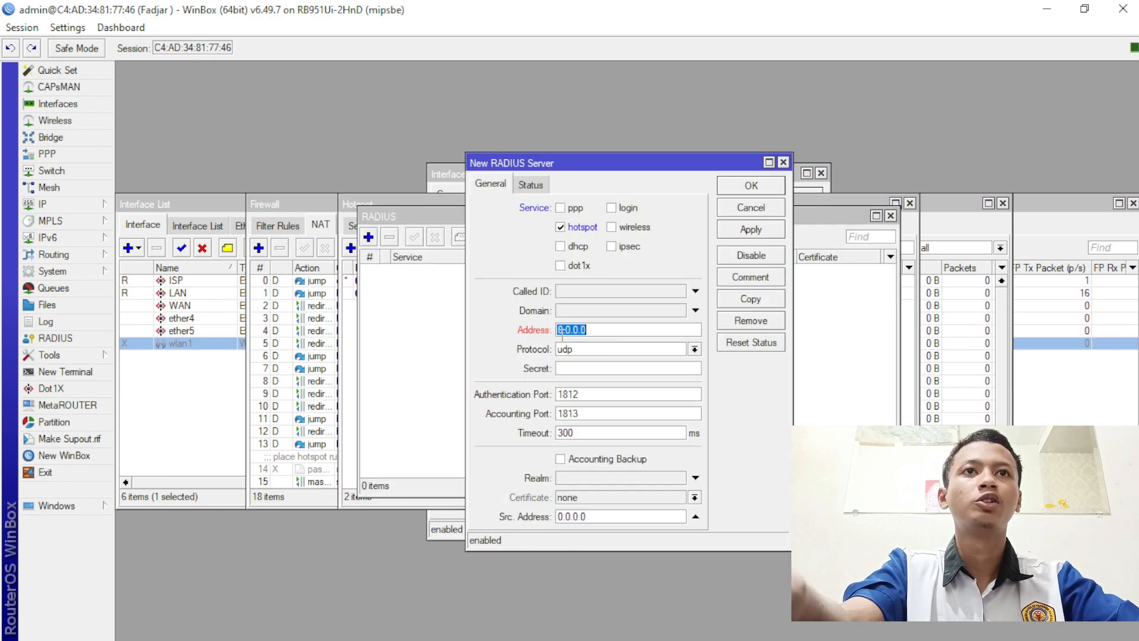
pyautogui.write('192')
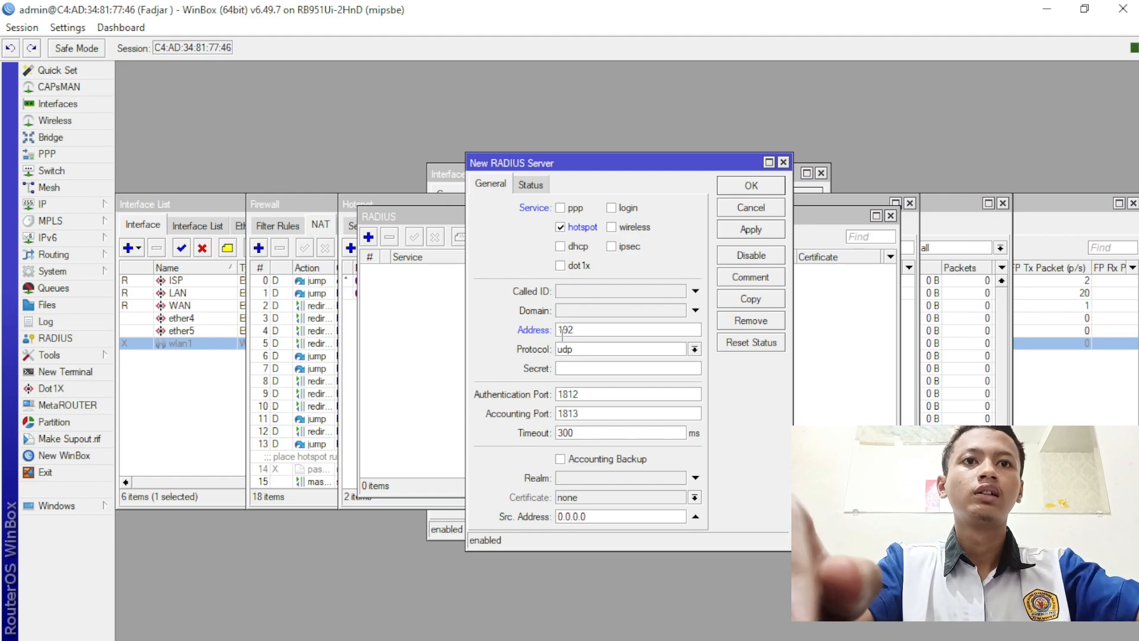
pyautogui.write('.1')
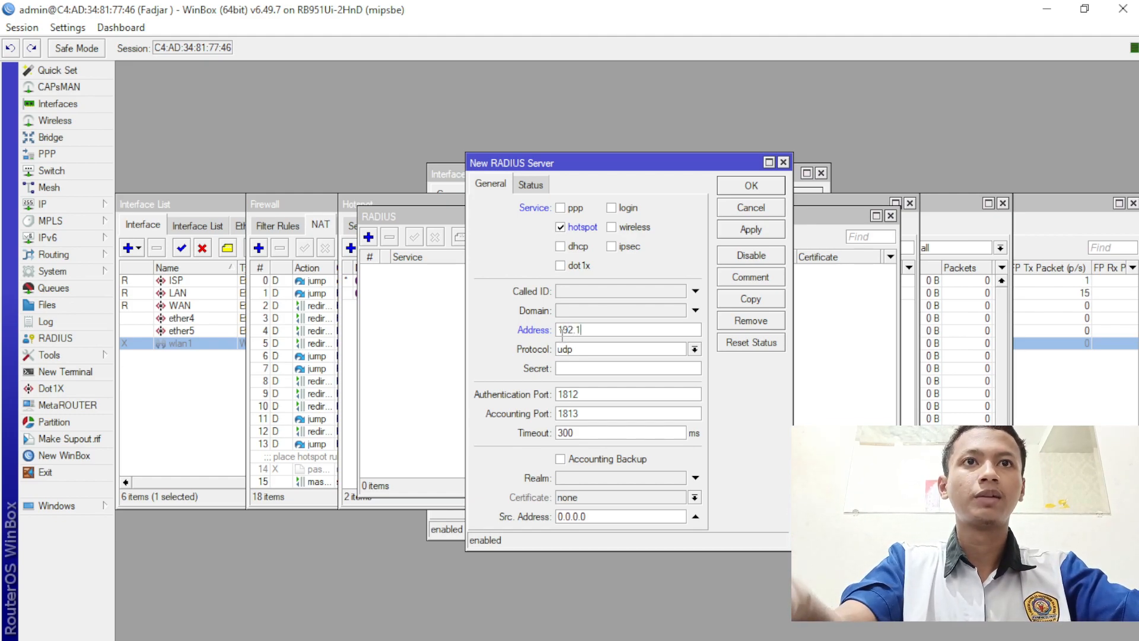
pyautogui.write('68.')
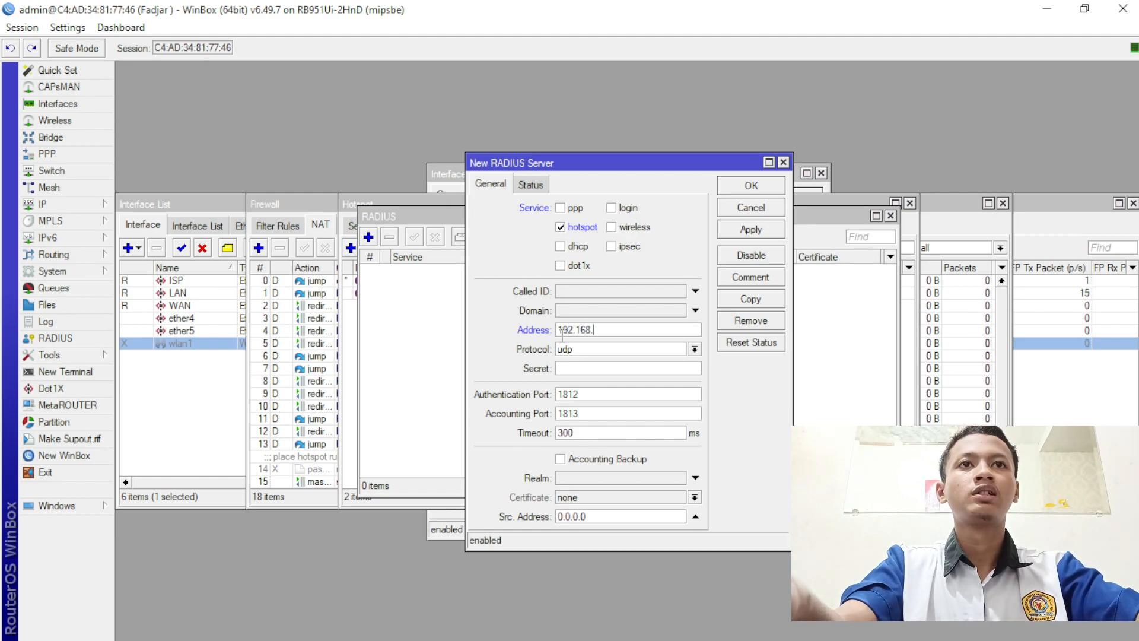
pyautogui.write('100.1')
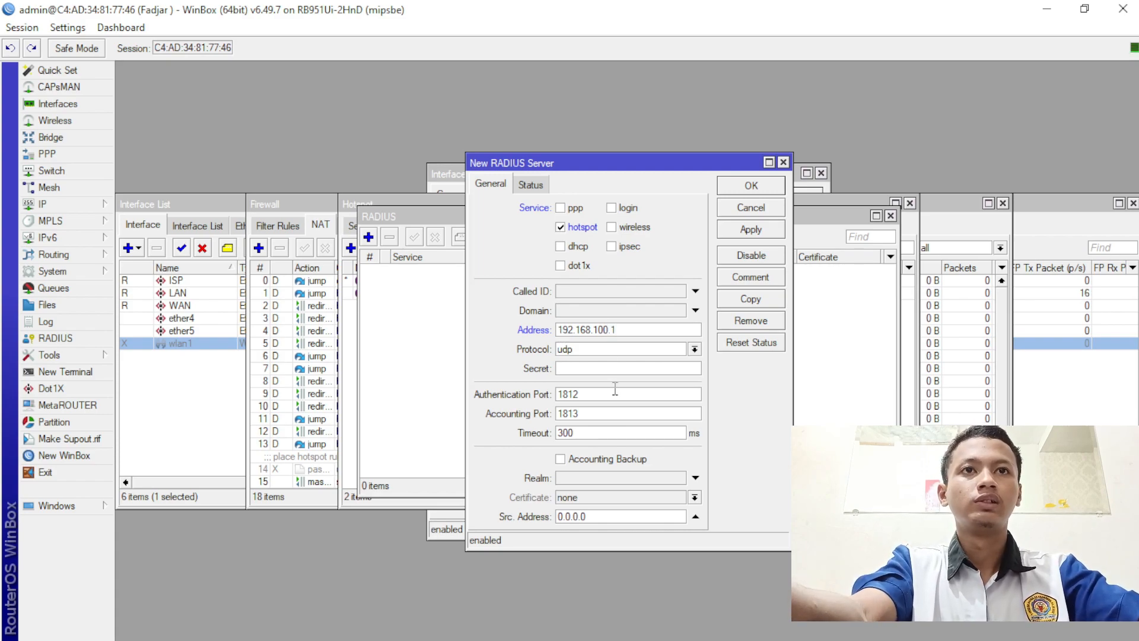
pyautogui.click(627, 365)
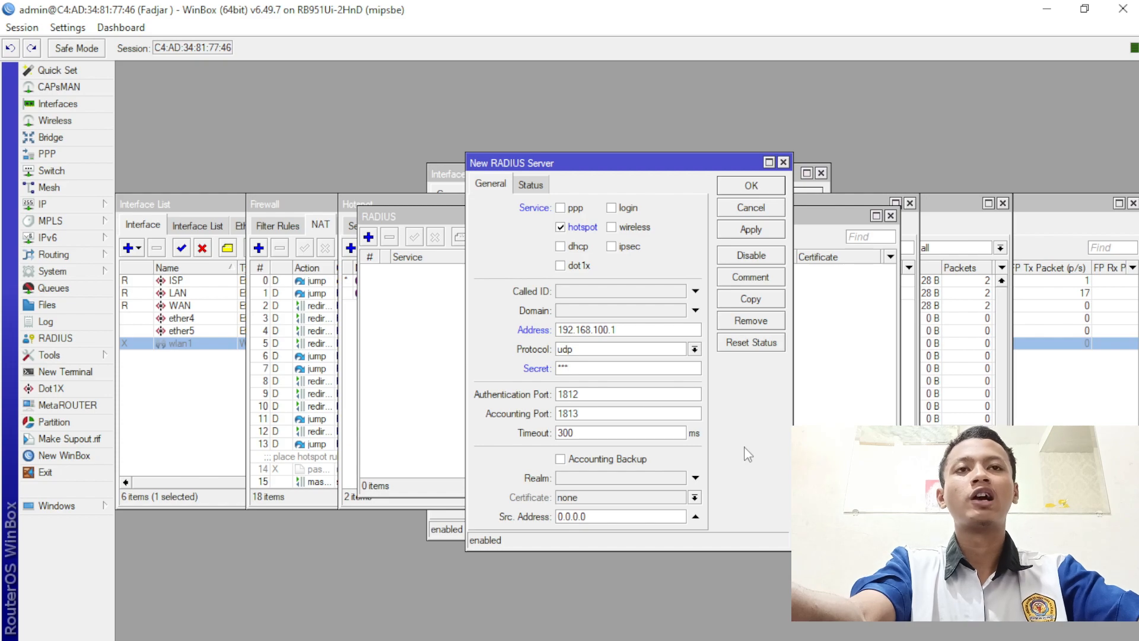
pyautogui.click(756, 229)
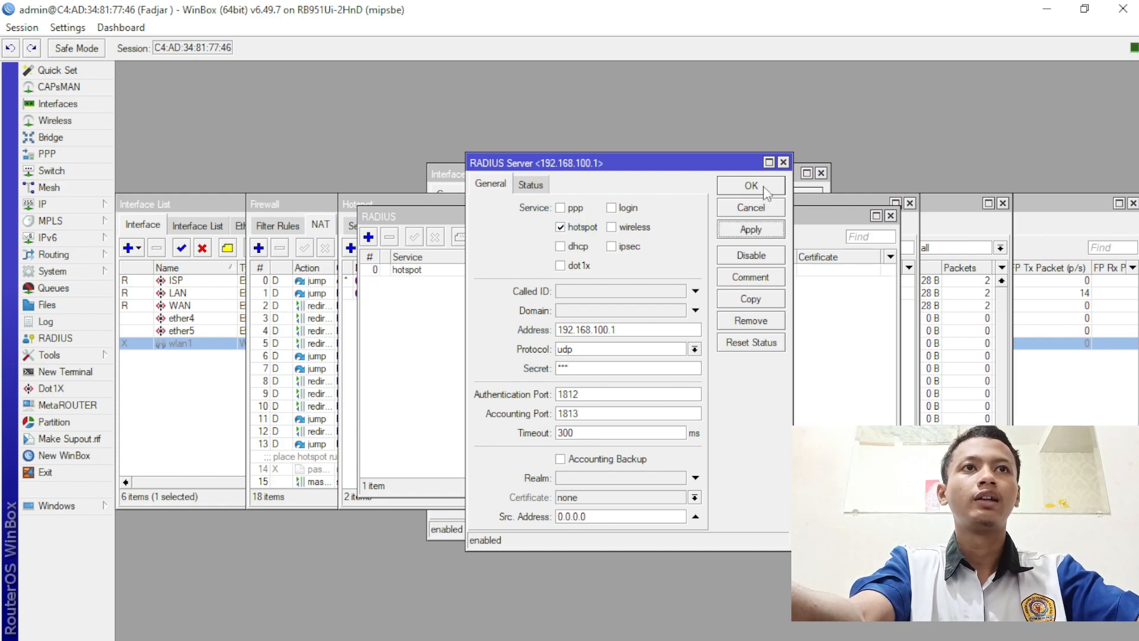
pyautogui.click(764, 190)
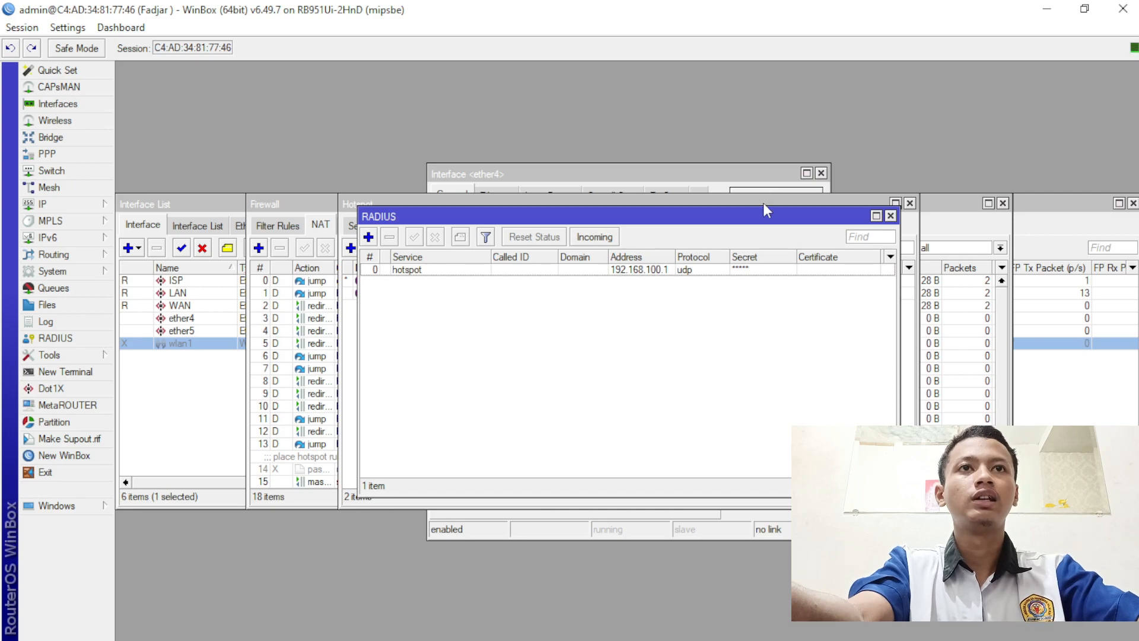
# - Allow incoming RADIUS requests and close the RADIUS servers list
pyautogui.click(594, 237)
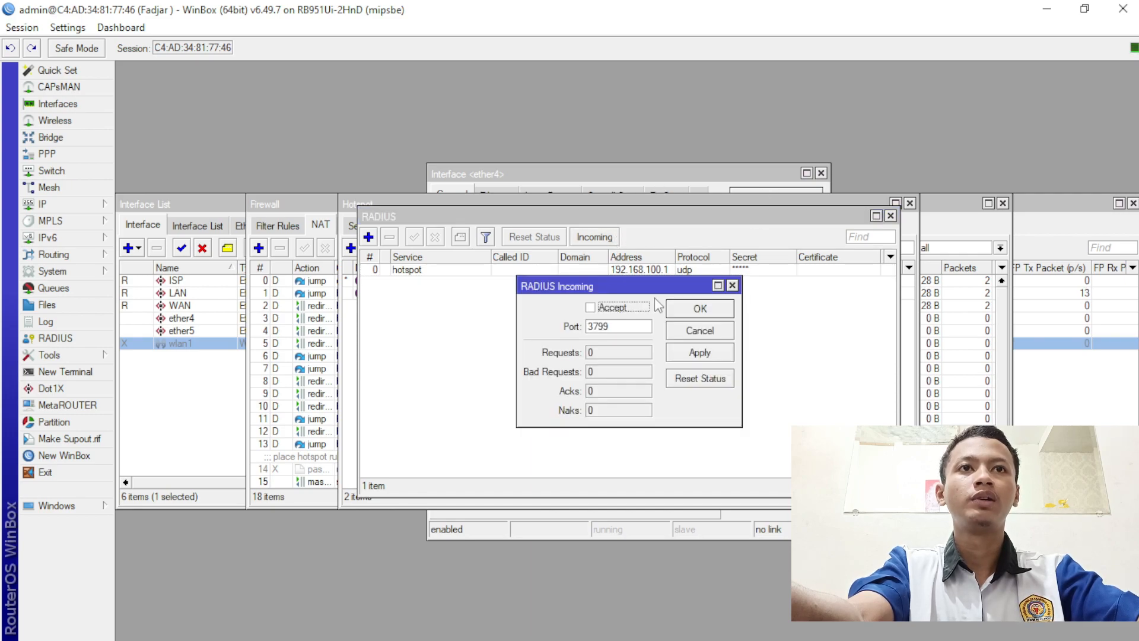
pyautogui.click(627, 308)
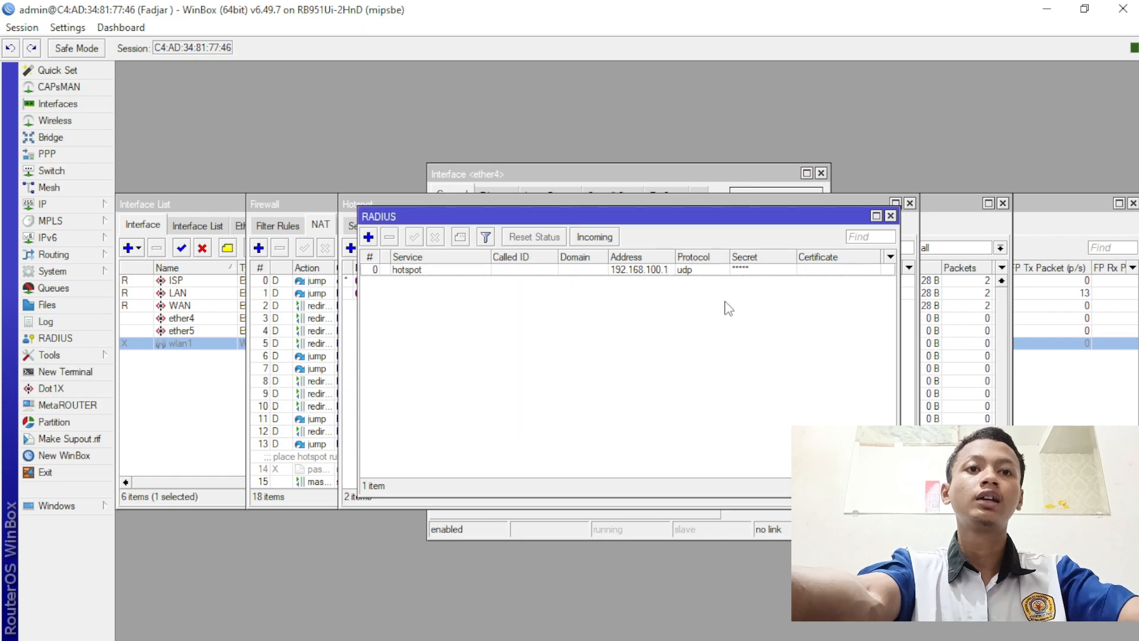
pyautogui.click(726, 305)
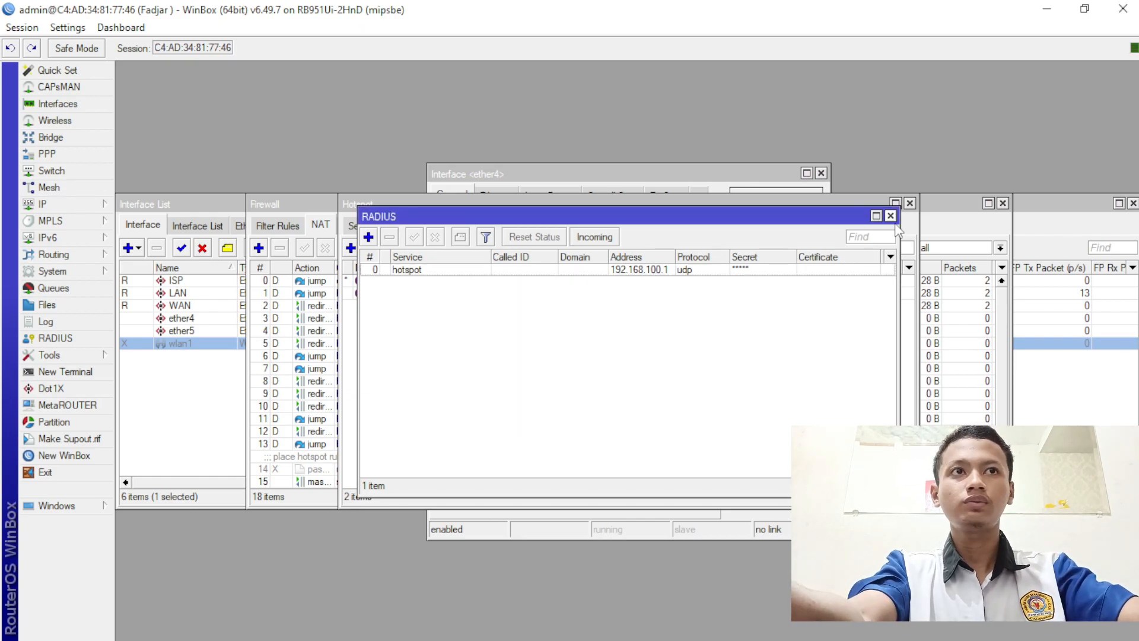
pyautogui.click(890, 215)
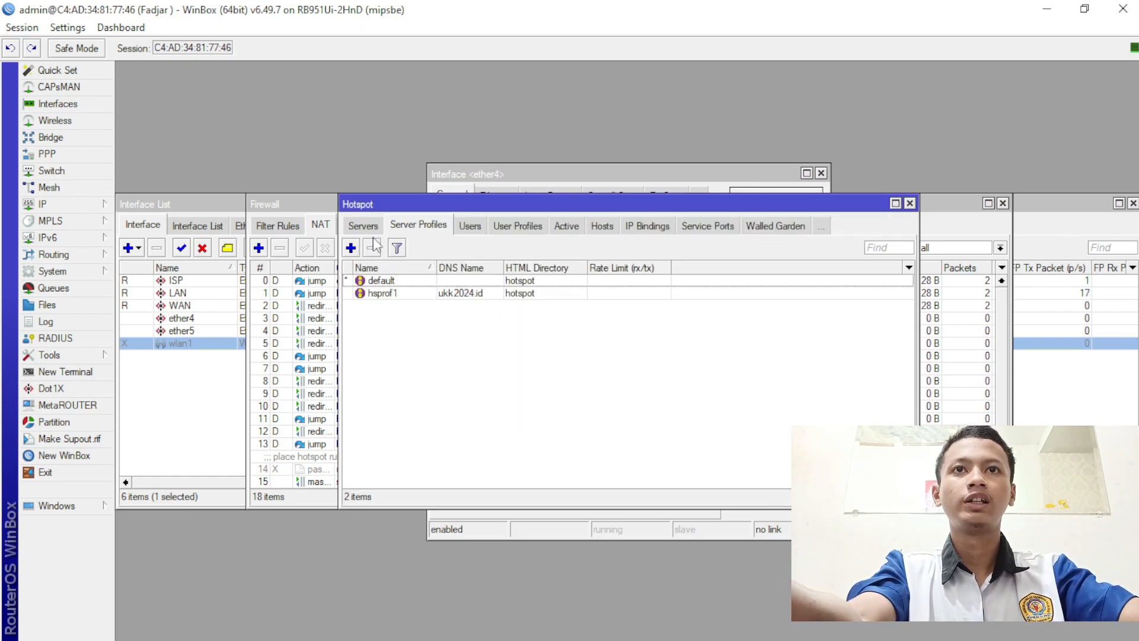
# - Enable Use RADIUS on hotspot profile hsprof1, save it, and switch to Chrome
pyautogui.doubleClick(431, 294)
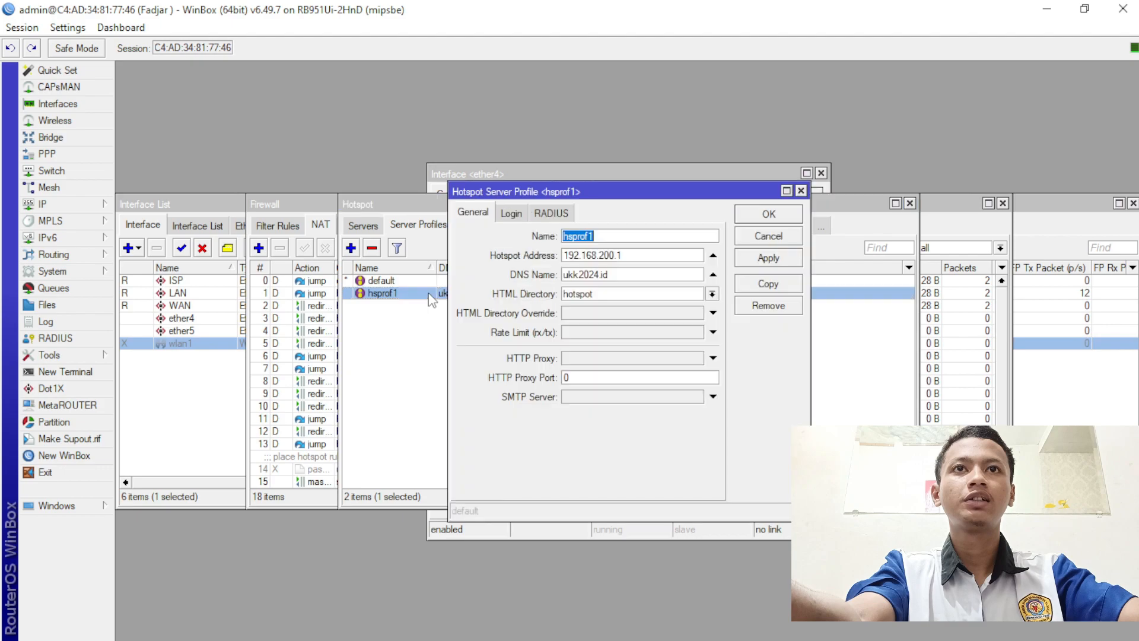
pyautogui.click(520, 213)
pyautogui.click(551, 213)
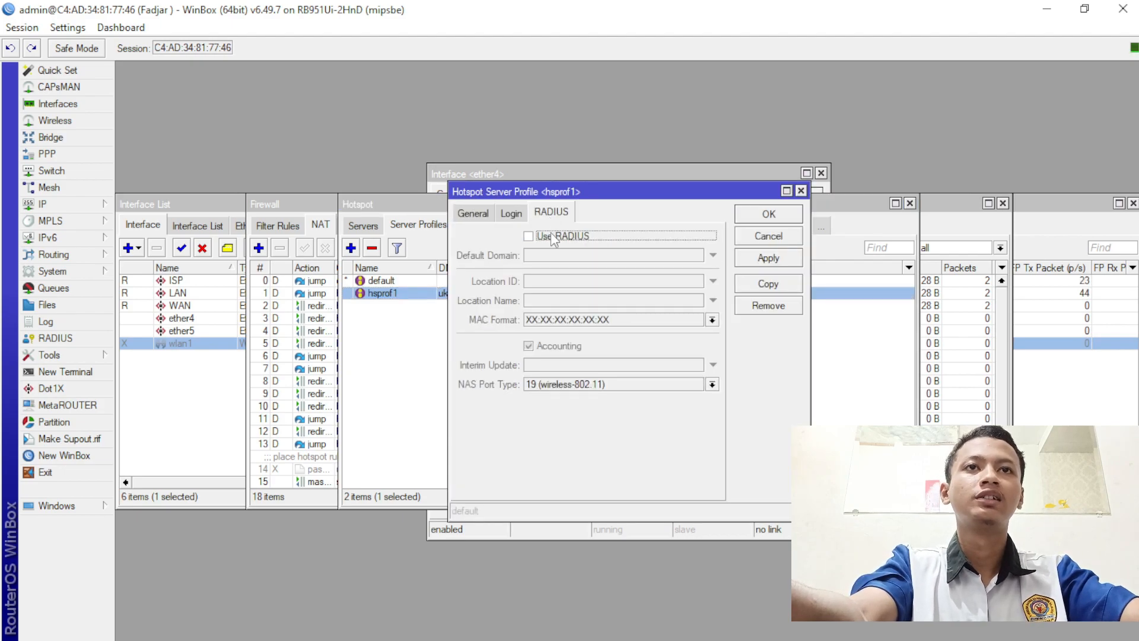
pyautogui.click(555, 236)
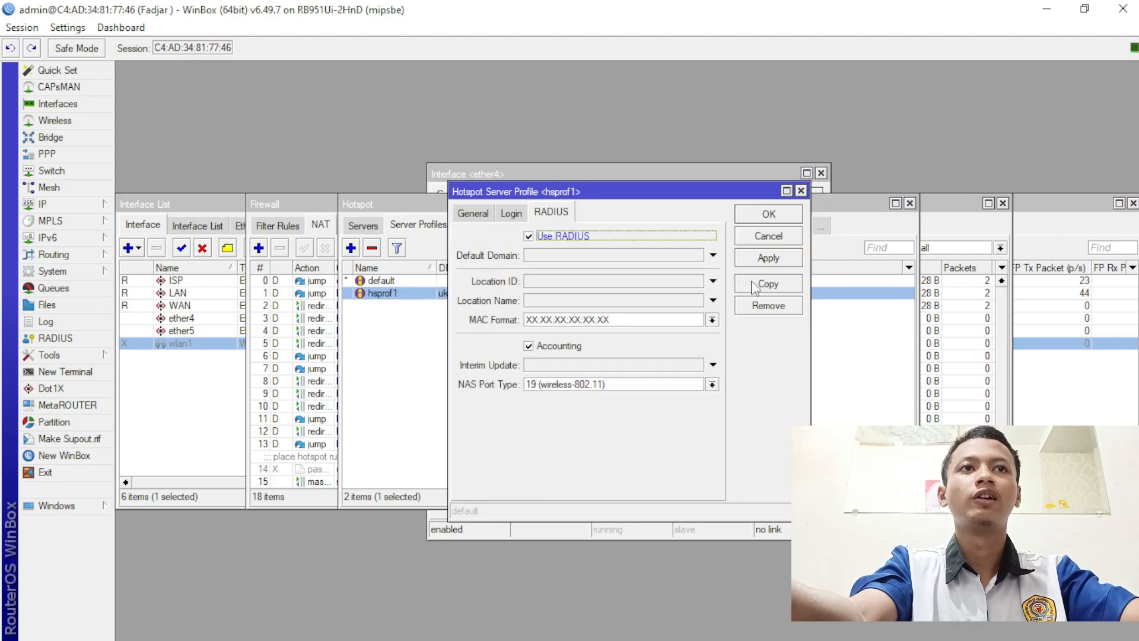
pyautogui.click(788, 262)
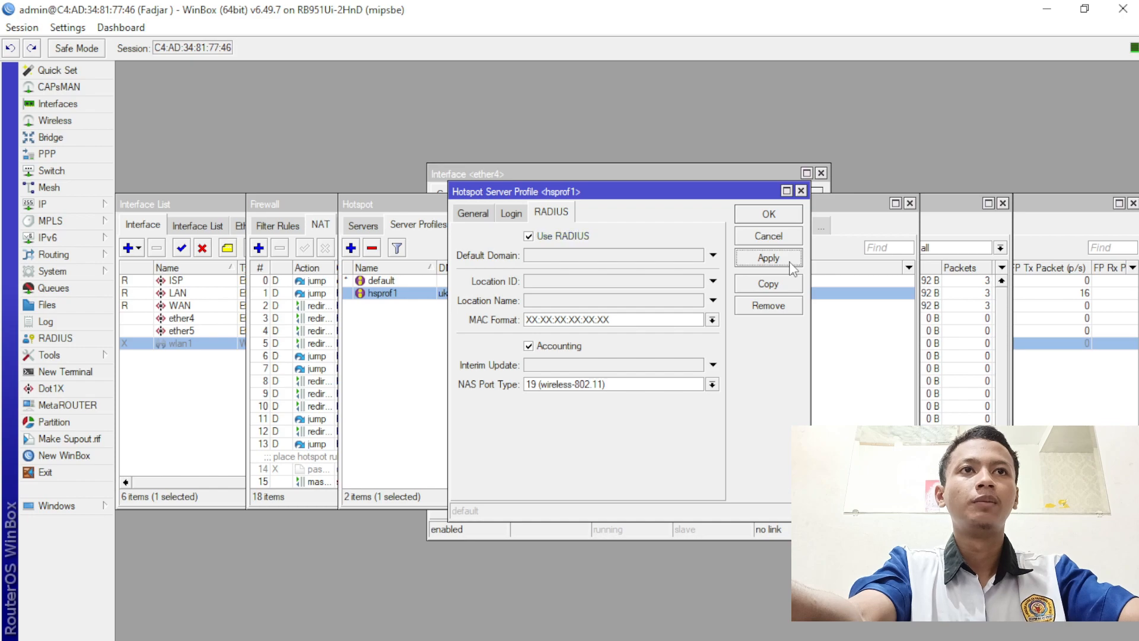
pyautogui.click(791, 212)
pyautogui.moveTo(721, 640)
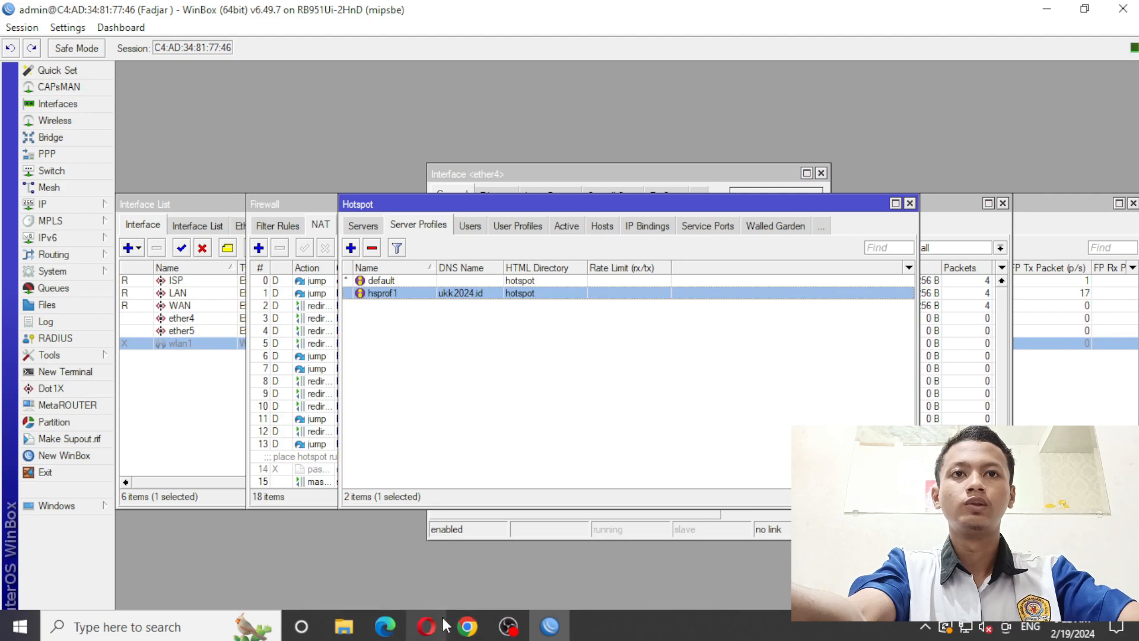
pyautogui.click(467, 625)
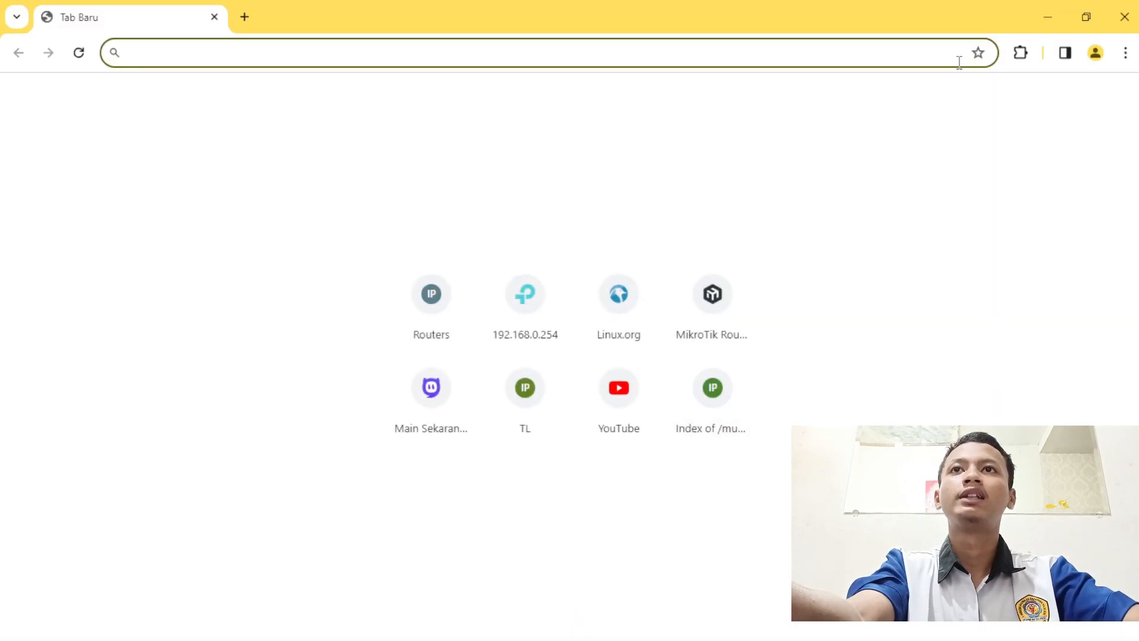
# - Open a Chrome guest window and load 192.168.100.1/userman
pyautogui.click(1095, 52)
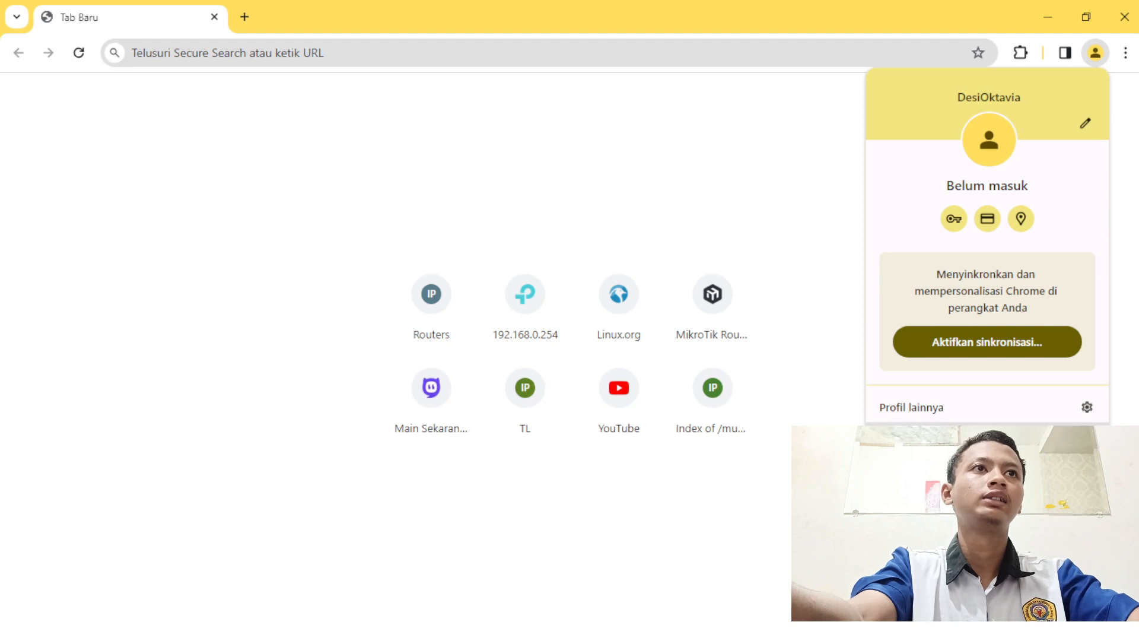
pyautogui.click(913, 469)
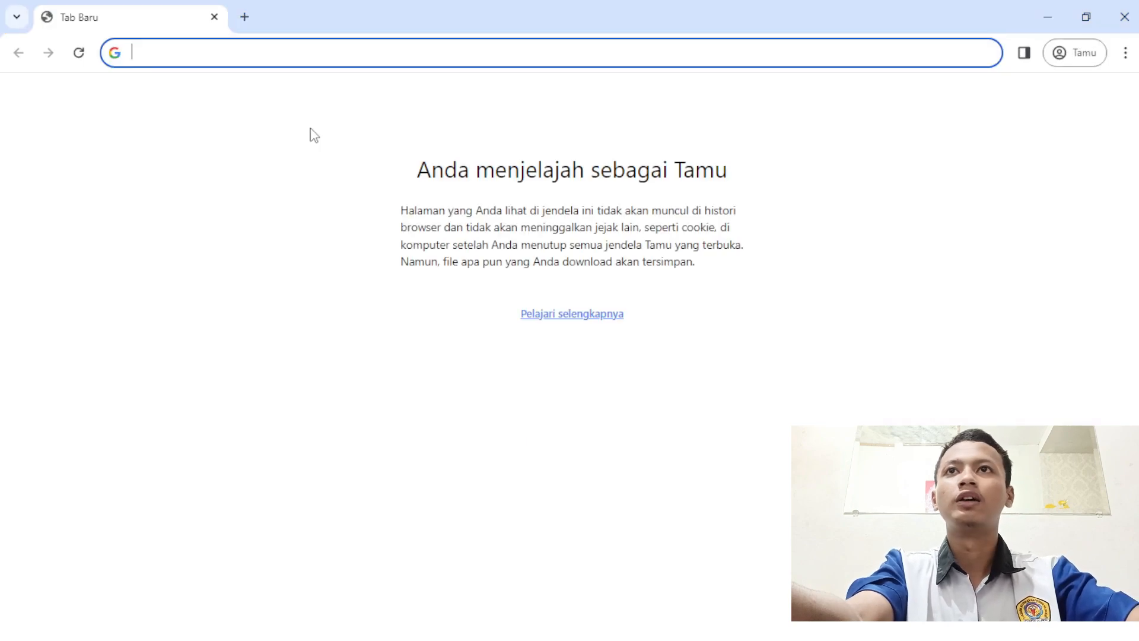
pyautogui.write('192.168')
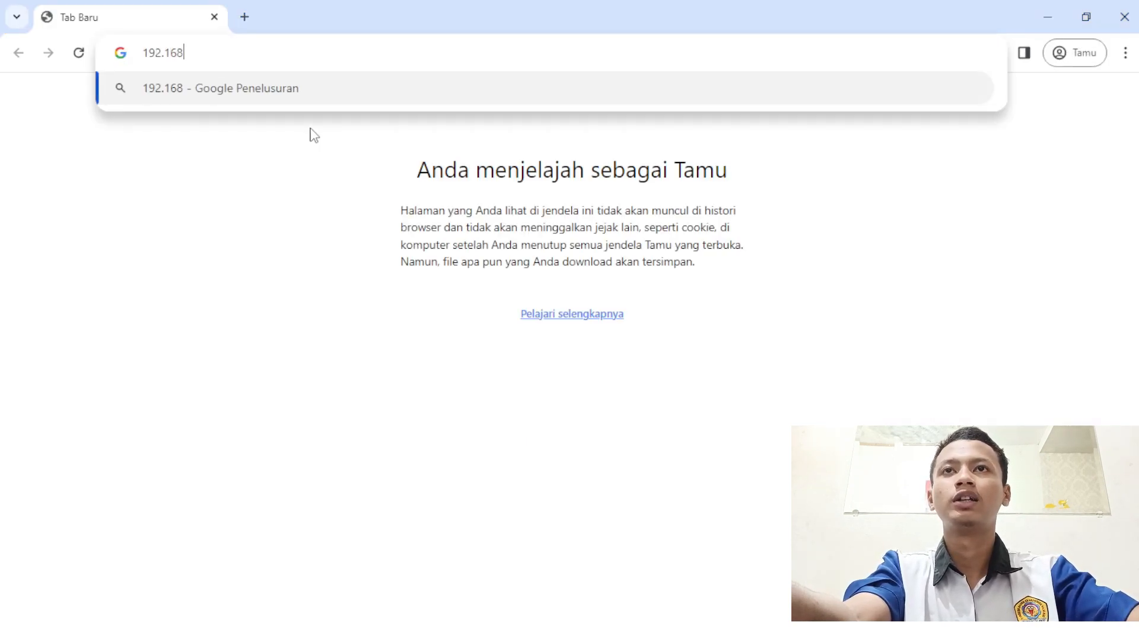
pyautogui.write(',')
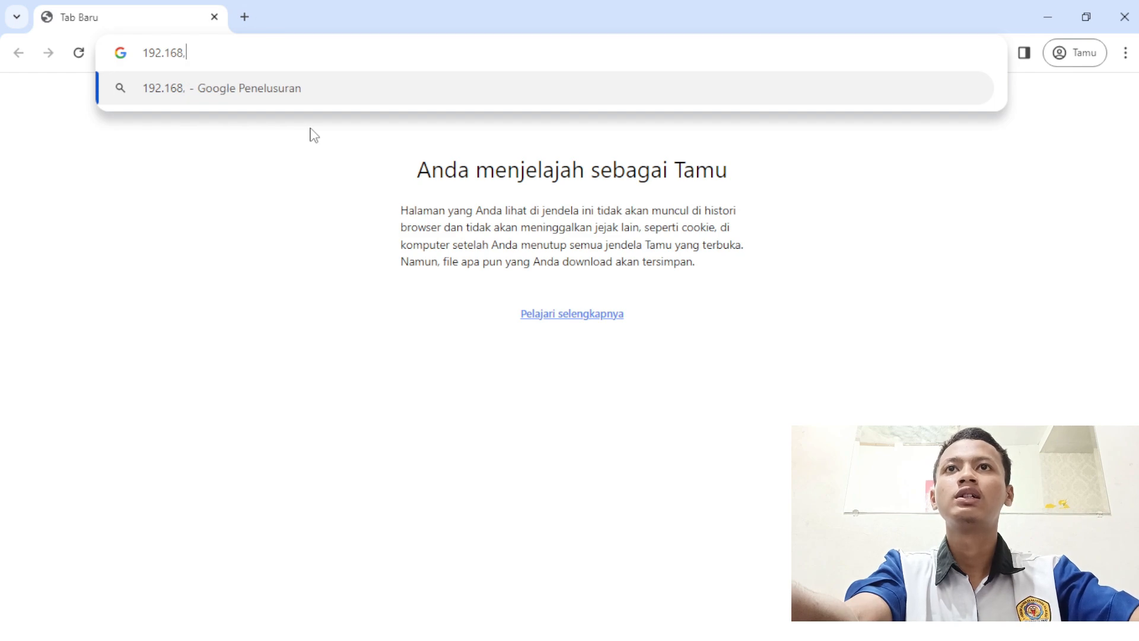
pyautogui.press('BackSpace')
pyautogui.write('.100.')
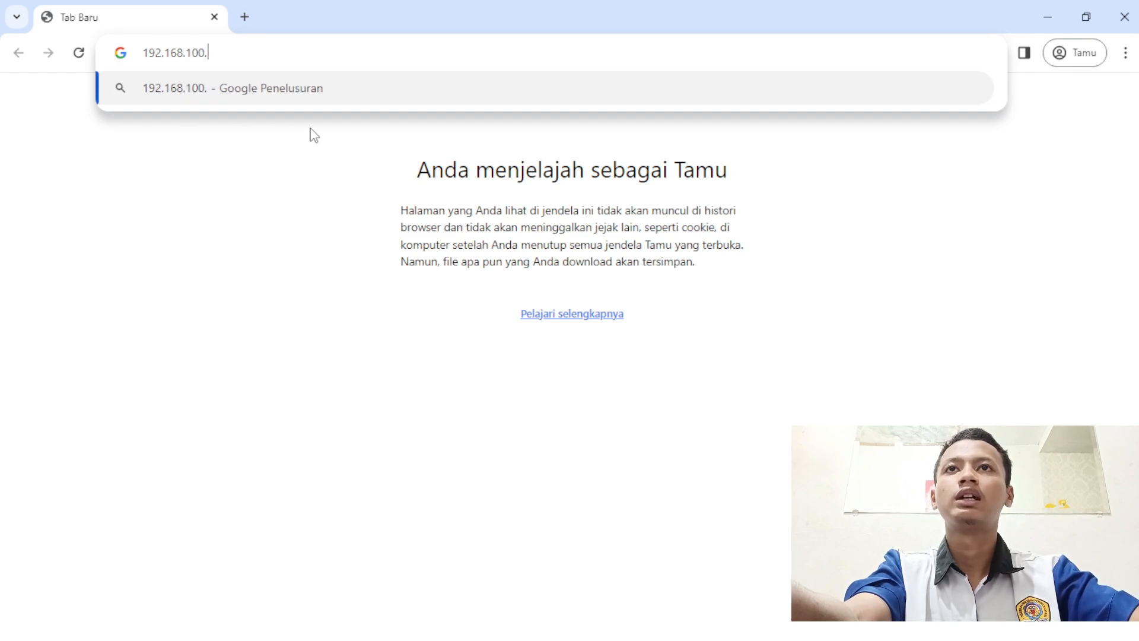
pyautogui.write('1/use')
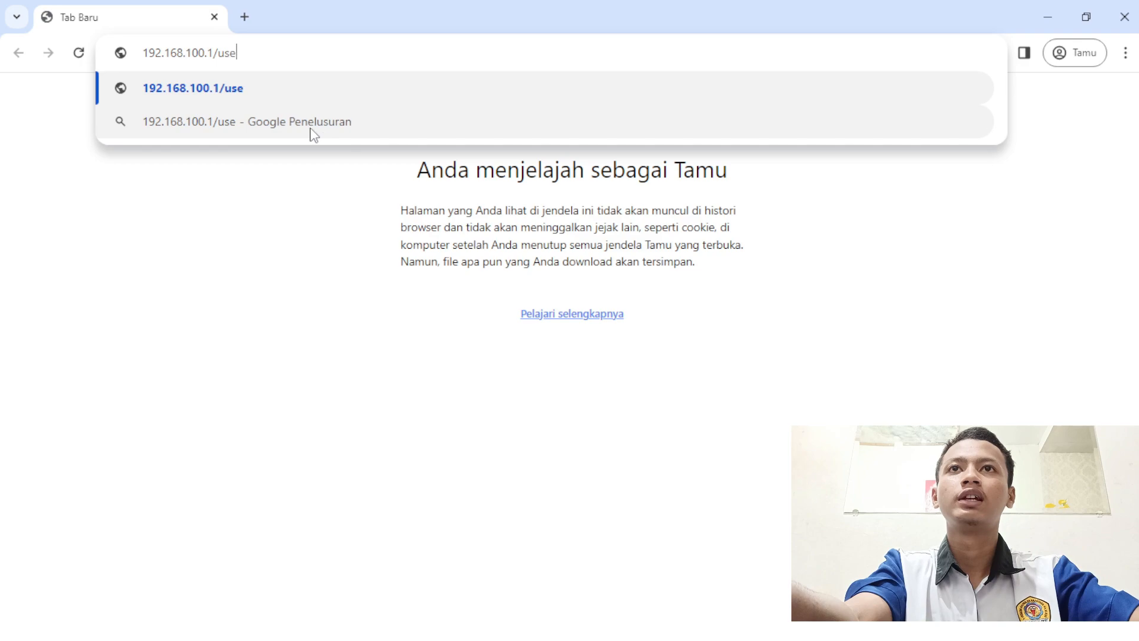
pyautogui.write('rman')
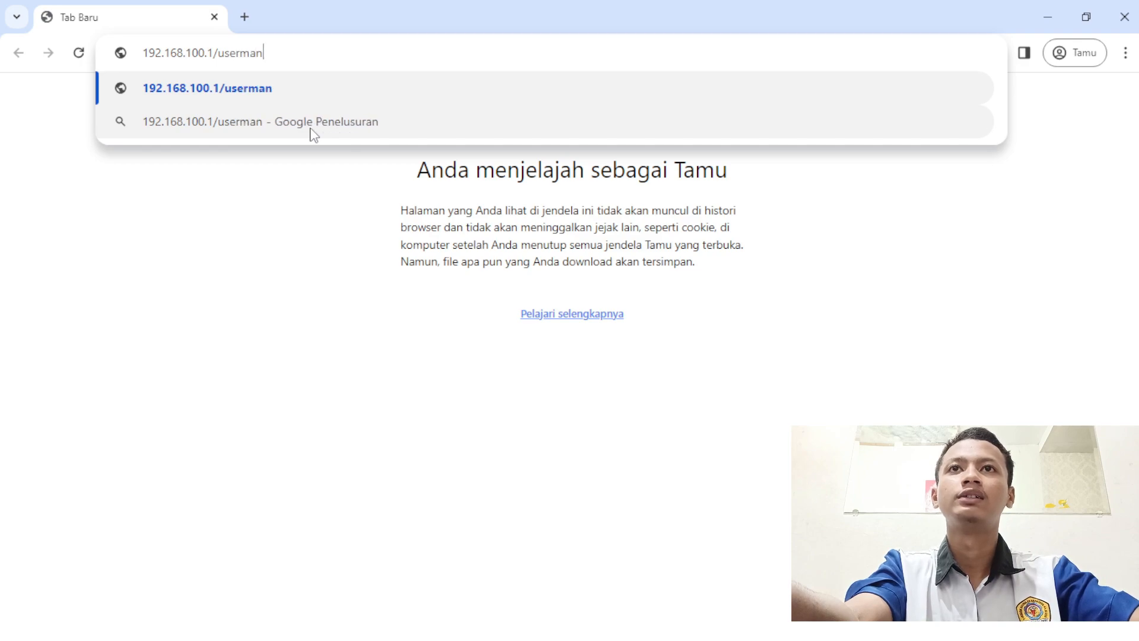
pyautogui.press('Return')
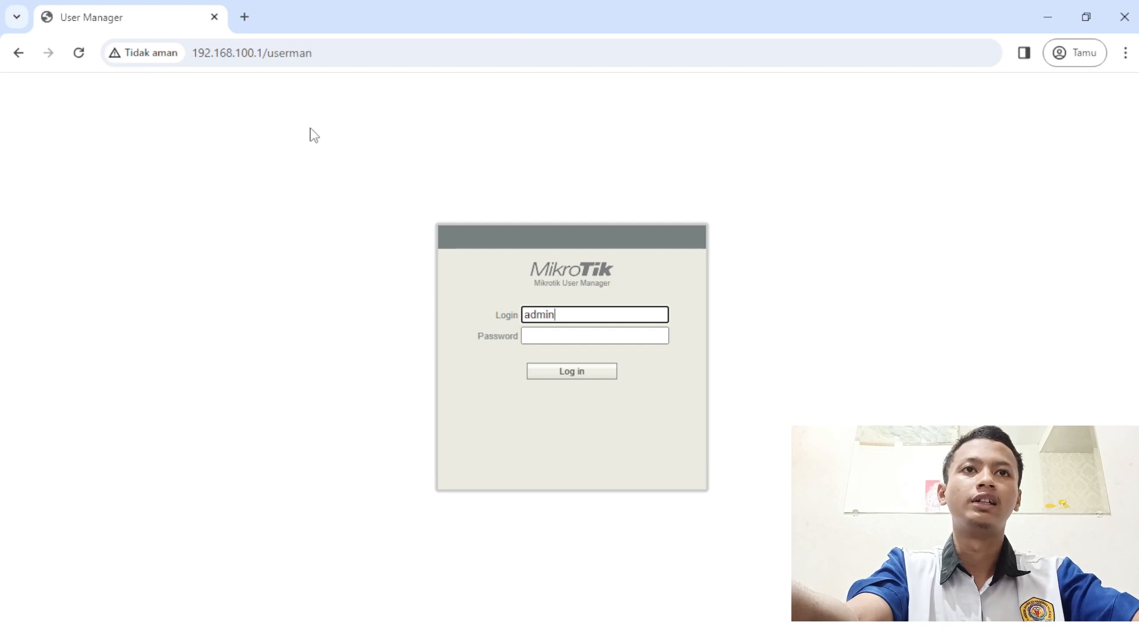
# - Log in to User Manager and permanently remove all existing users
pyautogui.press('Return')
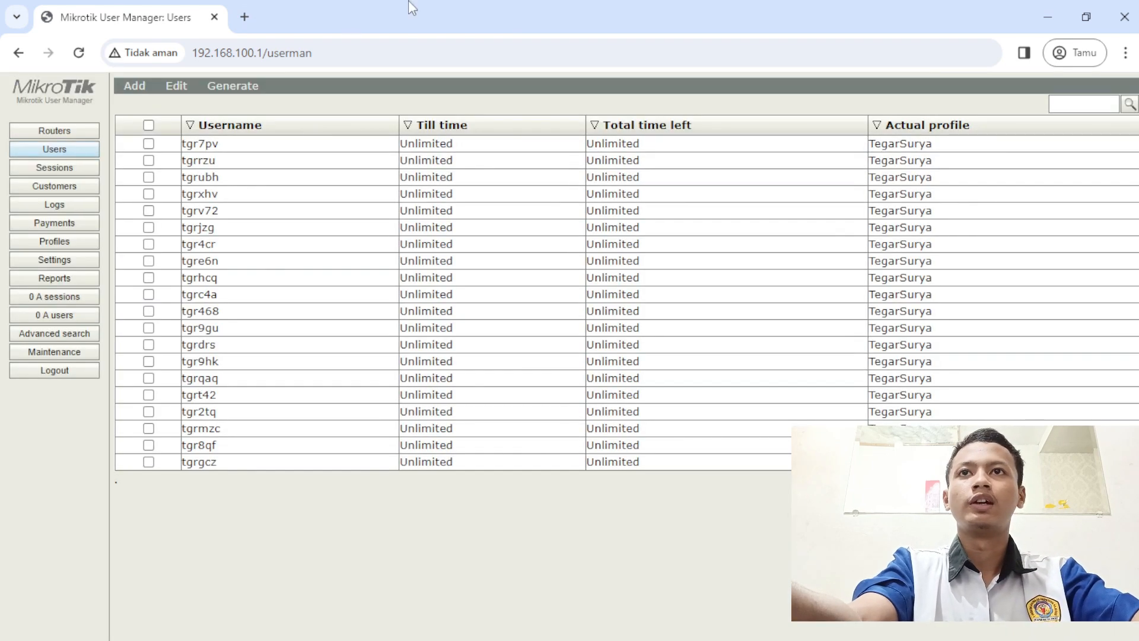
pyautogui.click(148, 125)
pyautogui.click(176, 86)
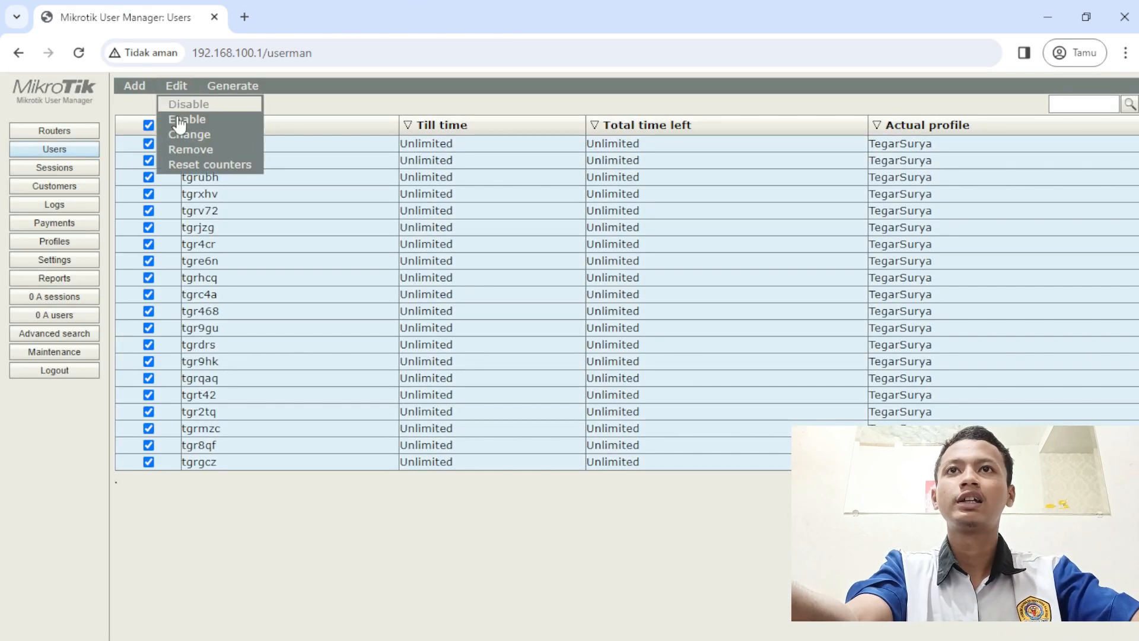
pyautogui.click(179, 153)
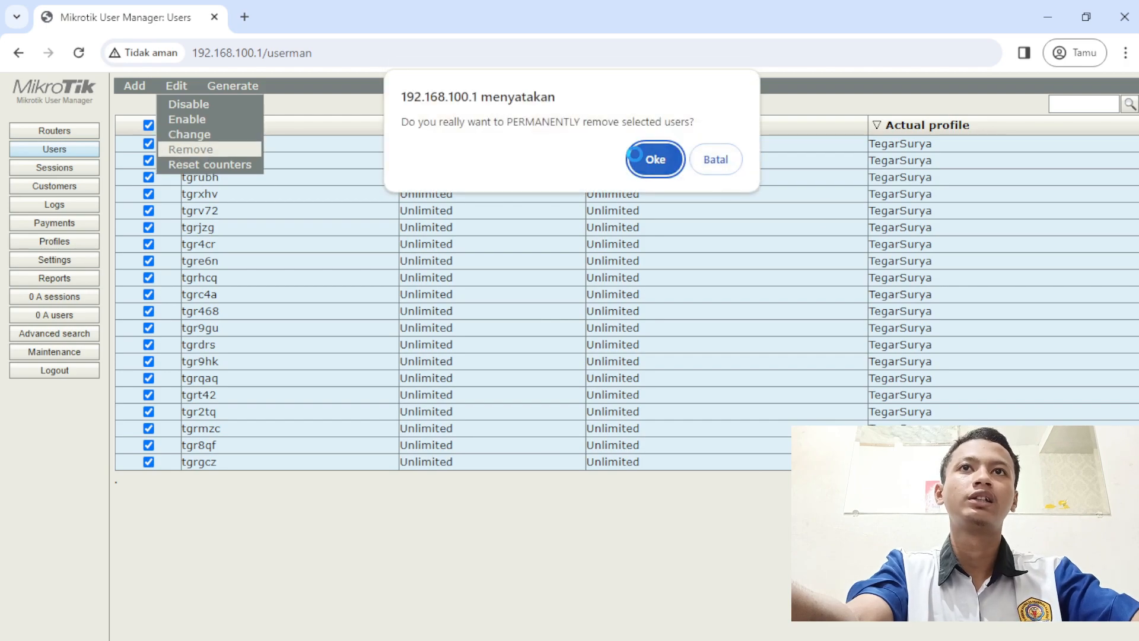
pyautogui.click(638, 157)
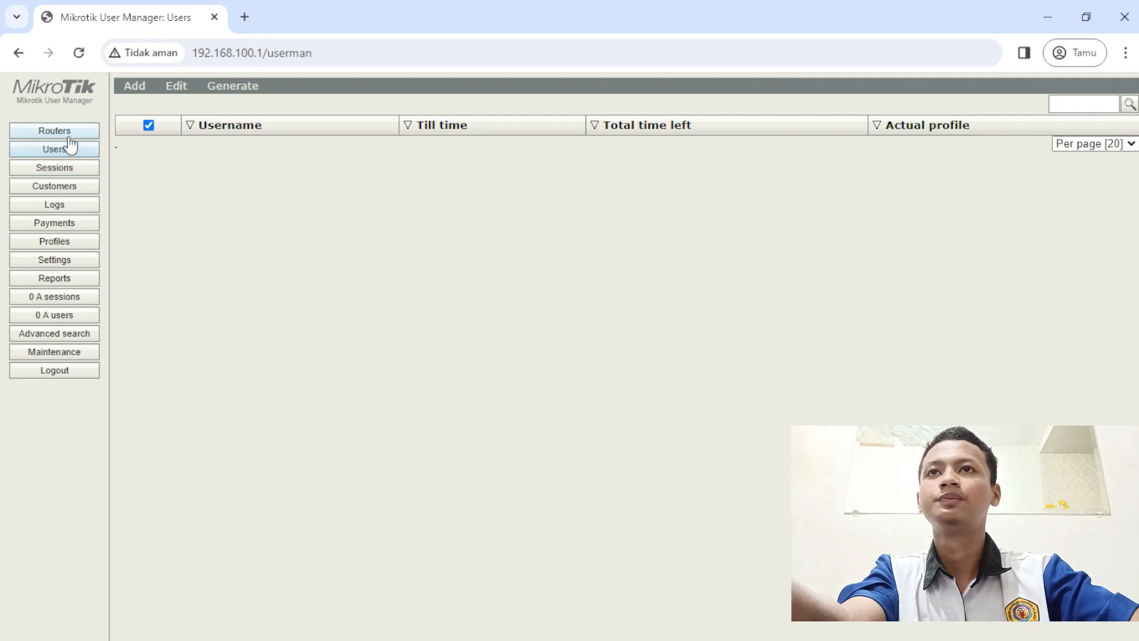
# - Delete the existing router entry
pyautogui.click(71, 134)
pyautogui.click(165, 126)
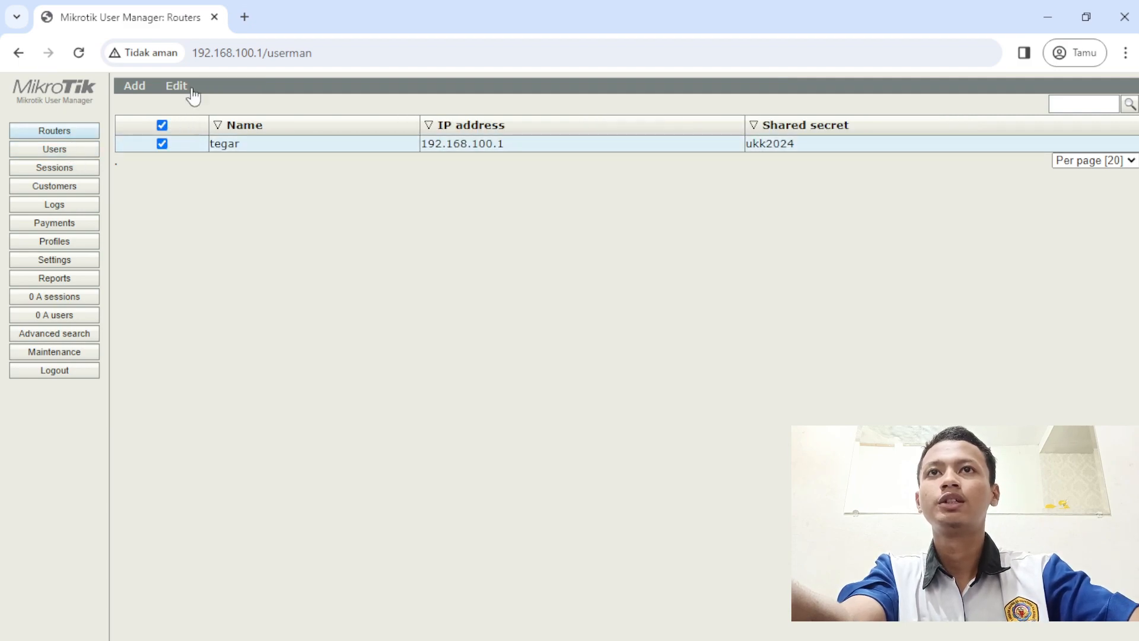
pyautogui.click(177, 86)
pyautogui.click(191, 133)
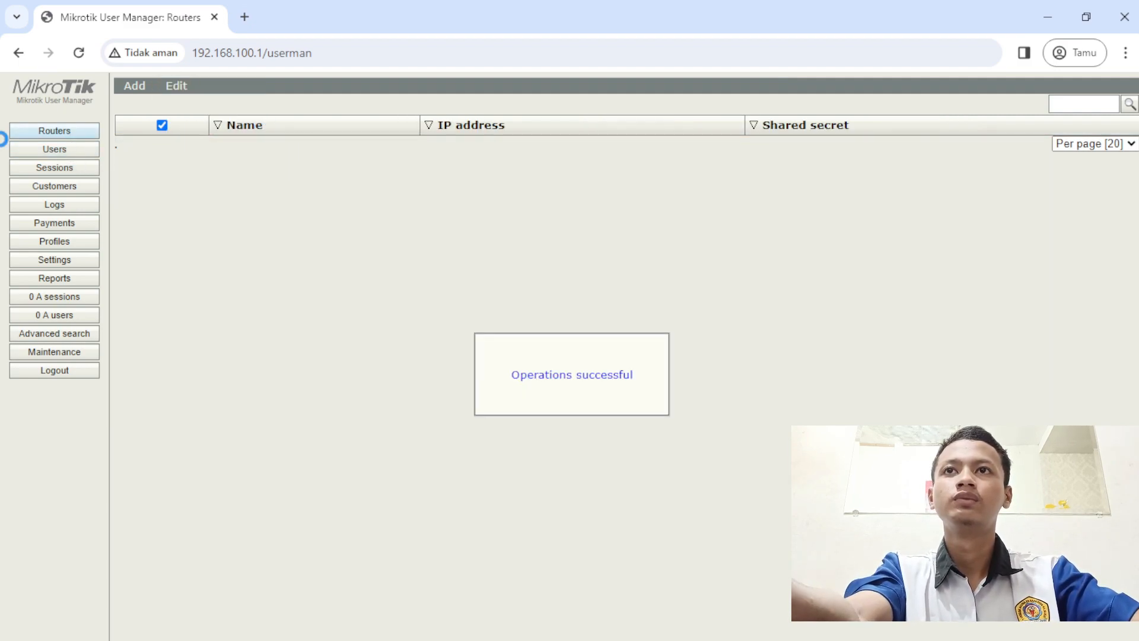
# - Delete the old user profile and the limit1 limitation, then return to Routers
pyautogui.click(84, 243)
pyautogui.click(220, 245)
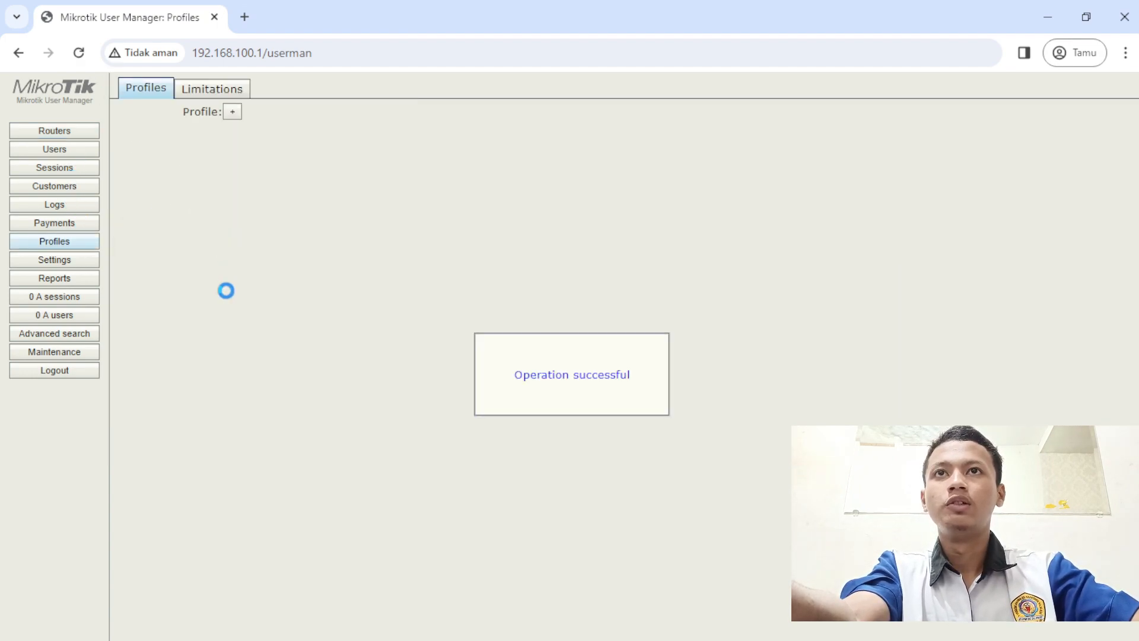
pyautogui.click(226, 96)
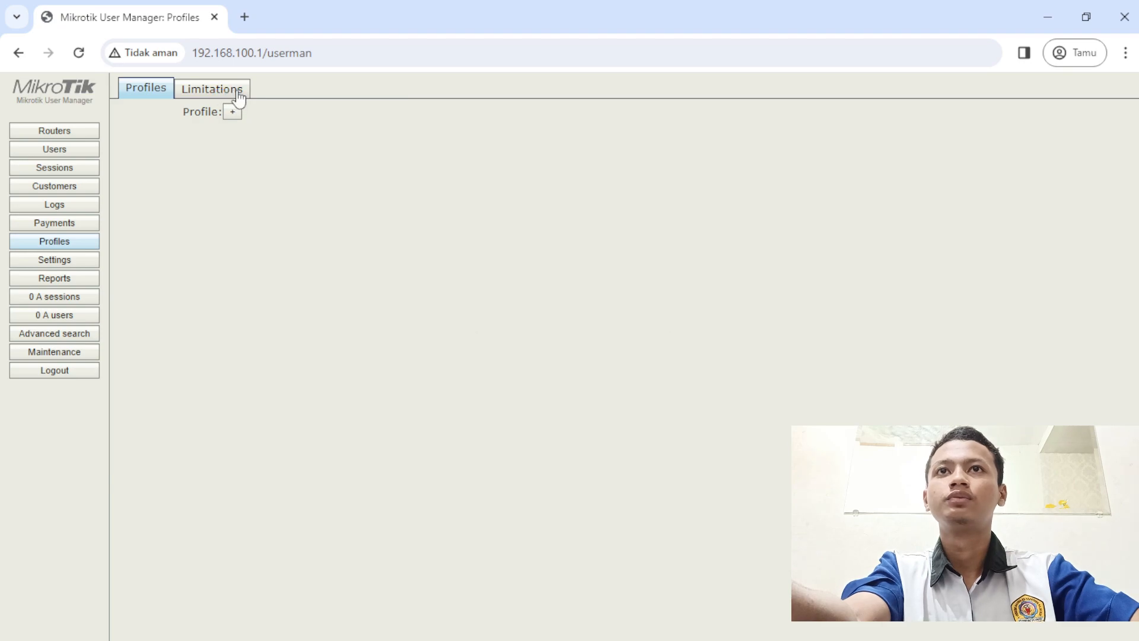
pyautogui.click(150, 150)
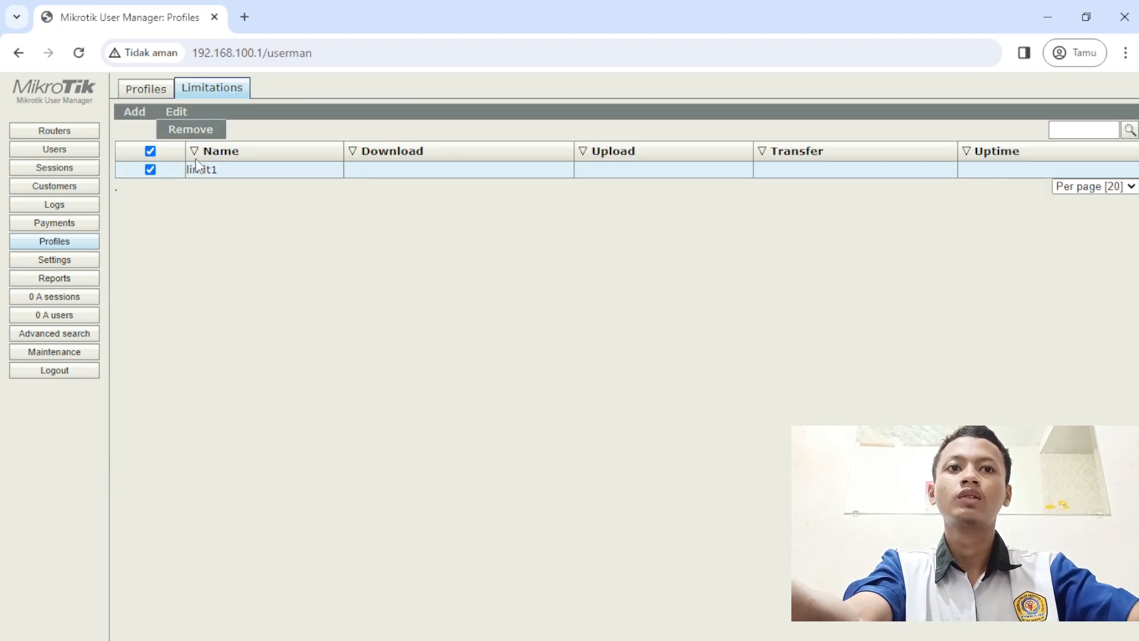
pyautogui.click(190, 128)
pyautogui.click(656, 176)
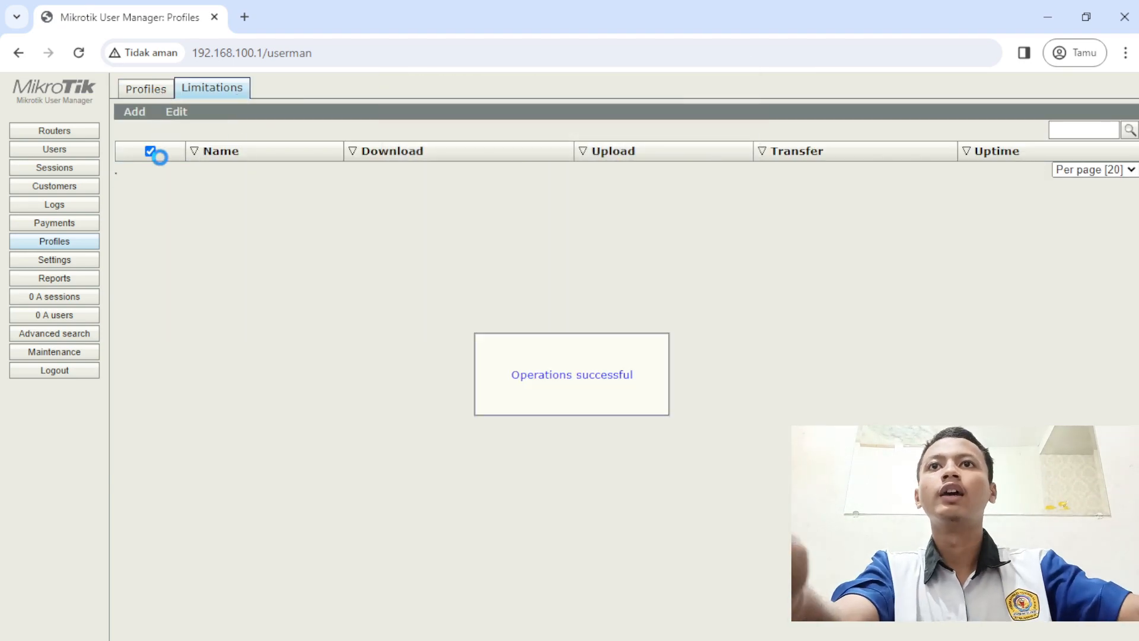
pyautogui.click(92, 136)
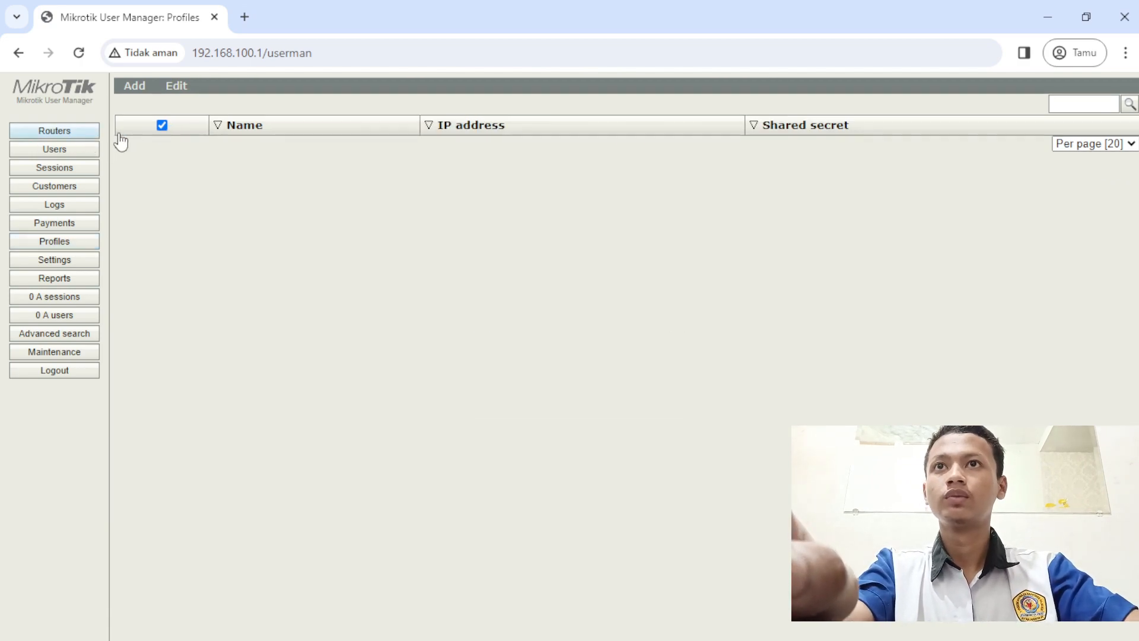
# - Start a new router entry with IP address 192.168.100.1 and a shared secret
pyautogui.click(137, 105)
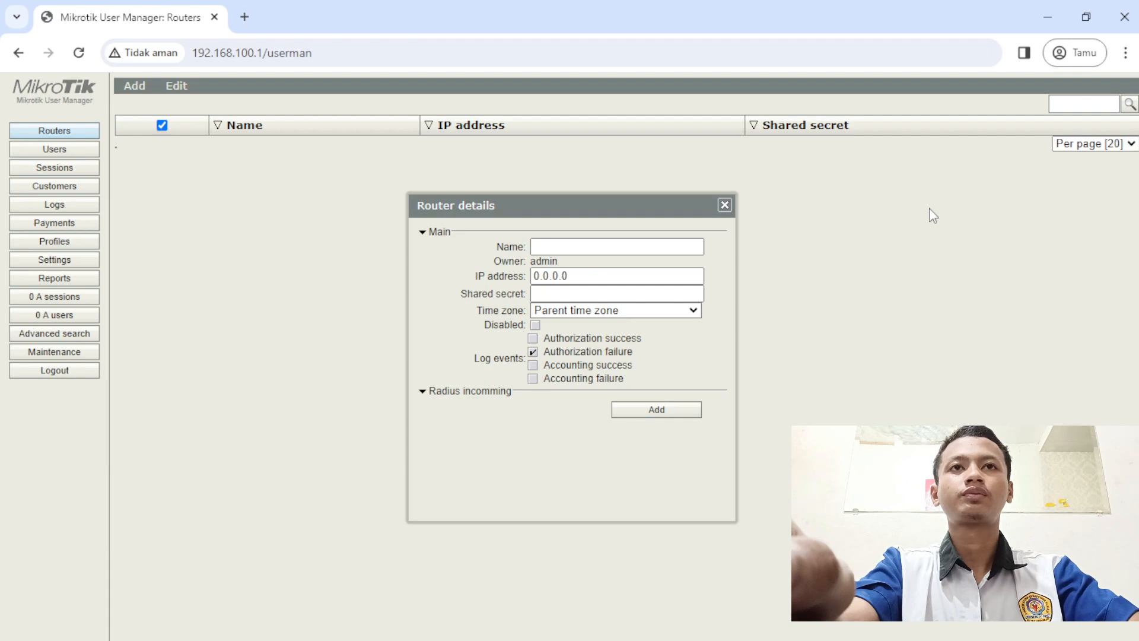
pyautogui.click(644, 233)
pyautogui.click(644, 237)
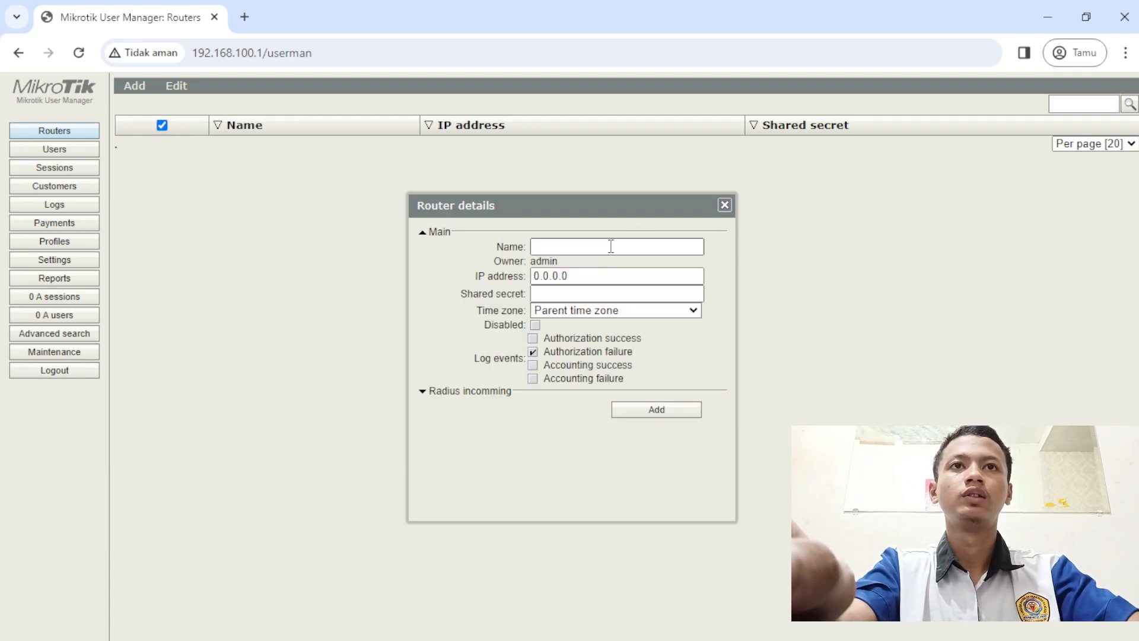
pyautogui.click(608, 248)
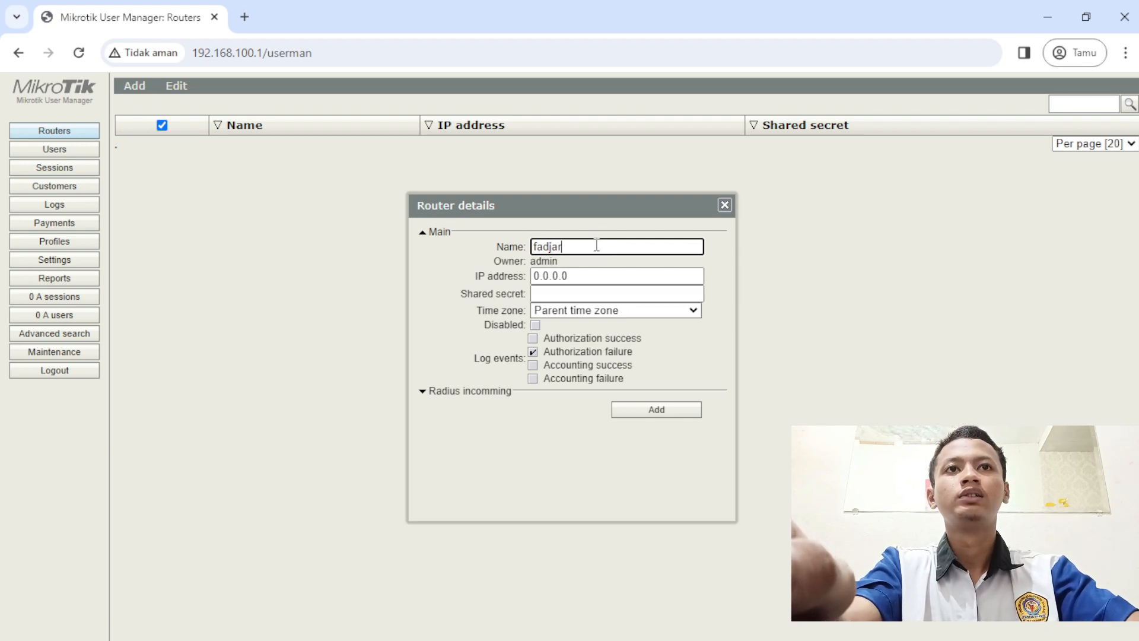
pyautogui.doubleClick(551, 276)
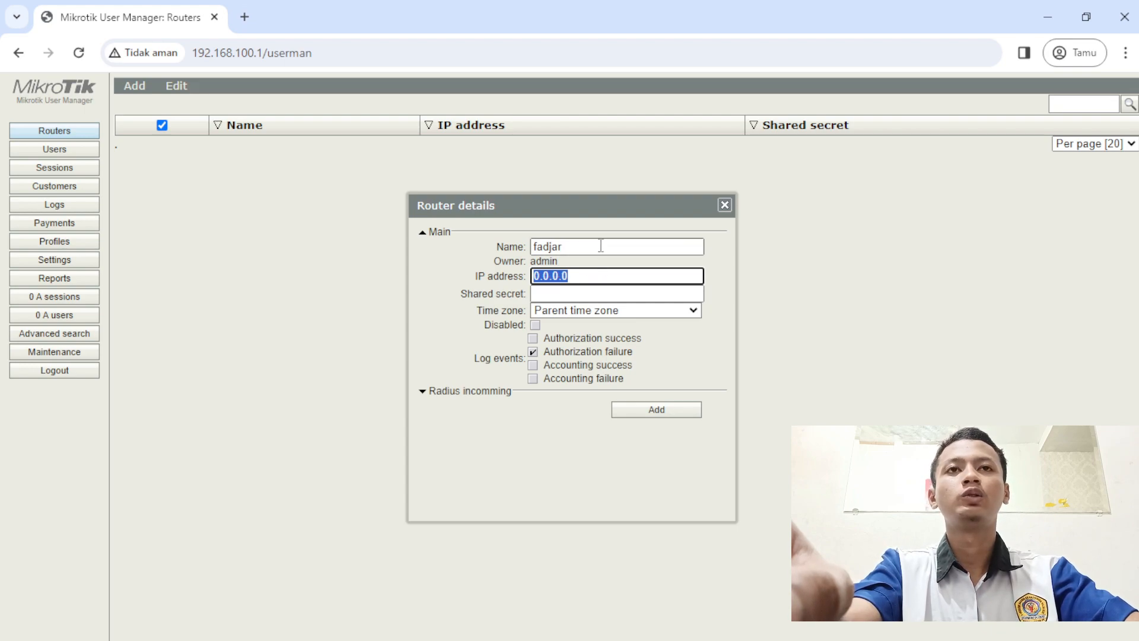
pyautogui.write('192.16')
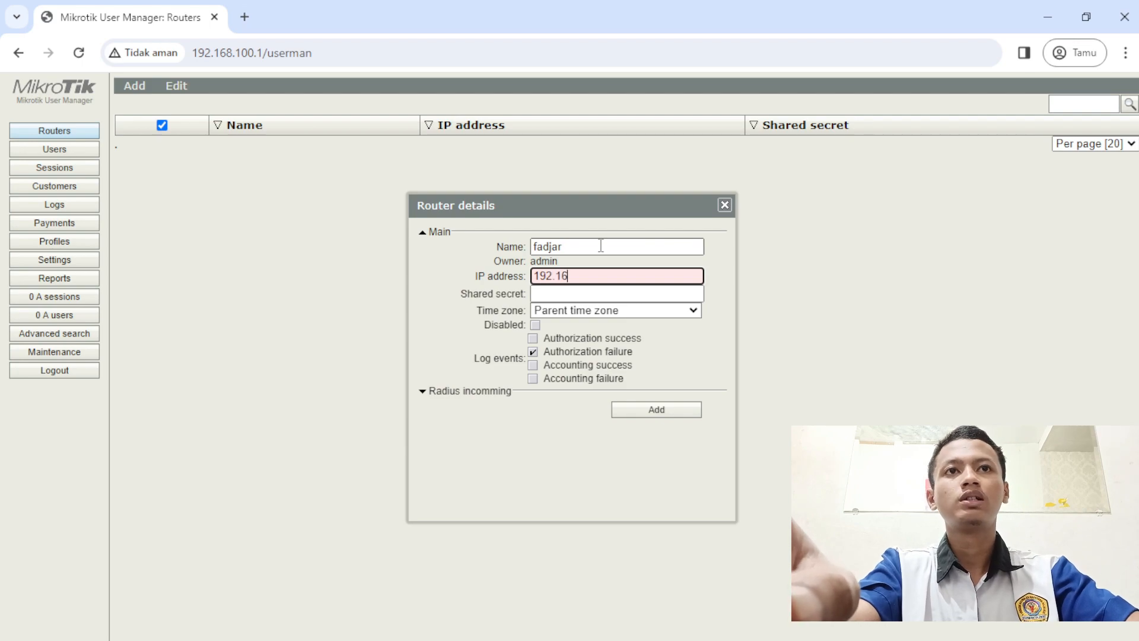
pyautogui.write('8.100')
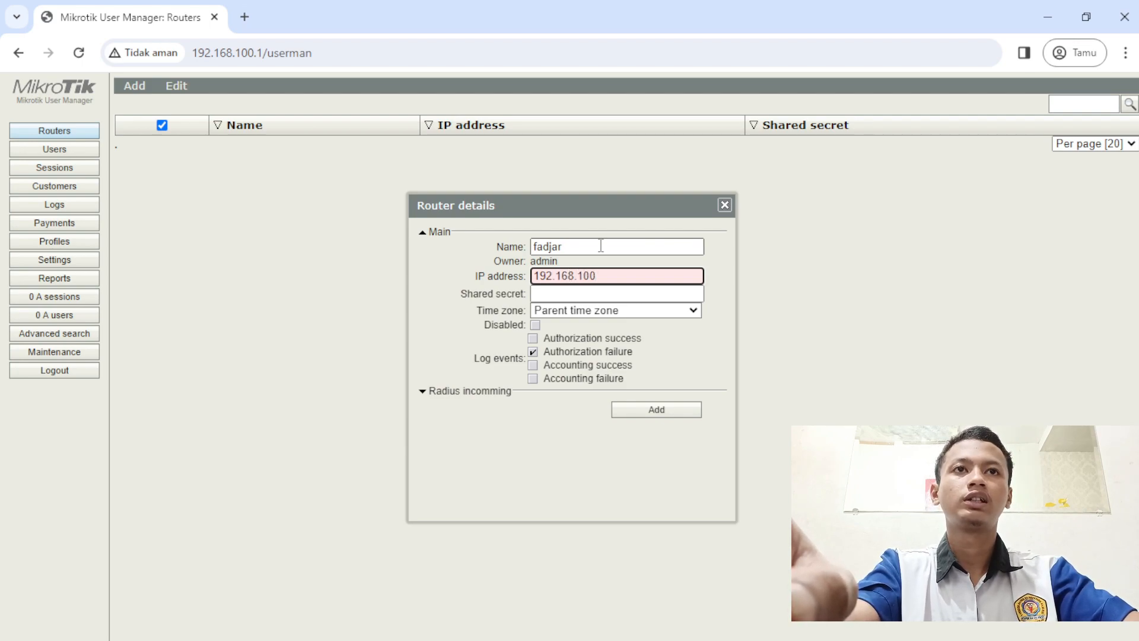
pyautogui.write('.1')
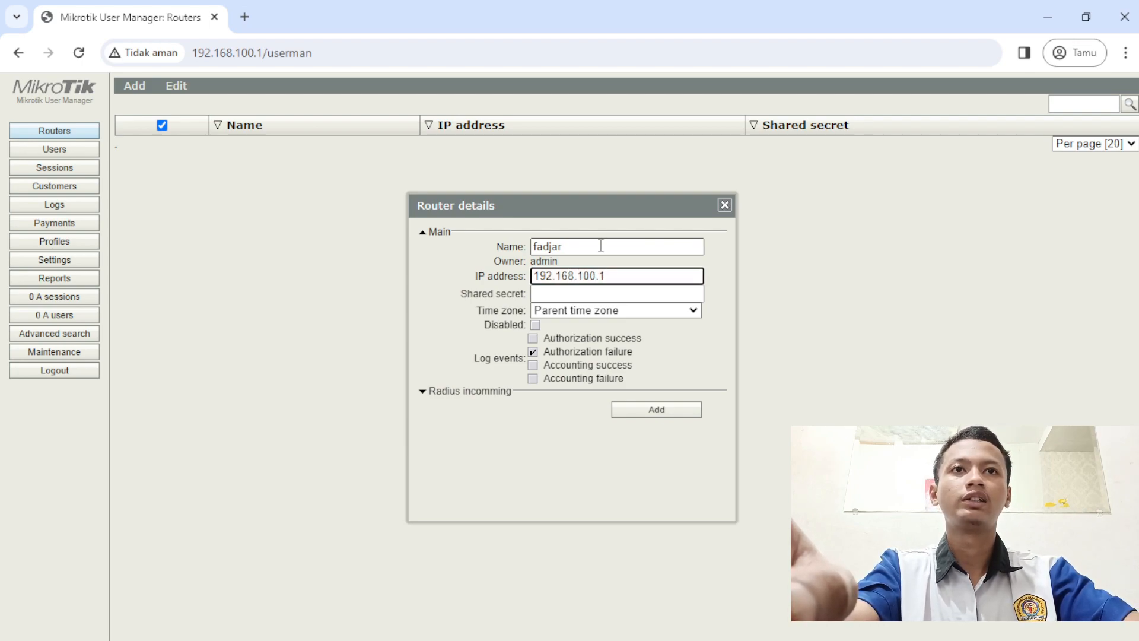
pyautogui.click(581, 292)
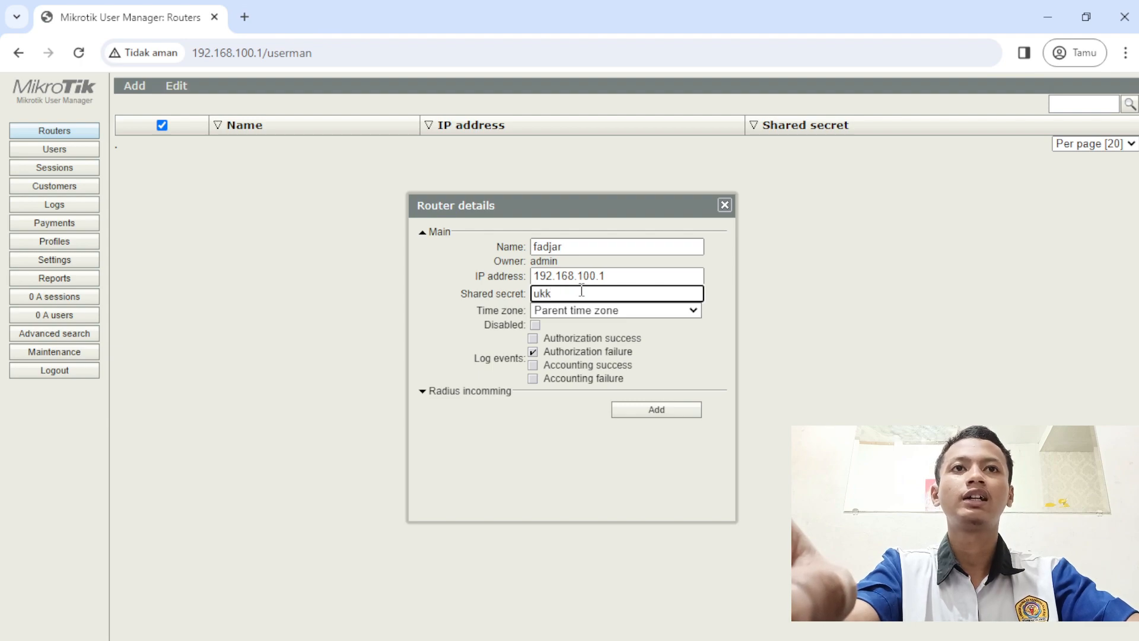
# - Set the router's time zone to +07:00, log authorization successes, and add it
pyautogui.click(563, 309)
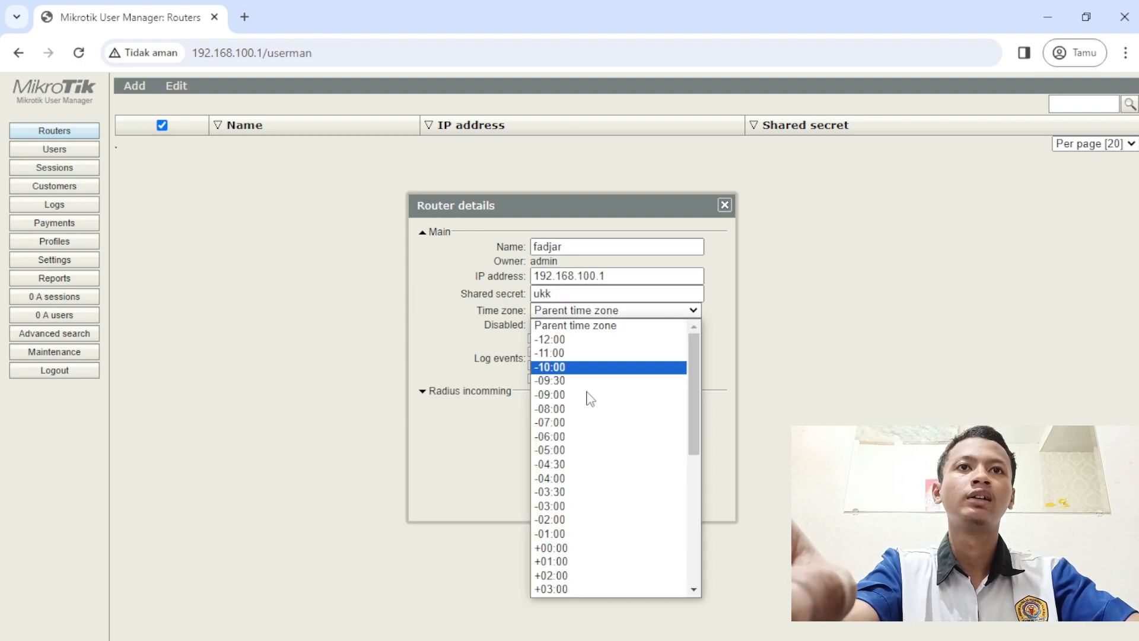
pyautogui.scroll(-10, 593, 450)
pyautogui.scroll(4, 581, 356)
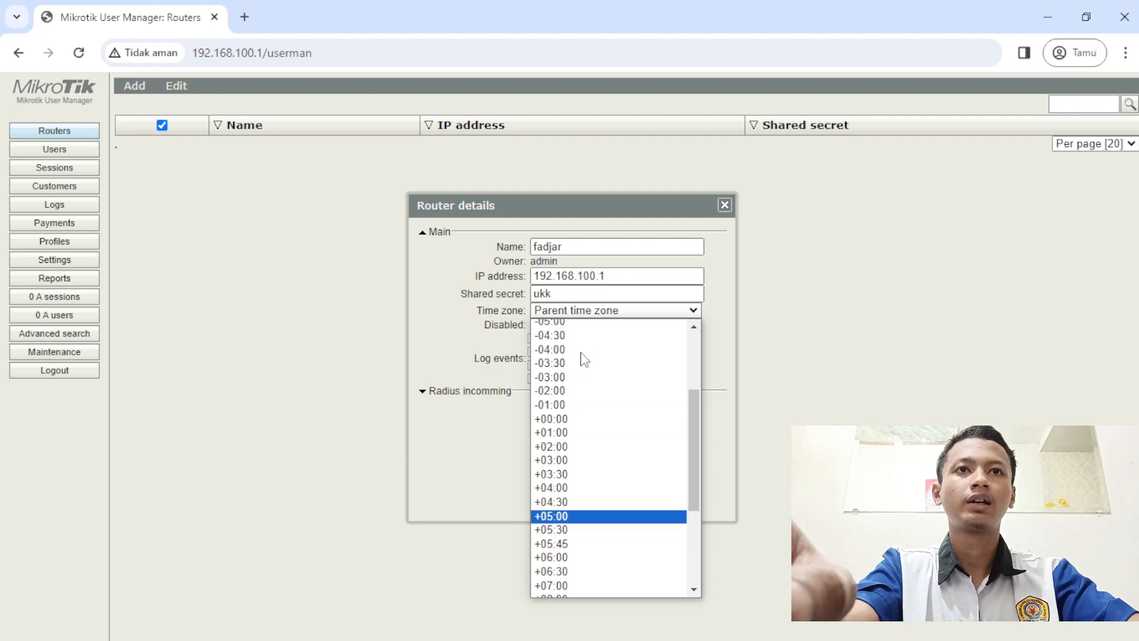
pyautogui.scroll(-4, 569, 386)
pyautogui.click(560, 423)
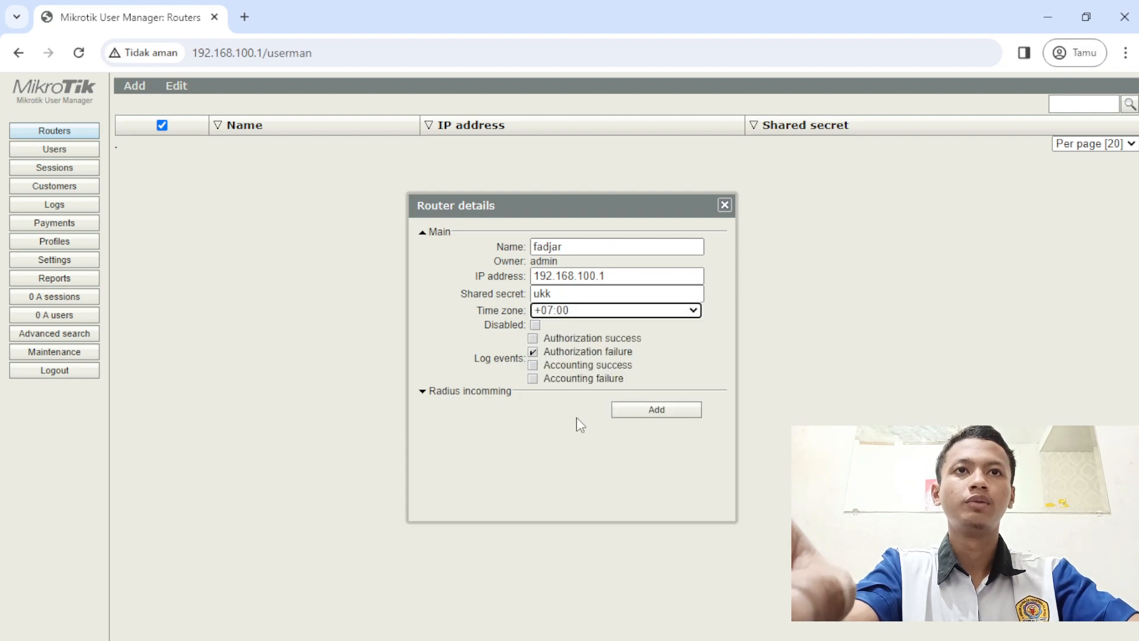
pyautogui.click(580, 341)
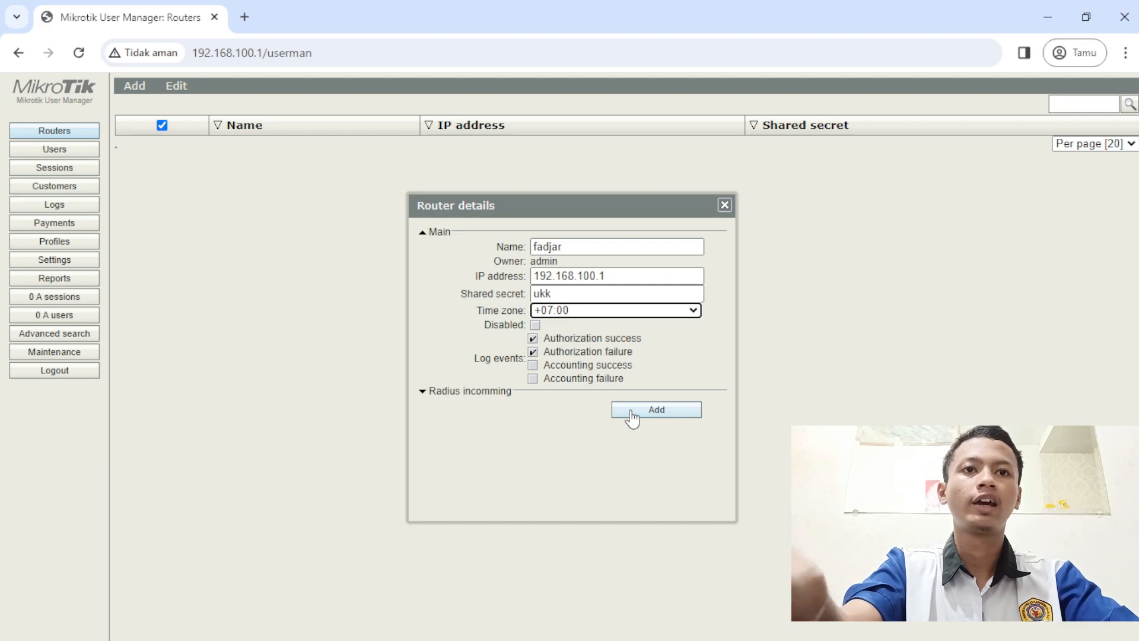
pyautogui.click(631, 411)
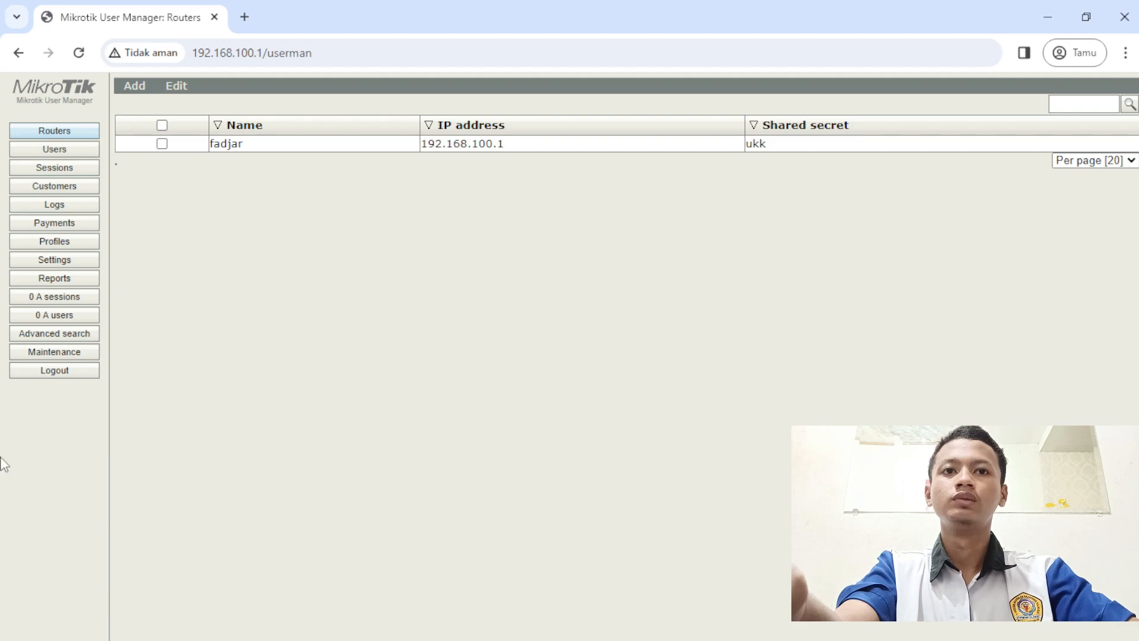
pyautogui.click(73, 150)
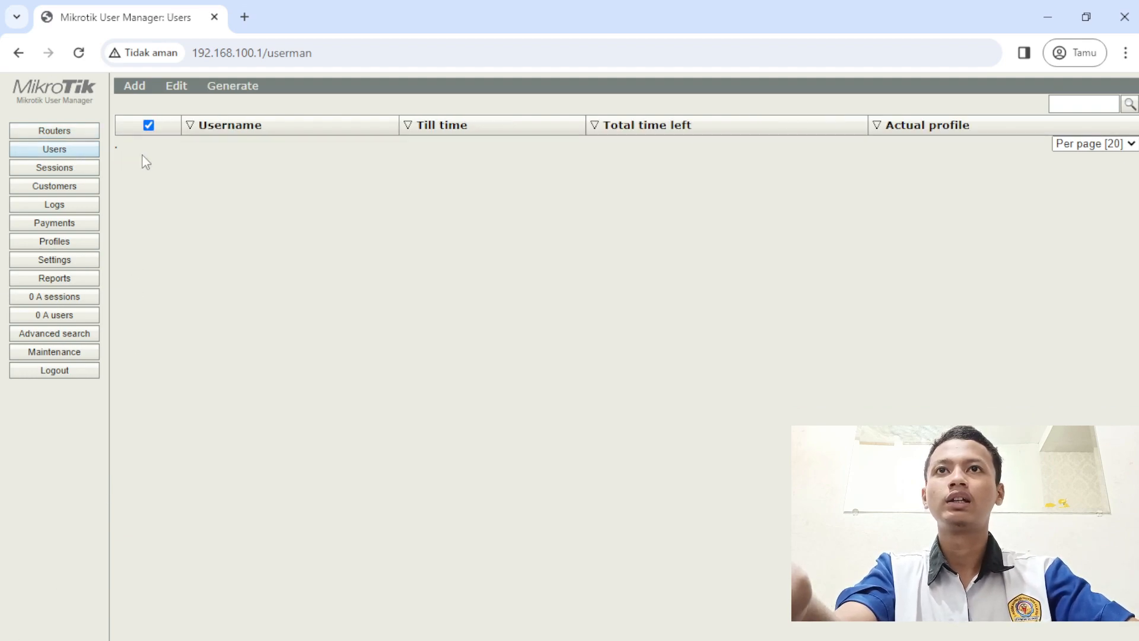
# - Create a new user profile named with the user's name
pyautogui.click(75, 242)
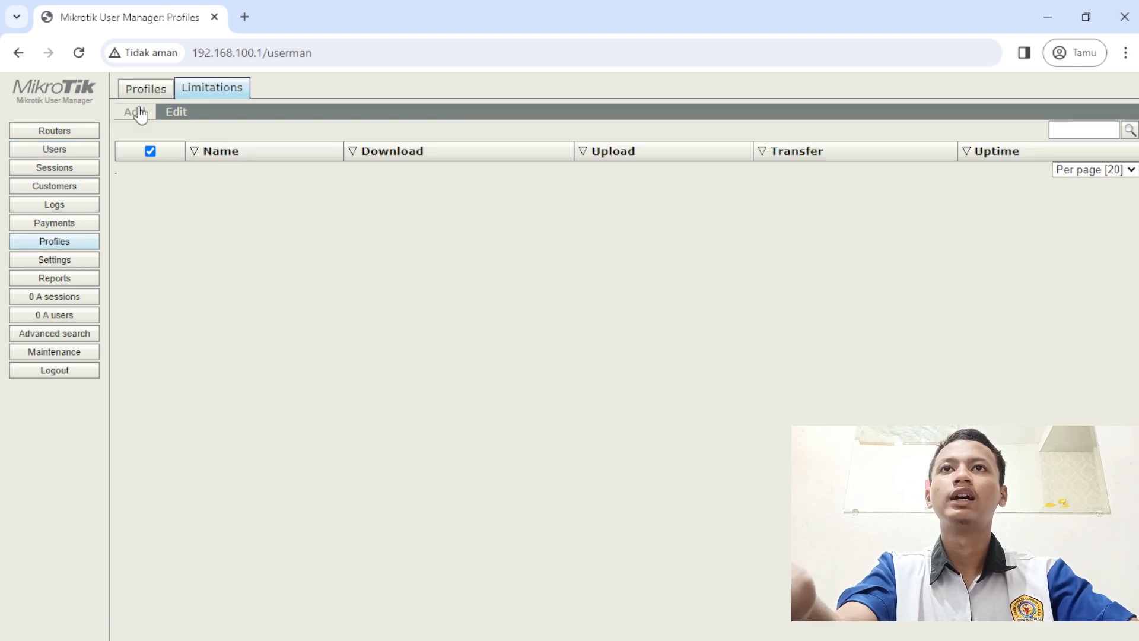
pyautogui.click(144, 95)
pyautogui.click(232, 112)
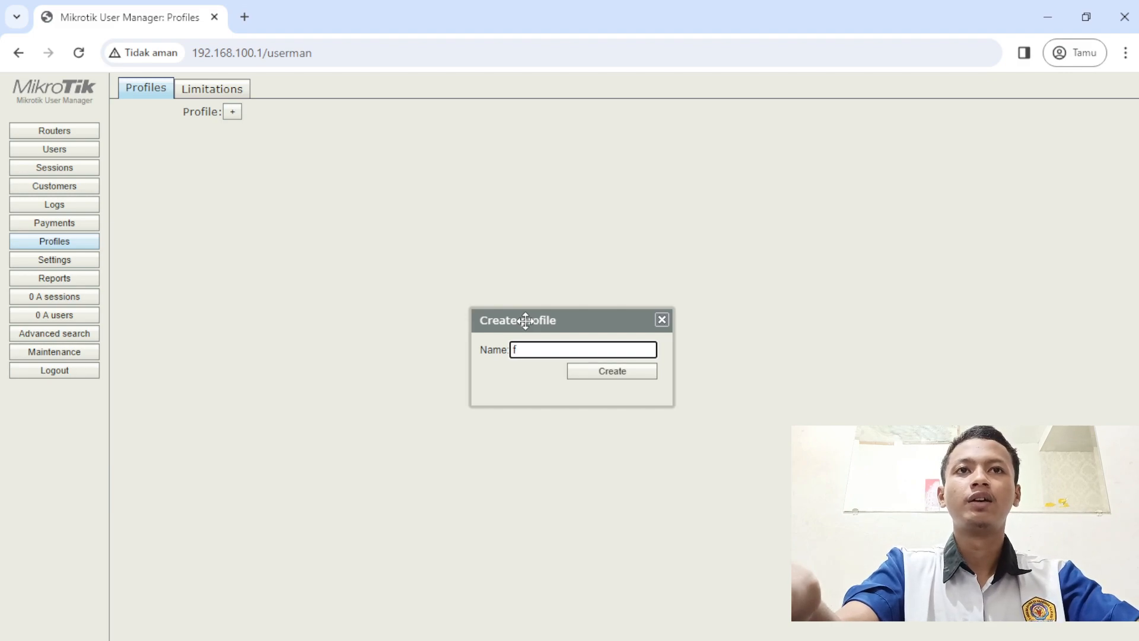
pyautogui.write('fadjar')
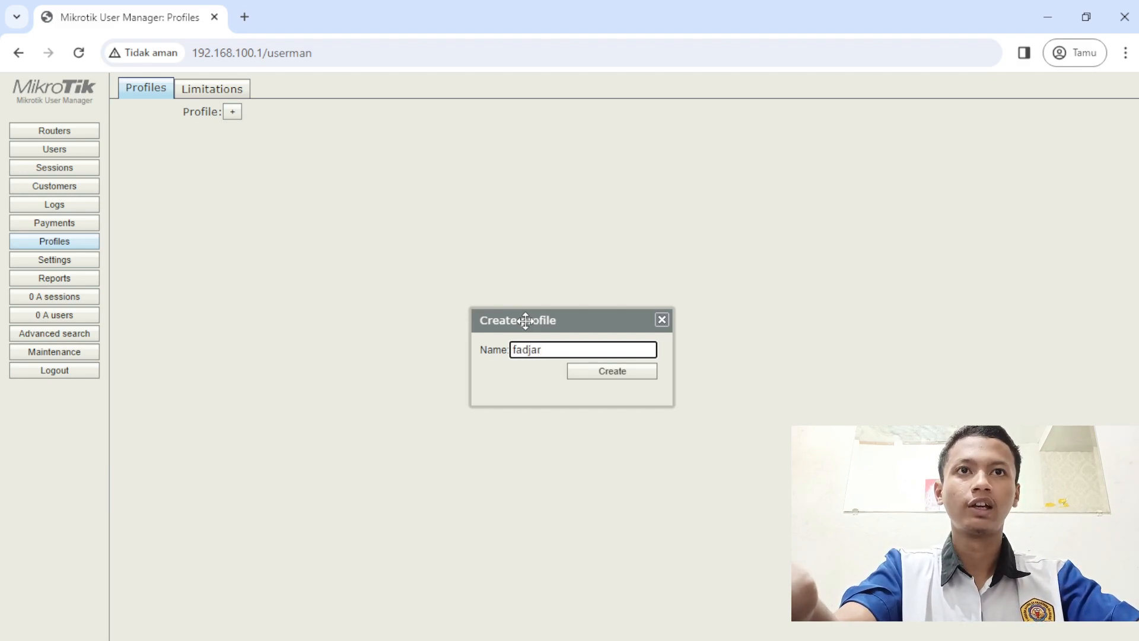
pyautogui.click(593, 372)
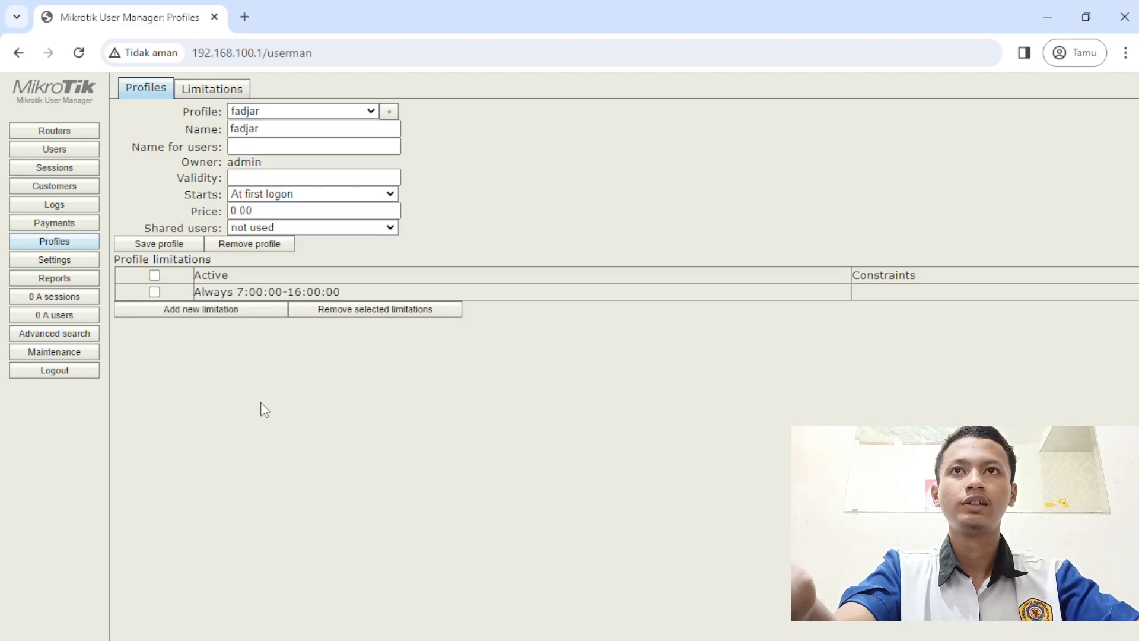
# - Create a new limitation named limit
pyautogui.click(194, 94)
pyautogui.click(135, 112)
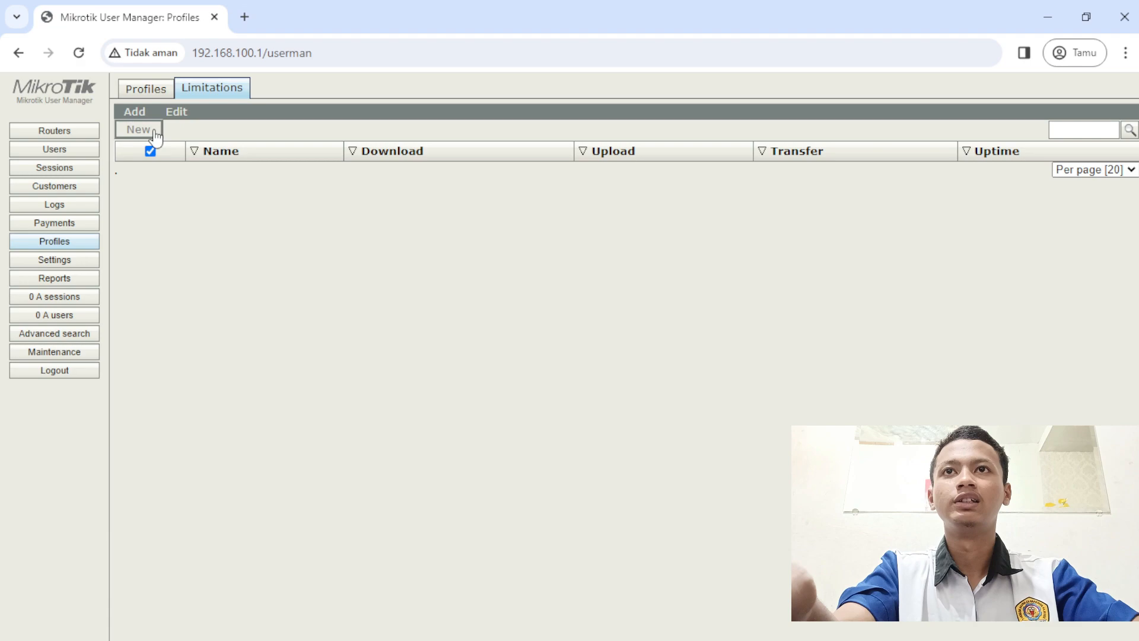
pyautogui.click(139, 129)
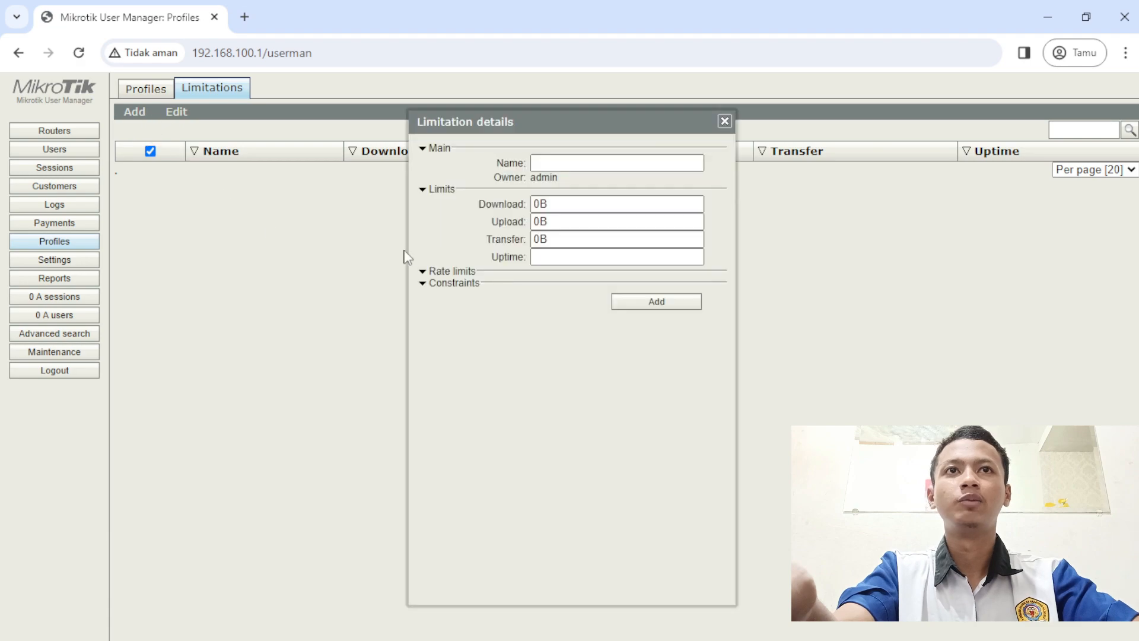
pyautogui.click(559, 161)
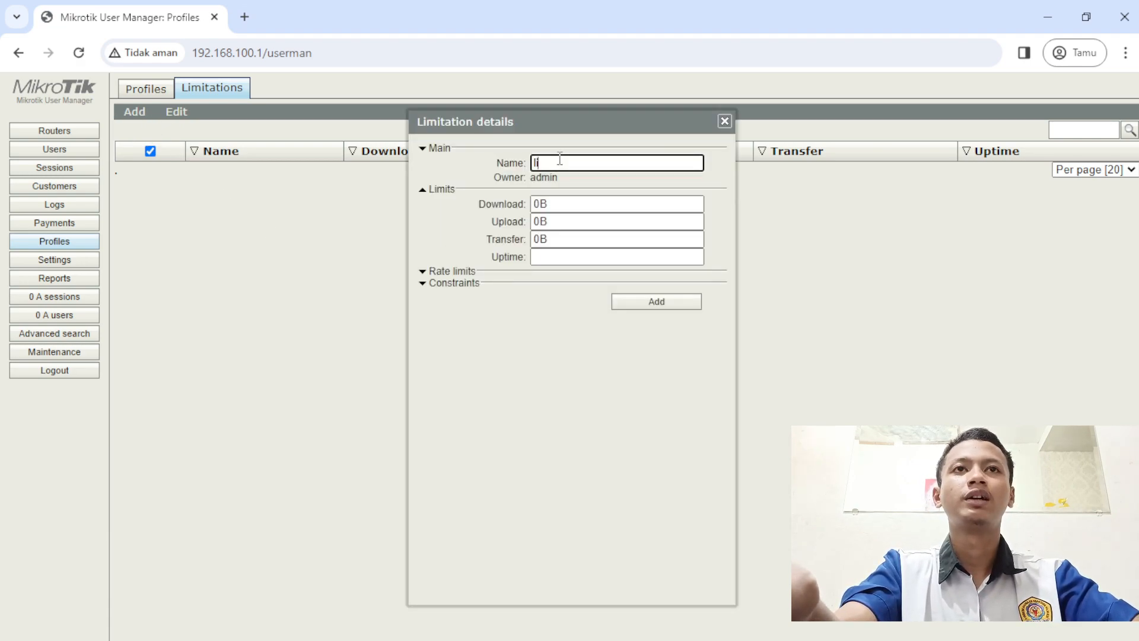
pyautogui.write('limi')
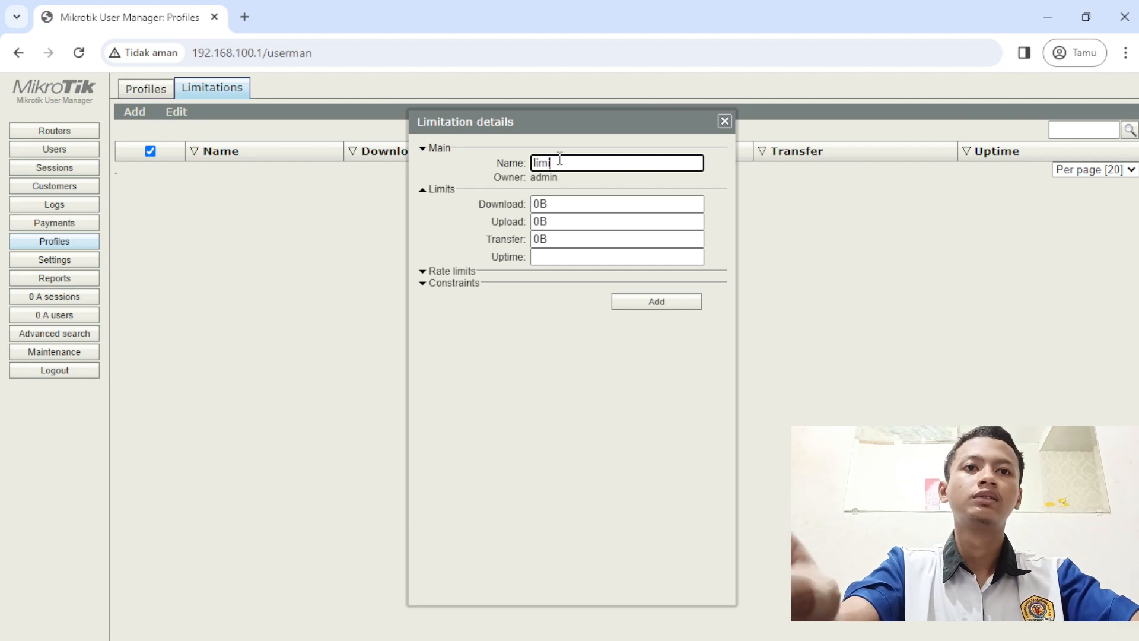
pyautogui.write('t')
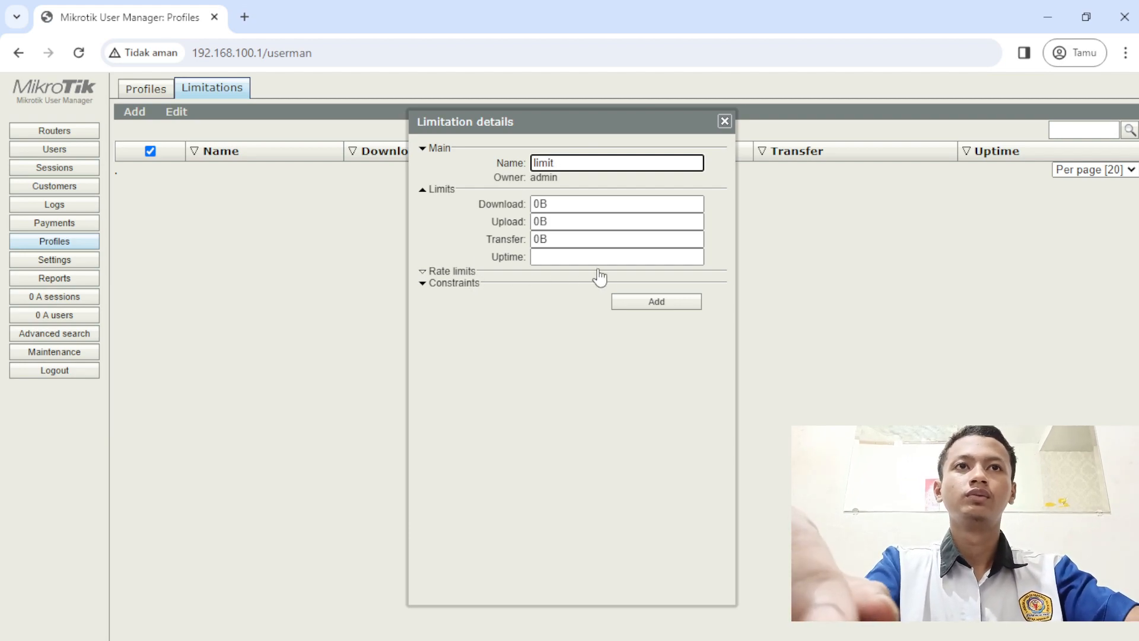
pyautogui.click(643, 302)
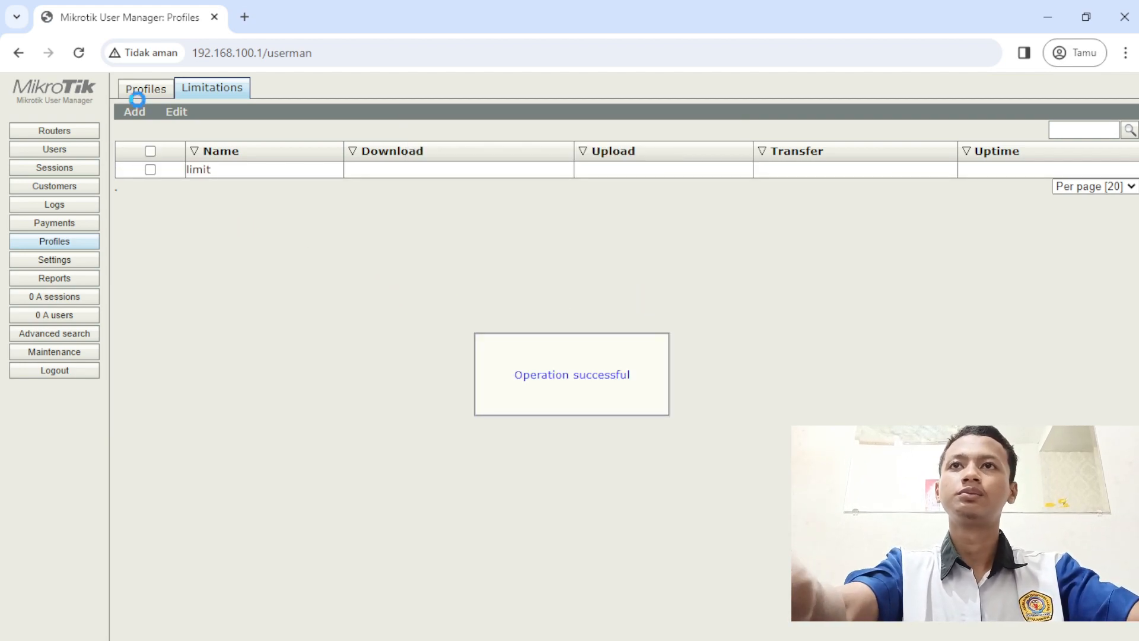
# - Add an everyday 7:00–16:00 period using limitation limit to the profile and activate it
pyautogui.click(152, 89)
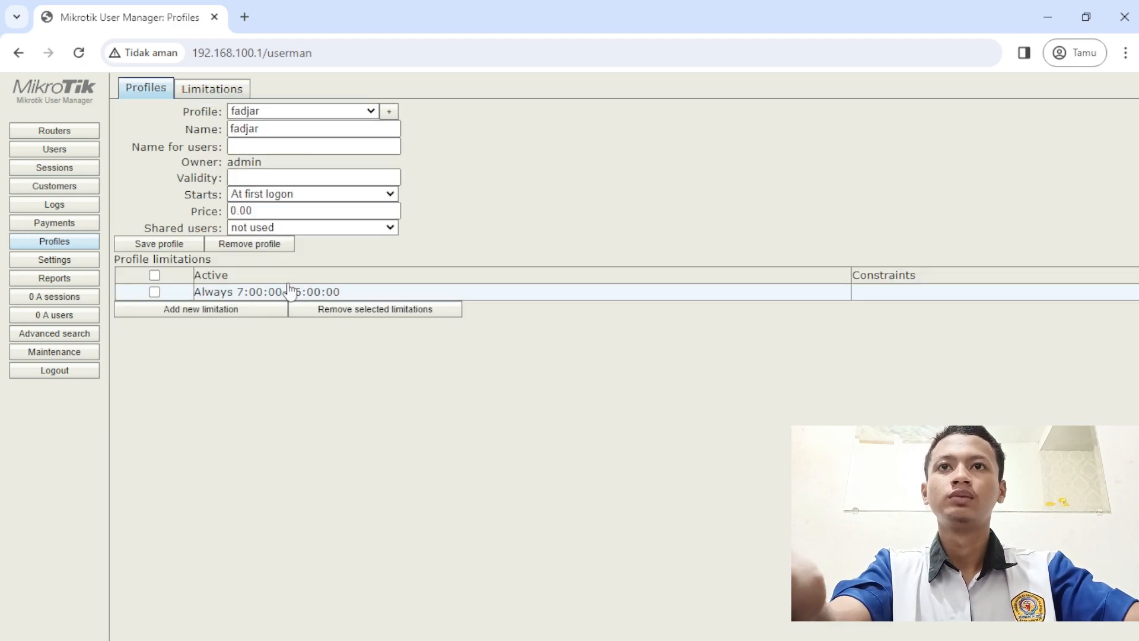
pyautogui.click(224, 304)
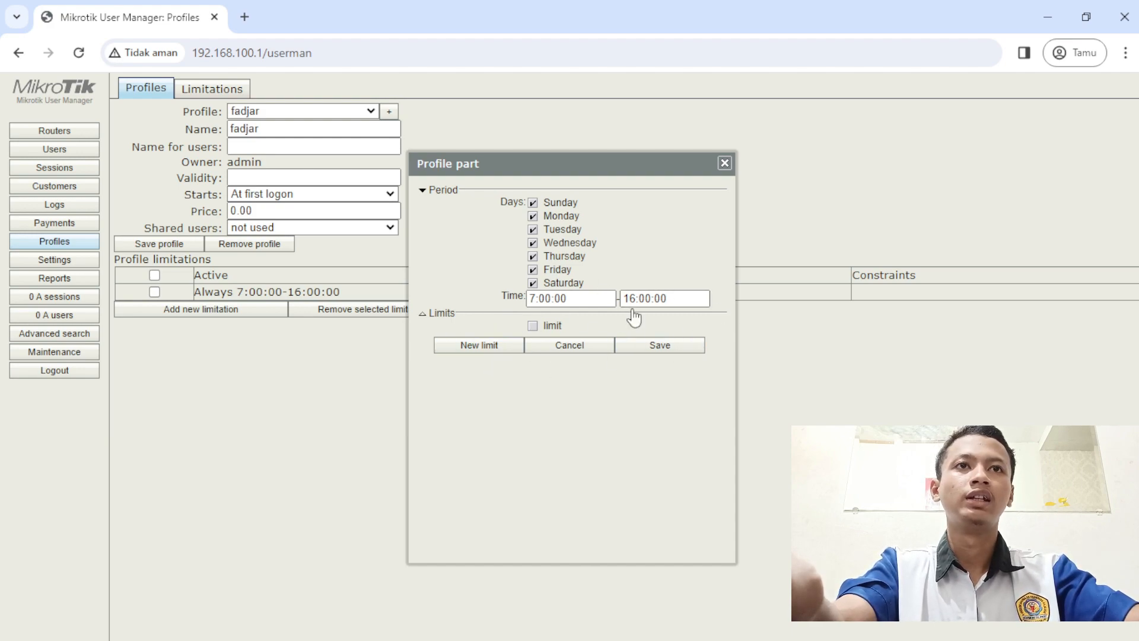
pyautogui.click(541, 326)
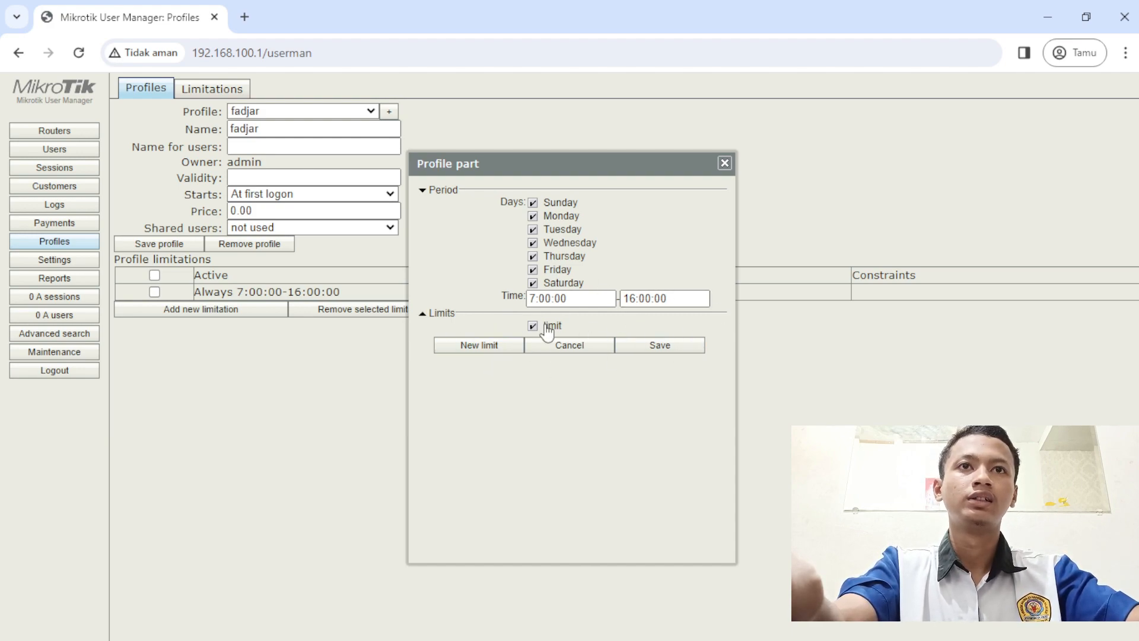
pyautogui.click(632, 347)
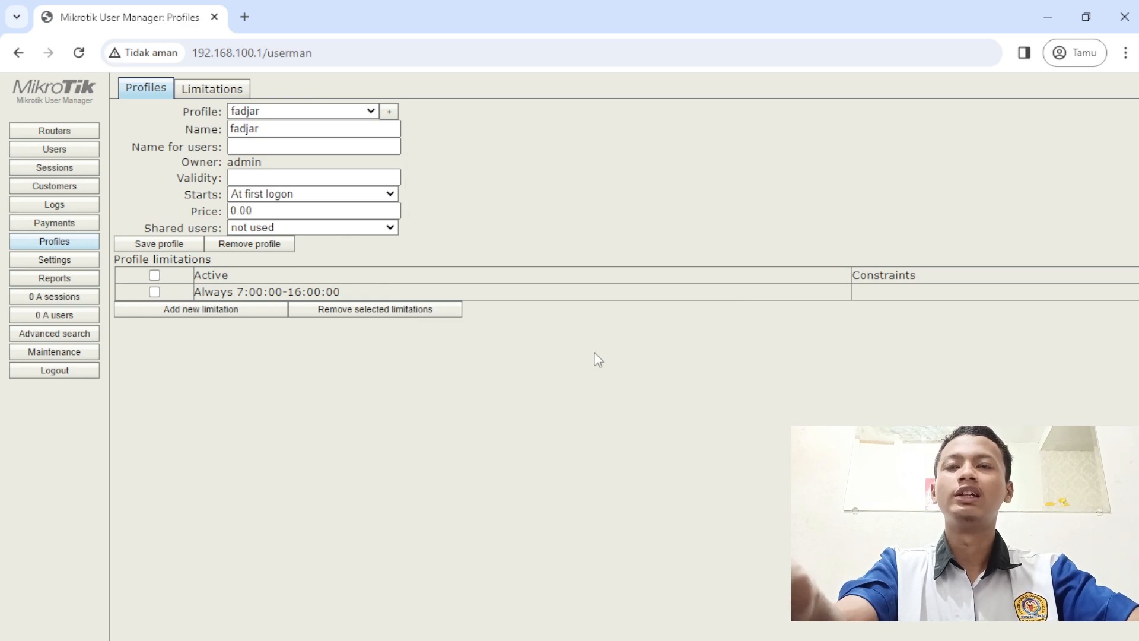
pyautogui.click(154, 291)
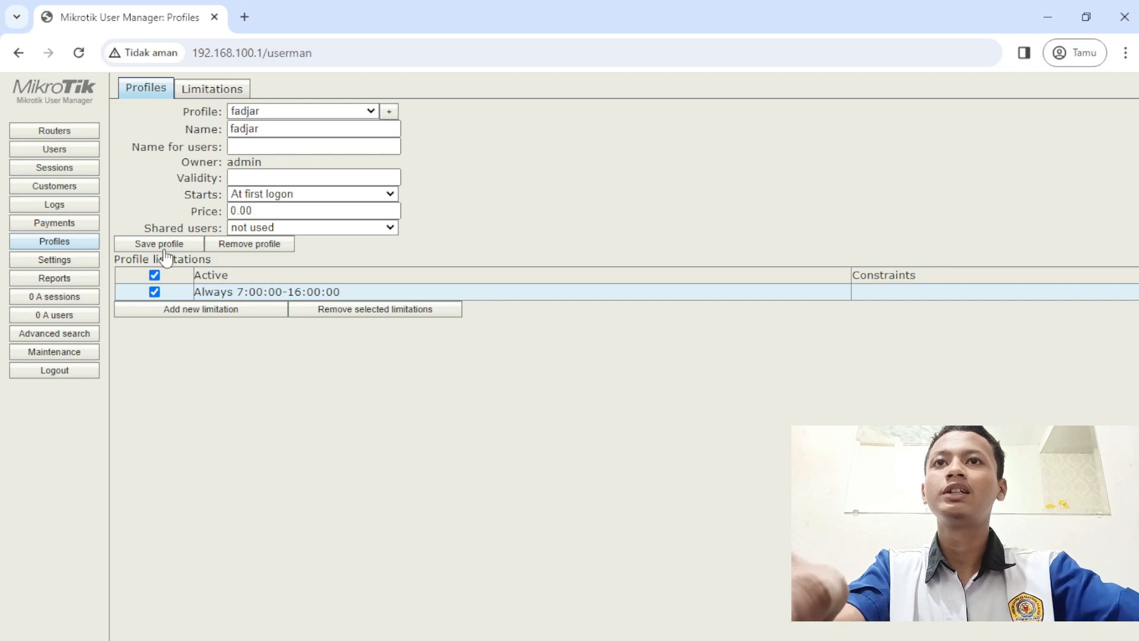
# - Generate 20 users with prefix ukk and 3-character usernames and passwords on the new profile
pyautogui.click(63, 150)
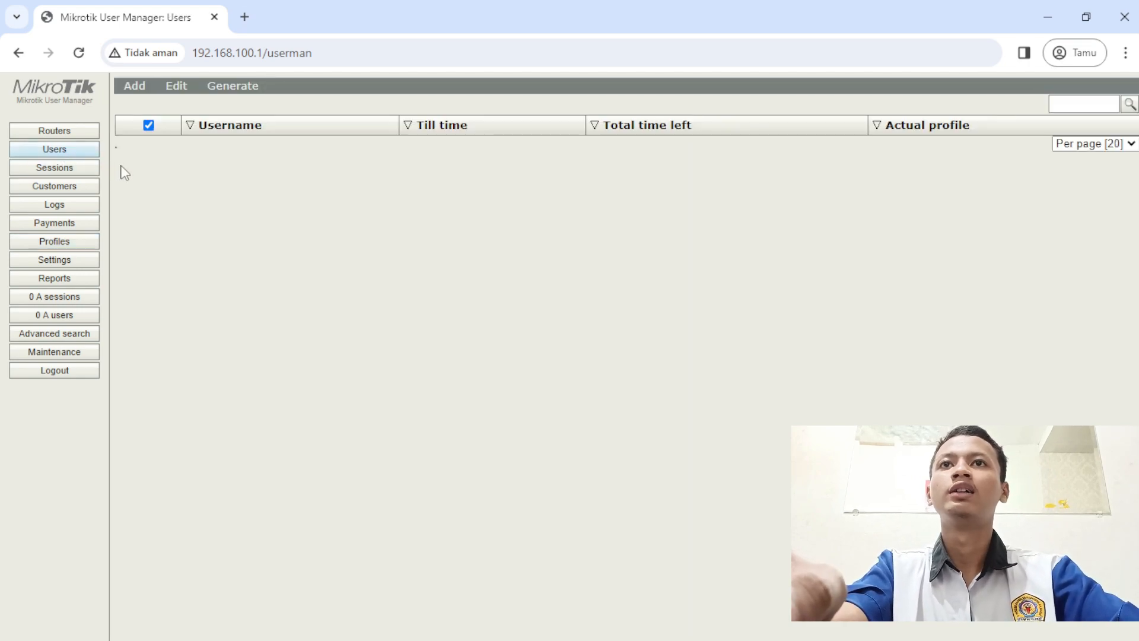
pyautogui.click(134, 85)
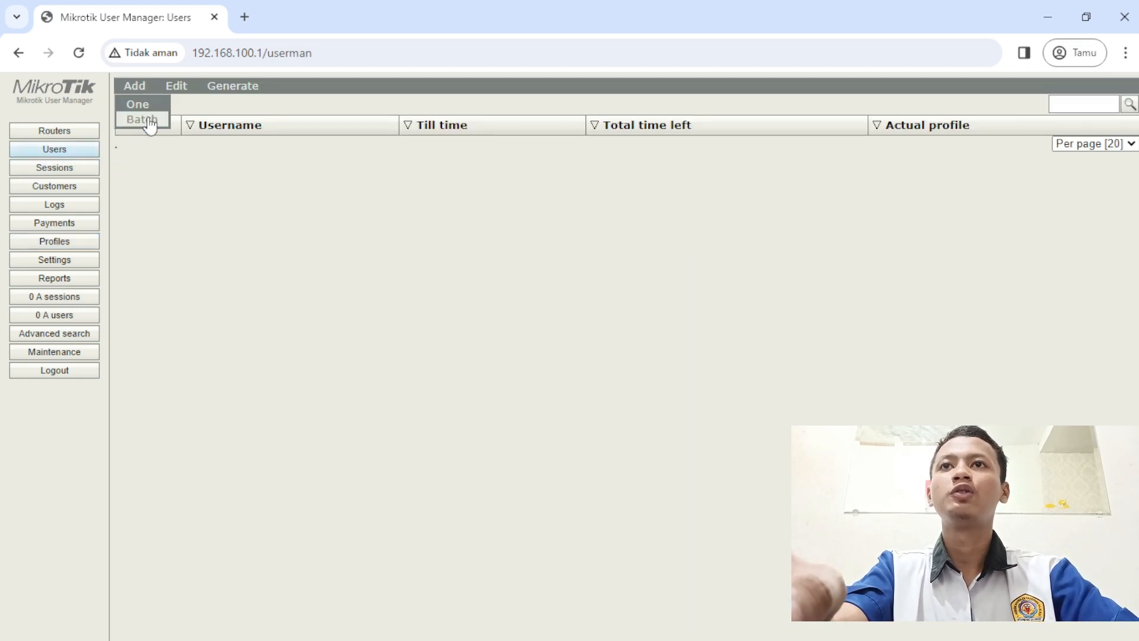
pyautogui.click(143, 120)
pyautogui.doubleClick(581, 191)
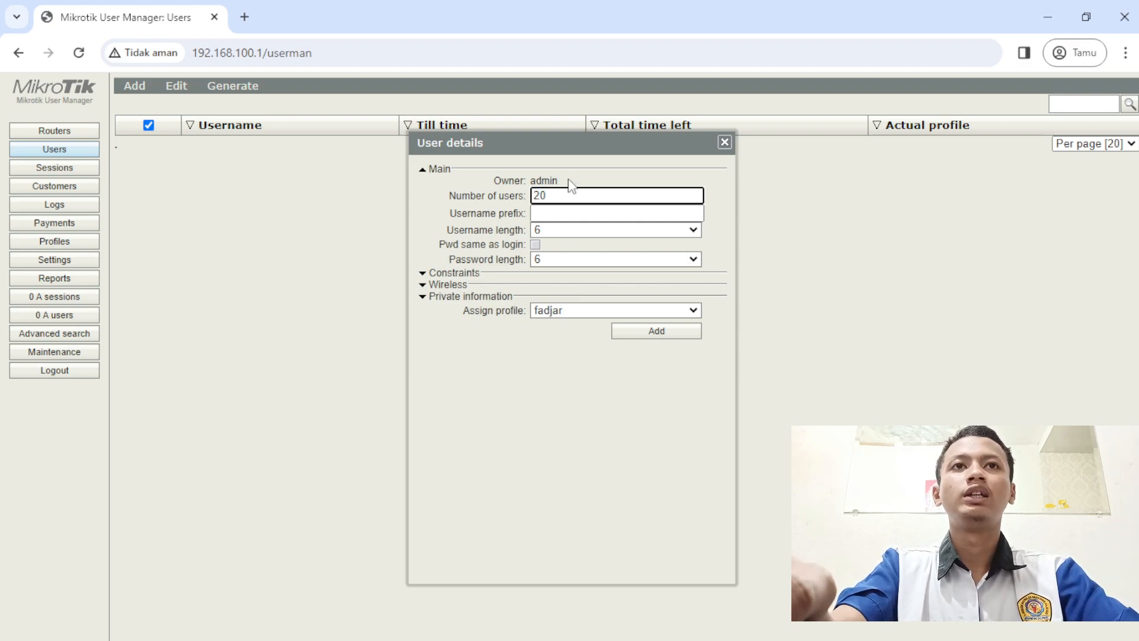
pyautogui.click(573, 231)
pyautogui.click(571, 239)
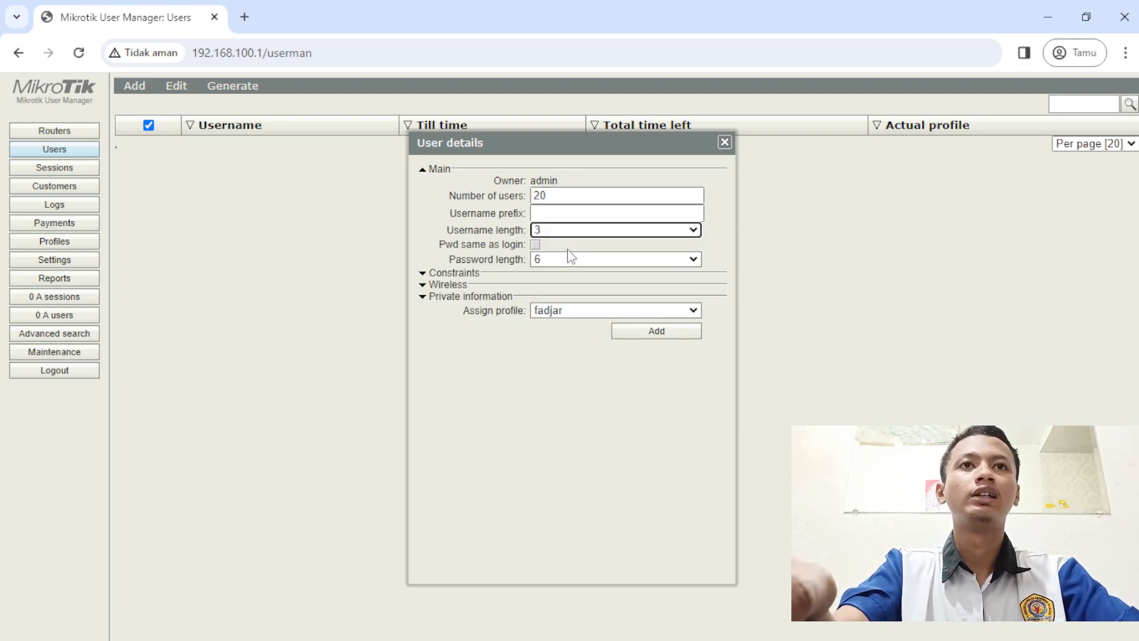
pyautogui.click(568, 261)
pyautogui.click(565, 275)
pyautogui.click(568, 215)
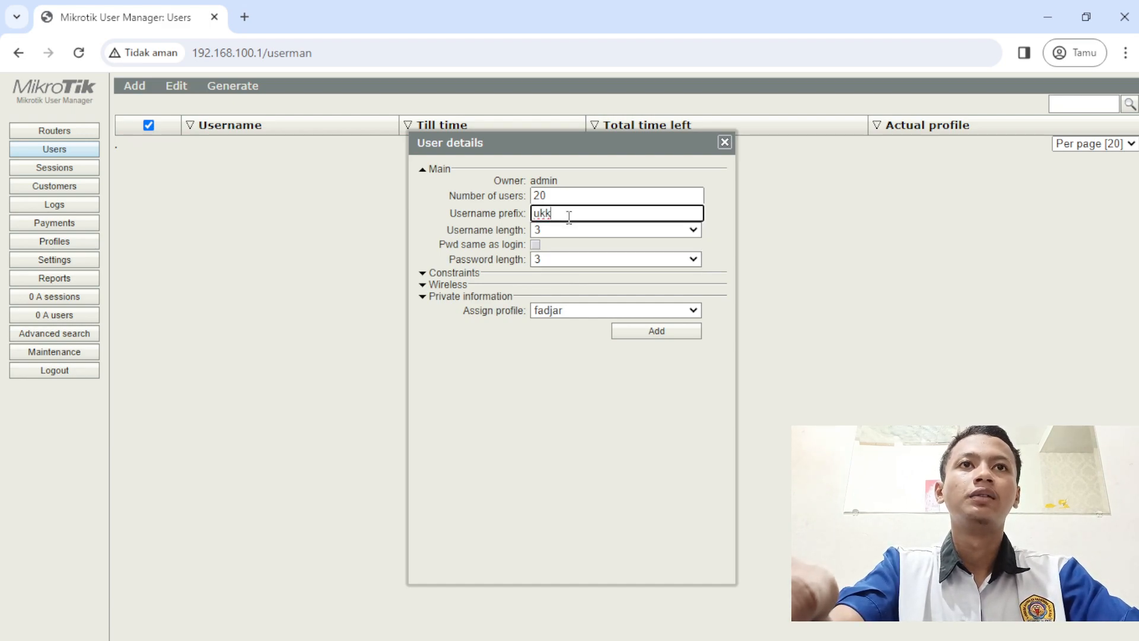
pyautogui.click(640, 330)
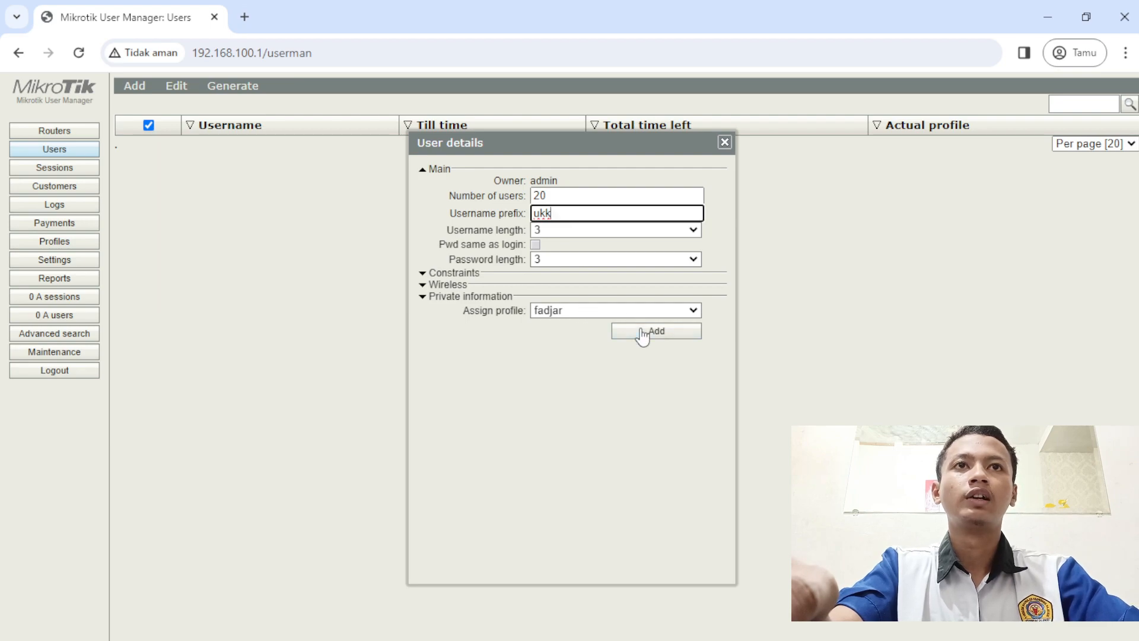
pyautogui.click(723, 143)
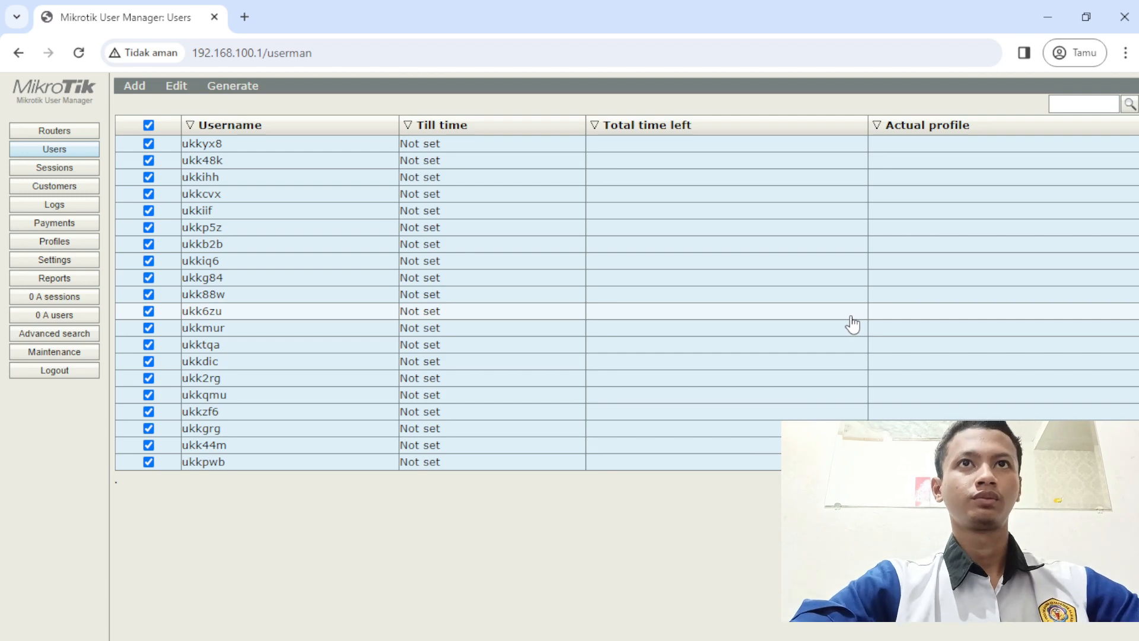
# - Load the access point's setup page at 192.168.0.254 in a new tab
pyautogui.click(249, 14)
pyautogui.write('192.1')
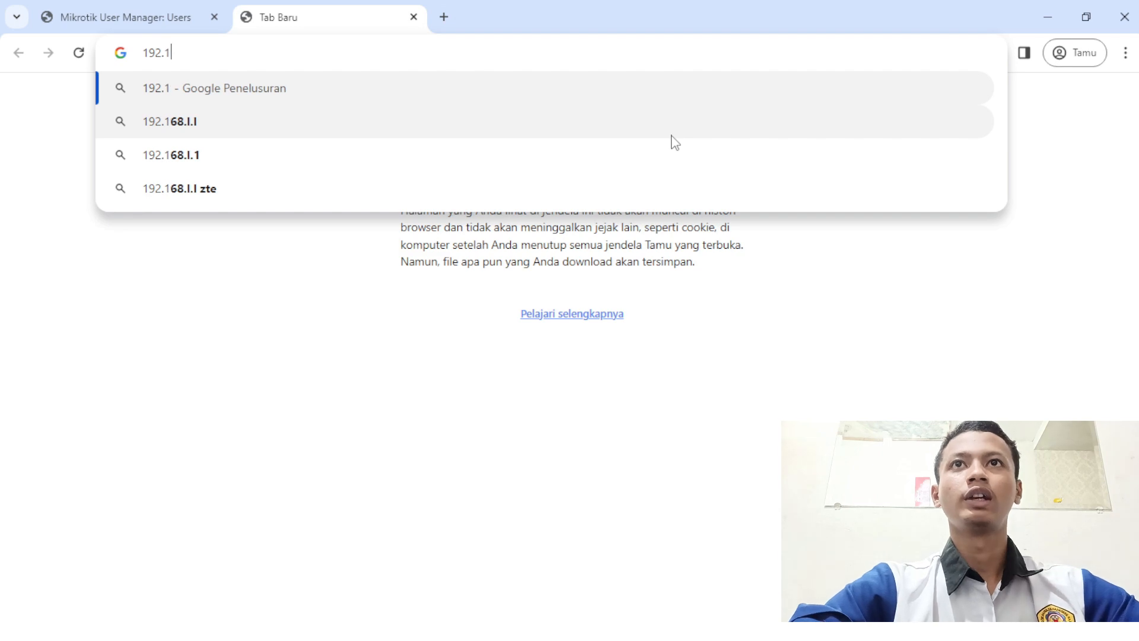
pyautogui.write('68.0')
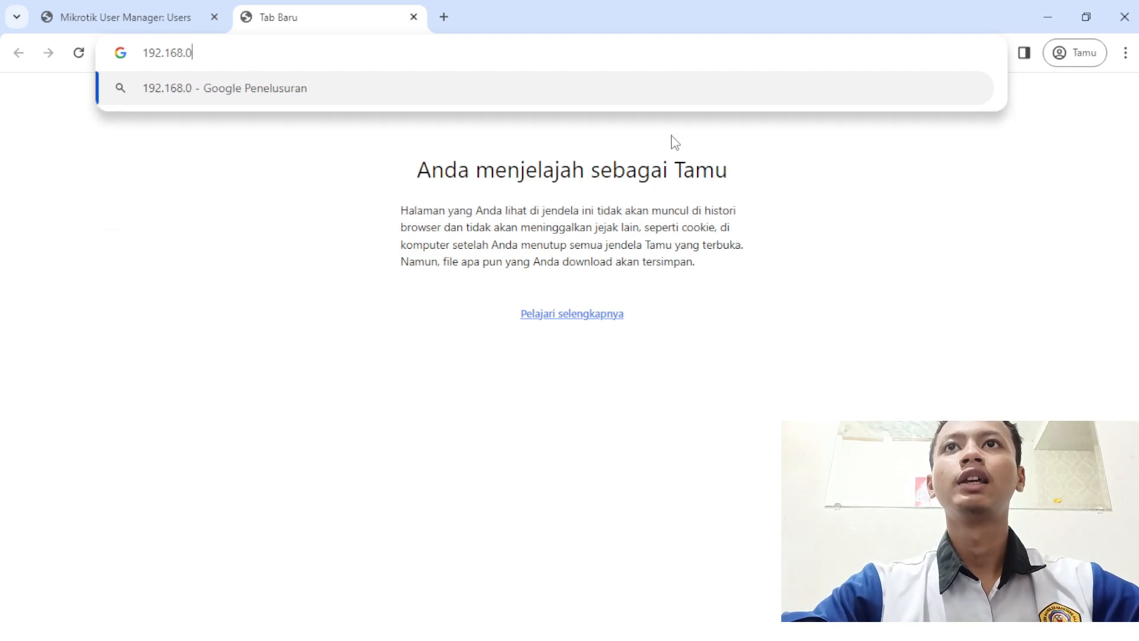
pyautogui.write('.254')
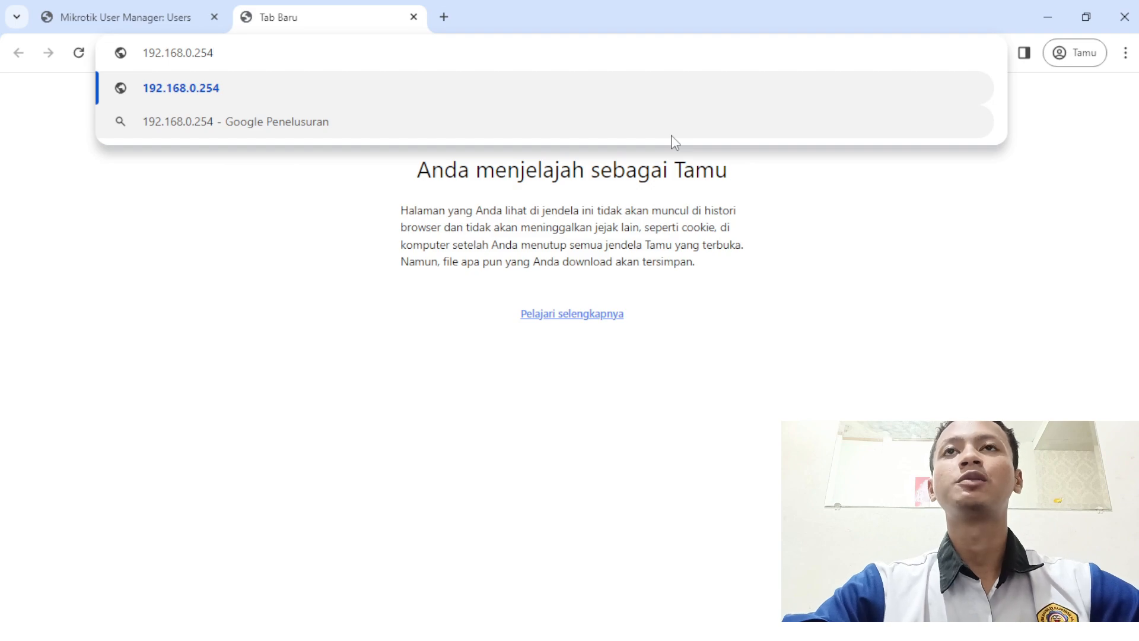
pyautogui.press('Return')
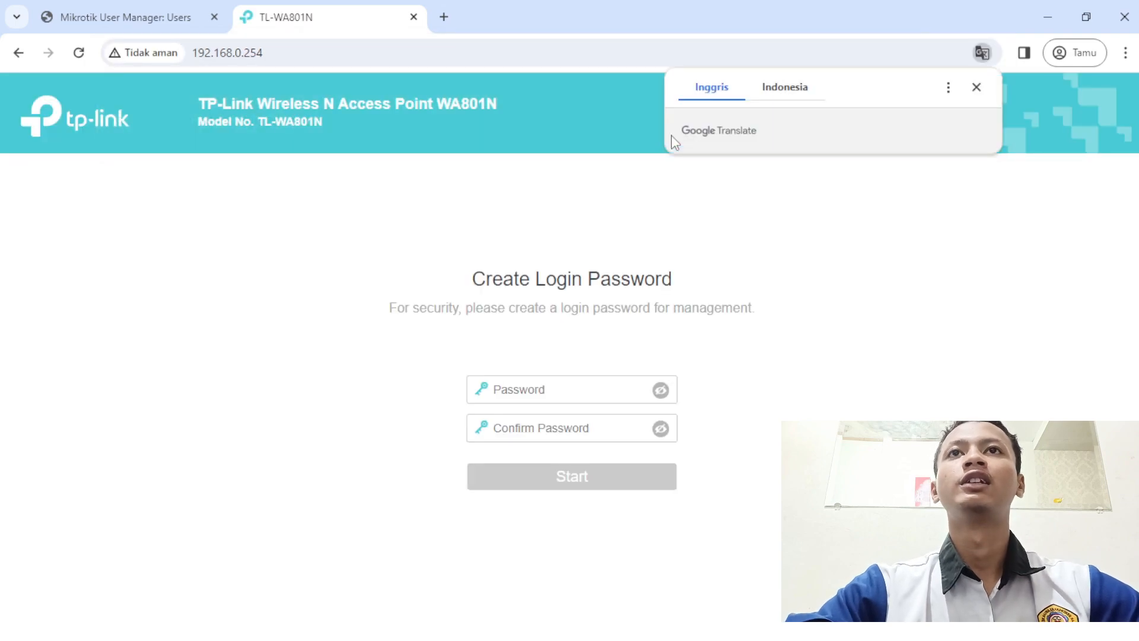
# - Create and confirm a new access point login password, then start setup
pyautogui.click(570, 384)
pyautogui.write('••••••')
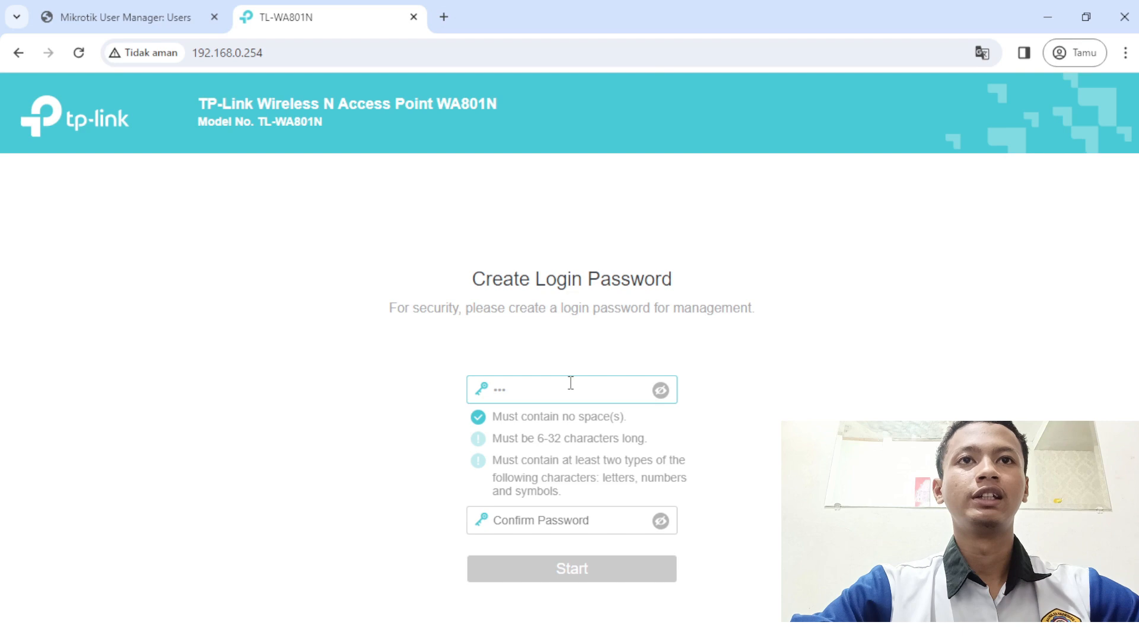
pyautogui.write('•')
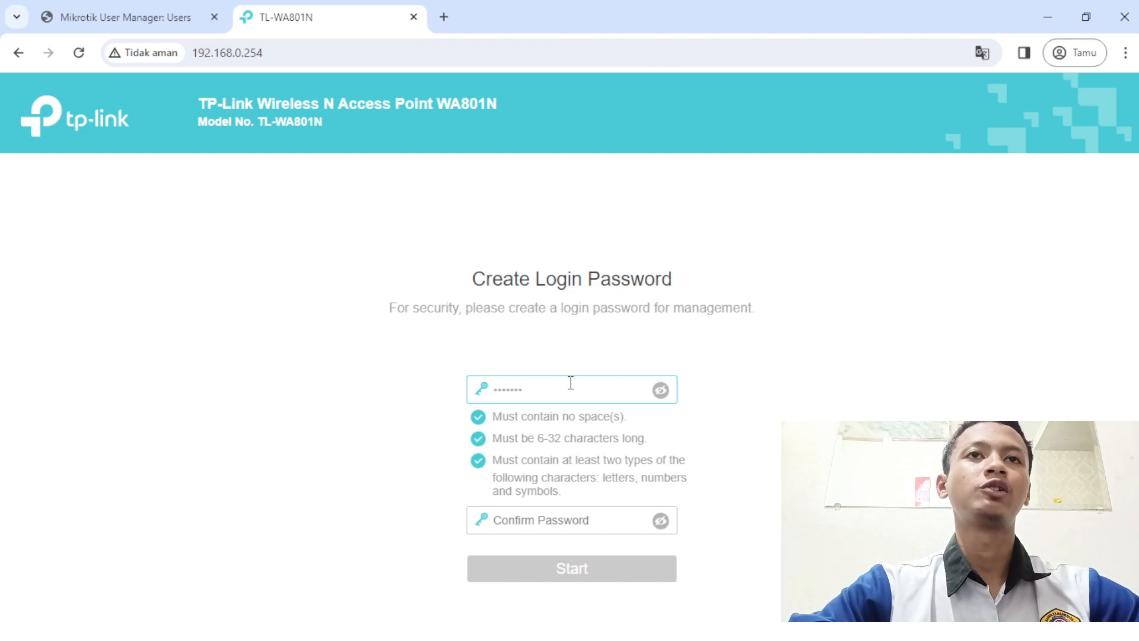
pyautogui.press('BackSpace')
pyautogui.press('BackSpace')
pyautogui.press('BackSpace')
pyautogui.press('BackSpace')
pyautogui.press('BackSpace')
pyautogui.press('BackSpace')
pyautogui.press('BackSpace')
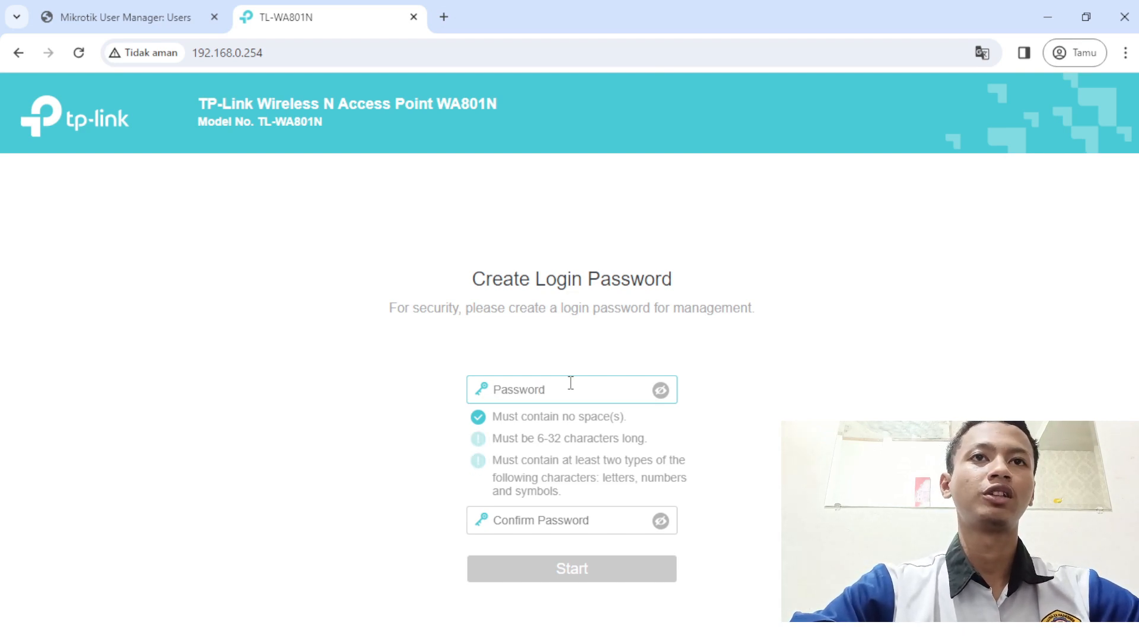
pyautogui.write('•••••••')
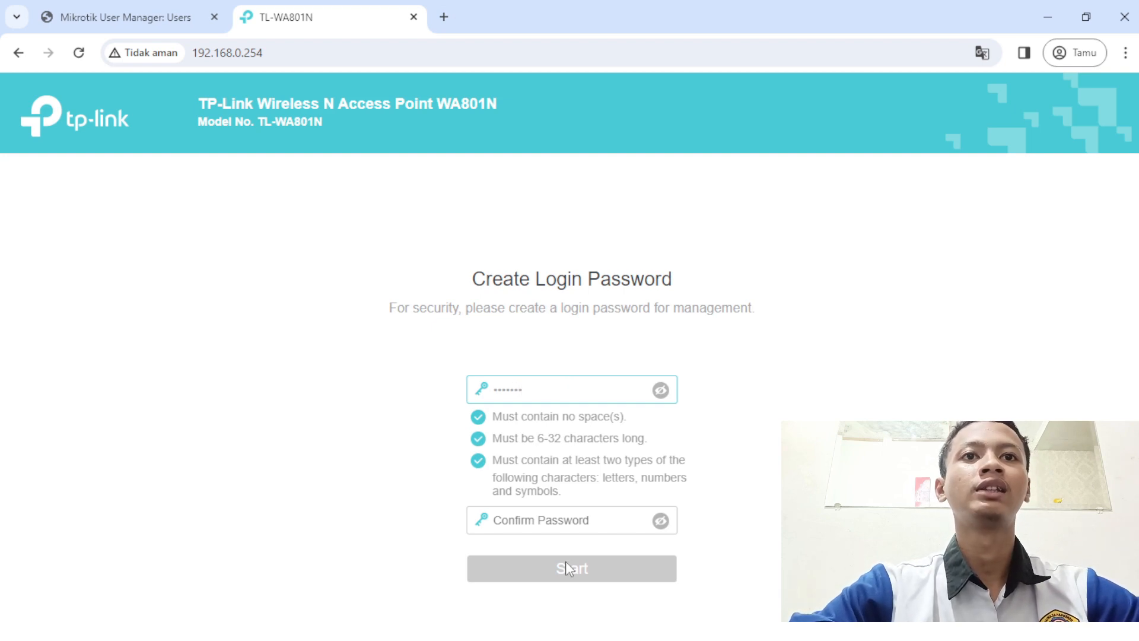
pyautogui.click(573, 522)
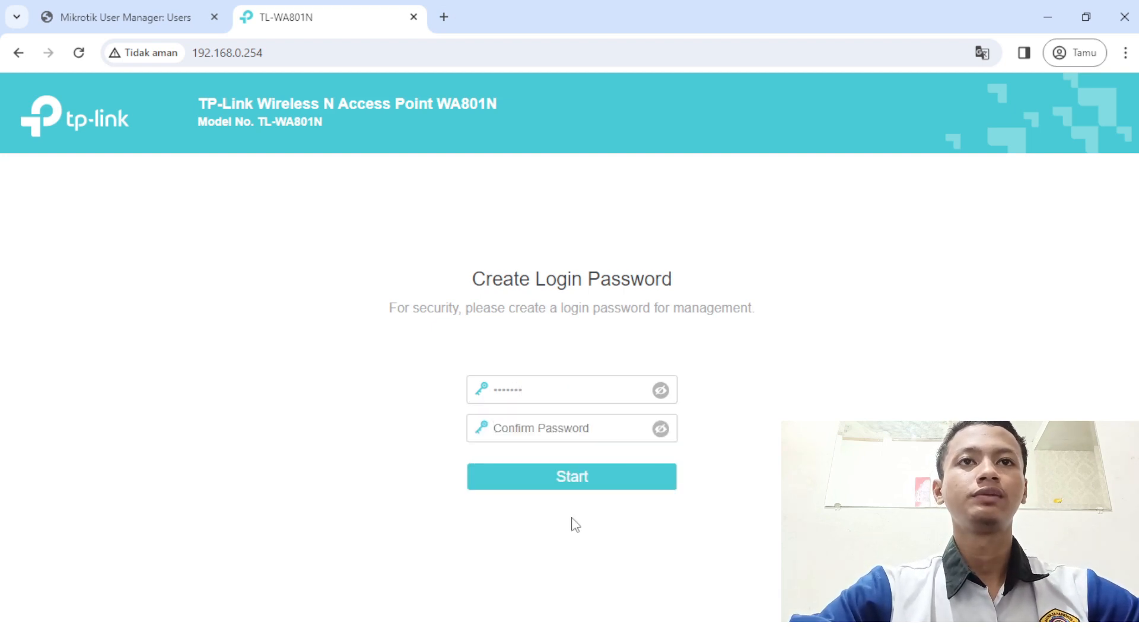
pyautogui.write('•••••')
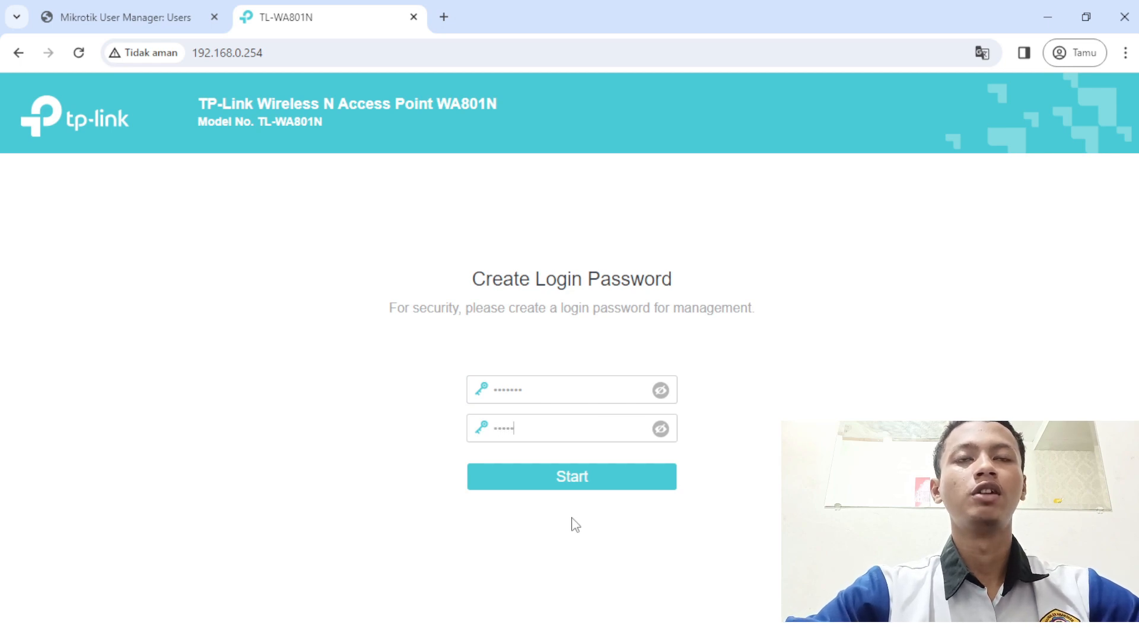
pyautogui.write('••')
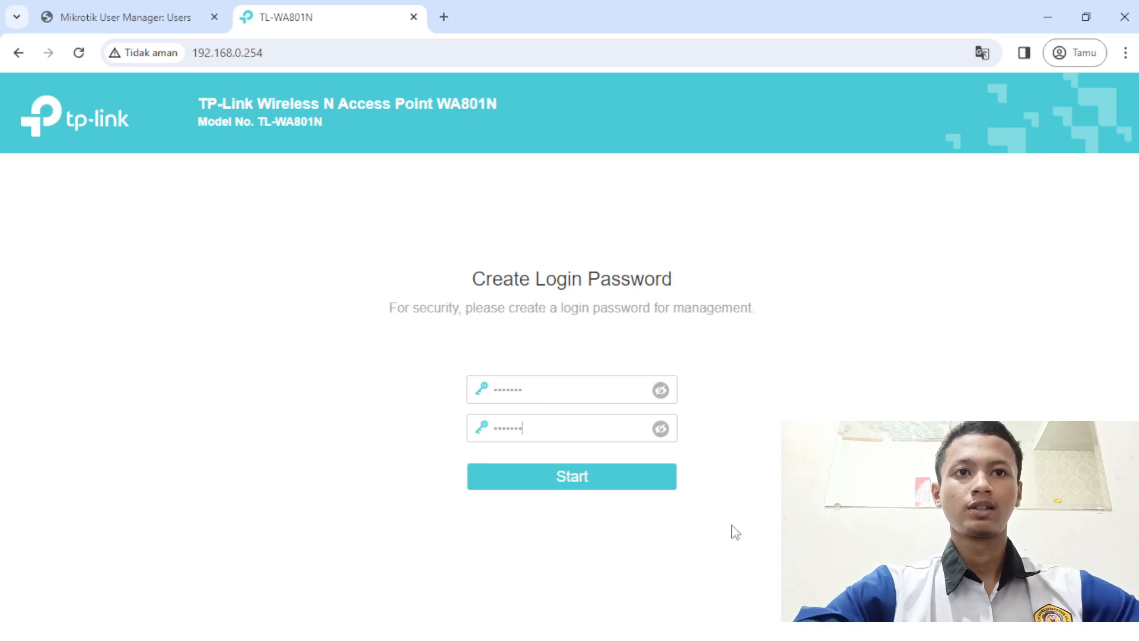
pyautogui.click(635, 460)
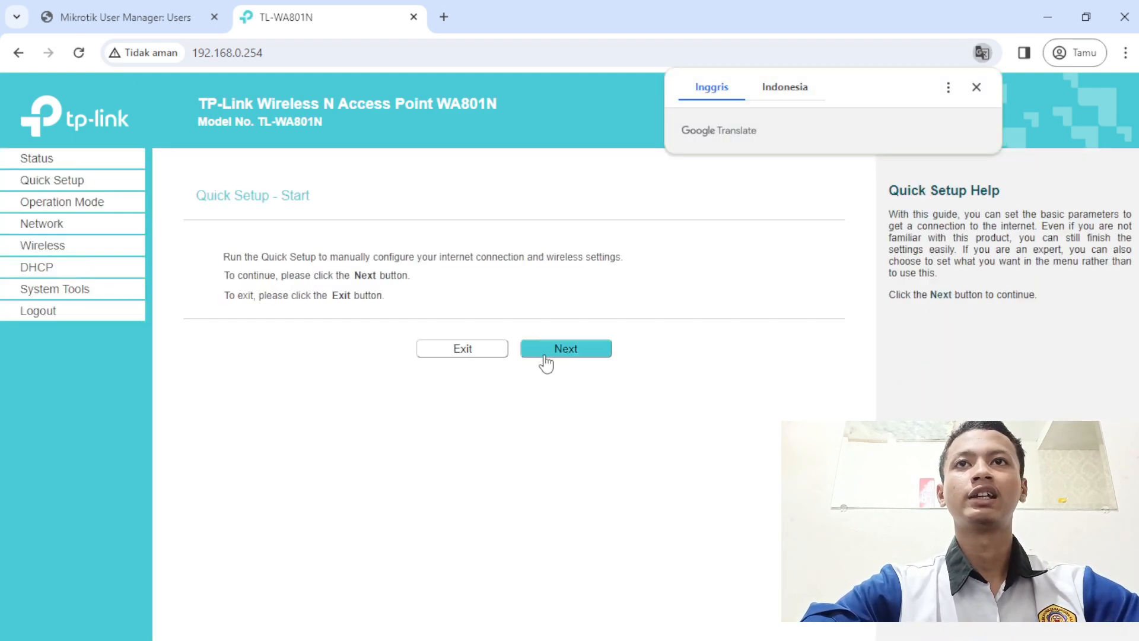
# - Advance Quick Setup to the wireless step and disable wireless security
pyautogui.click(544, 359)
pyautogui.click(540, 395)
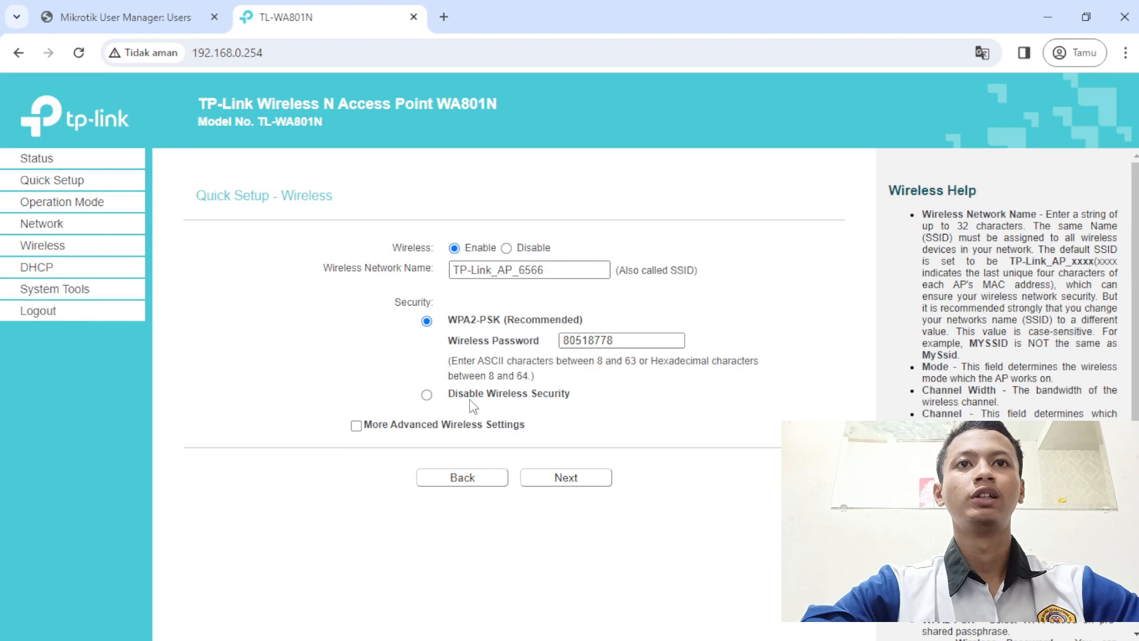
pyautogui.click(426, 395)
pyautogui.tripleClick(555, 272)
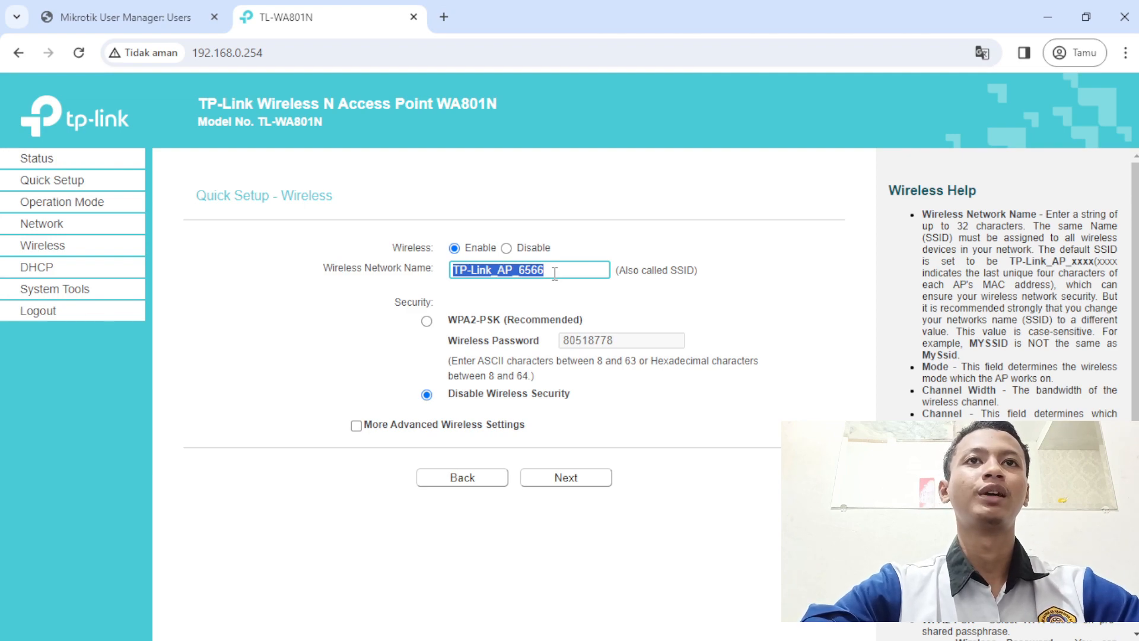
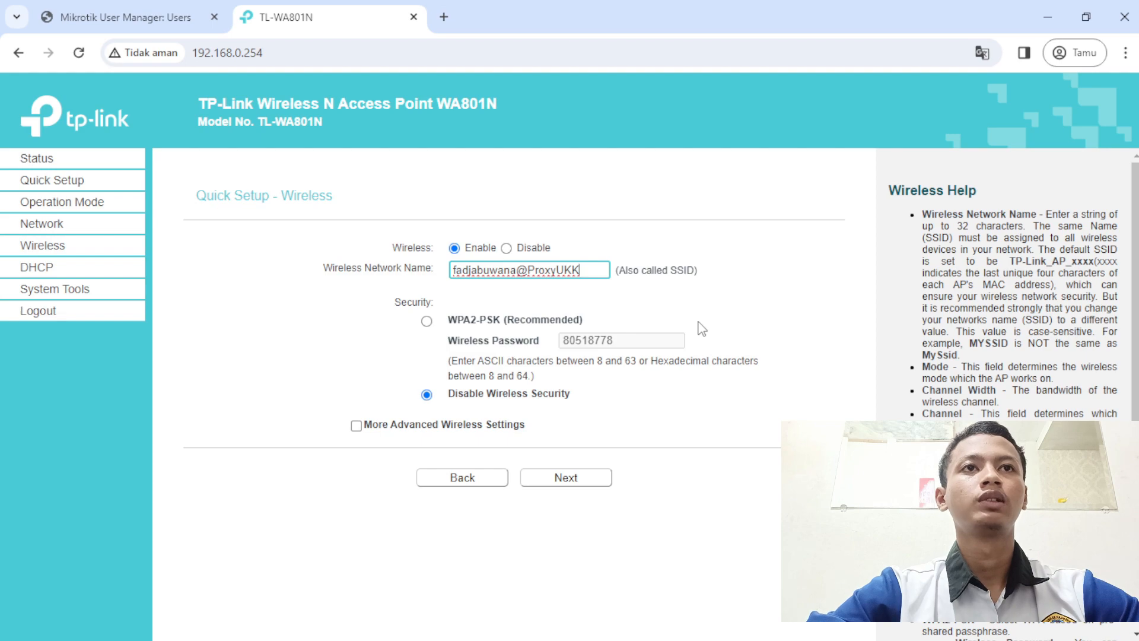
# - Give the TP-Link access point static LAN IP 192.168.200.254 with DHCP server disabled, then review the settings
pyautogui.click(597, 482)
pyautogui.click(536, 254)
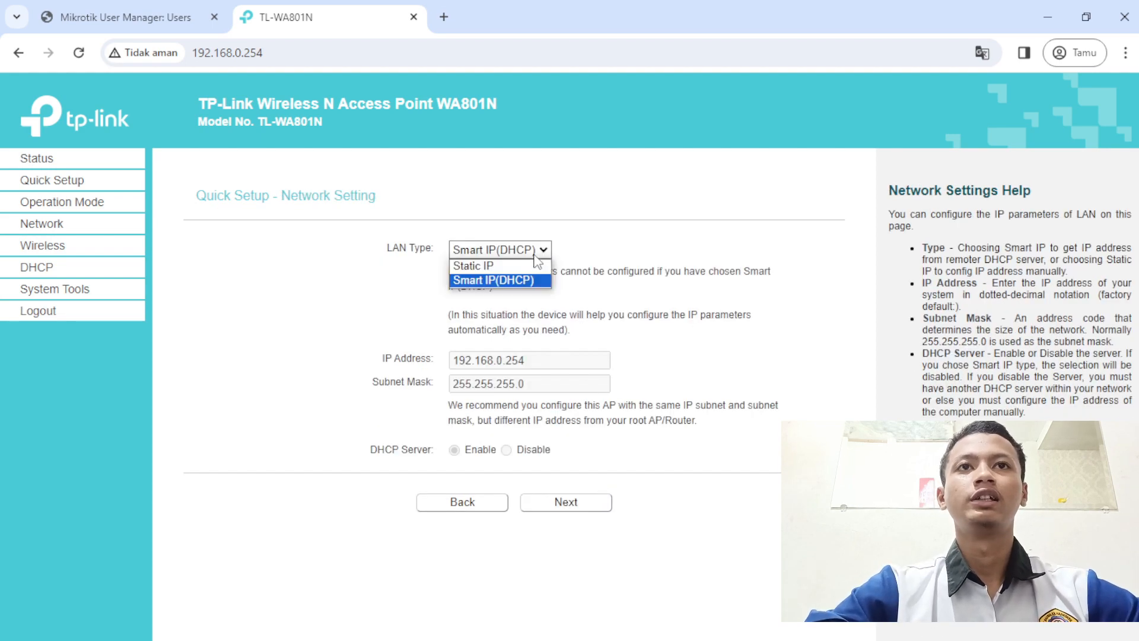
pyautogui.click(535, 265)
pyautogui.click(505, 361)
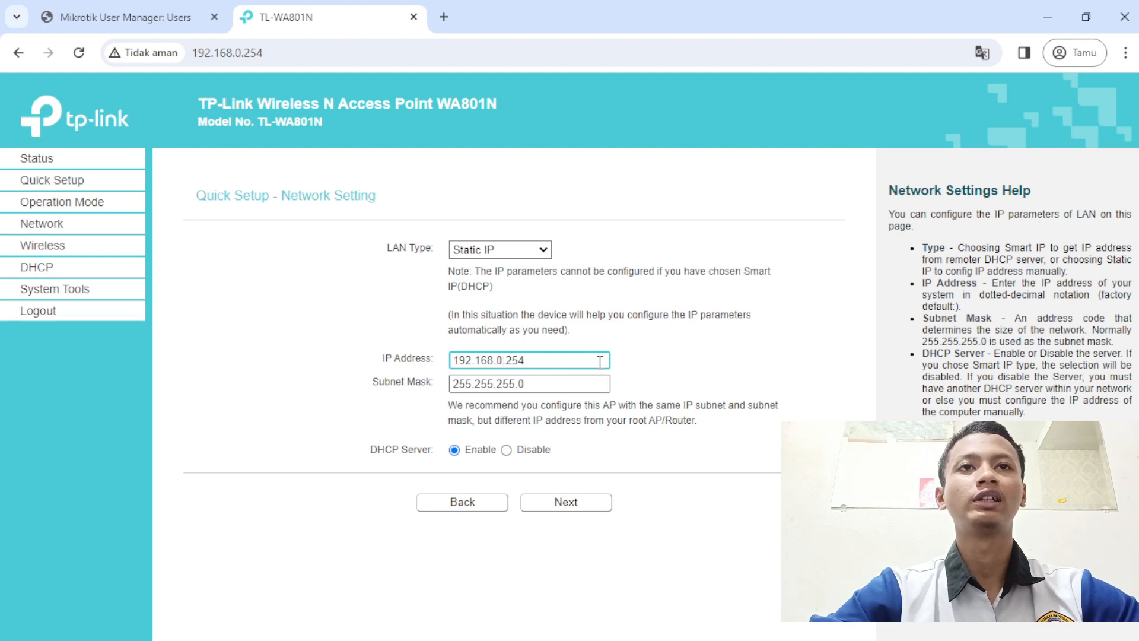
pyautogui.press('BackSpace')
pyautogui.press('BackSpace')
pyautogui.write('200')
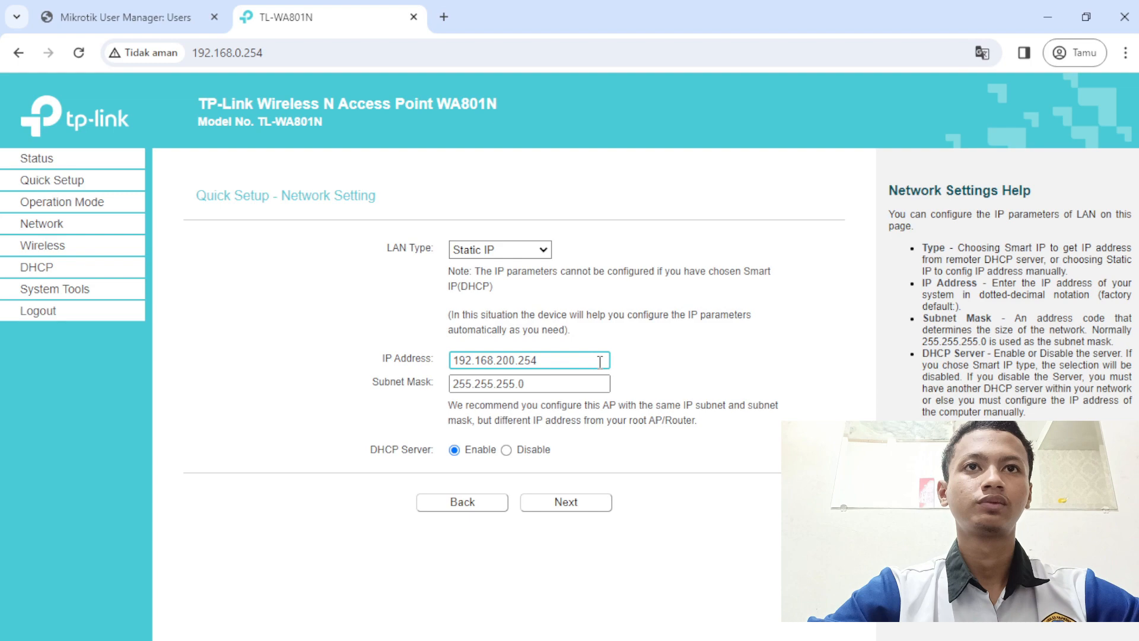
pyautogui.click(507, 449)
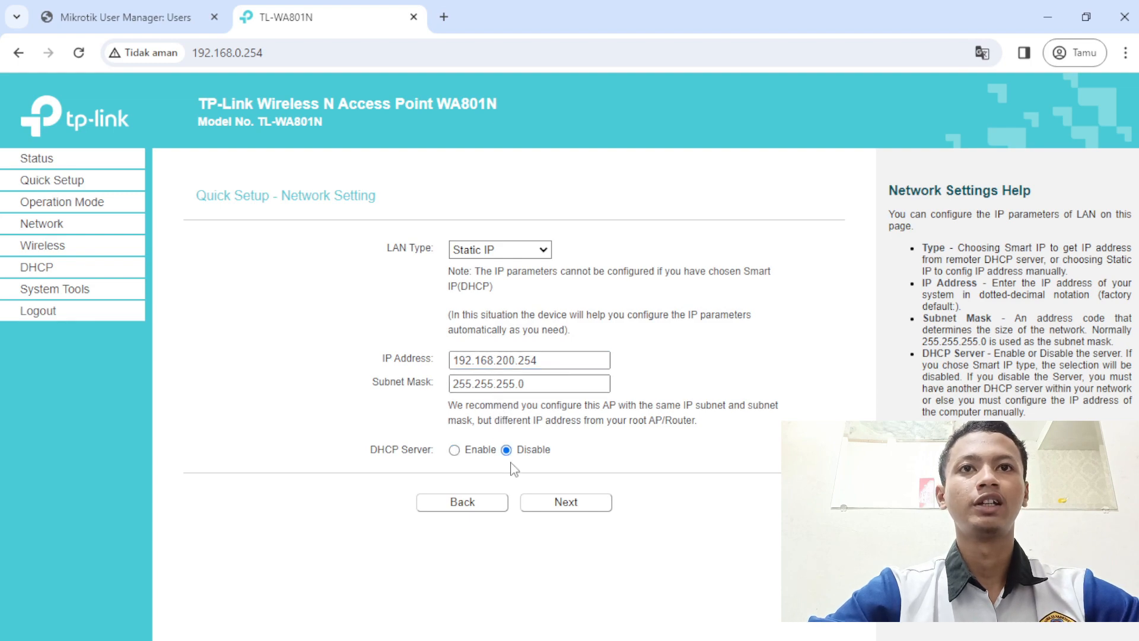
pyautogui.click(542, 505)
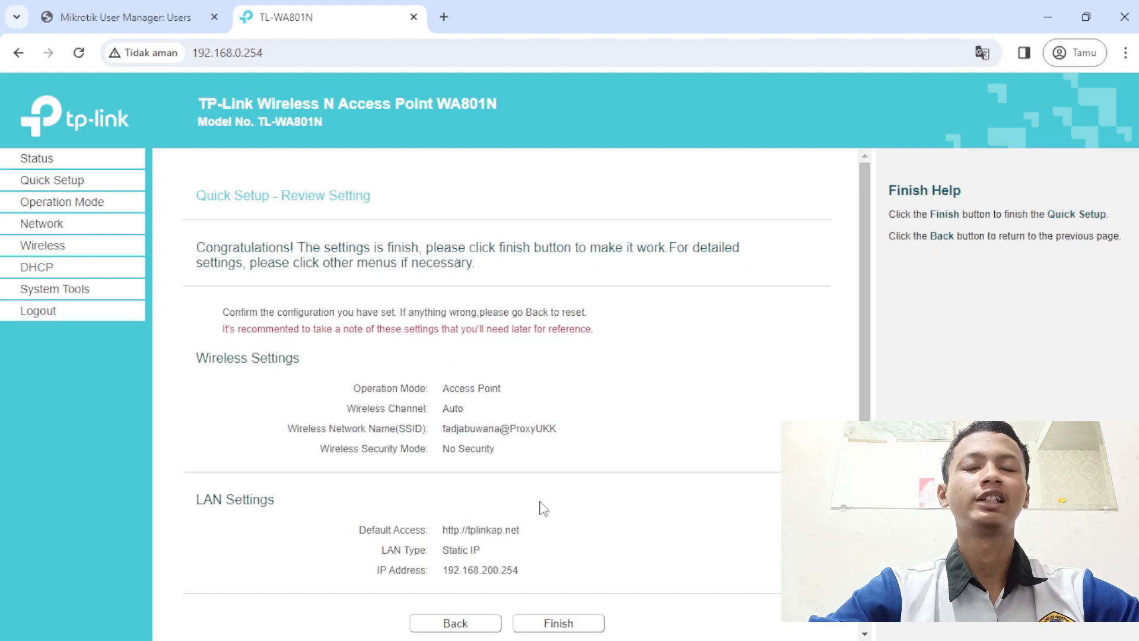
pyautogui.scroll(-1, 543, 508)
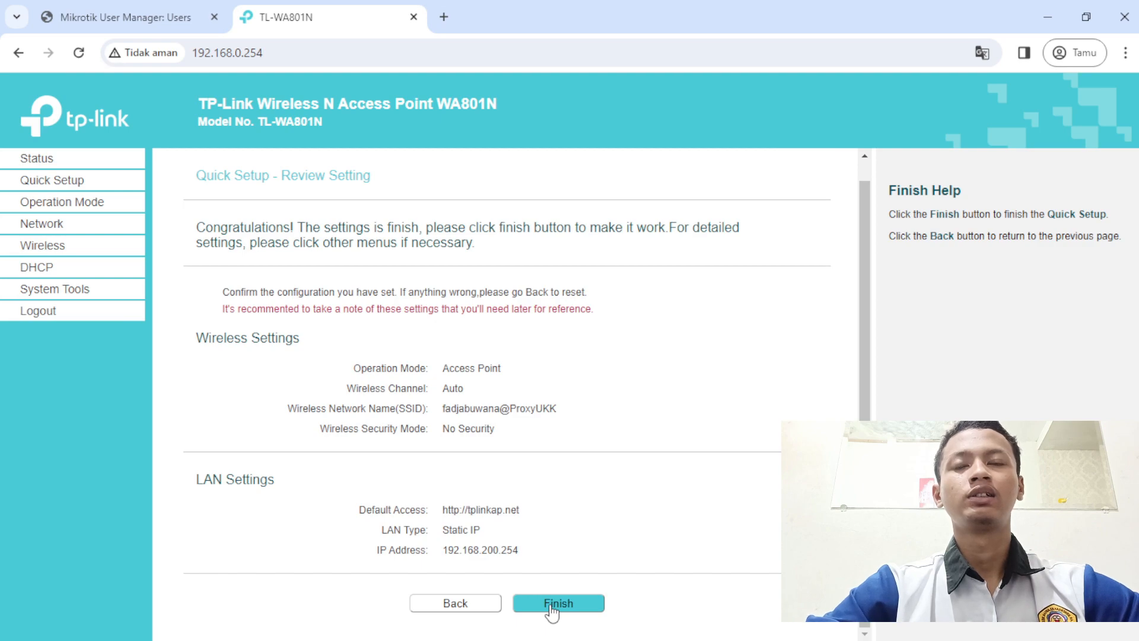
# - Apply the quick setup so the access point reboots, then return to the User Manager users page
pyautogui.click(535, 608)
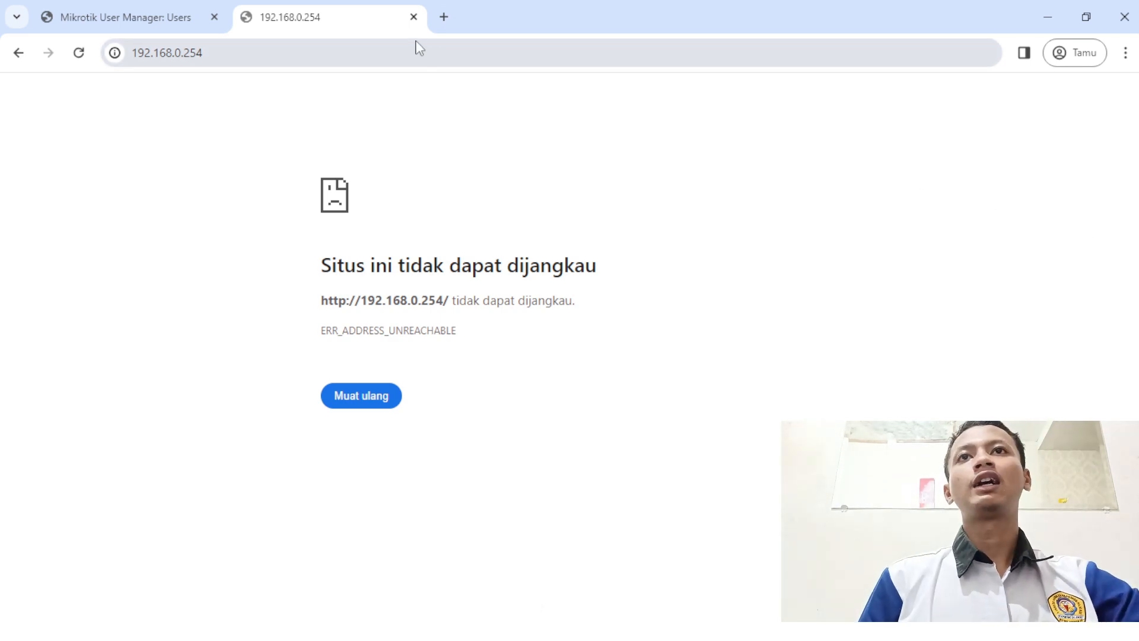
pyautogui.click(156, 6)
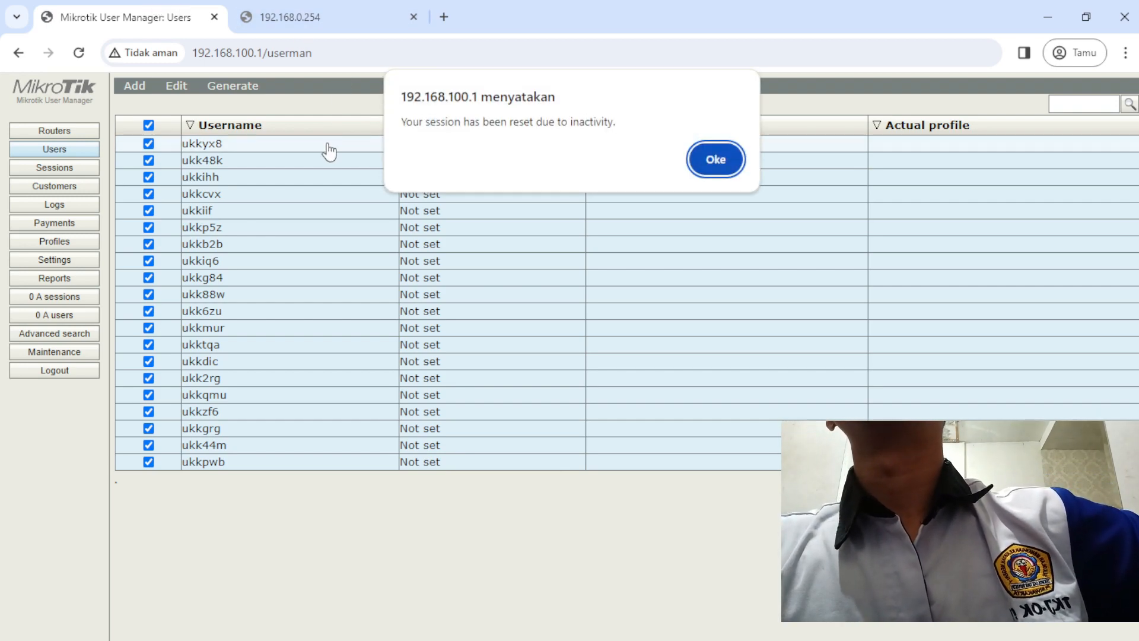
# - Dismiss the inactivity notice, log back in to User Manager, and open the first user's details
pyautogui.click(716, 159)
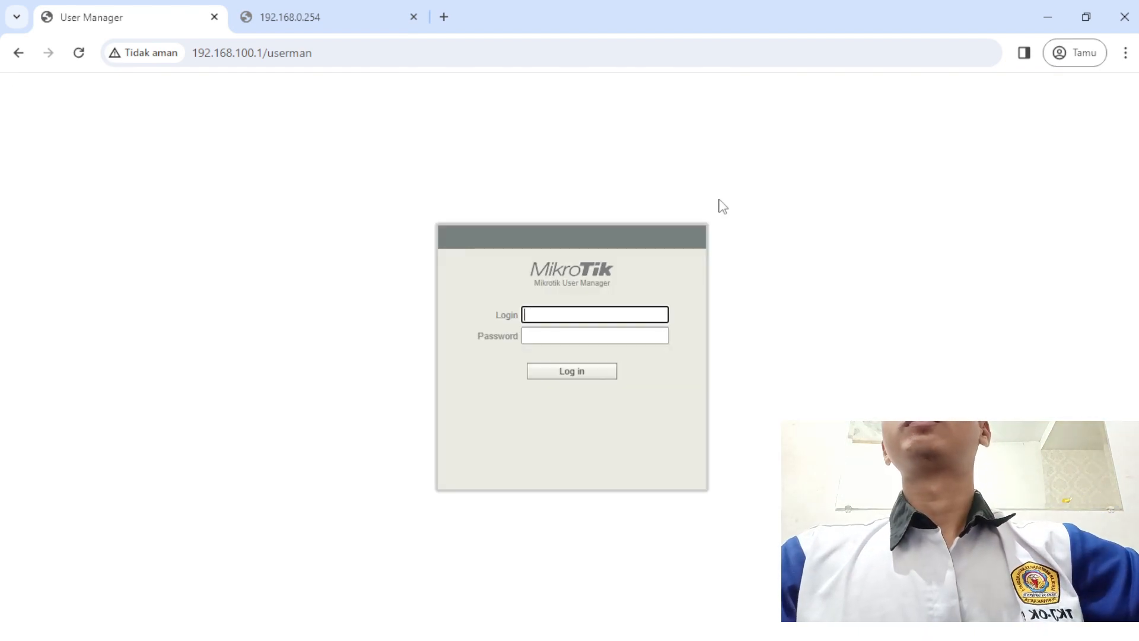
pyautogui.write('admihn')
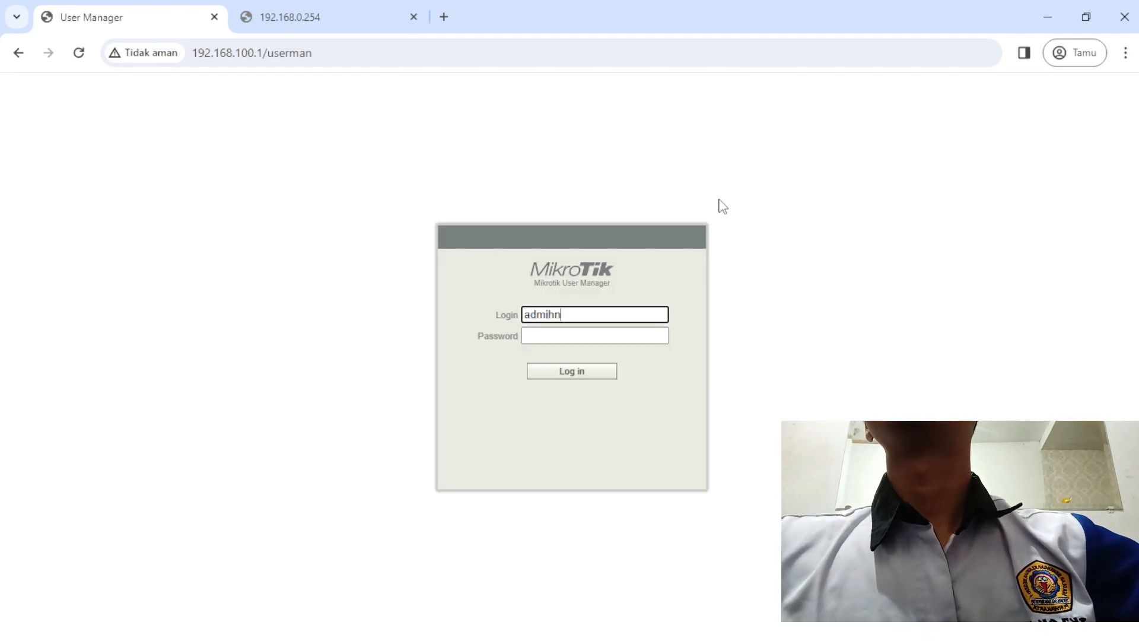
pyautogui.press('BackSpace')
pyautogui.press('BackSpace')
pyautogui.write('n')
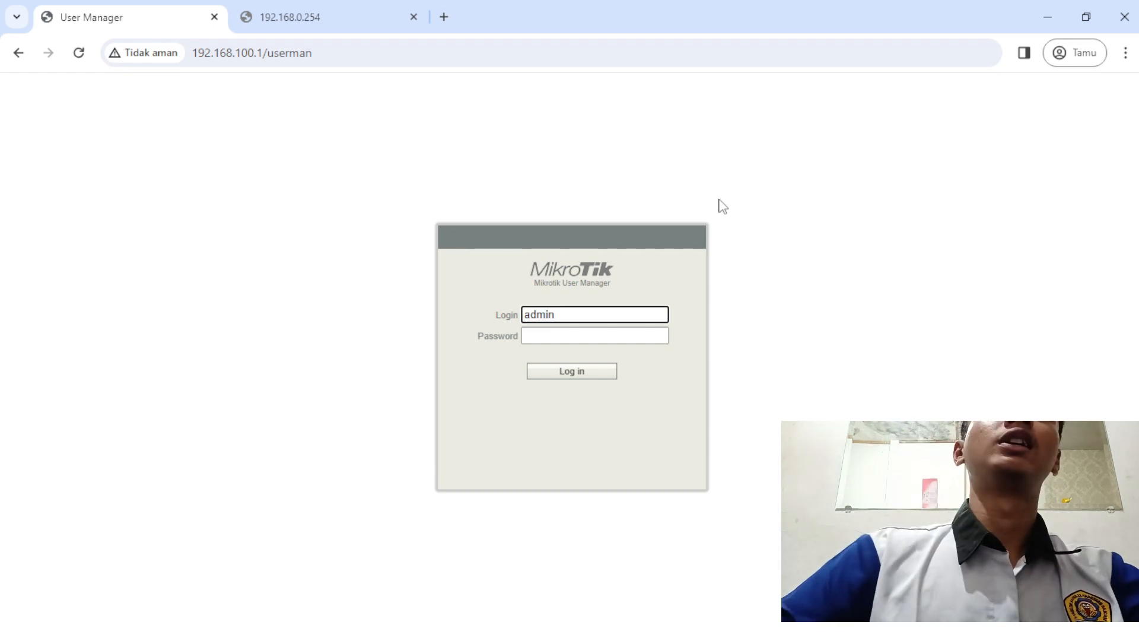
pyautogui.press('Return')
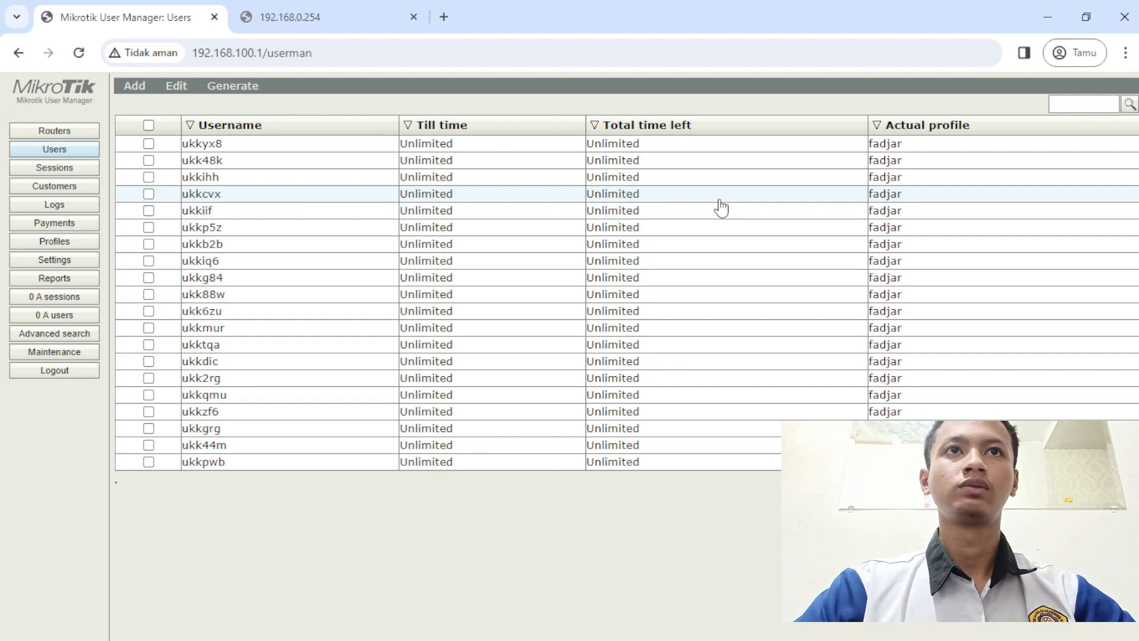
pyautogui.click(355, 149)
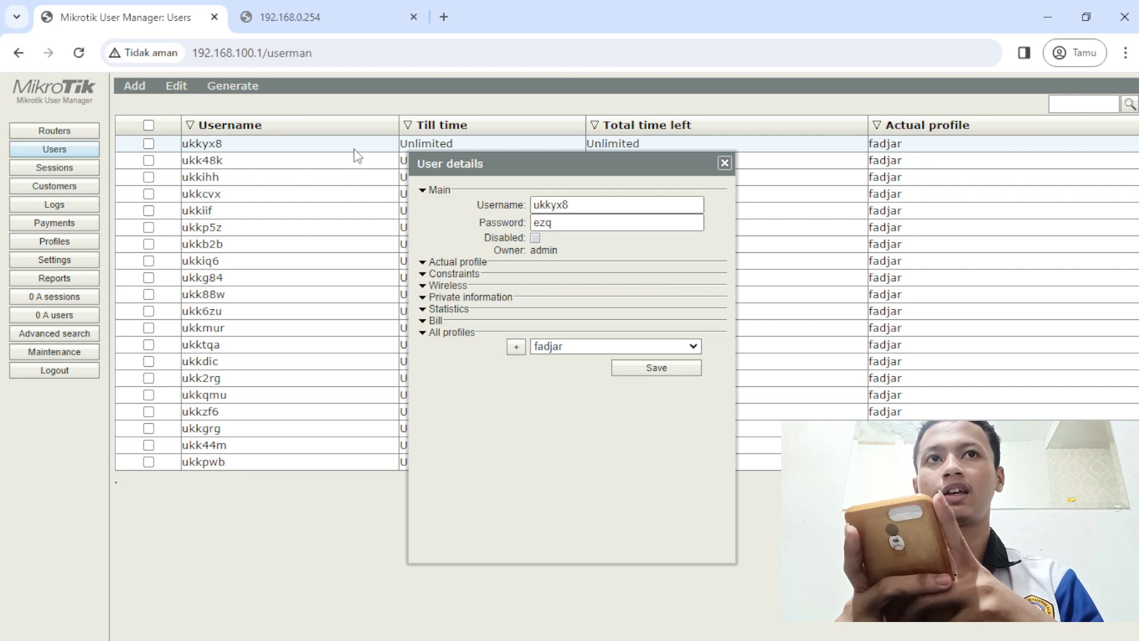
# - Close the user details, minimize Chrome, and open IP > Firewall > Filter Rules in WinBox
pyautogui.click(725, 165)
pyautogui.click(1043, 7)
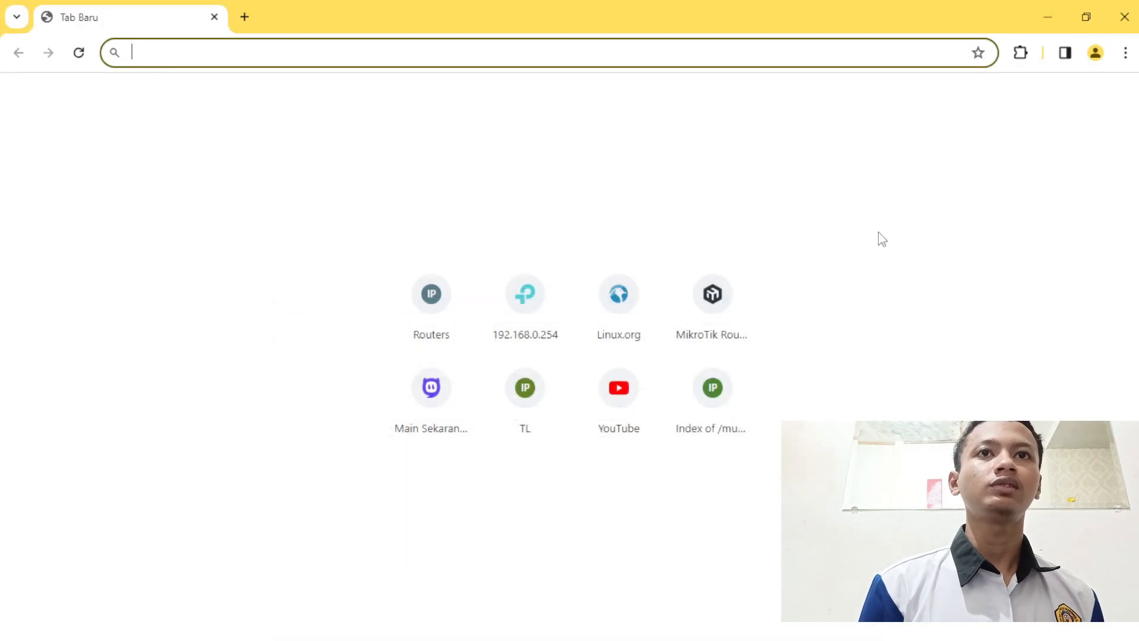
pyautogui.click(1045, 17)
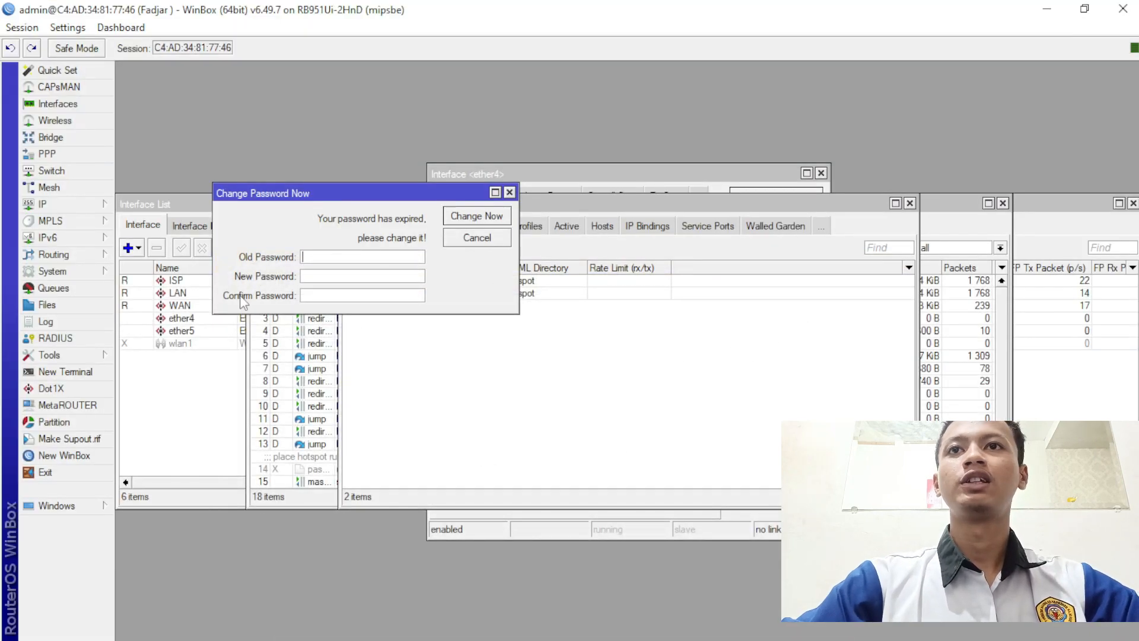
pyautogui.click(56, 202)
pyautogui.click(140, 339)
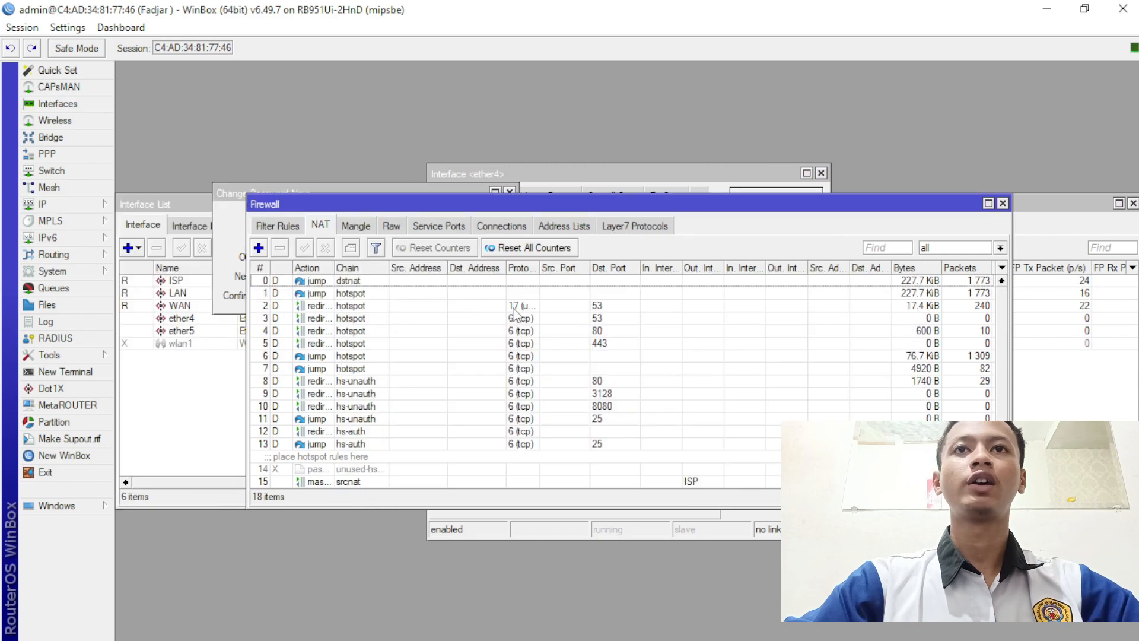
pyautogui.click(303, 228)
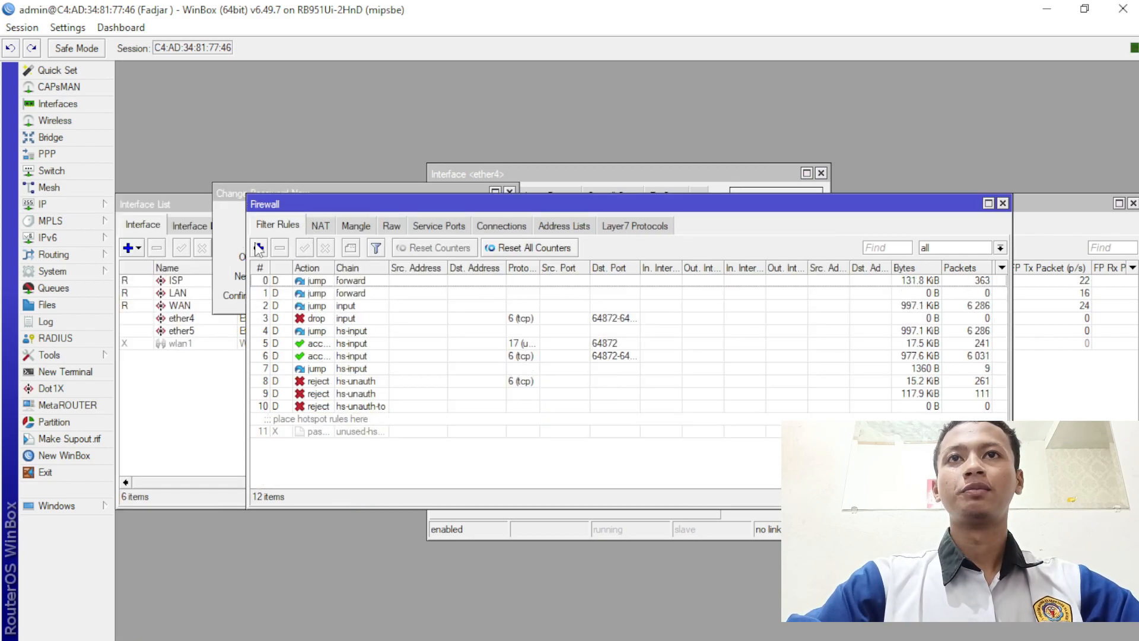
# - Add a filter rule with chain input, protocol icmp, source 192.168.100.2-192.168.100.50
pyautogui.click(258, 248)
pyautogui.click(672, 185)
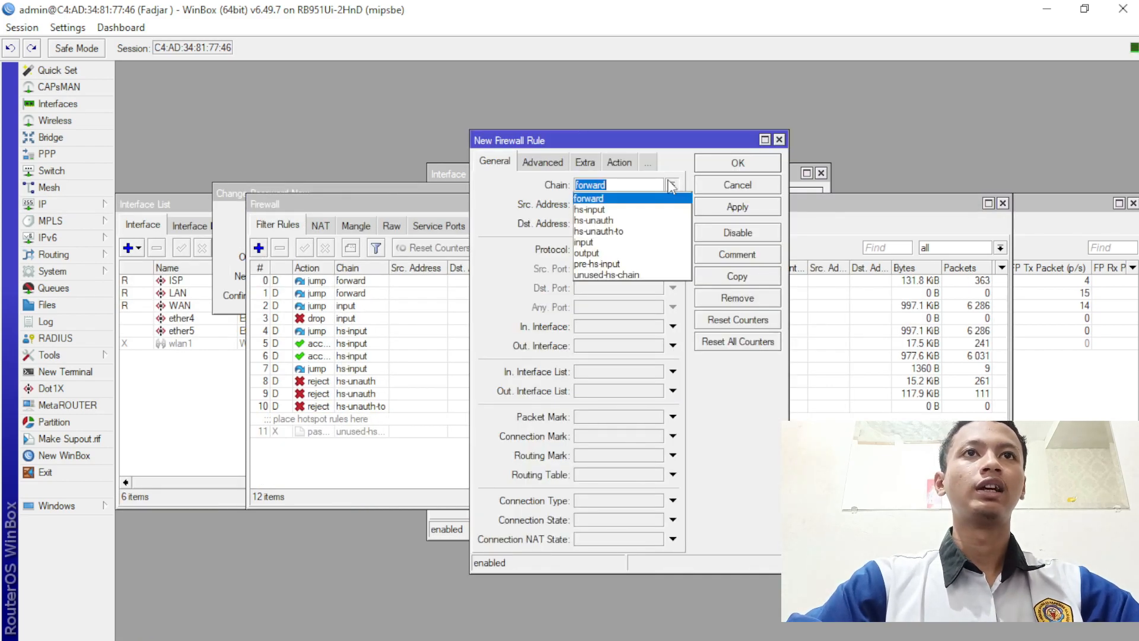
pyautogui.click(664, 242)
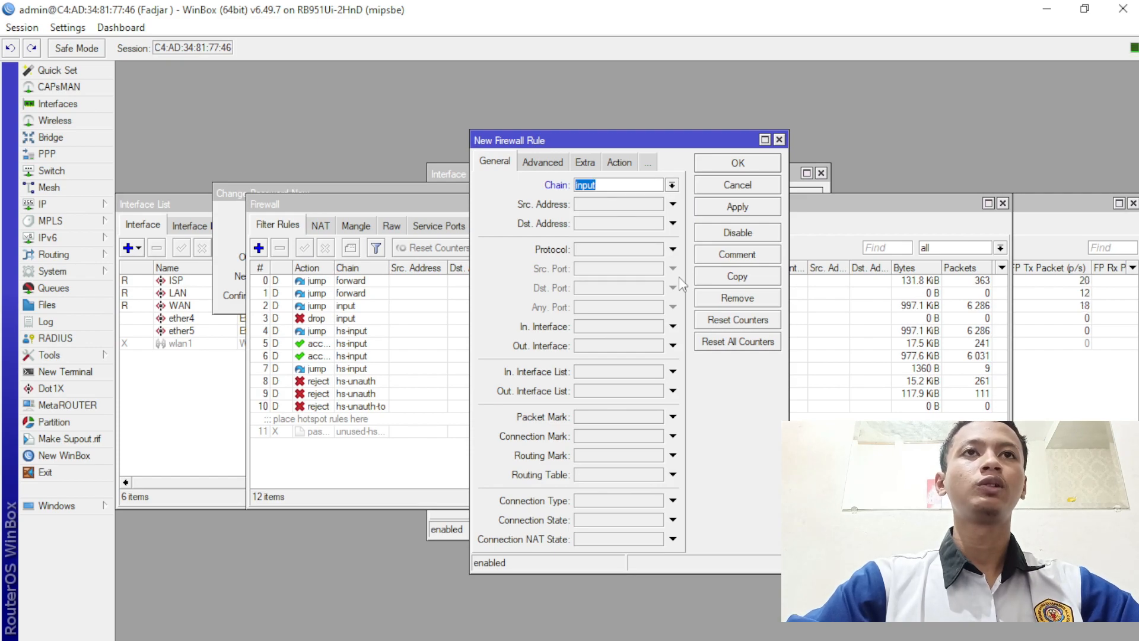
pyautogui.click(673, 249)
pyautogui.click(668, 249)
pyautogui.click(670, 261)
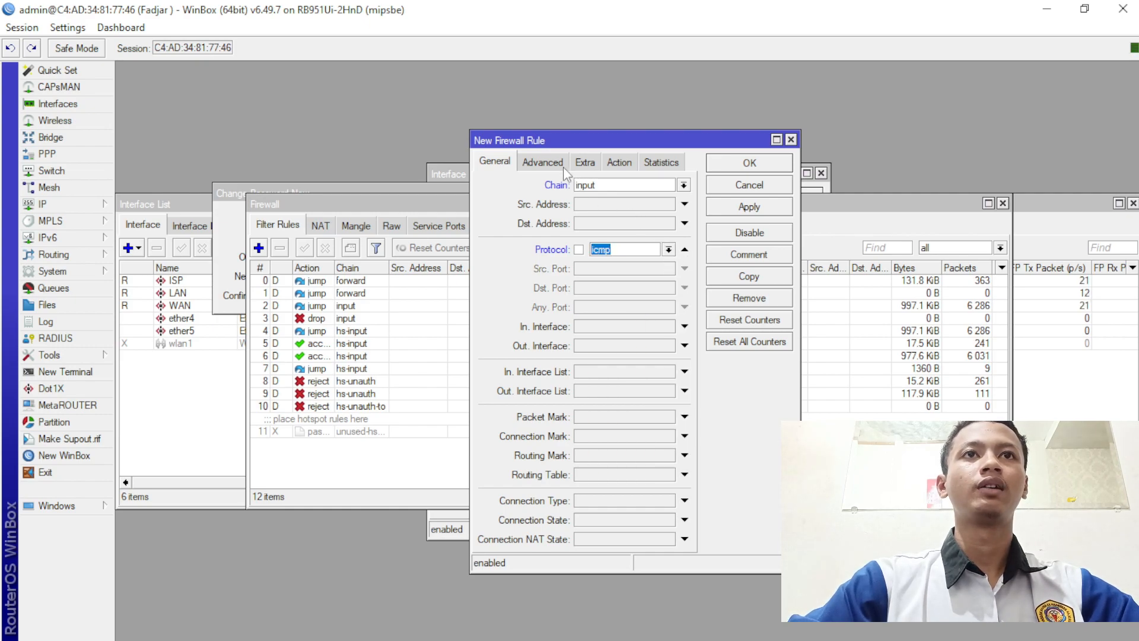
pyautogui.click(631, 203)
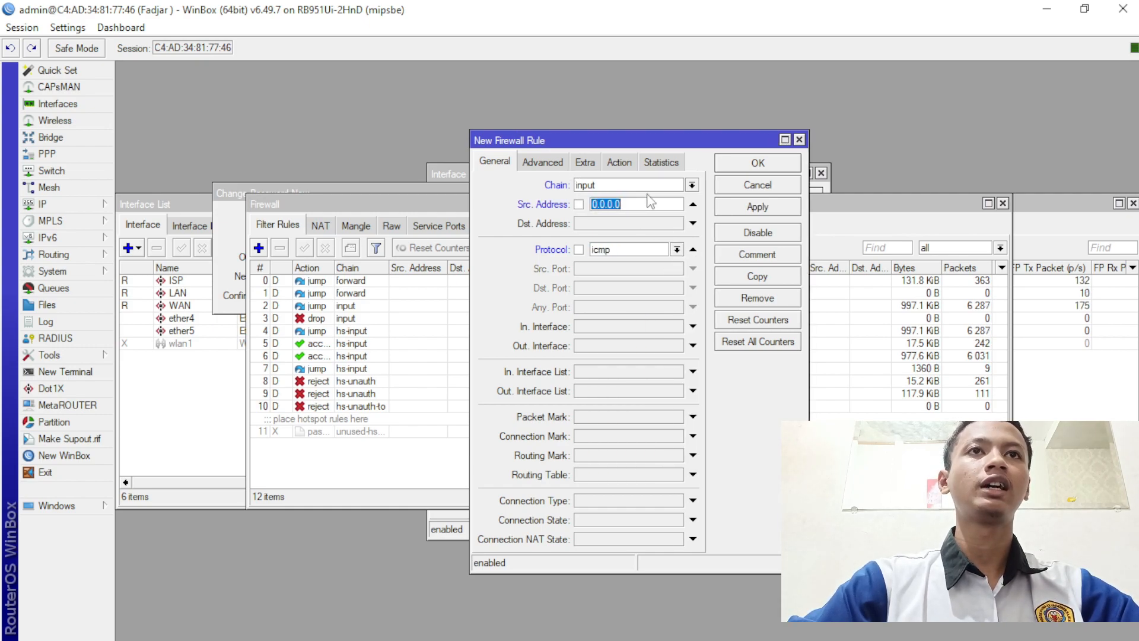
pyautogui.write('192')
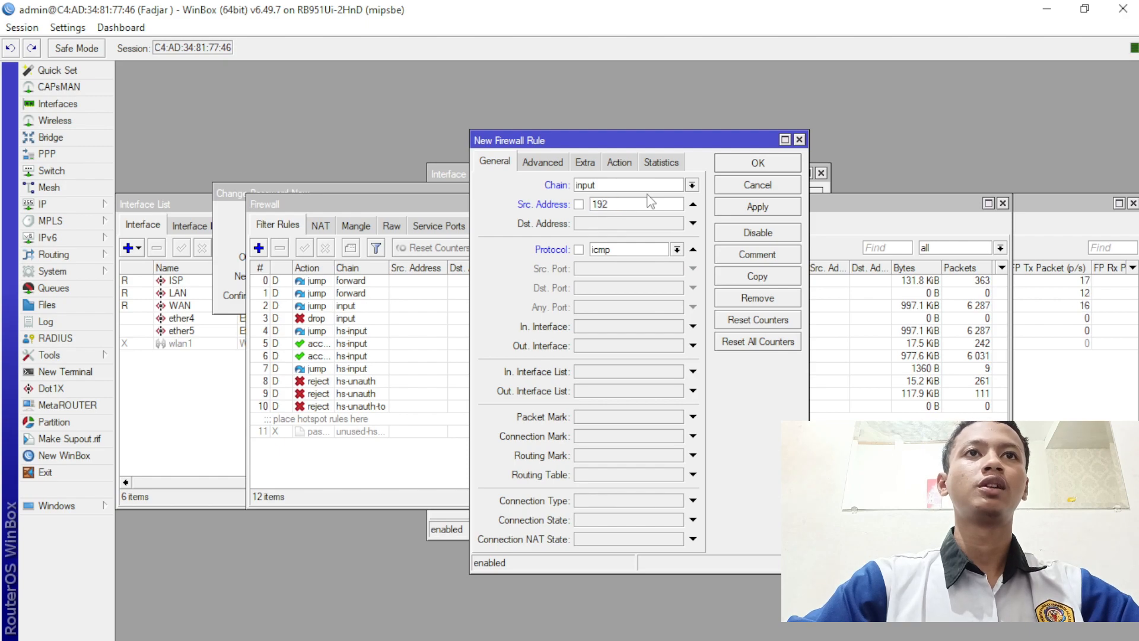
pyautogui.write('.168.1')
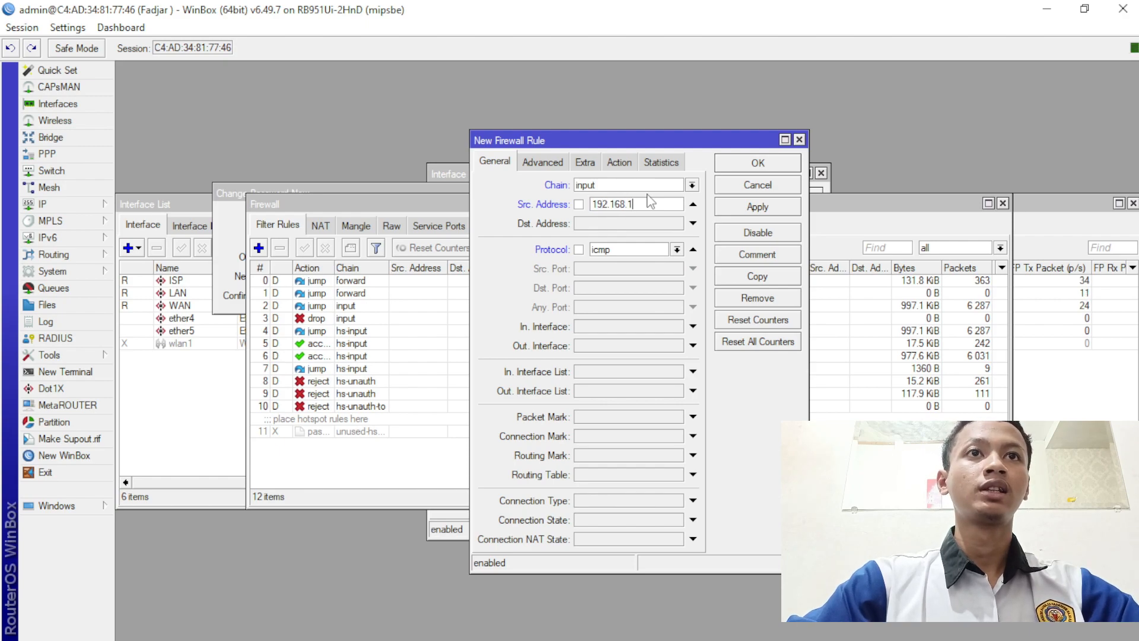
pyautogui.write('00')
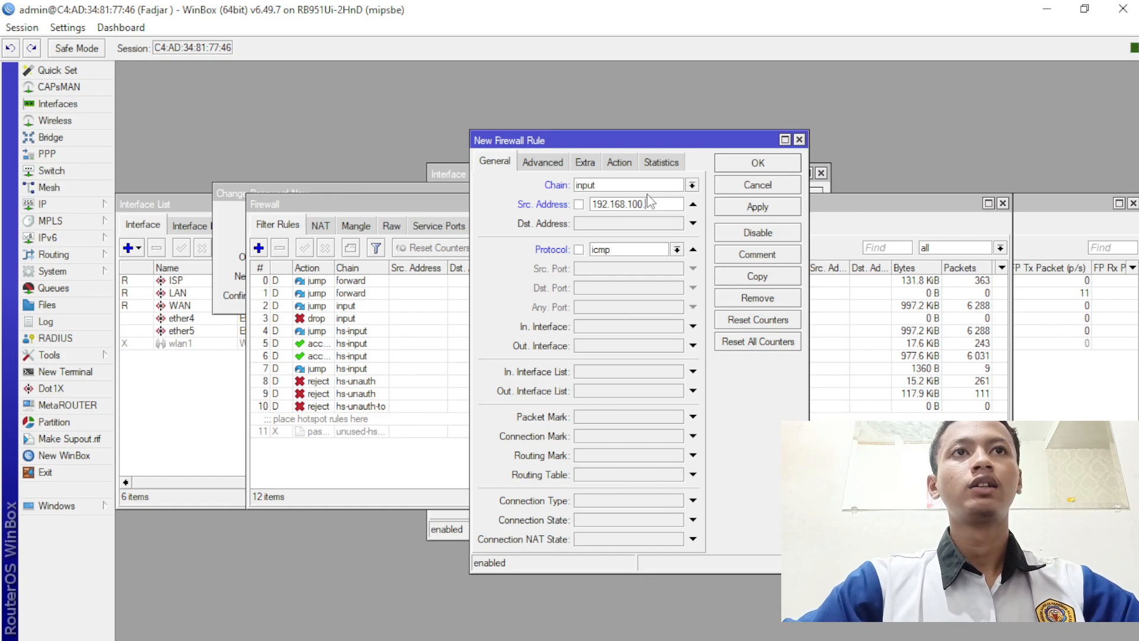
pyautogui.write('1')
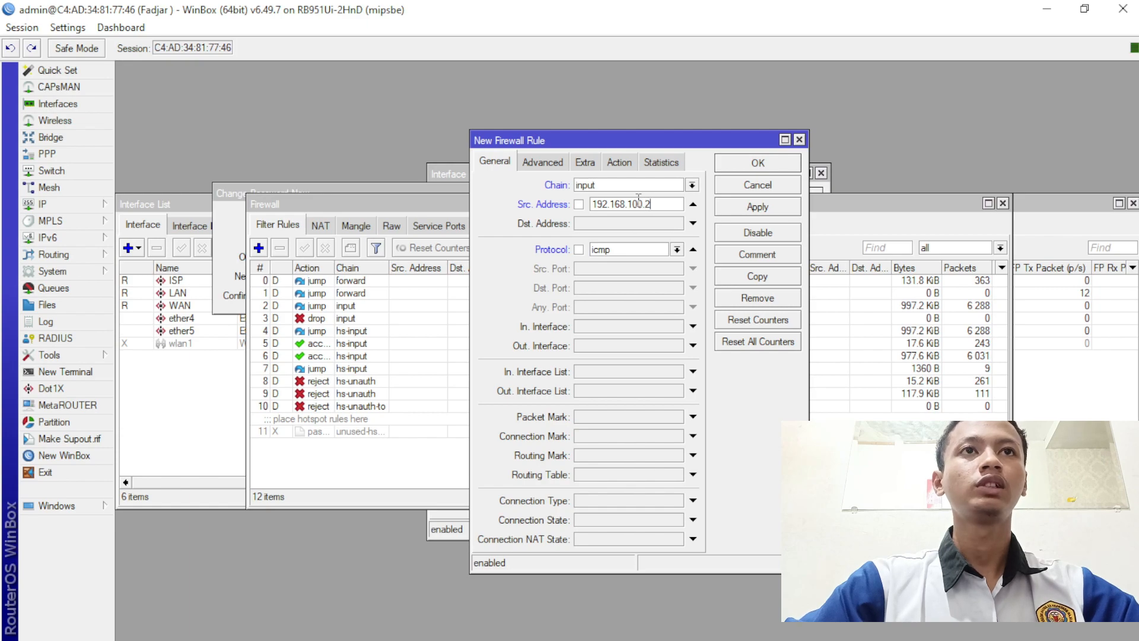
pyautogui.write('1')
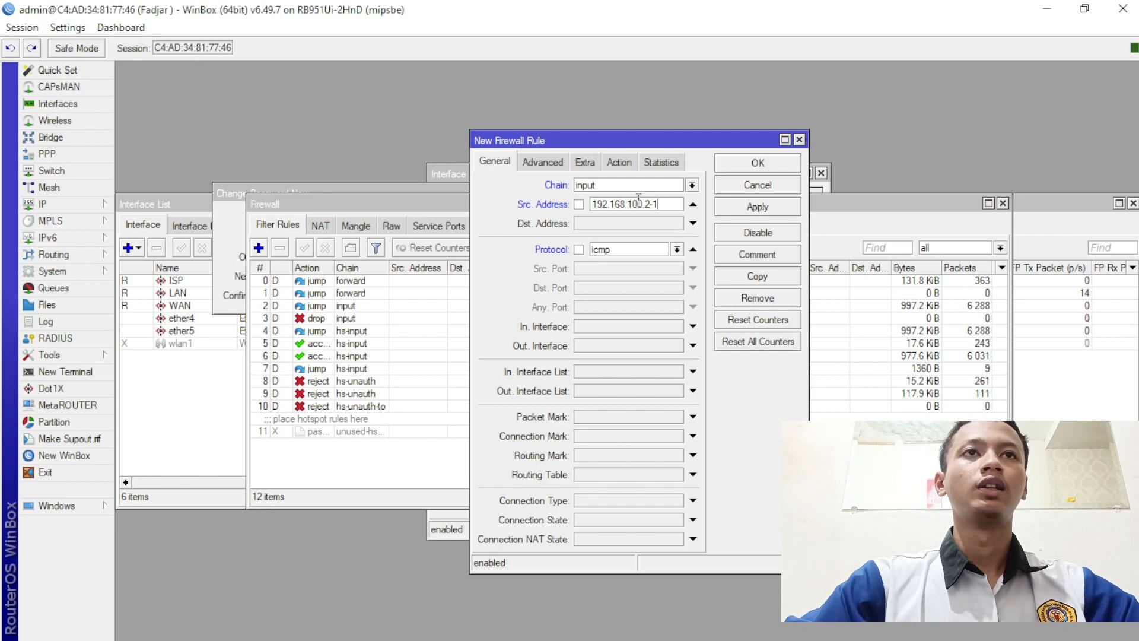
pyautogui.write('92.168')
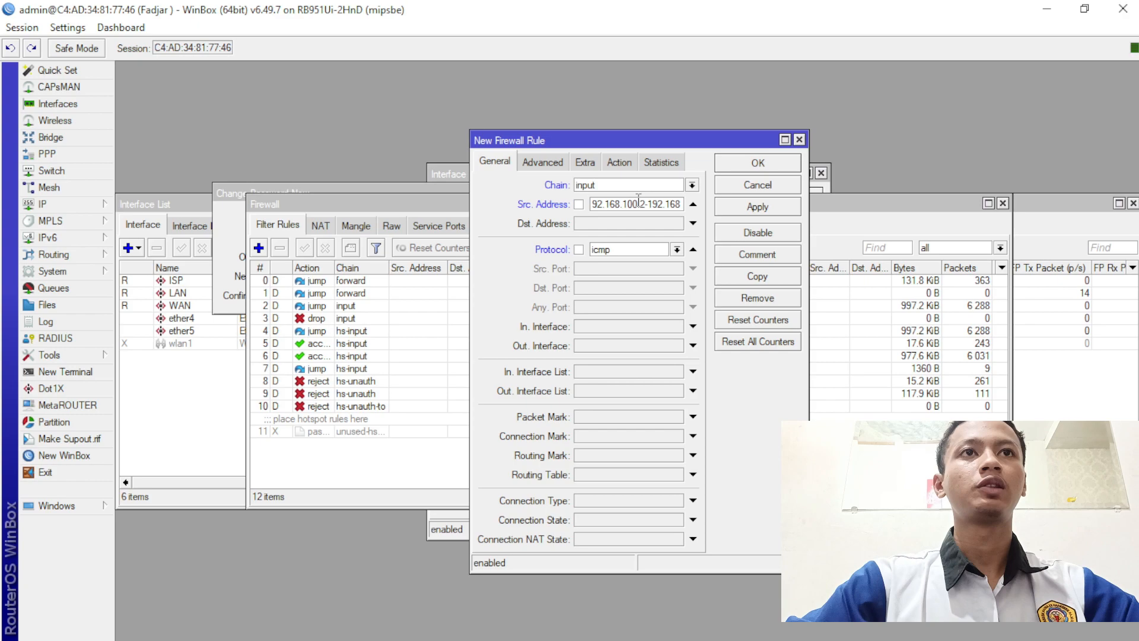
pyautogui.write('.100')
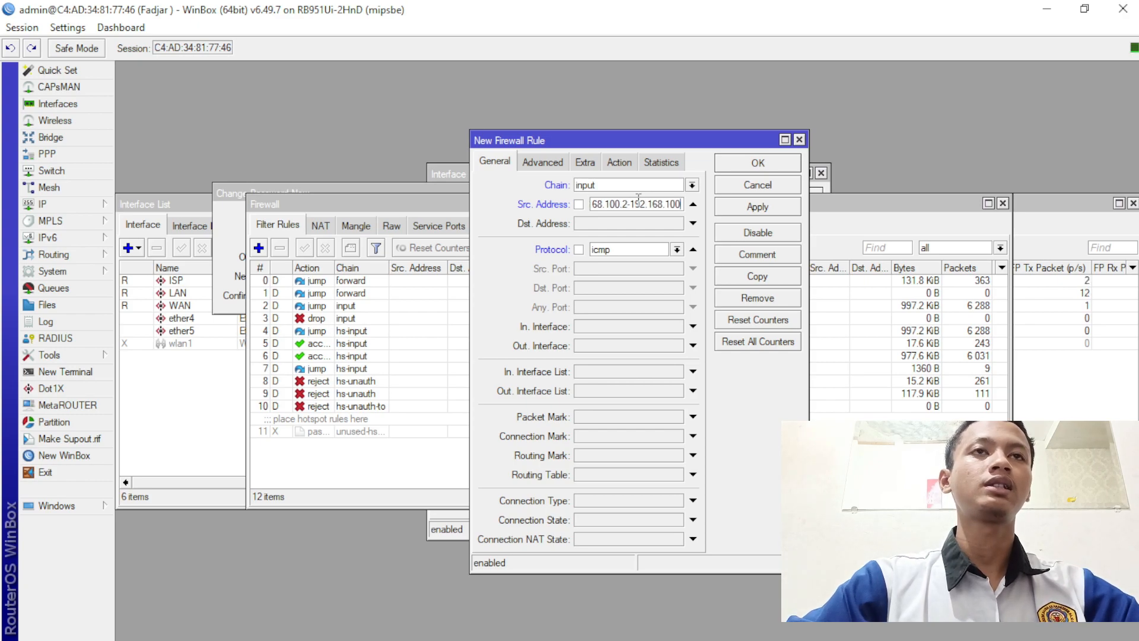
pyautogui.write('.')
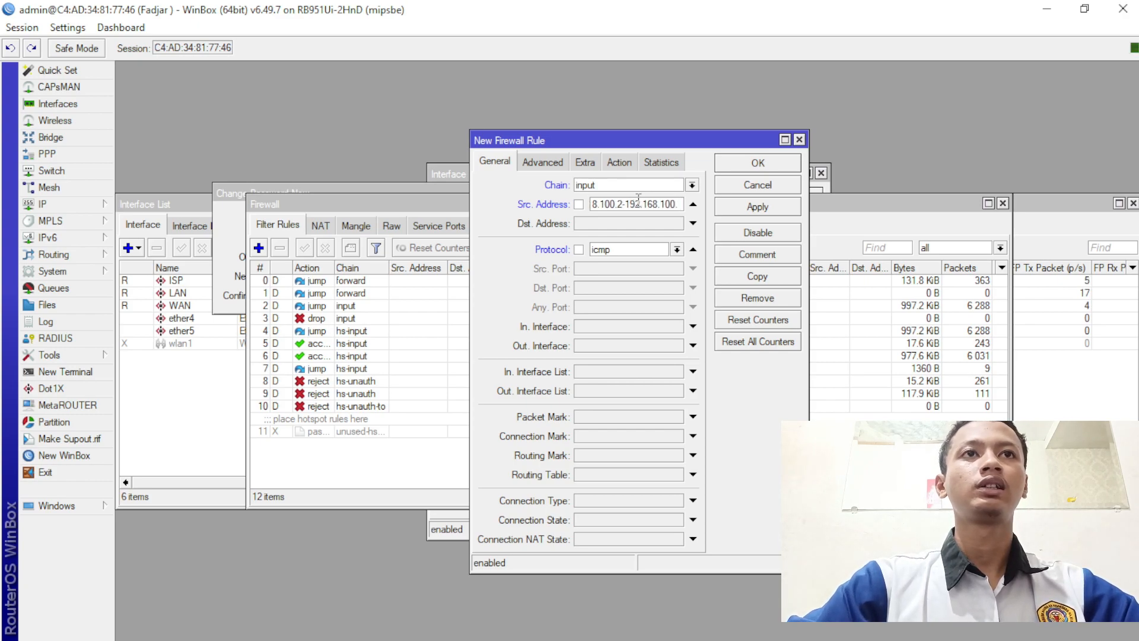
pyautogui.write('50')
pyautogui.click(632, 204)
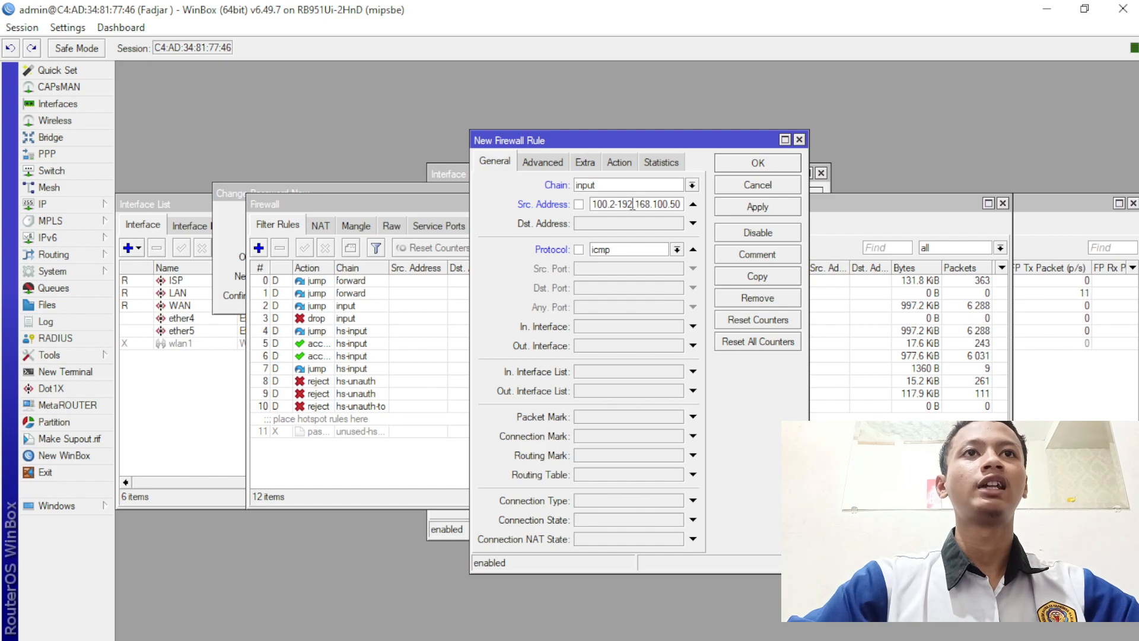
pyautogui.moveTo(632, 204); pyautogui.dragTo(688, 229)
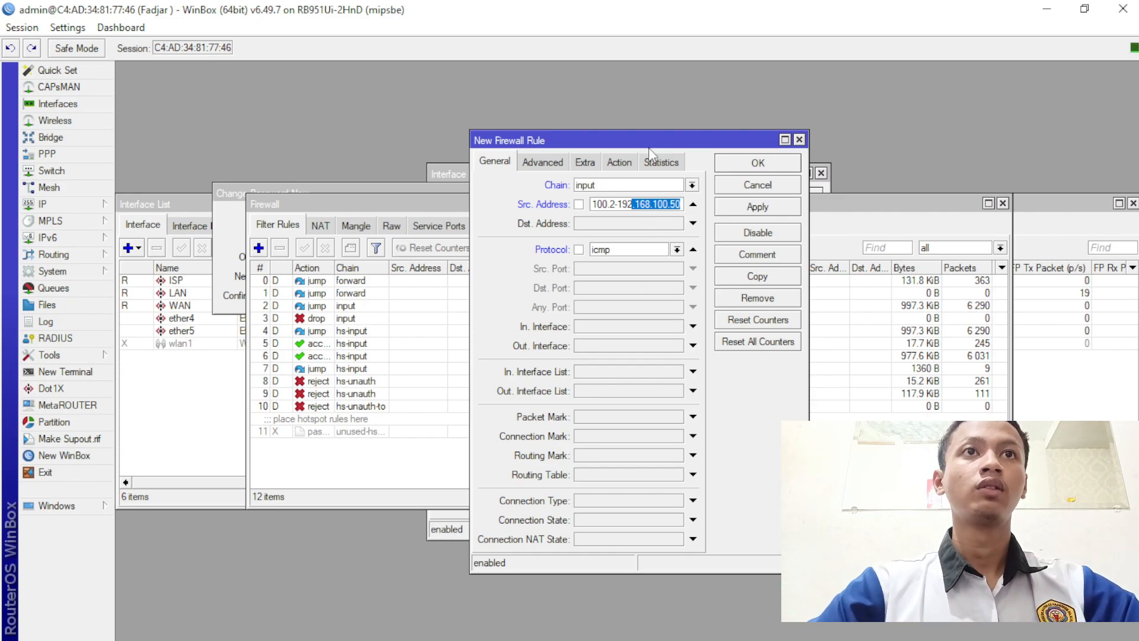
# - Set the new rule's action to drop
pyautogui.moveTo(648, 144); pyautogui.dragTo(640, 145)
pyautogui.click(612, 164)
pyautogui.click(599, 187)
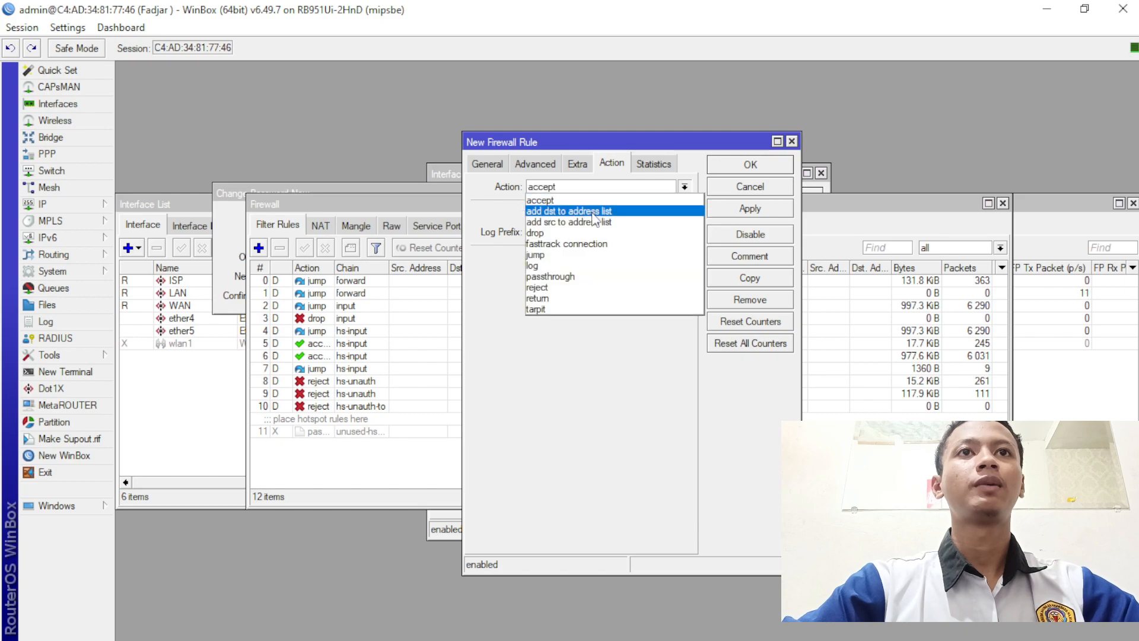
pyautogui.click(593, 233)
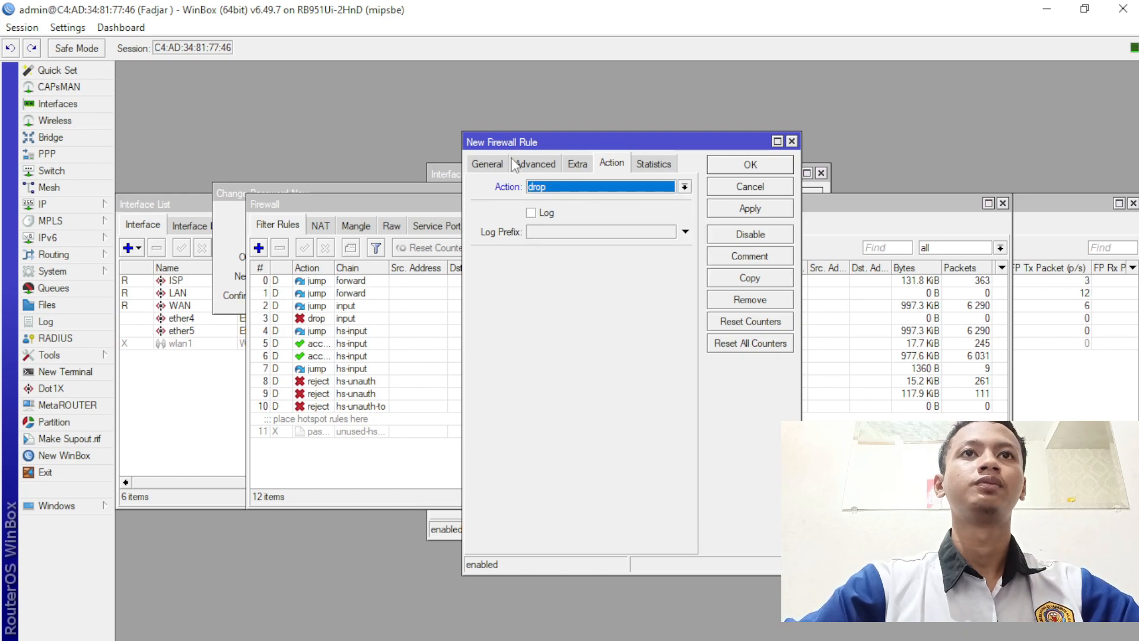
pyautogui.click(494, 165)
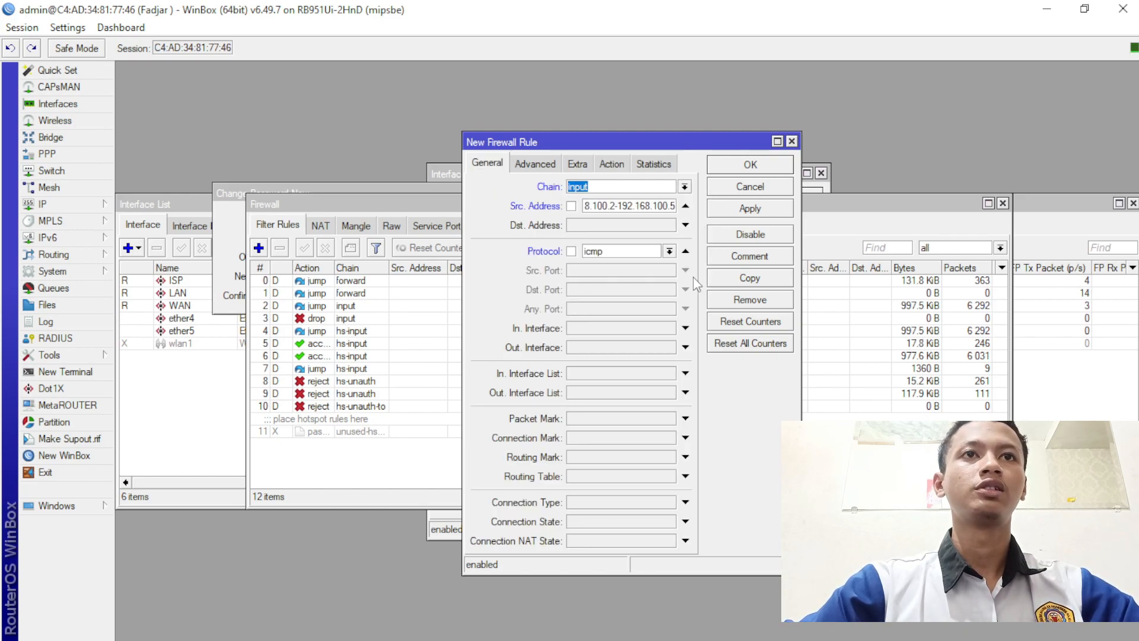
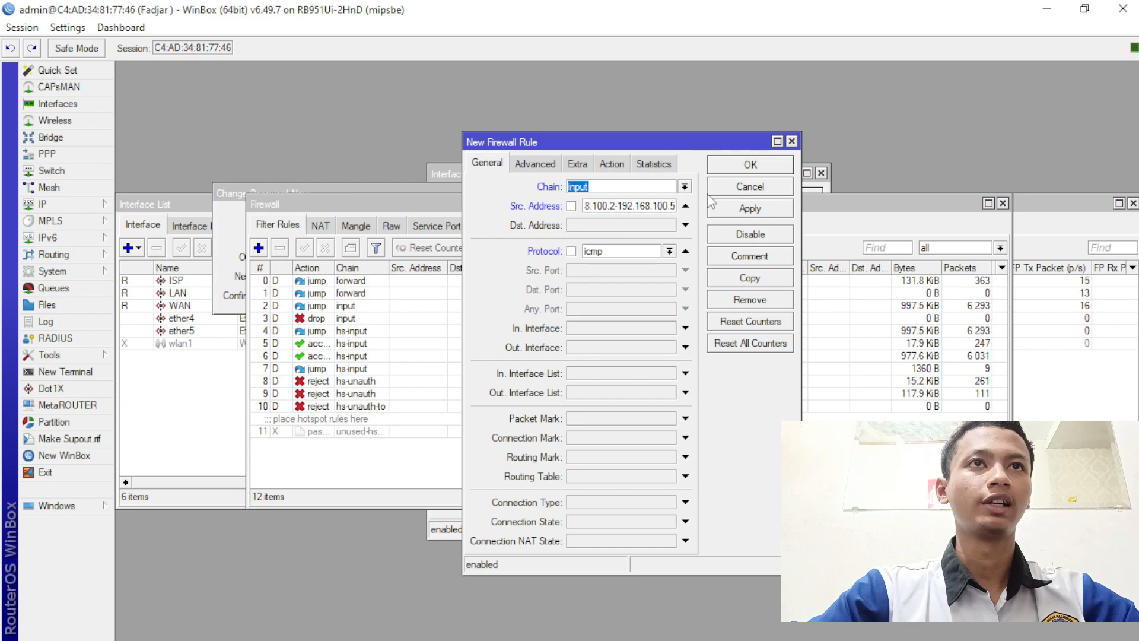
# - Apply the ICMP input drop rule and close its dialog, creating rule 12
pyautogui.click(525, 166)
pyautogui.click(575, 164)
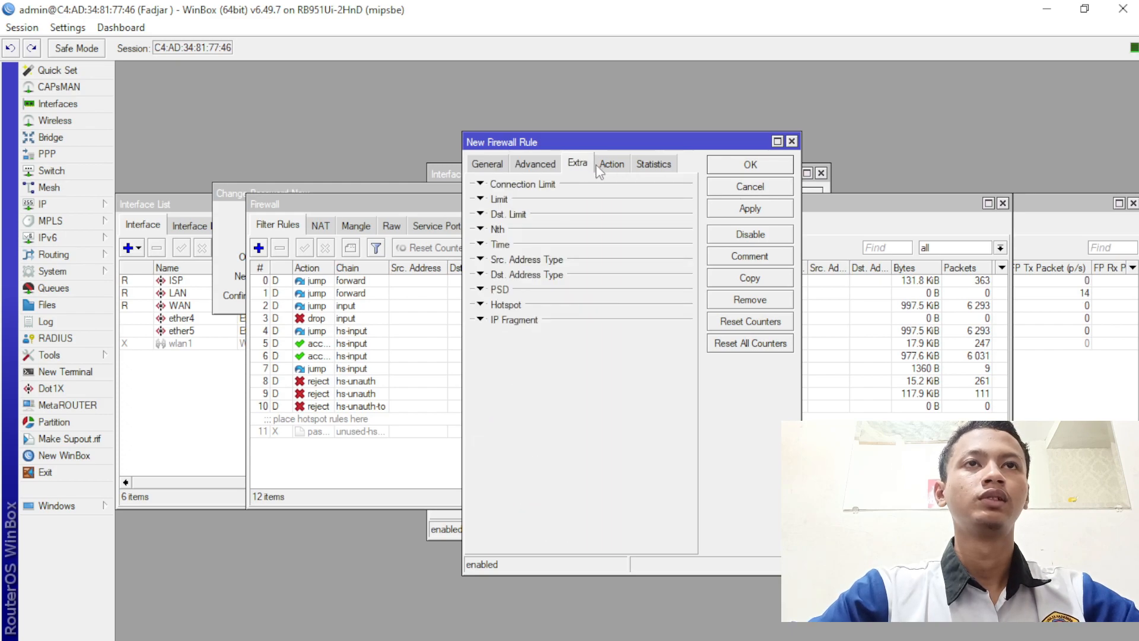
pyautogui.click(611, 164)
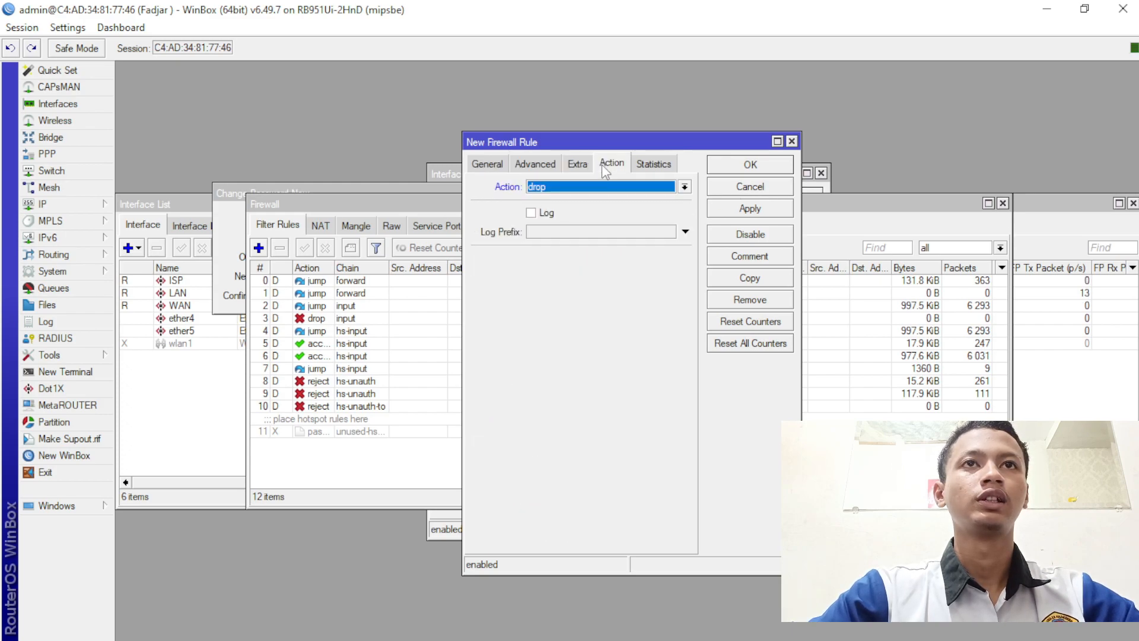
pyautogui.click(769, 218)
pyautogui.click(760, 165)
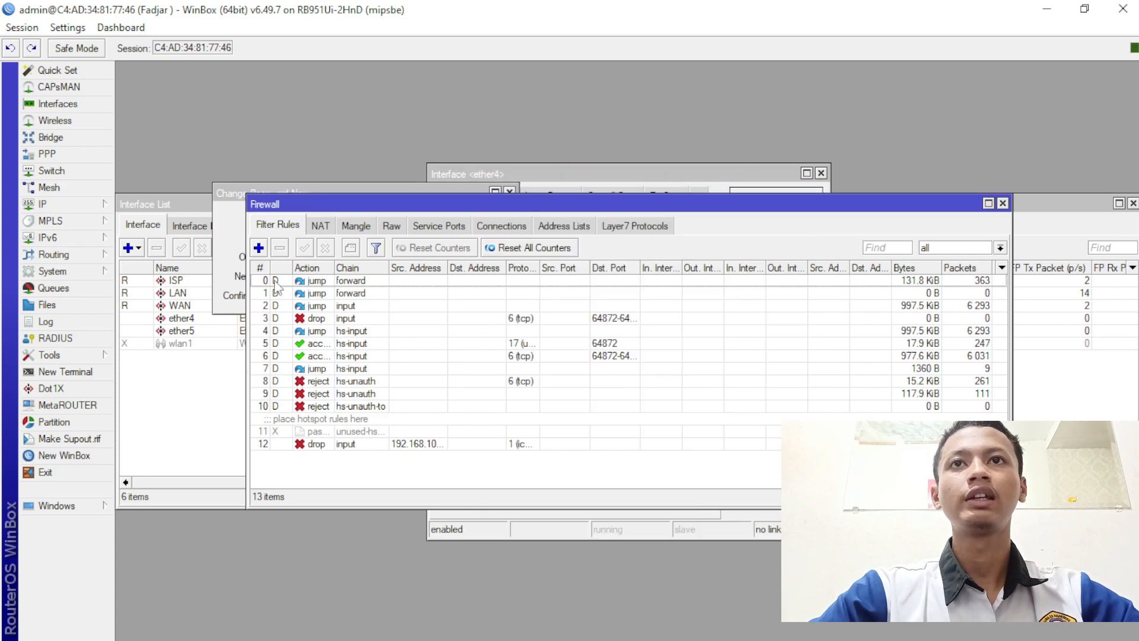
# - Start a new forward filter rule with source range 192.168.100.51-192.168.100.100
pyautogui.click(259, 248)
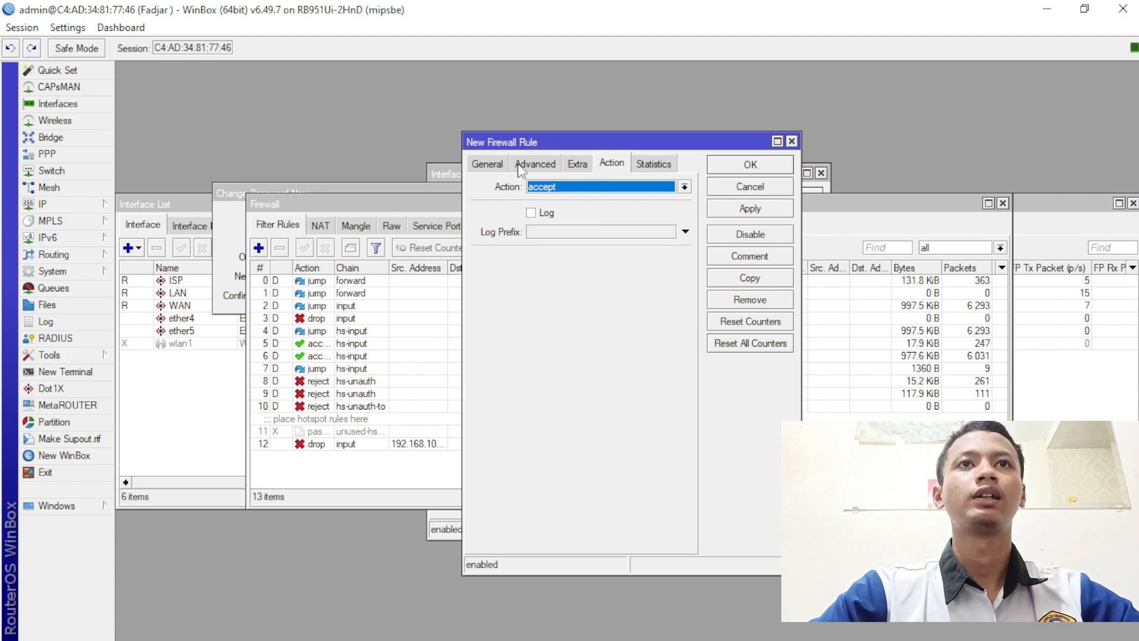
pyautogui.click(499, 166)
pyautogui.click(607, 206)
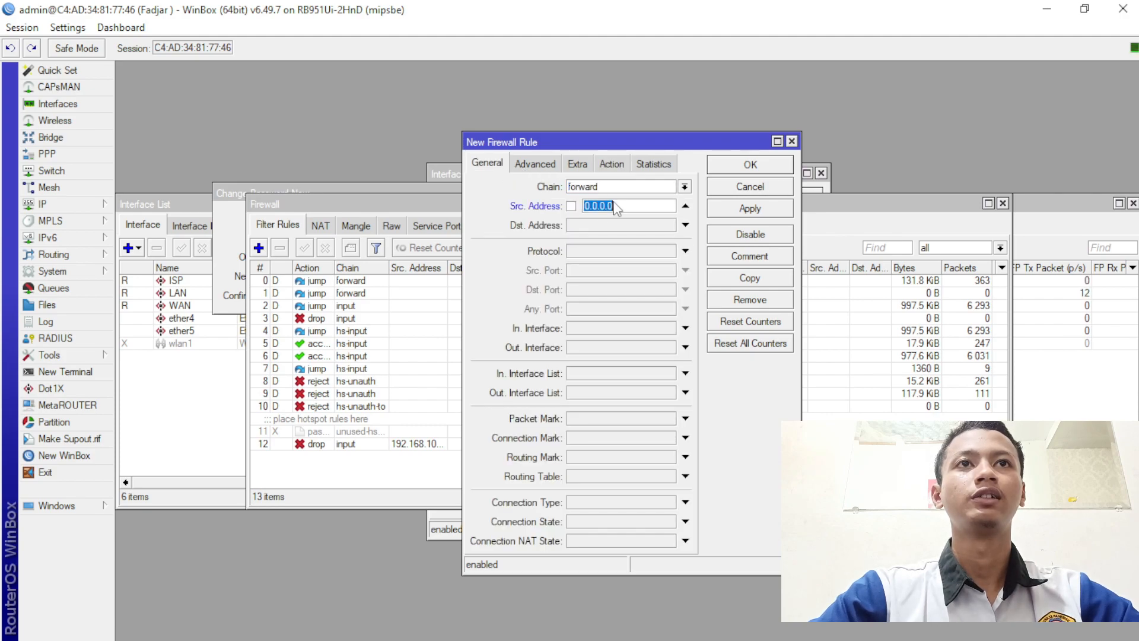
pyautogui.write('192.1')
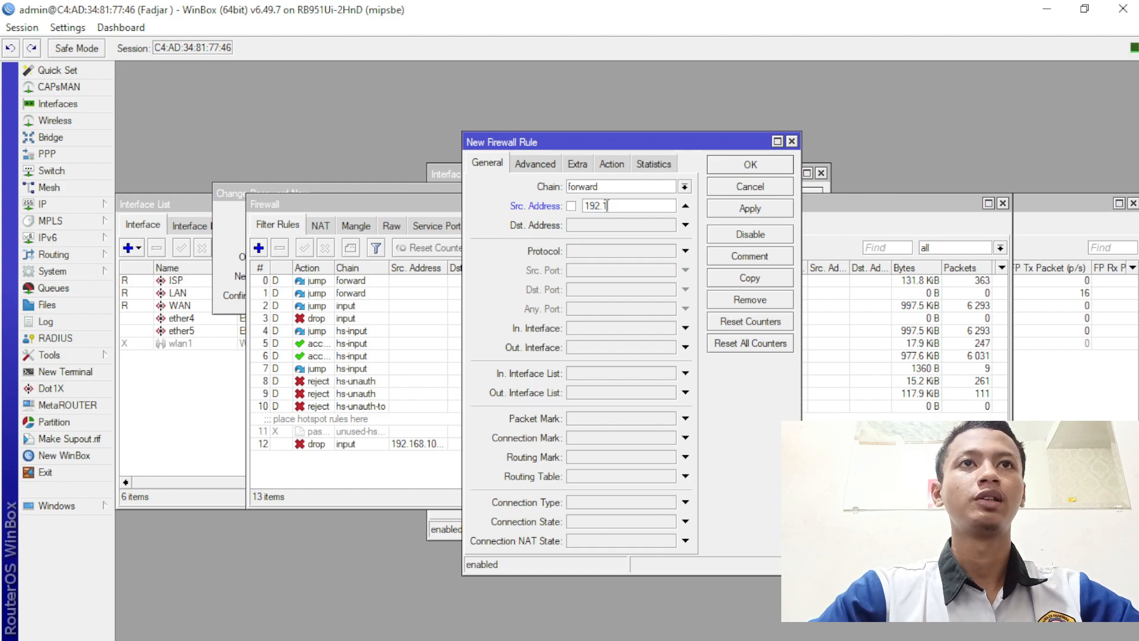
pyautogui.write('68.100')
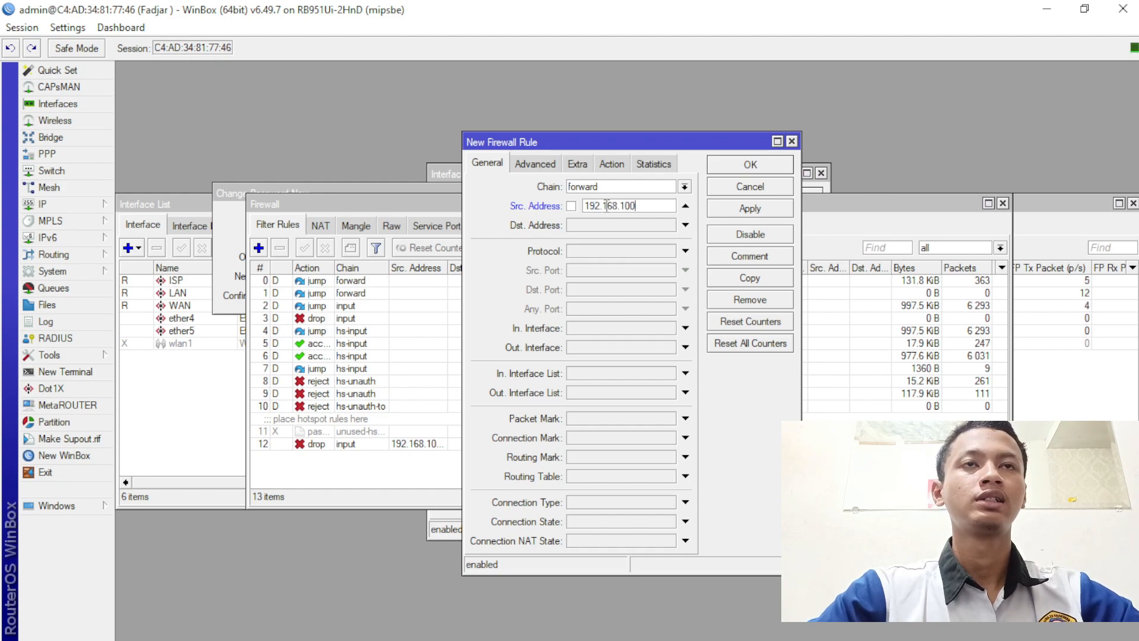
pyautogui.write('.1')
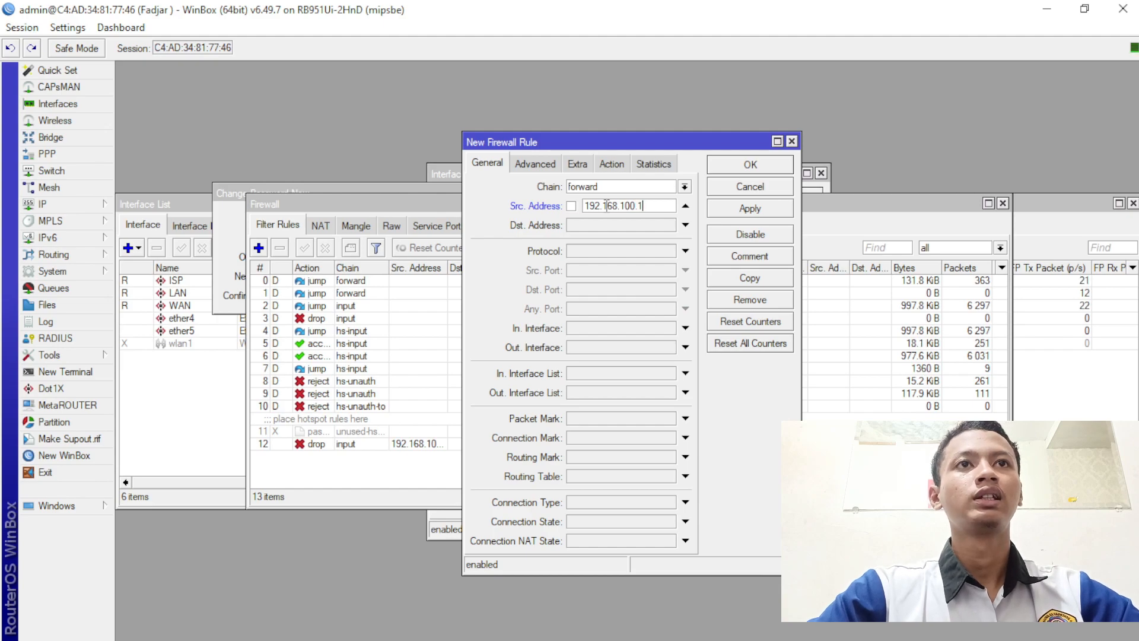
pyautogui.press('BackSpace')
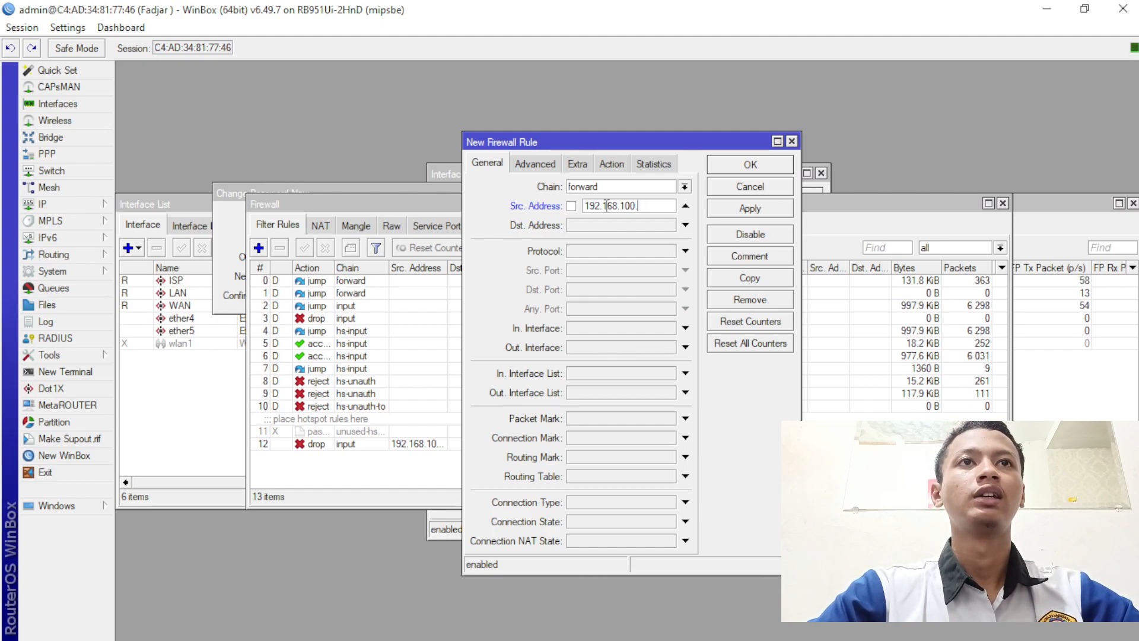
pyautogui.write('51')
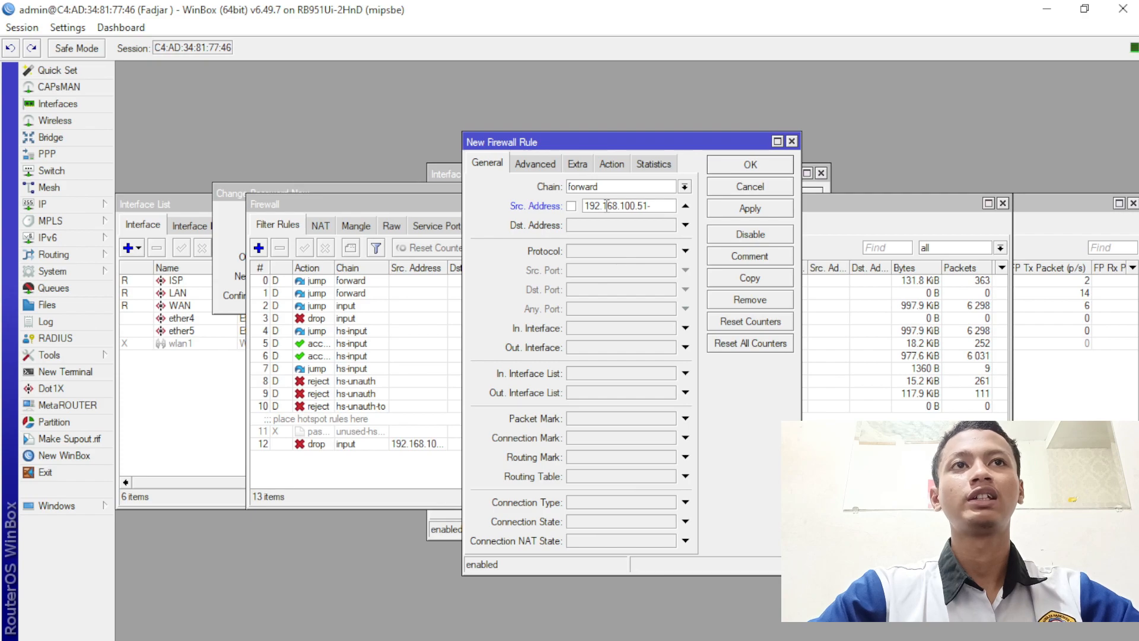
pyautogui.write('-192.')
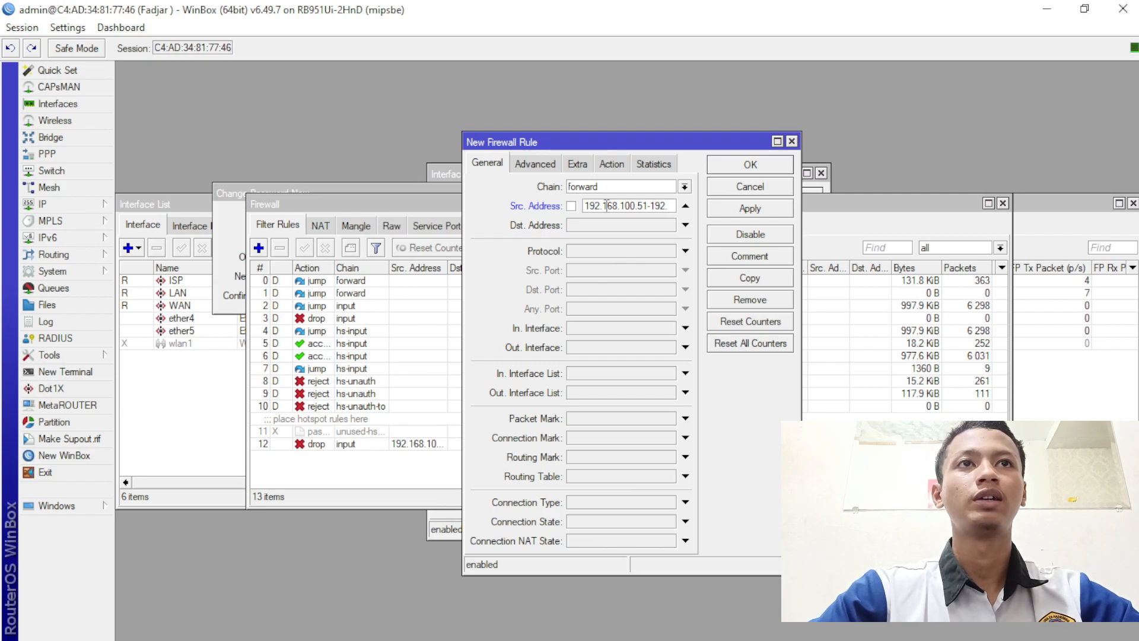
pyautogui.write('168.')
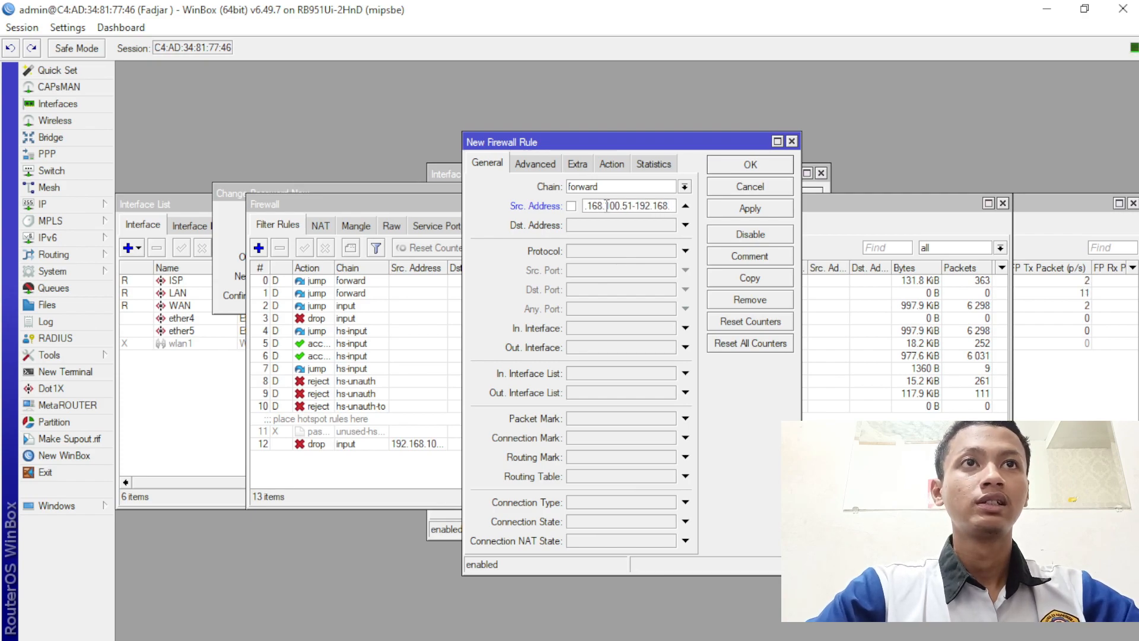
pyautogui.write('100.')
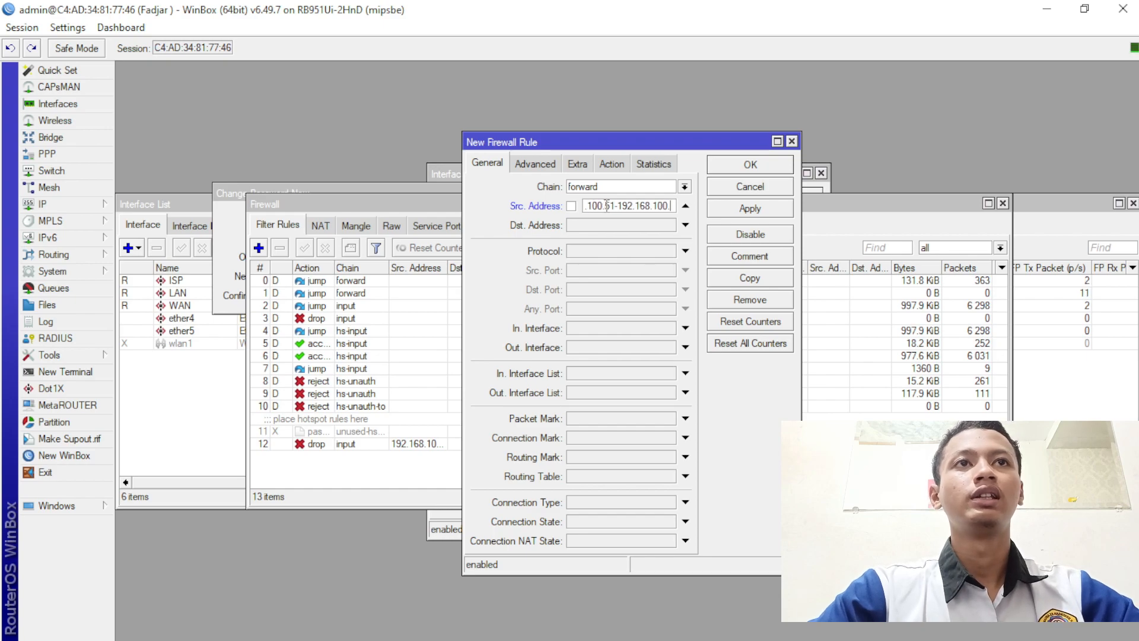
pyautogui.write('1')
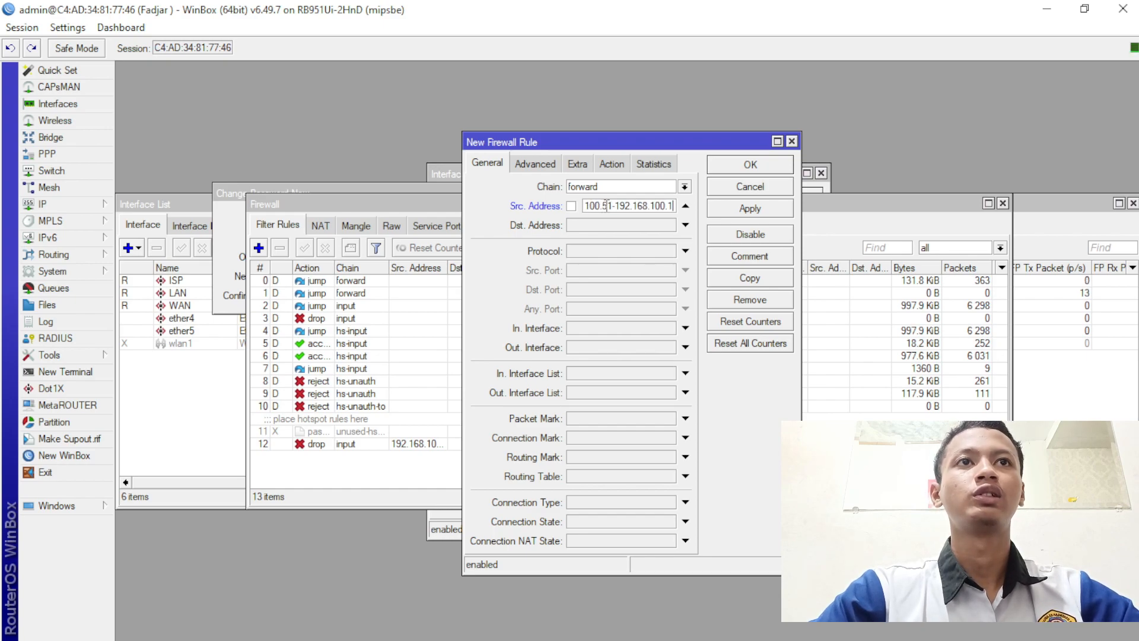
pyautogui.write('00')
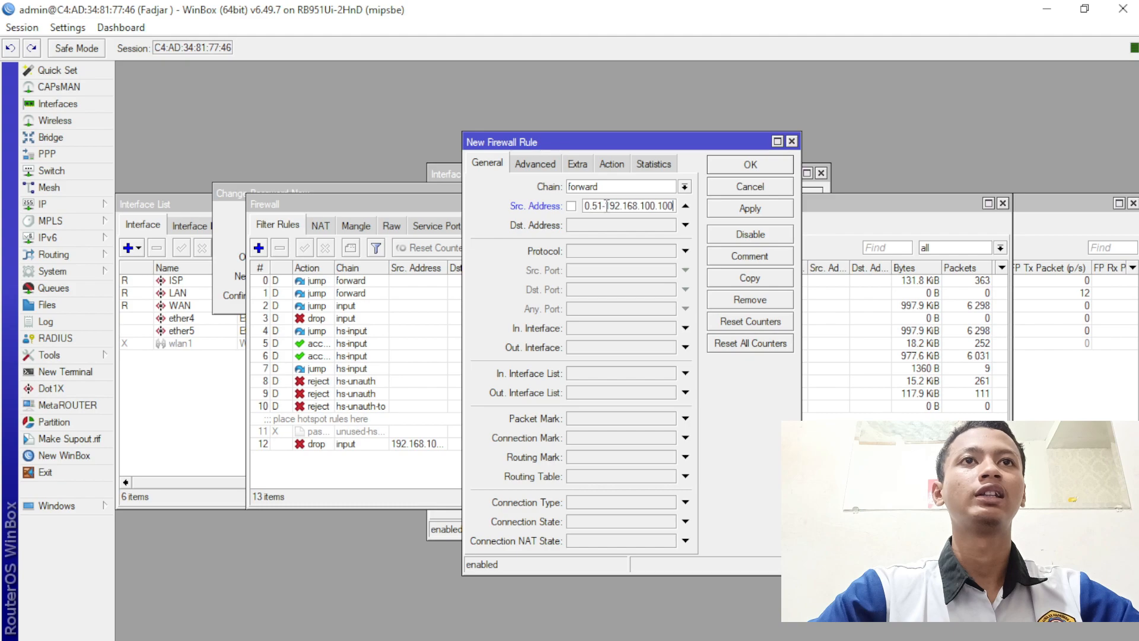
pyautogui.moveTo(606, 205); pyautogui.dragTo(686, 216)
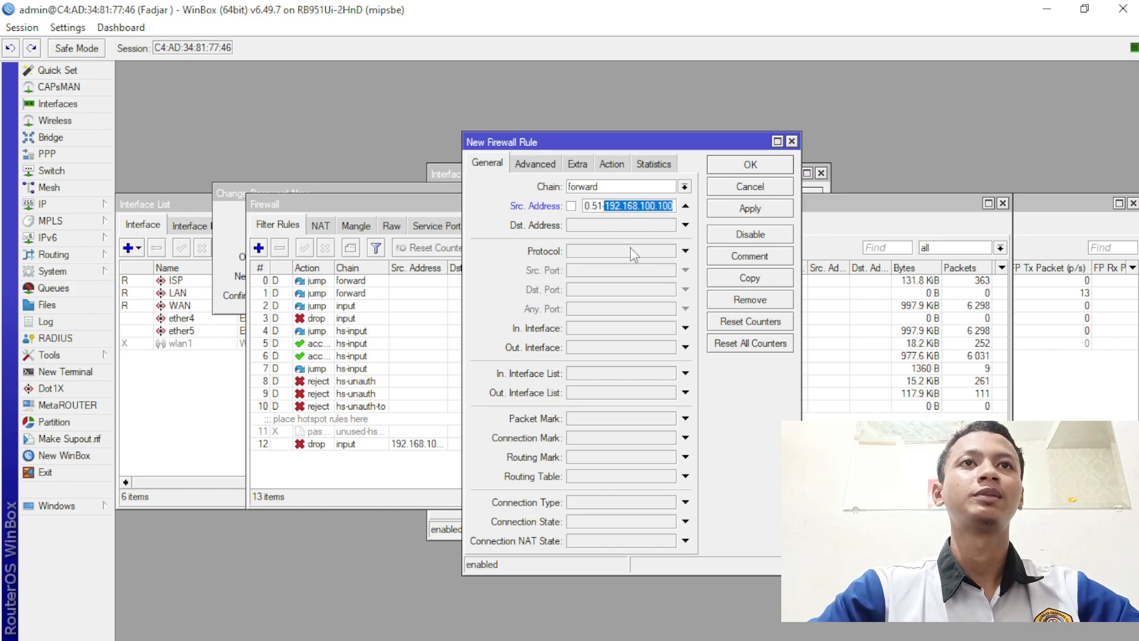
# - Set the rule's destination to 192.168.200.0/24 and protocol to icmp
pyautogui.click(676, 225)
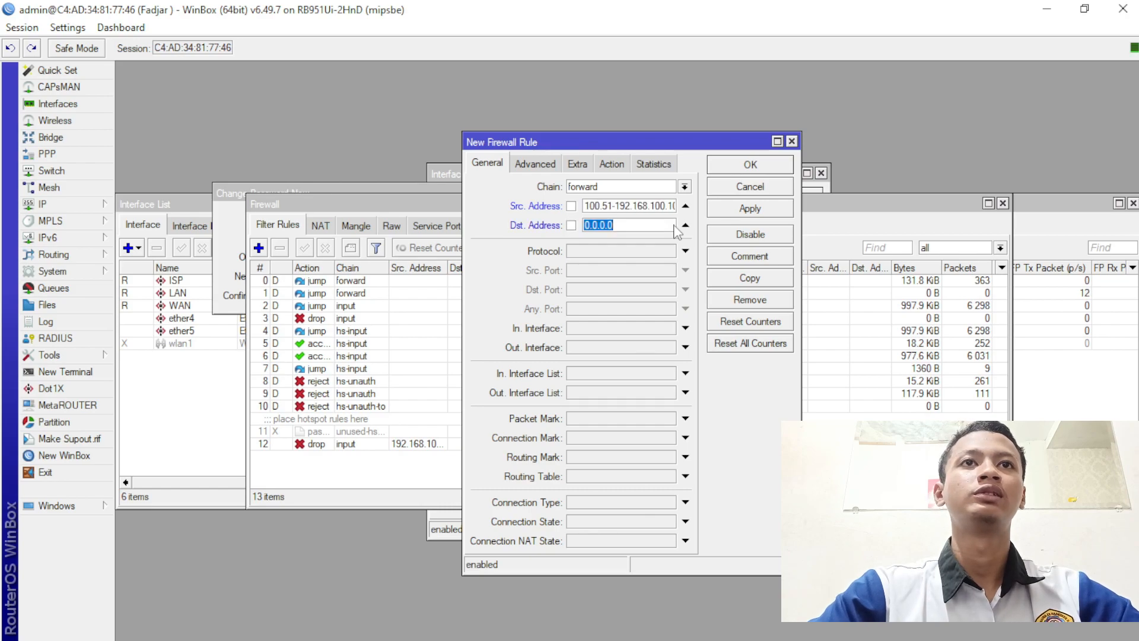
pyautogui.write('19')
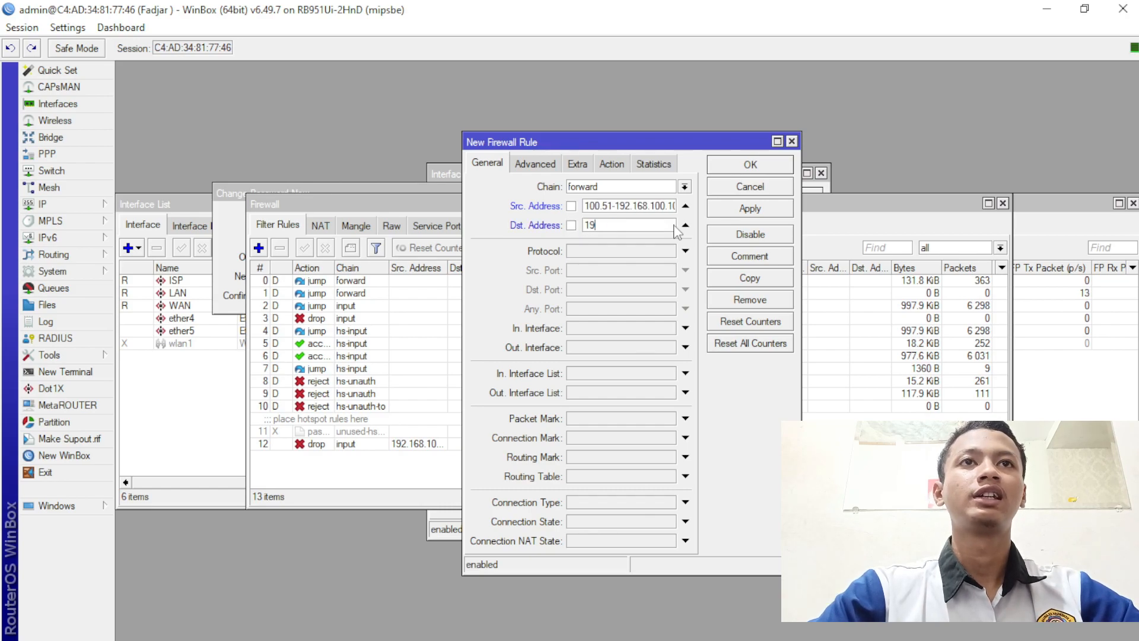
pyautogui.write('2.168')
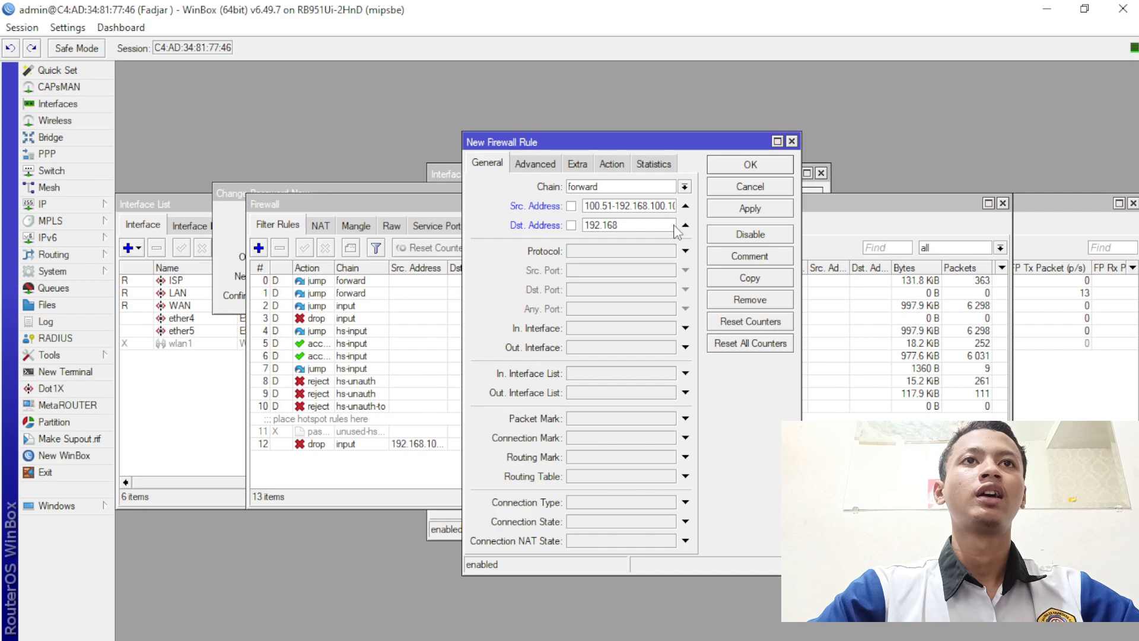
pyautogui.write('.200.0')
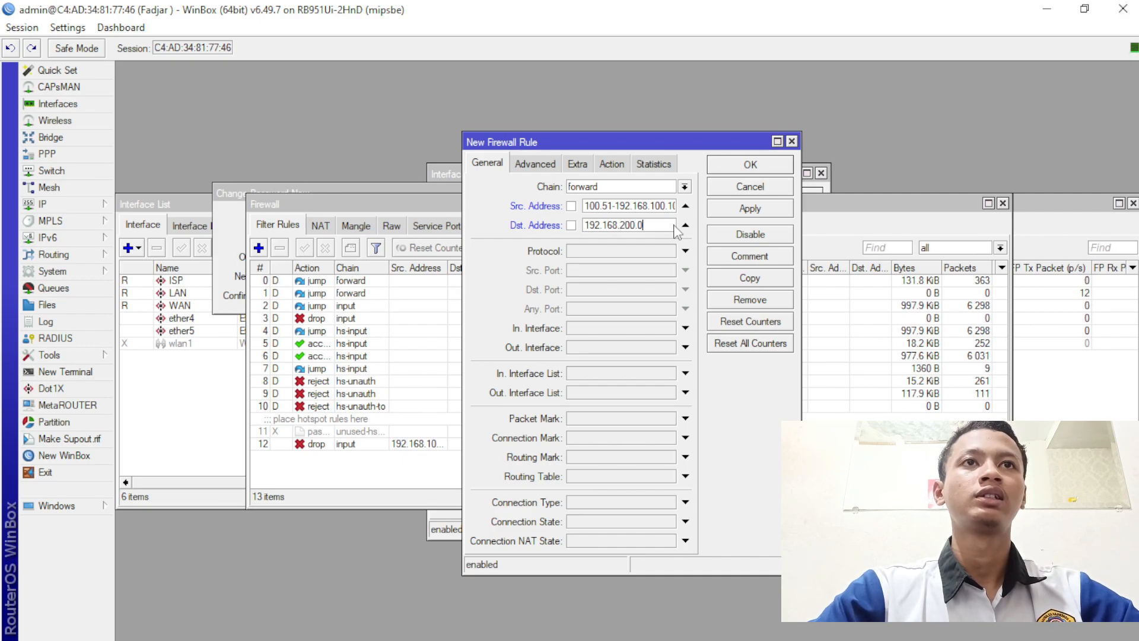
pyautogui.write('/')
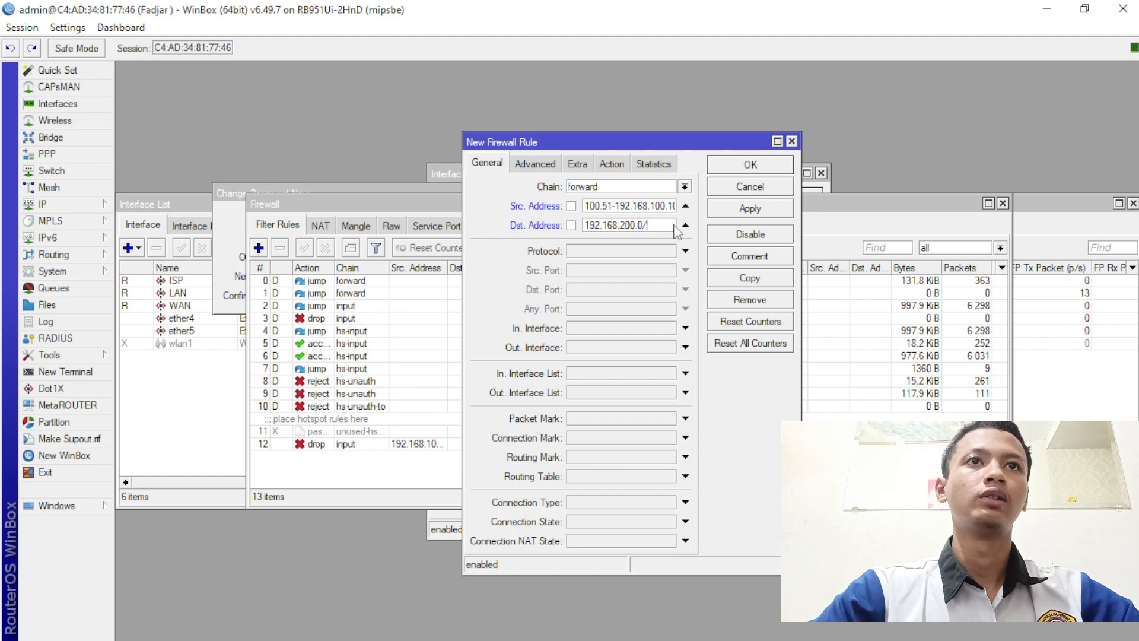
pyautogui.write('25')
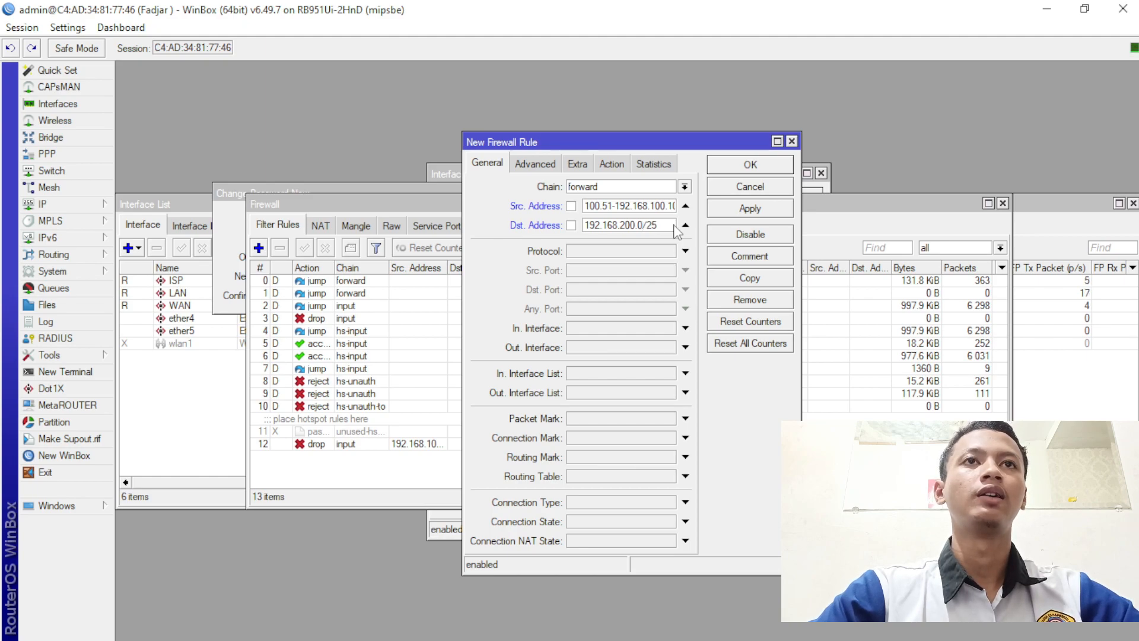
pyautogui.press('BackSpace')
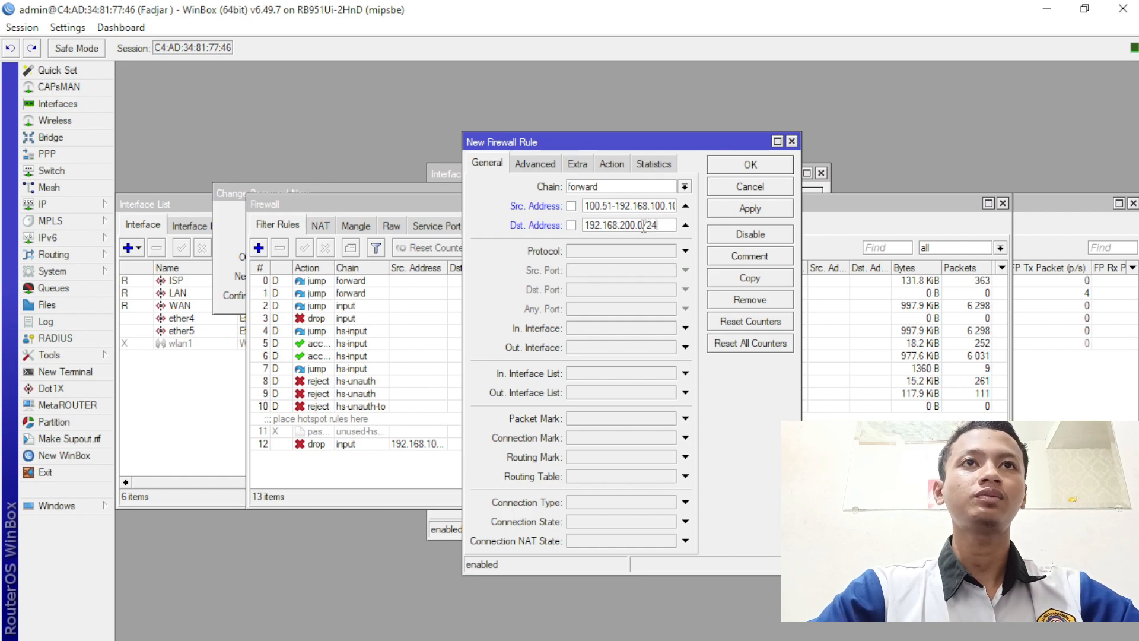
pyautogui.click(685, 251)
pyautogui.click(669, 251)
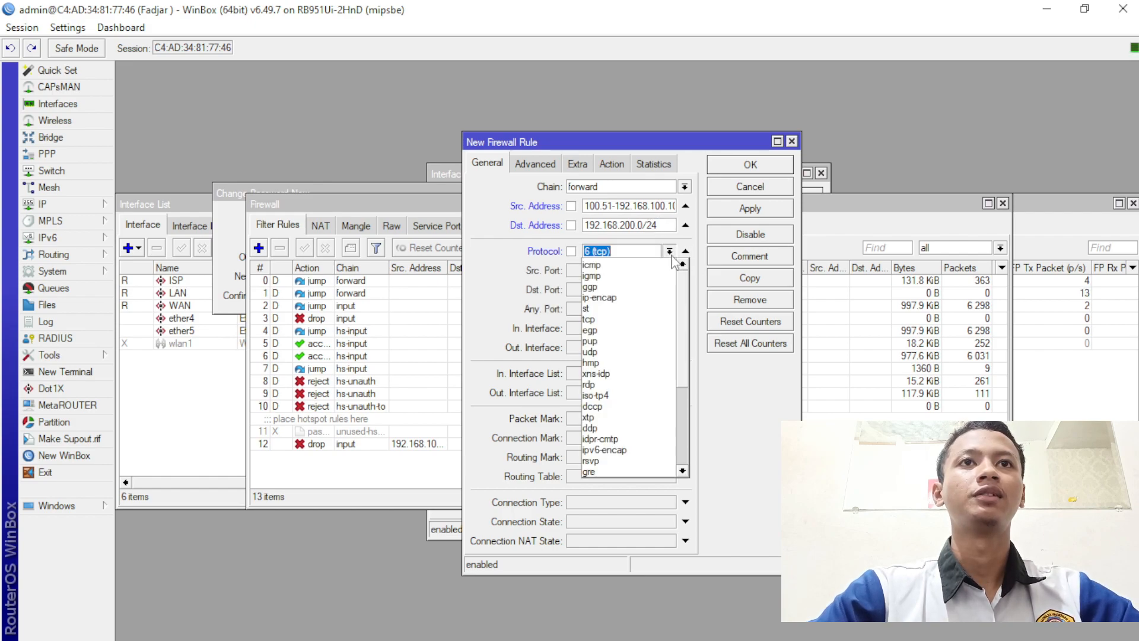
pyautogui.click(593, 265)
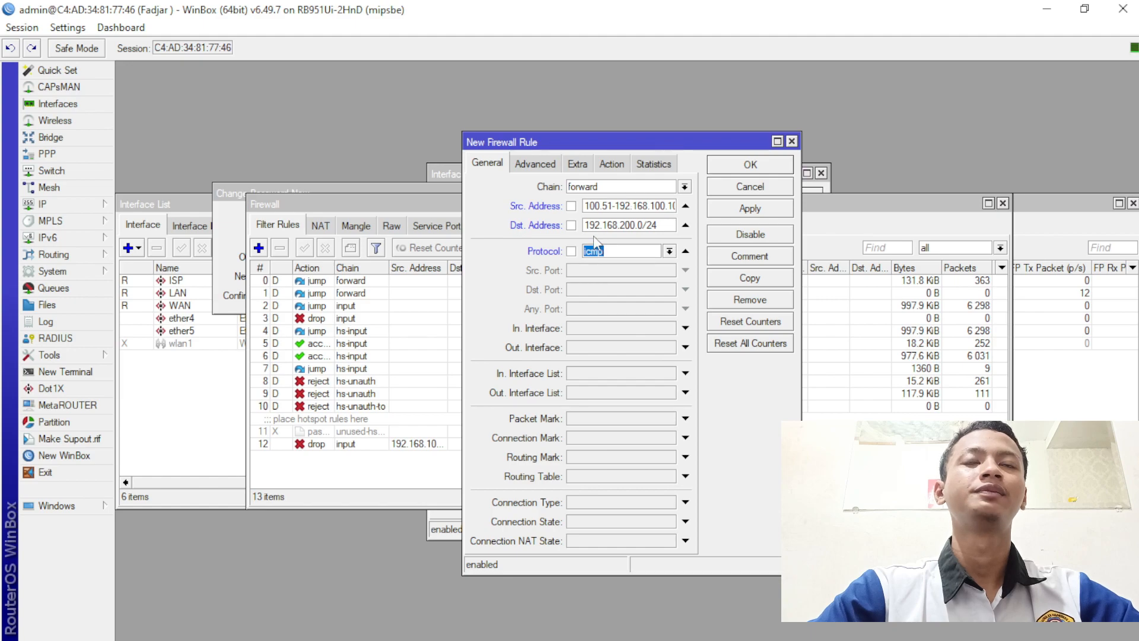
# - Set the action to drop, apply, and close the dialog as rule 13
pyautogui.click(617, 165)
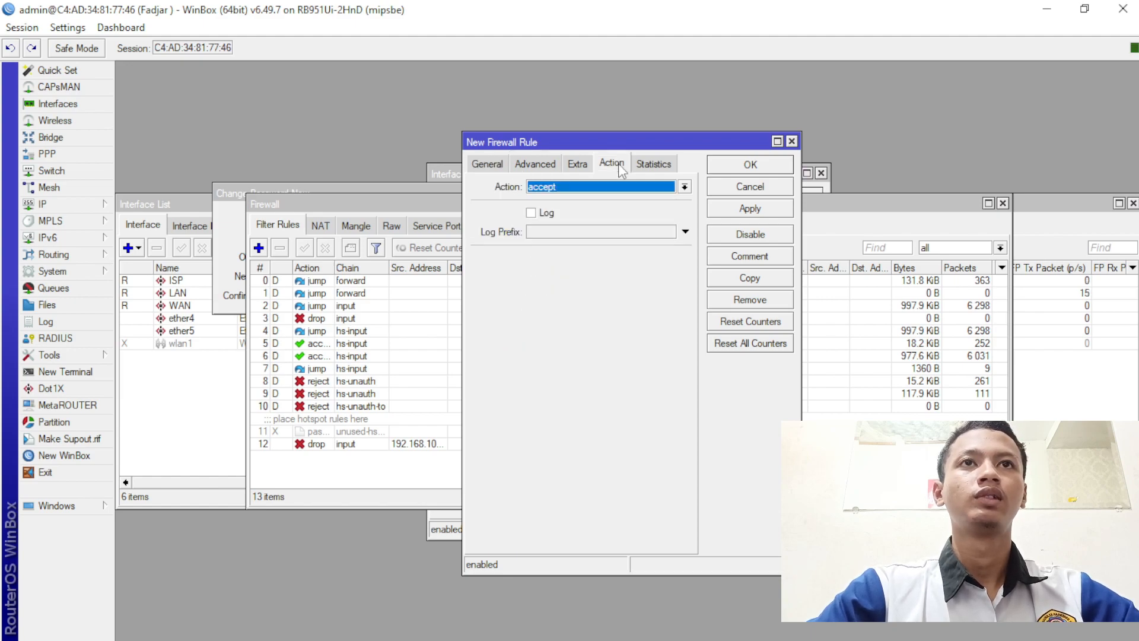
pyautogui.click(598, 188)
pyautogui.click(600, 237)
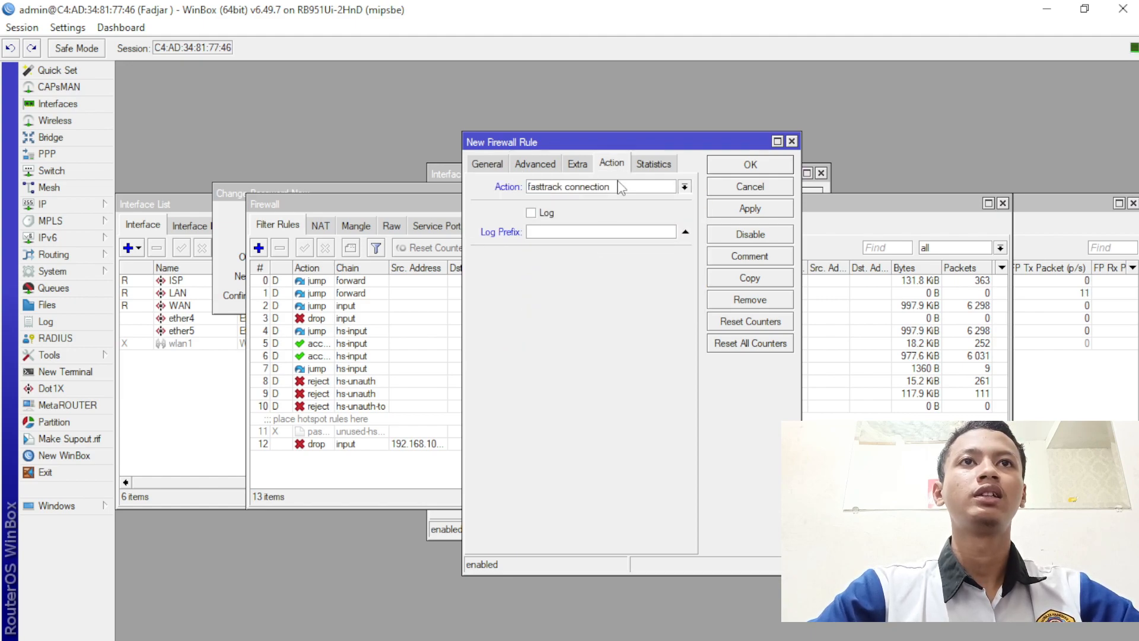
pyautogui.click(619, 187)
pyautogui.click(614, 228)
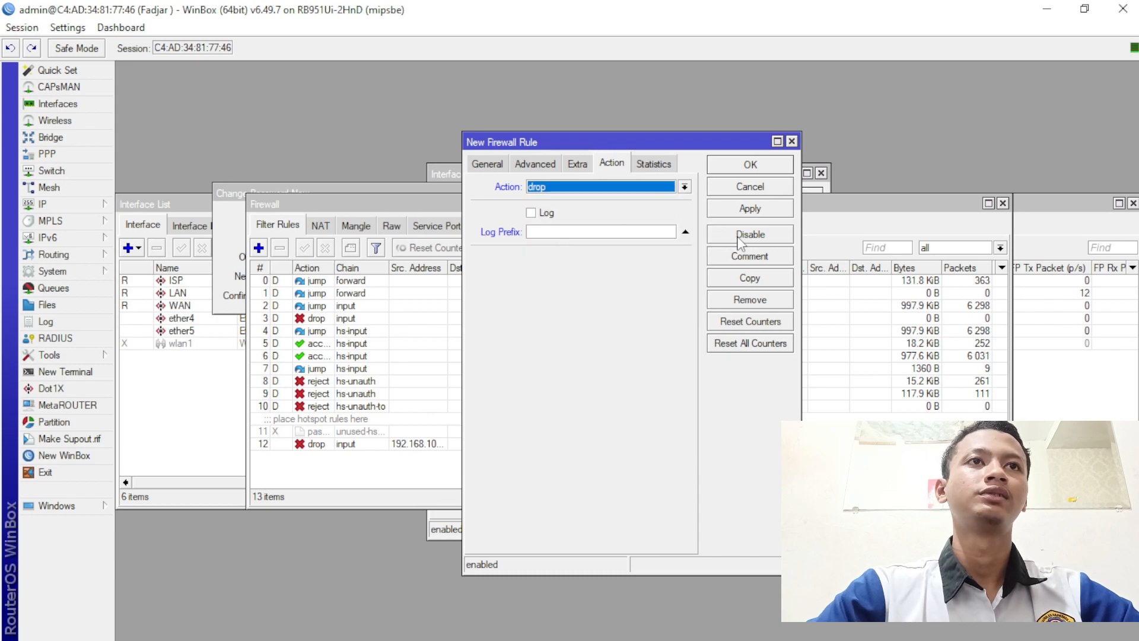
pyautogui.click(749, 211)
pyautogui.click(757, 168)
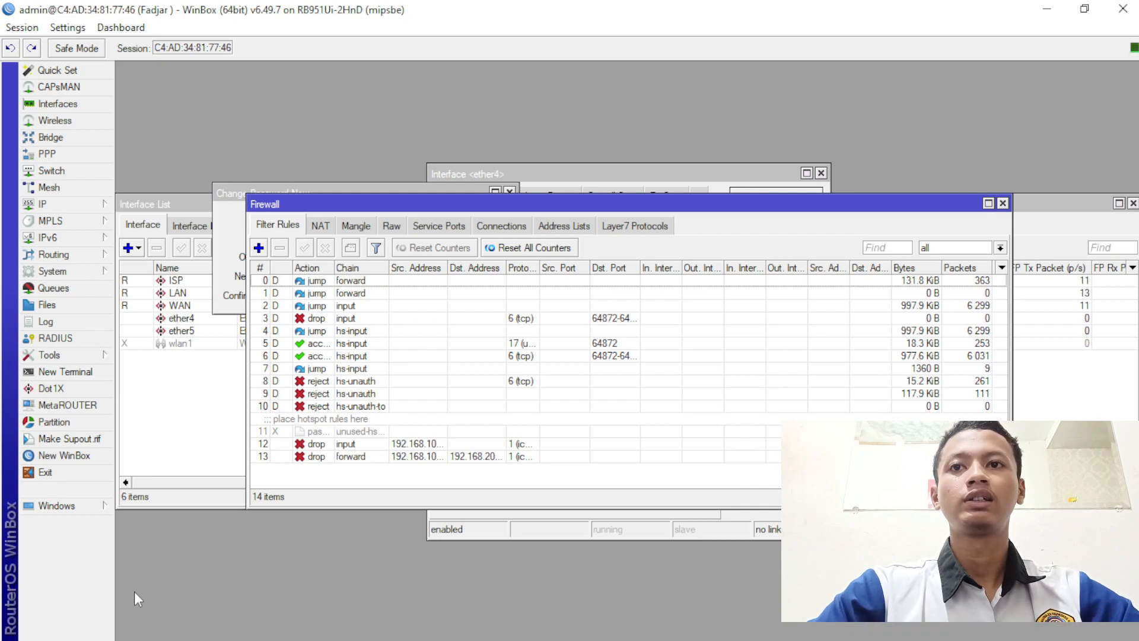
# - Launch Command Prompt from a Windows Start search for cmd
pyautogui.click(143, 628)
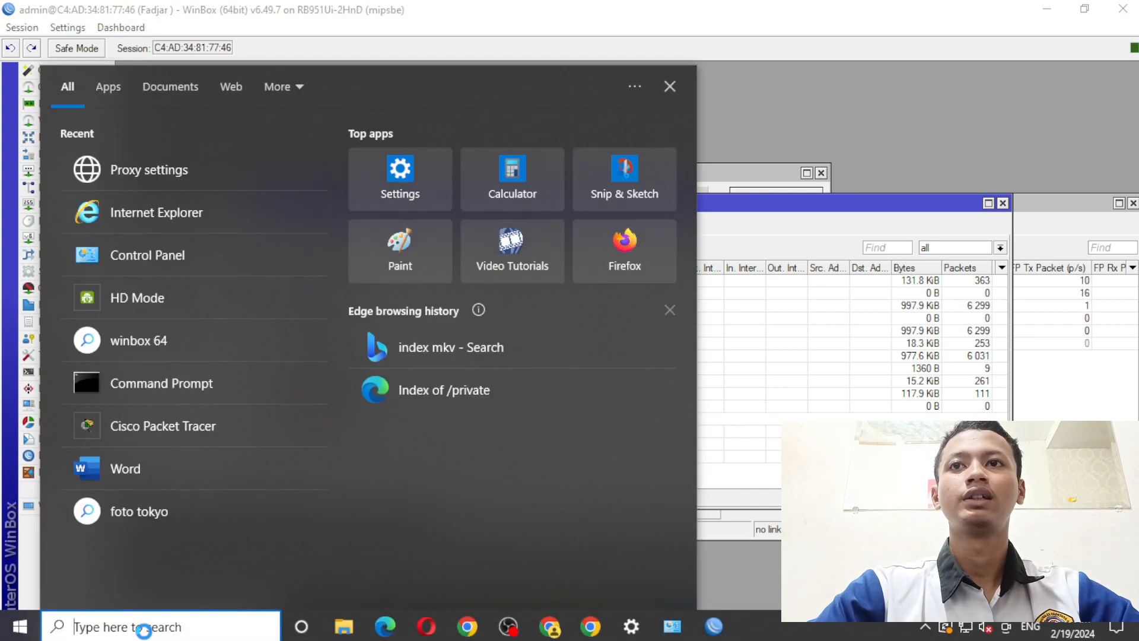
pyautogui.write('cmf')
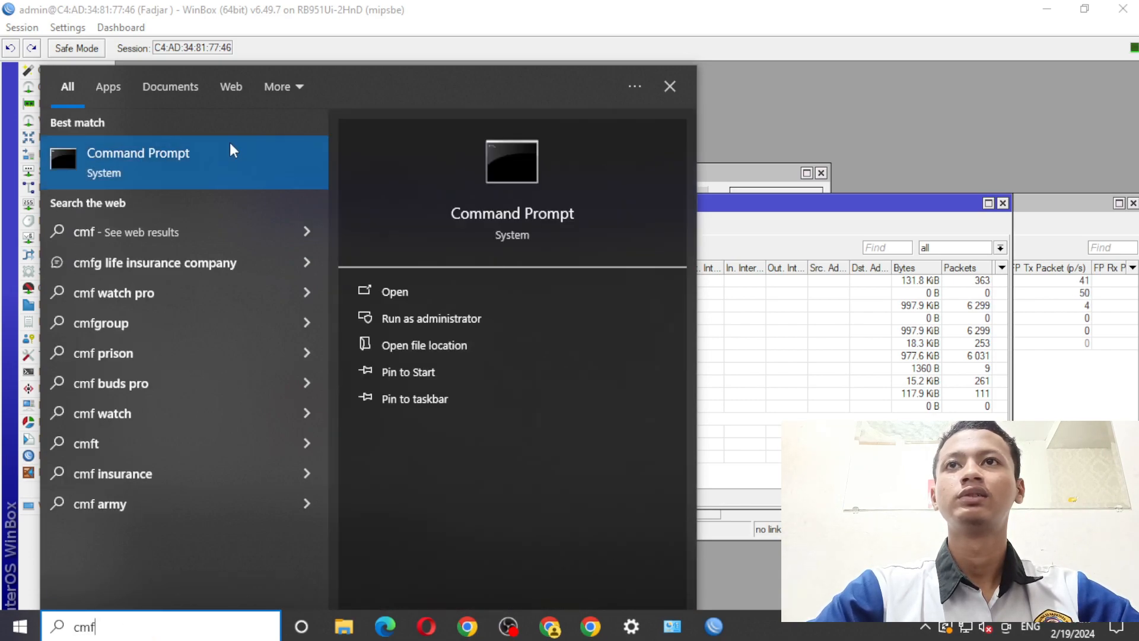
pyautogui.click(208, 156)
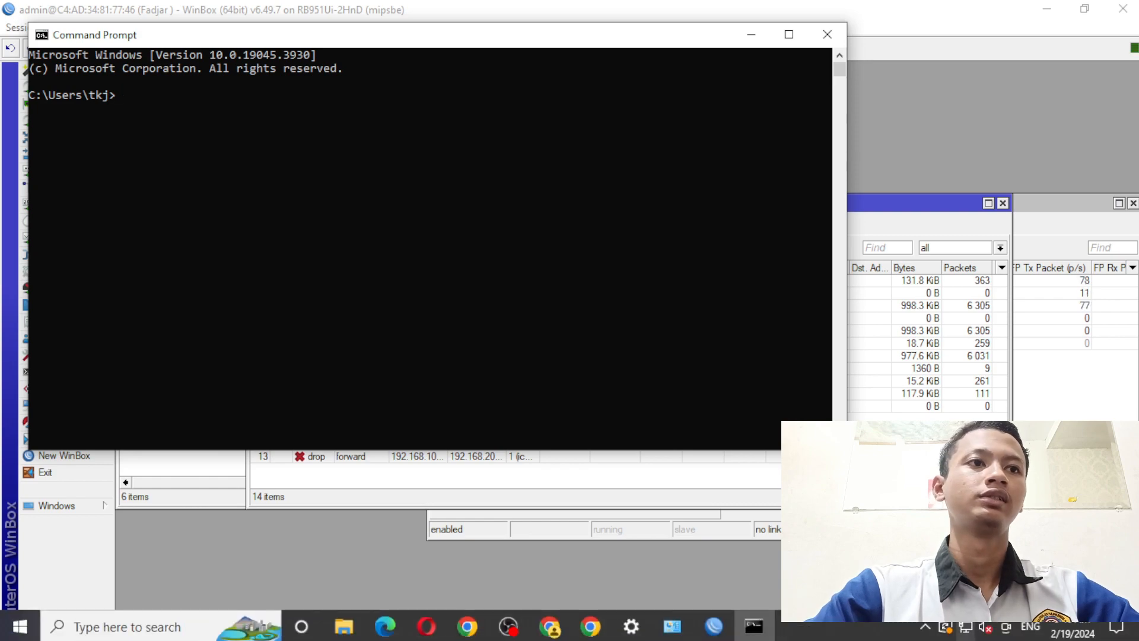
# - Open the Ethernet 2 adapter properties from the network status settings
pyautogui.rightClick(966, 627)
pyautogui.click(943, 598)
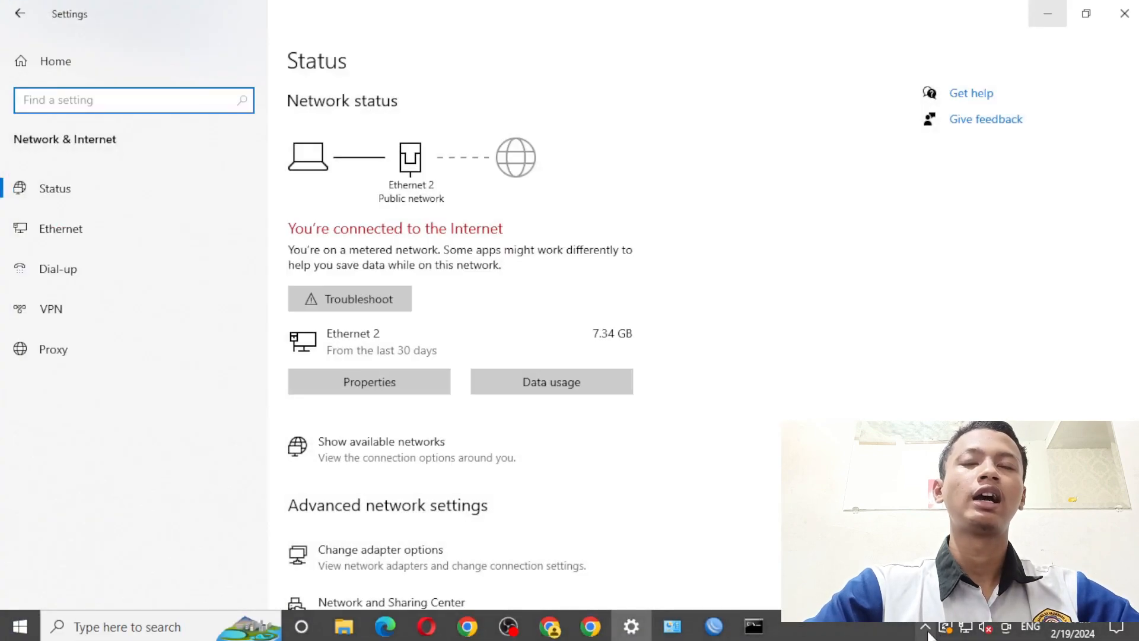
pyautogui.click(943, 627)
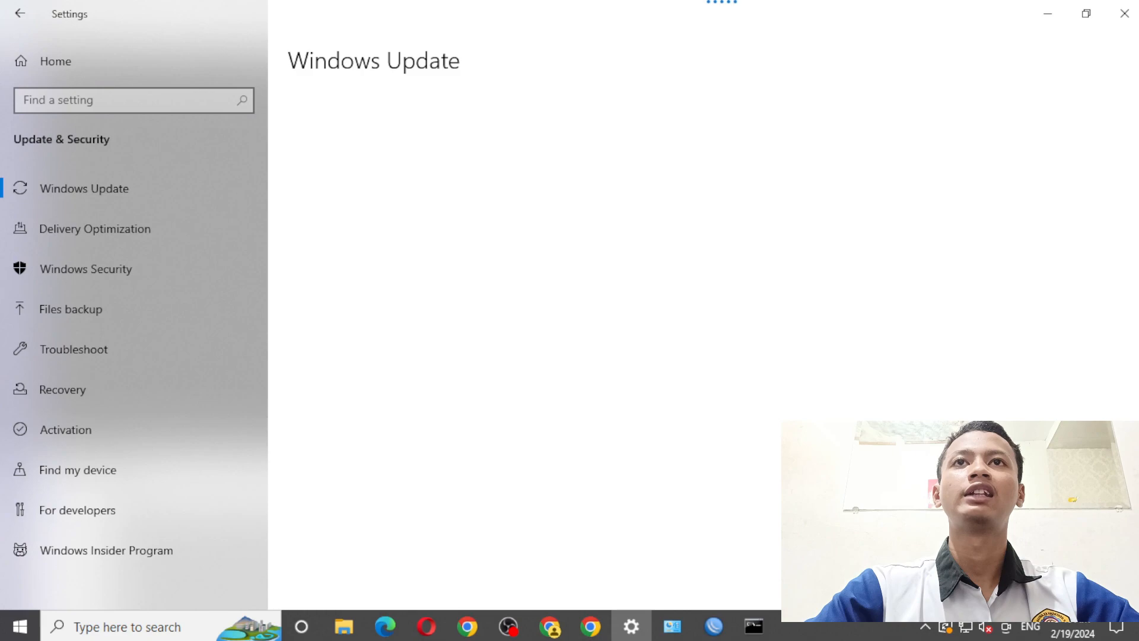
pyautogui.click(1124, 13)
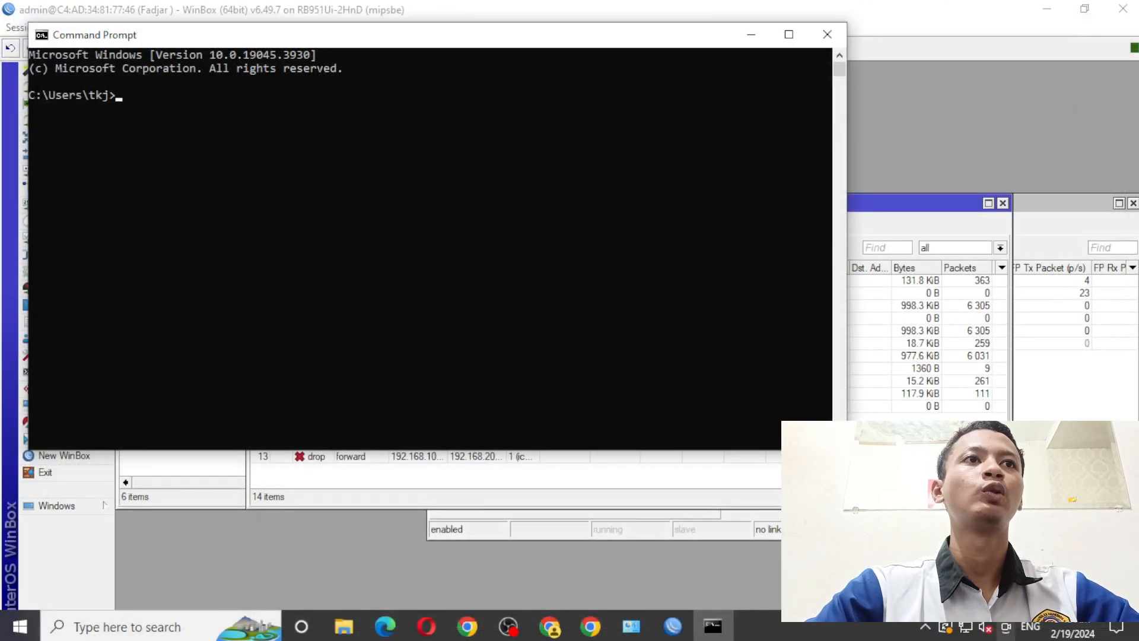
pyautogui.hotkey('alt', 'Tab')
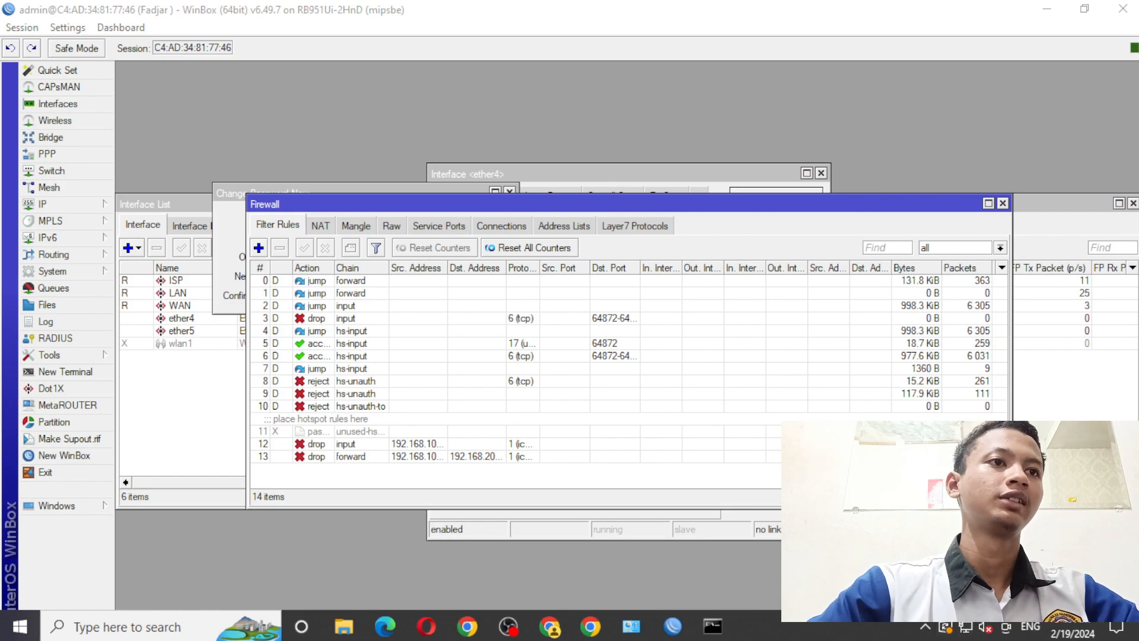
pyautogui.click(1003, 595)
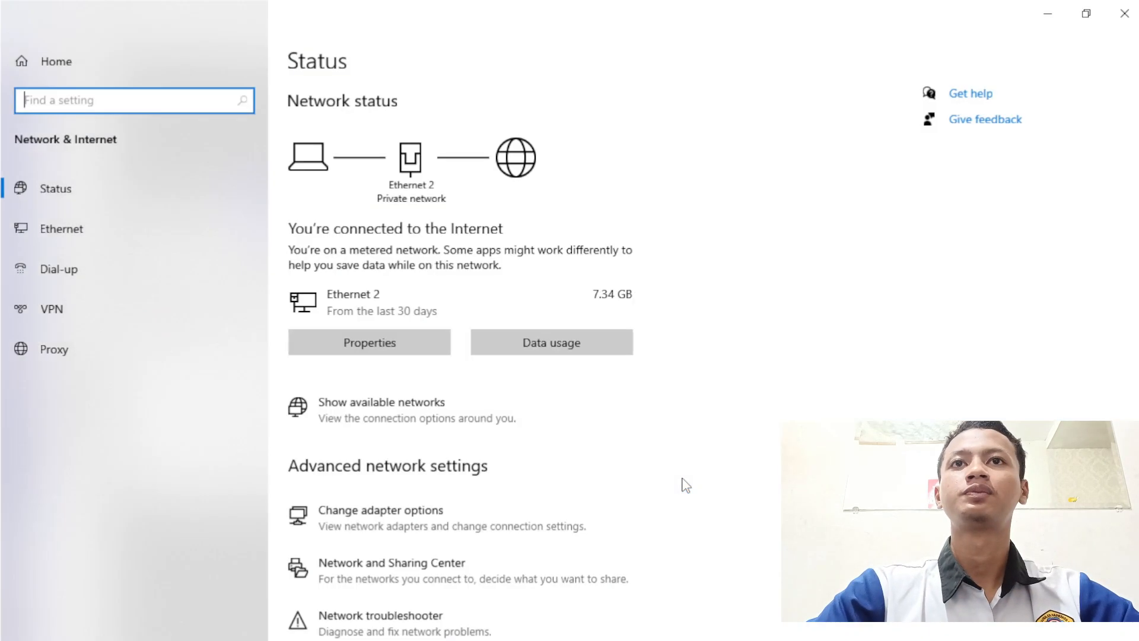
pyautogui.click(359, 521)
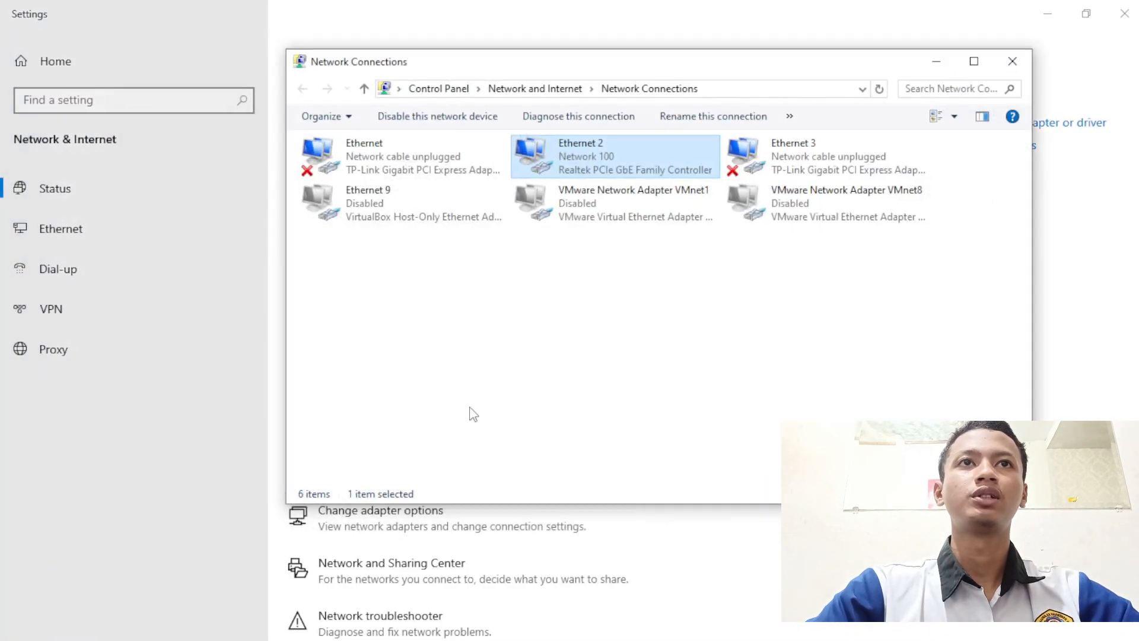
pyautogui.rightClick(581, 151)
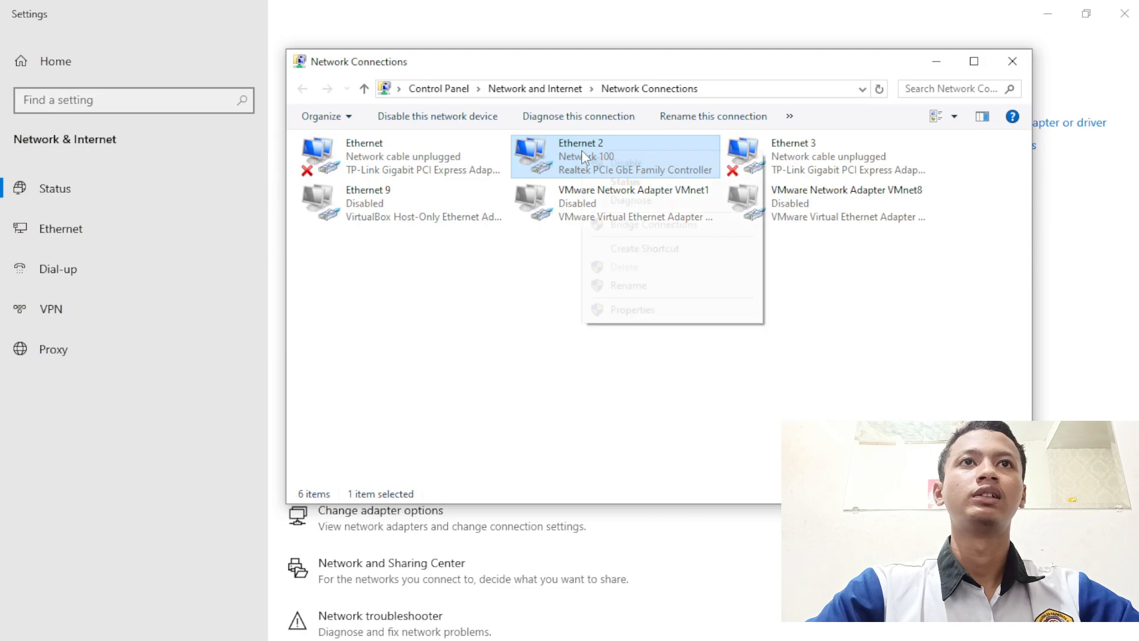
pyautogui.click(646, 310)
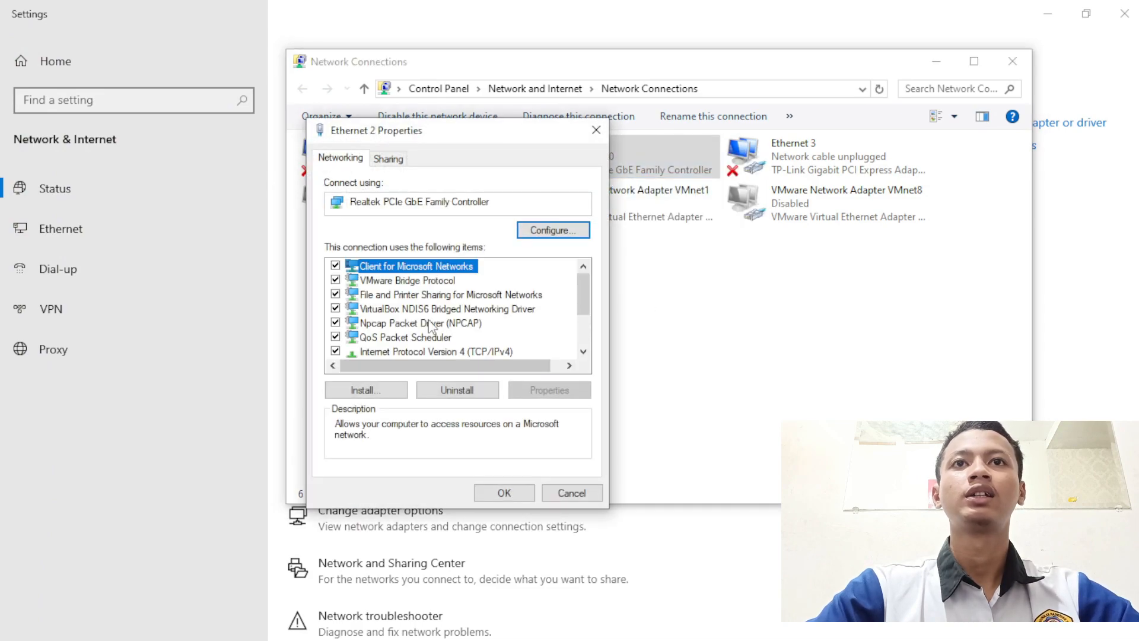
# - Assign static IPv4 192.168.100.10, mask 255.255.255.0, gateway 192.168.100.1, and close the dialogs
pyautogui.doubleClick(452, 351)
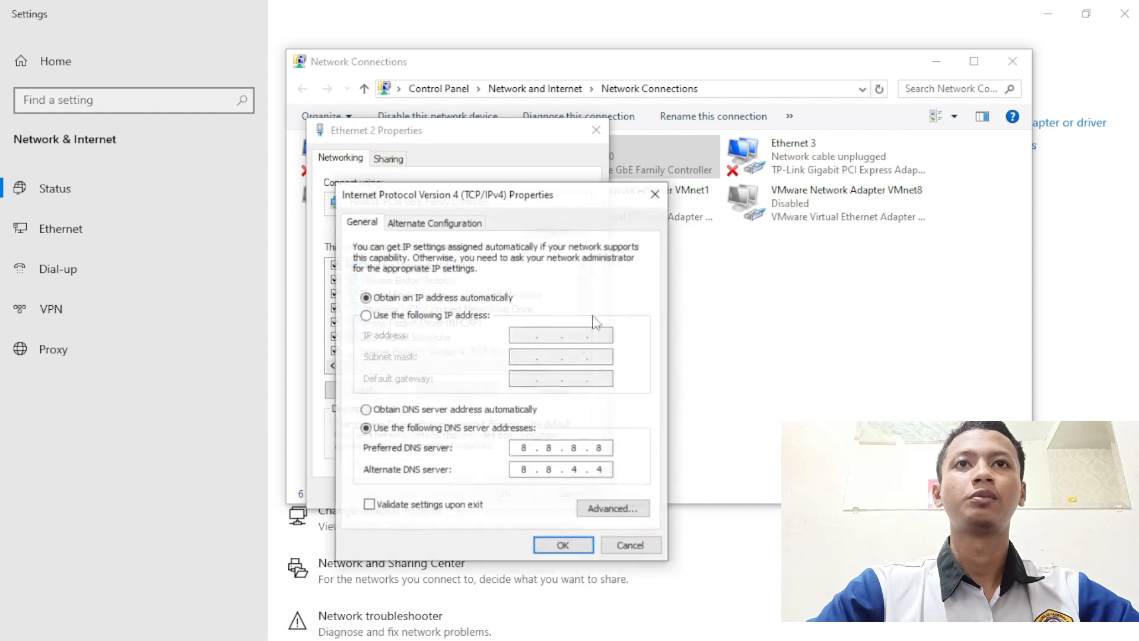
pyautogui.click(487, 315)
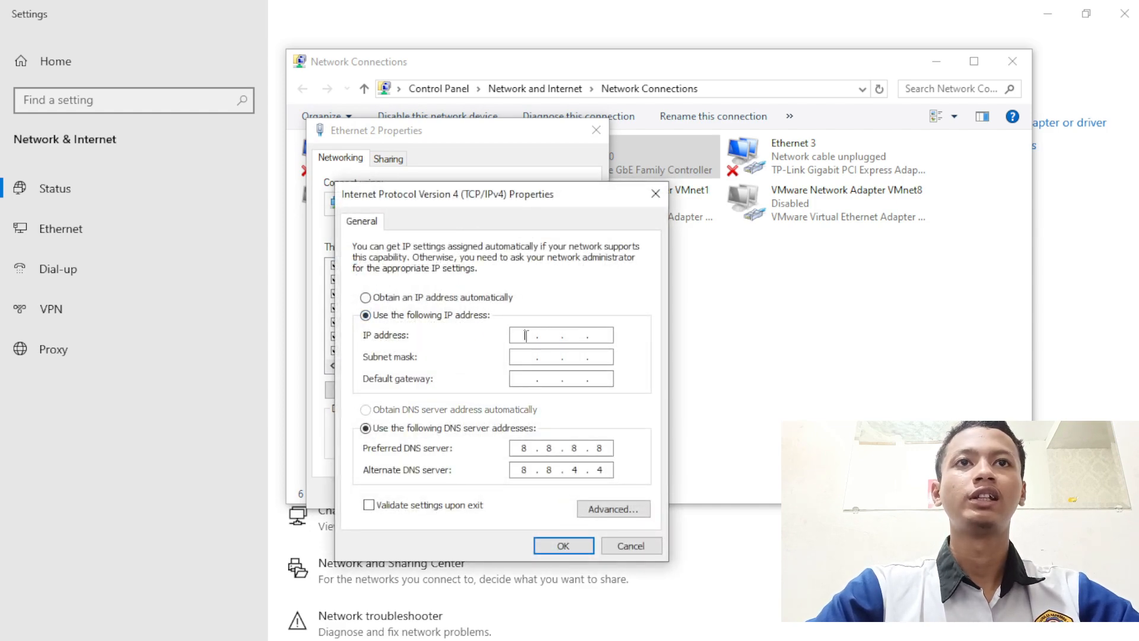
pyautogui.write('192 . 1')
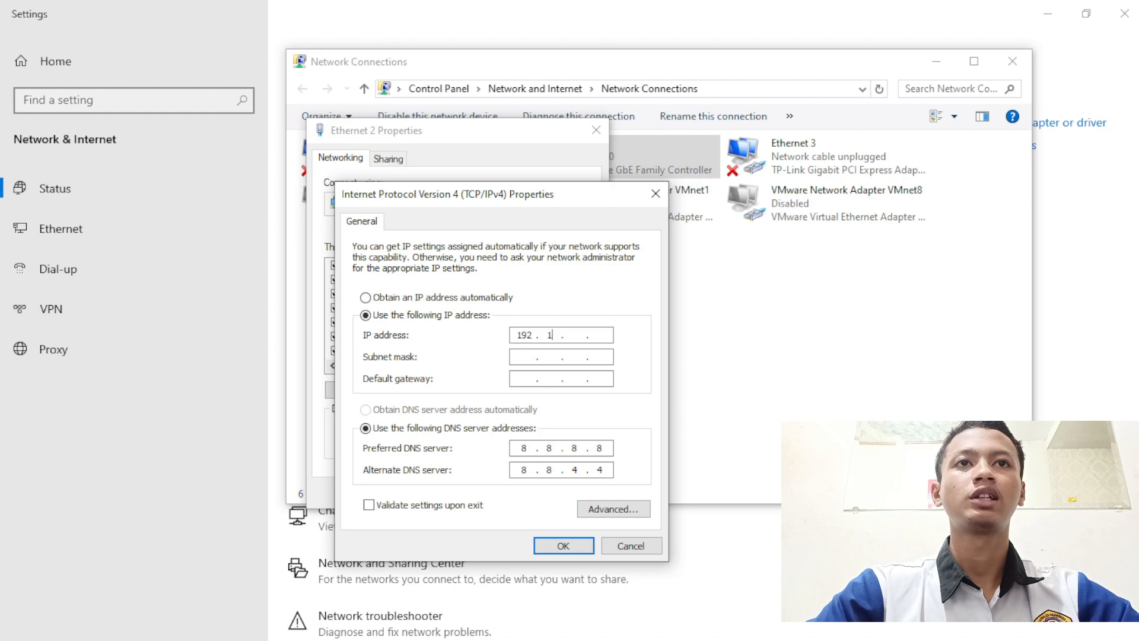
pyautogui.write('68 . 100 . 10')
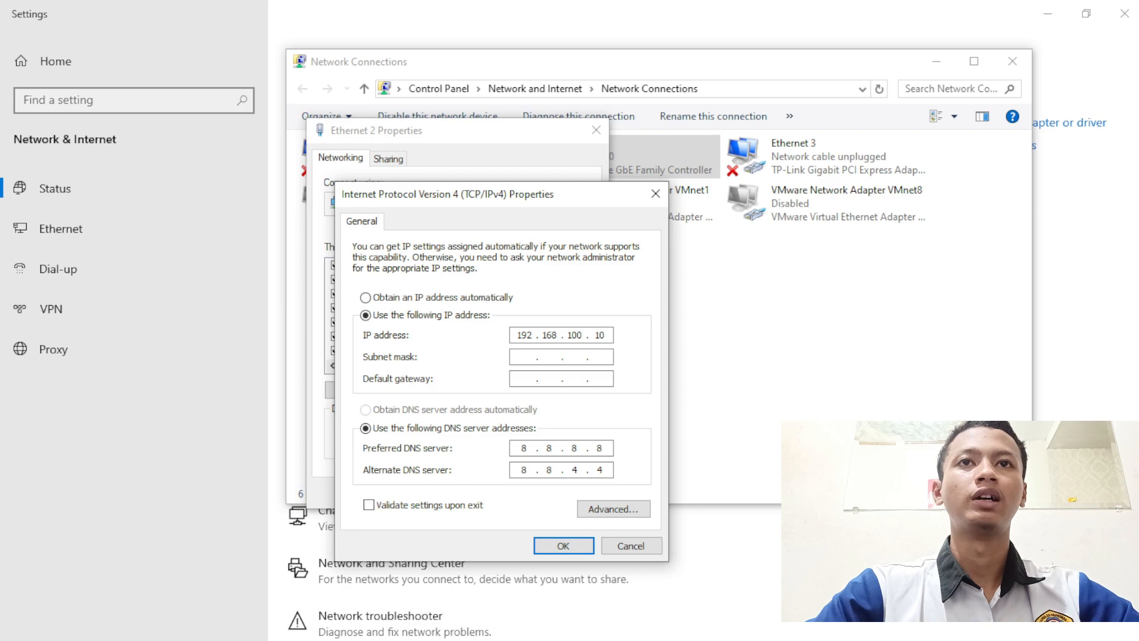
pyautogui.click(520, 361)
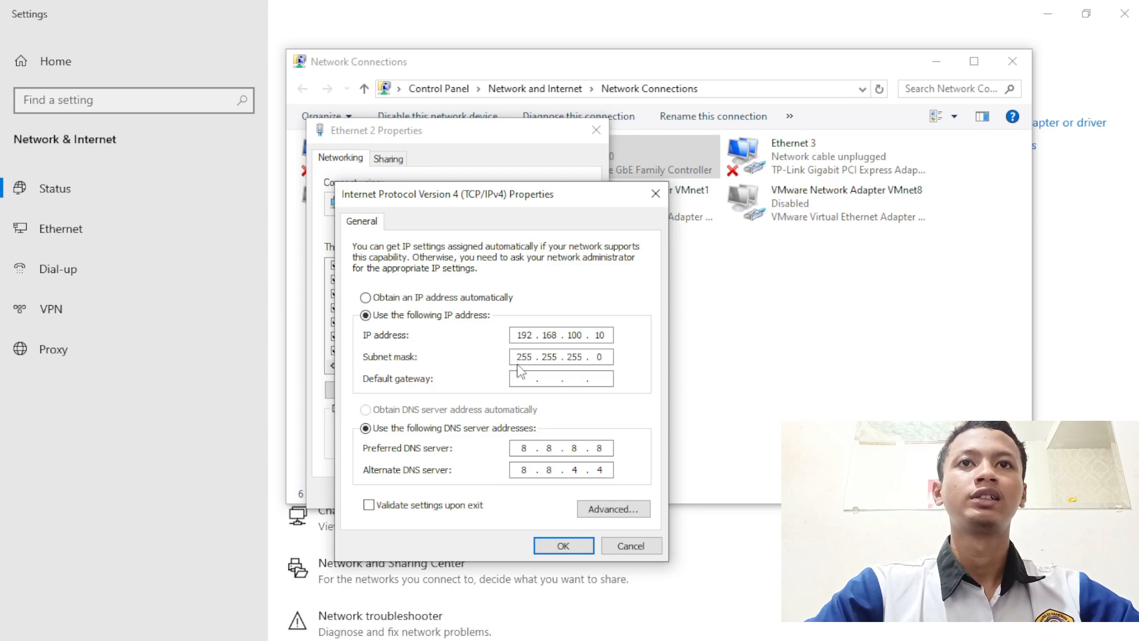
pyautogui.click(534, 380)
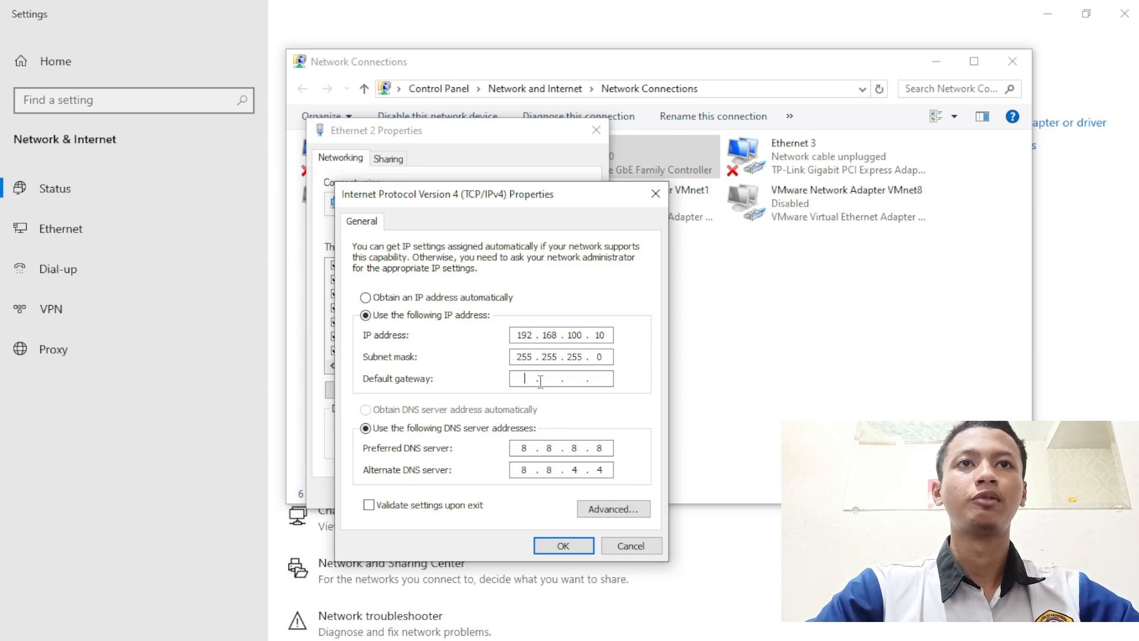
pyautogui.write('192 . 1')
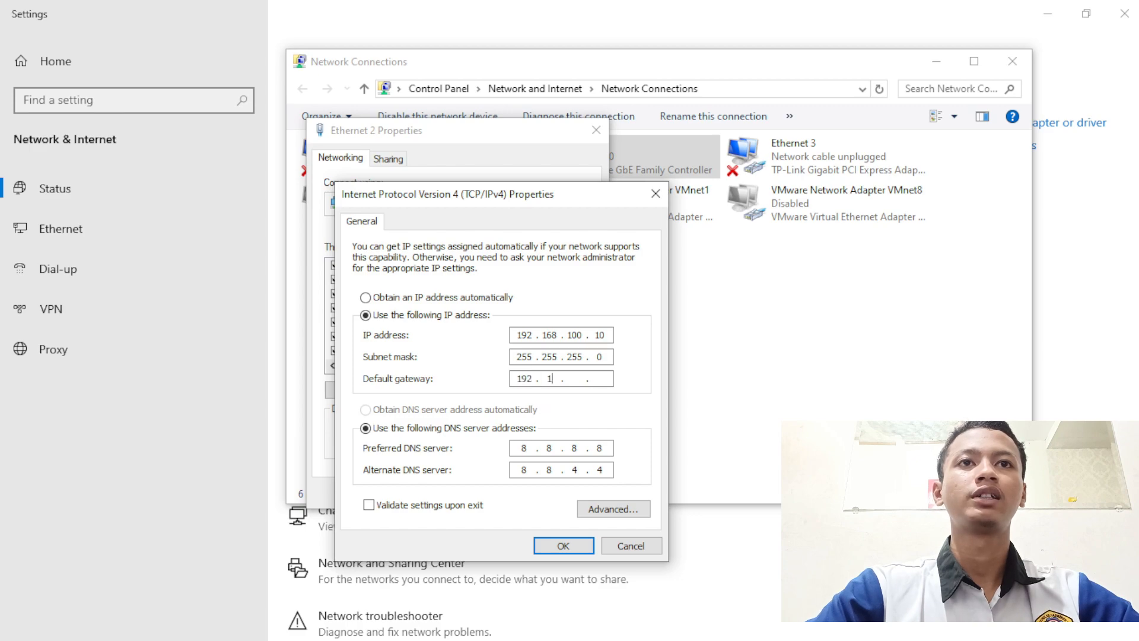
pyautogui.write('68 . ')
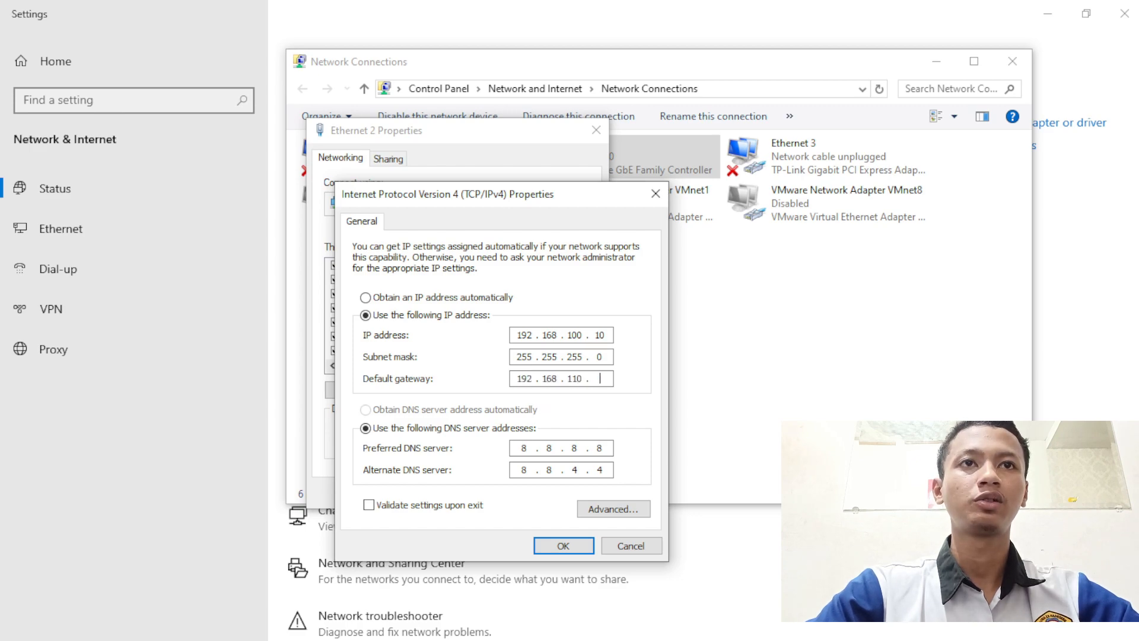
pyautogui.write('100')
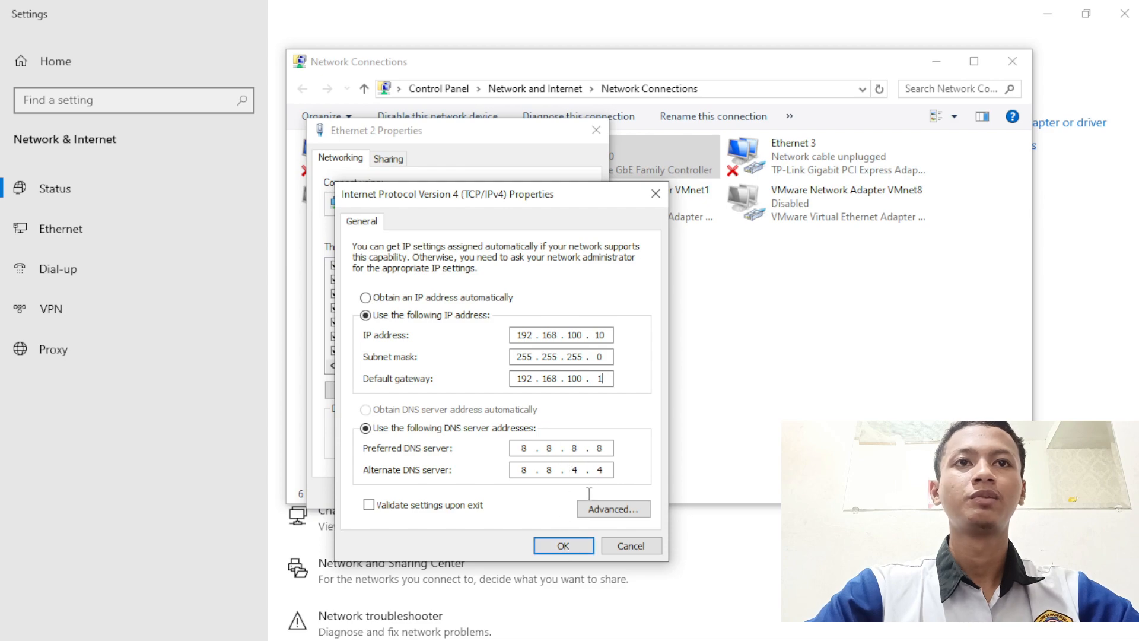
pyautogui.click(567, 547)
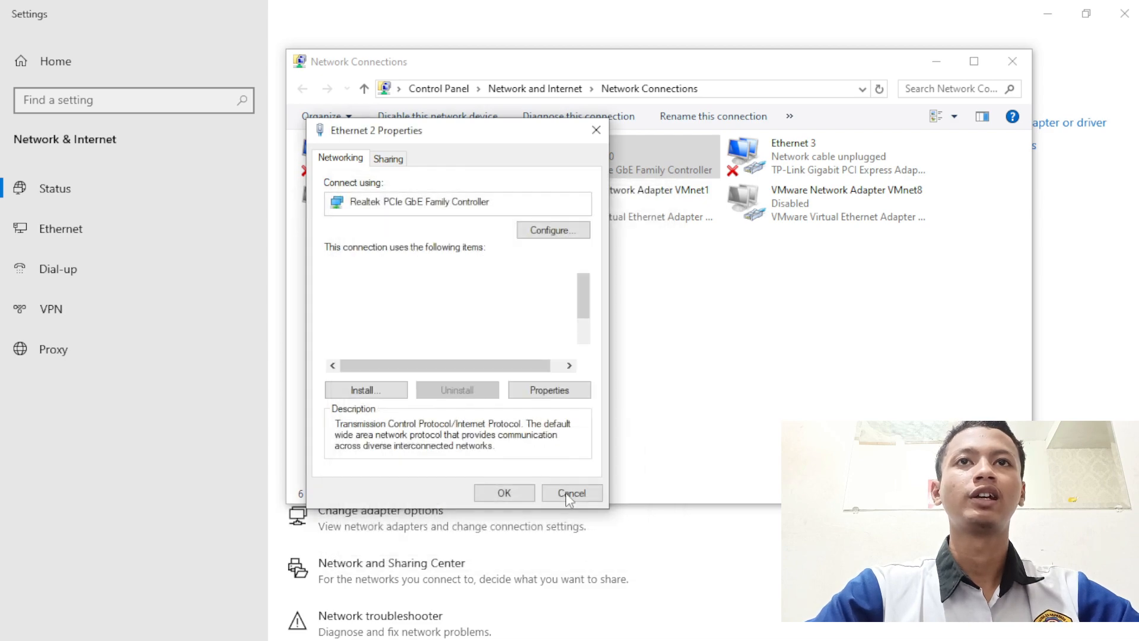
pyautogui.click(506, 494)
pyautogui.click(1012, 62)
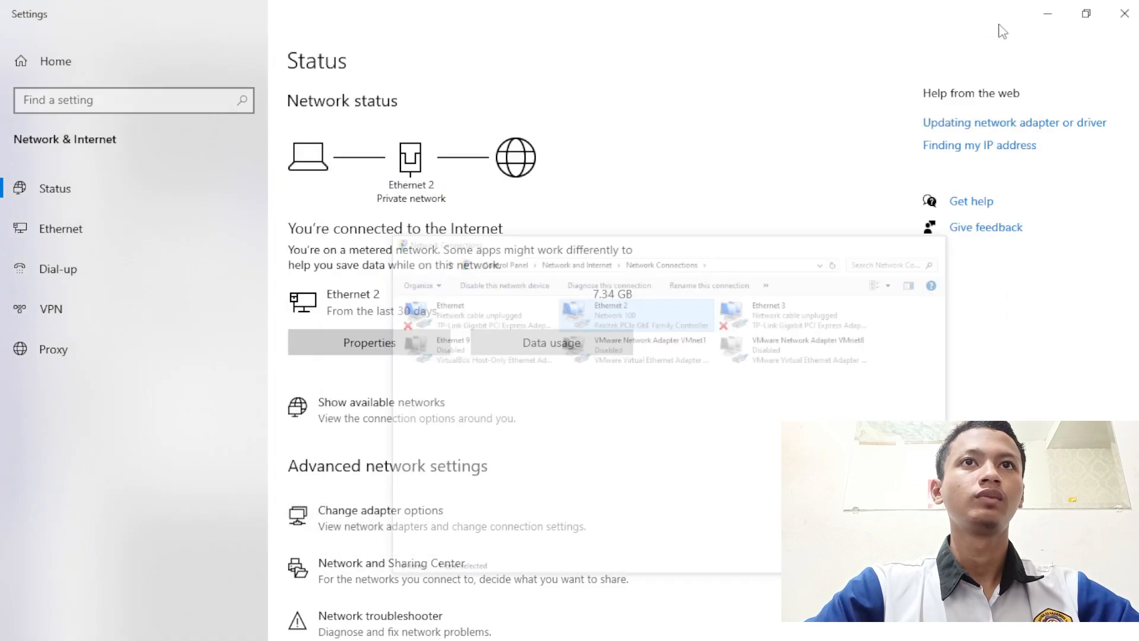
# - Ping 192.168.100.1 from Command Prompt and stop it after it times out
pyautogui.click(1047, 13)
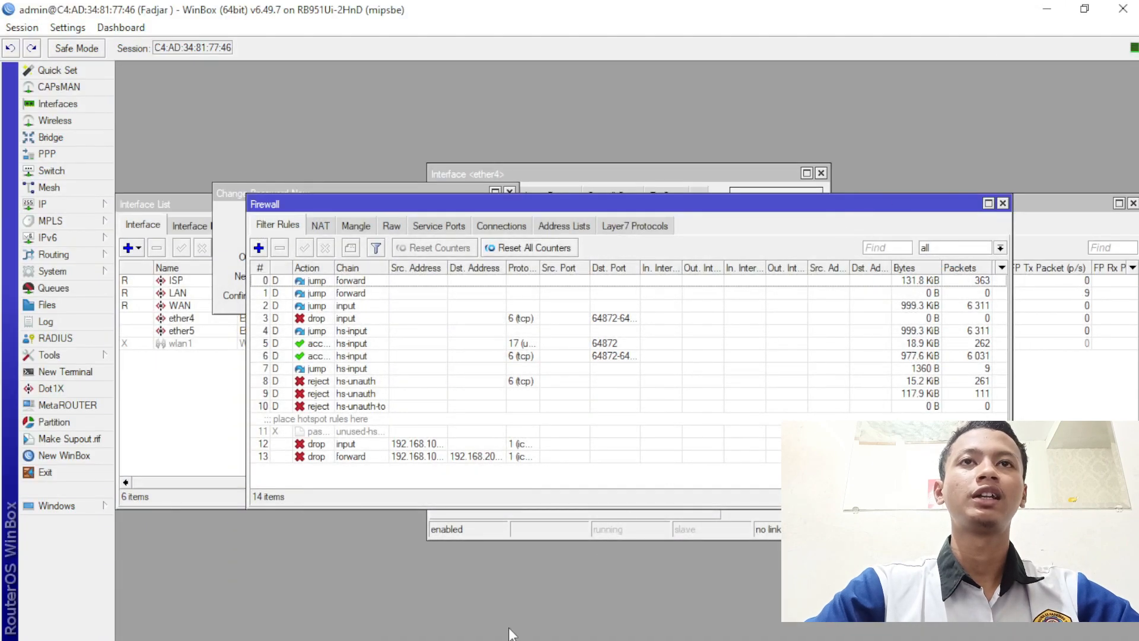
pyautogui.moveTo(552, 632)
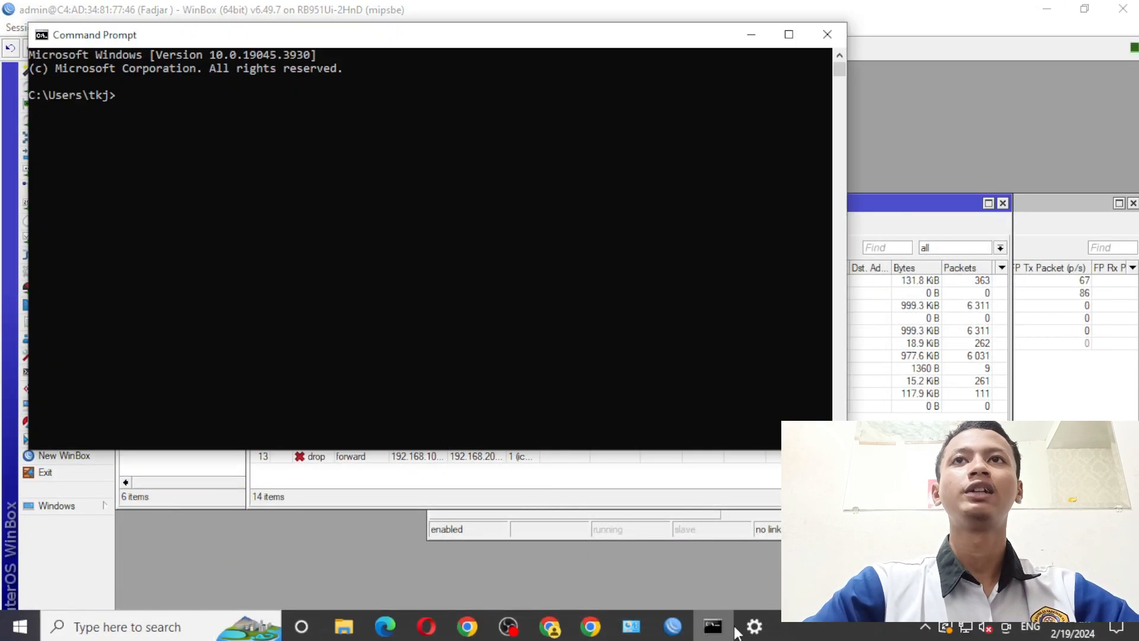
pyautogui.click(713, 625)
pyautogui.write('ping')
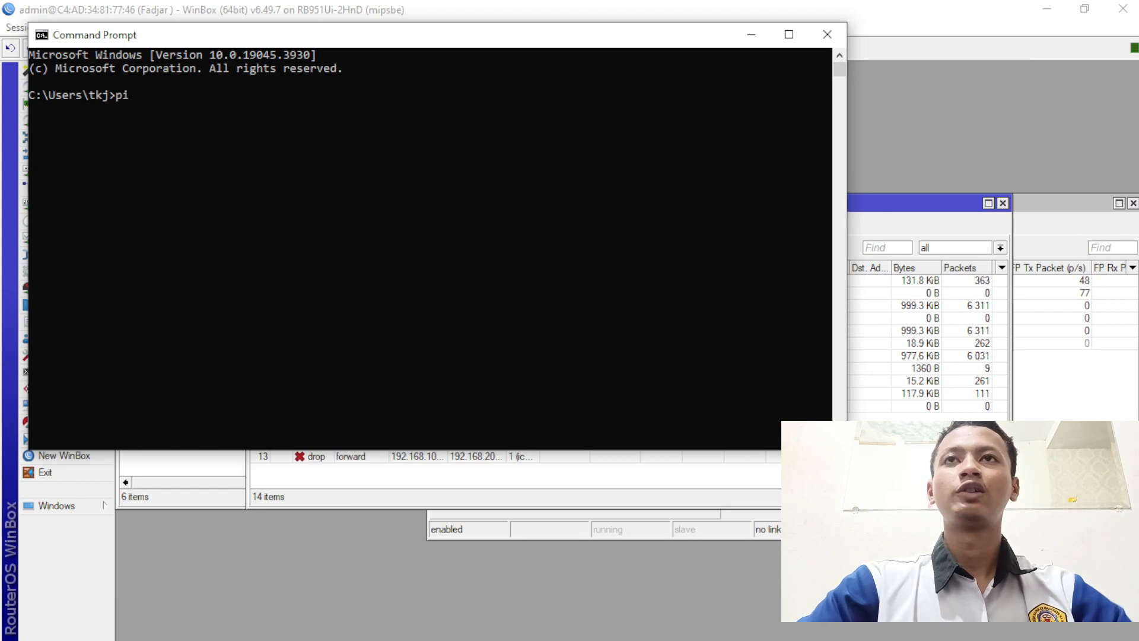
pyautogui.write(' 192.168')
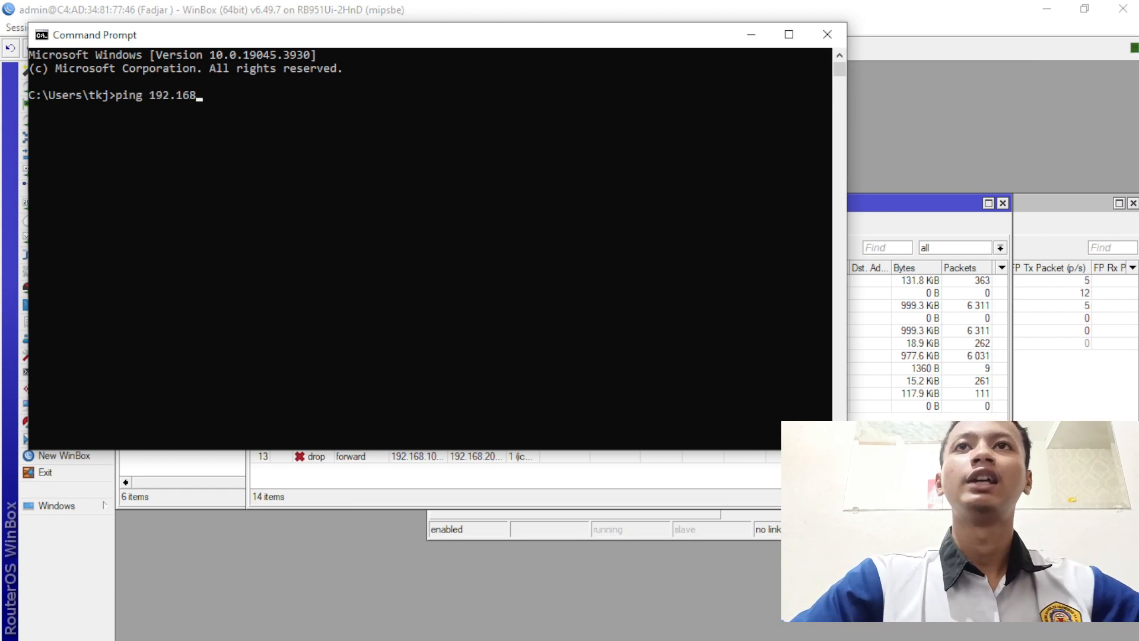
pyautogui.write('.100.1')
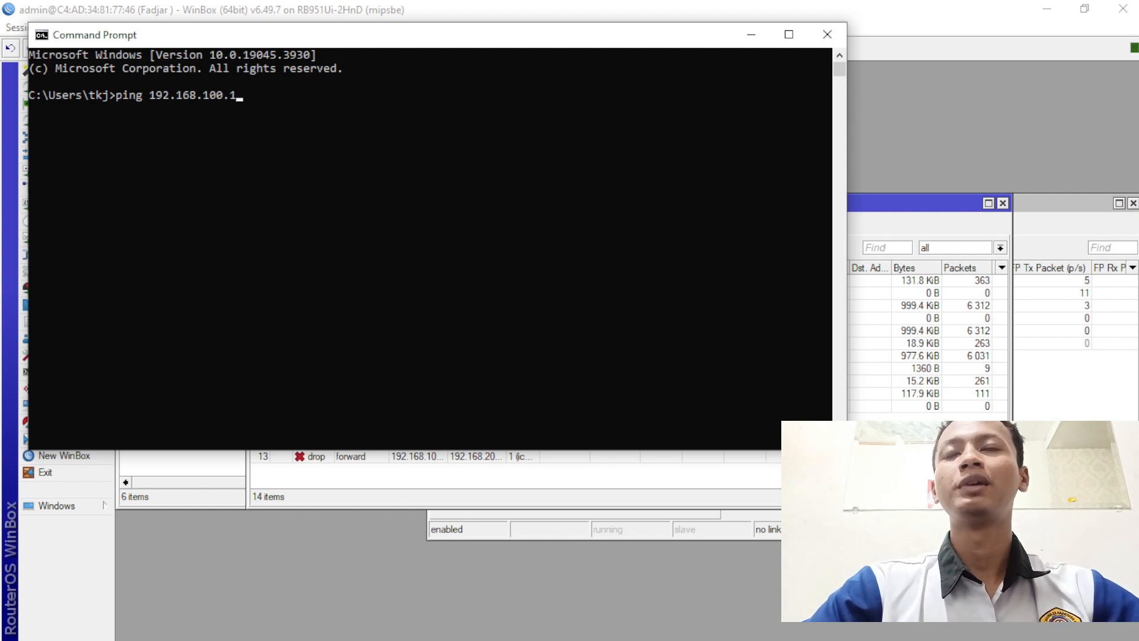
pyautogui.press('Return')
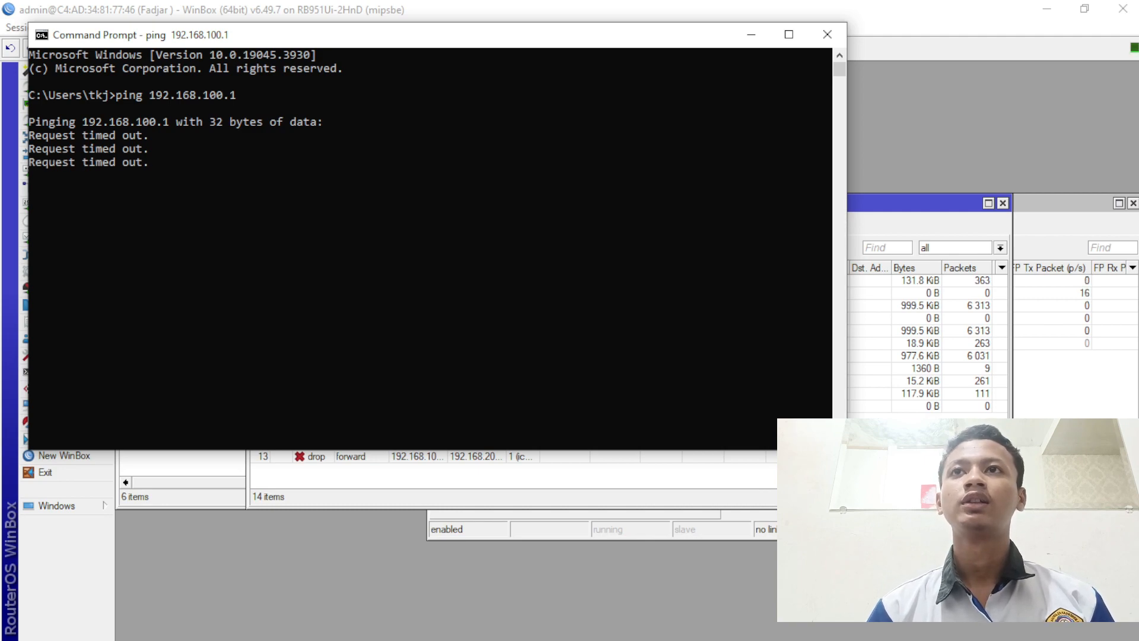
pyautogui.hotkey('ctrl', 'c')
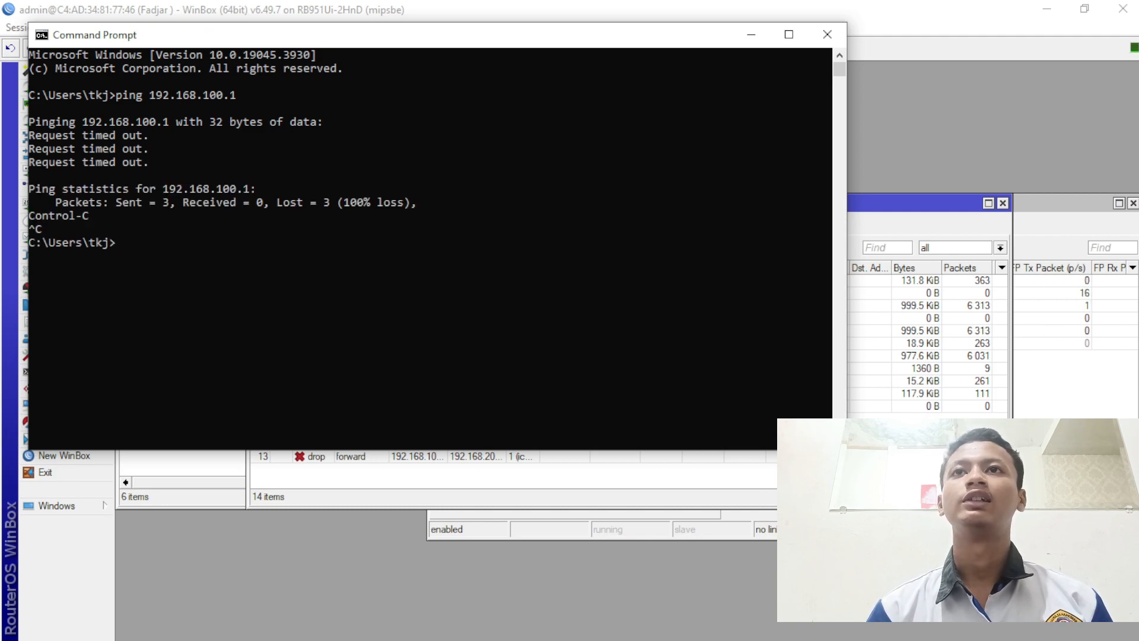
# - Ping 192.168.200.99 and confirm it replies with 0% loss
pyautogui.write('ping')
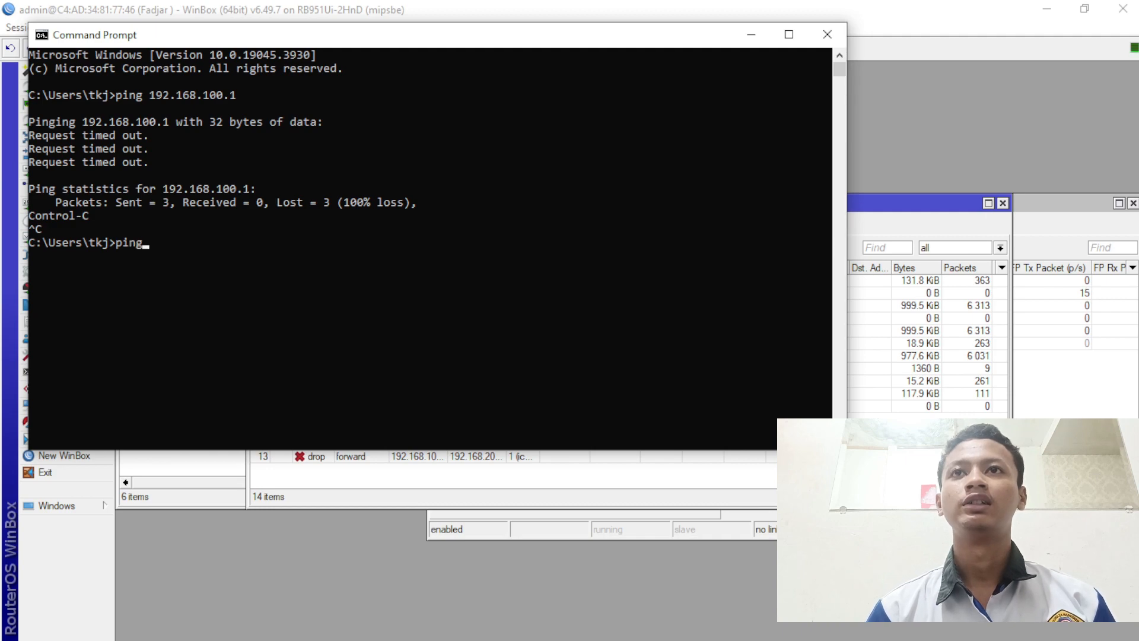
pyautogui.write(' 192.')
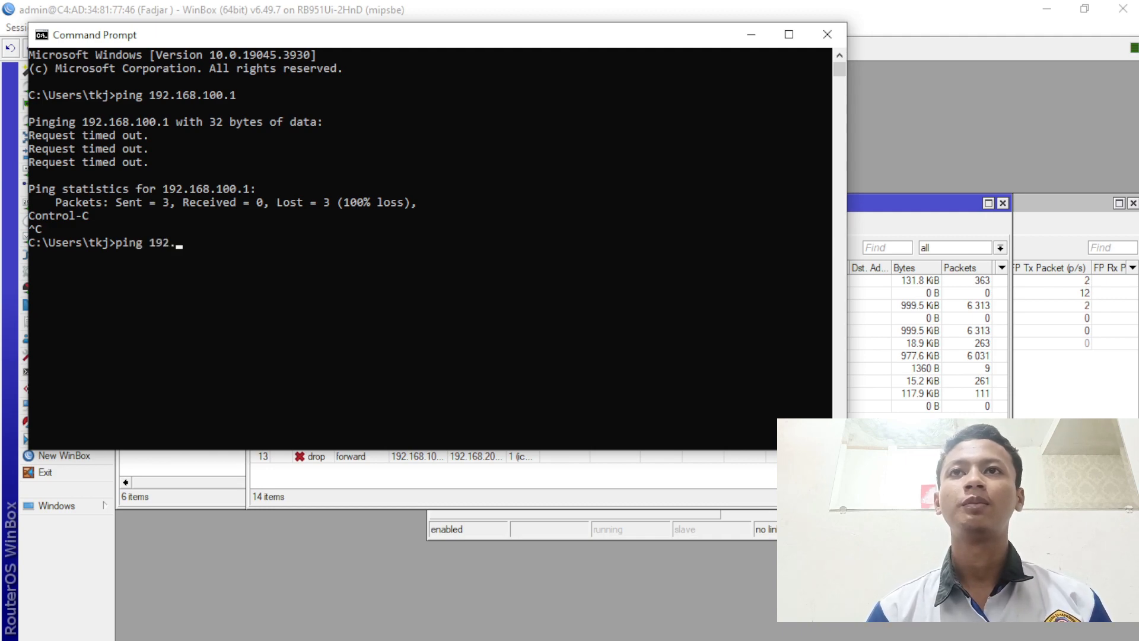
pyautogui.write('168')
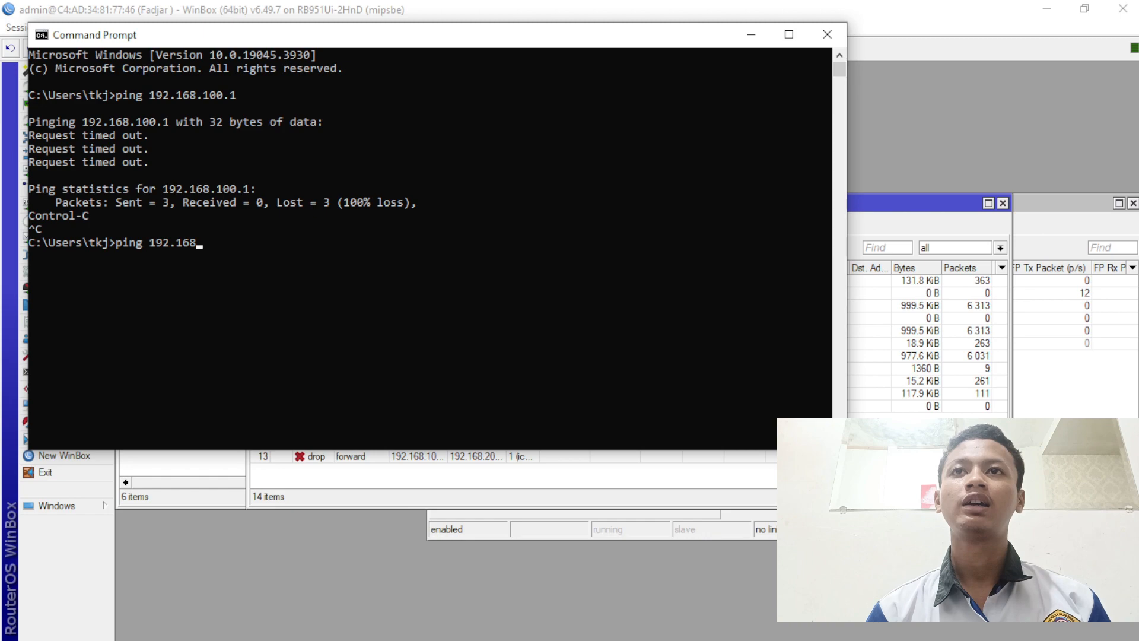
pyautogui.write('.200.')
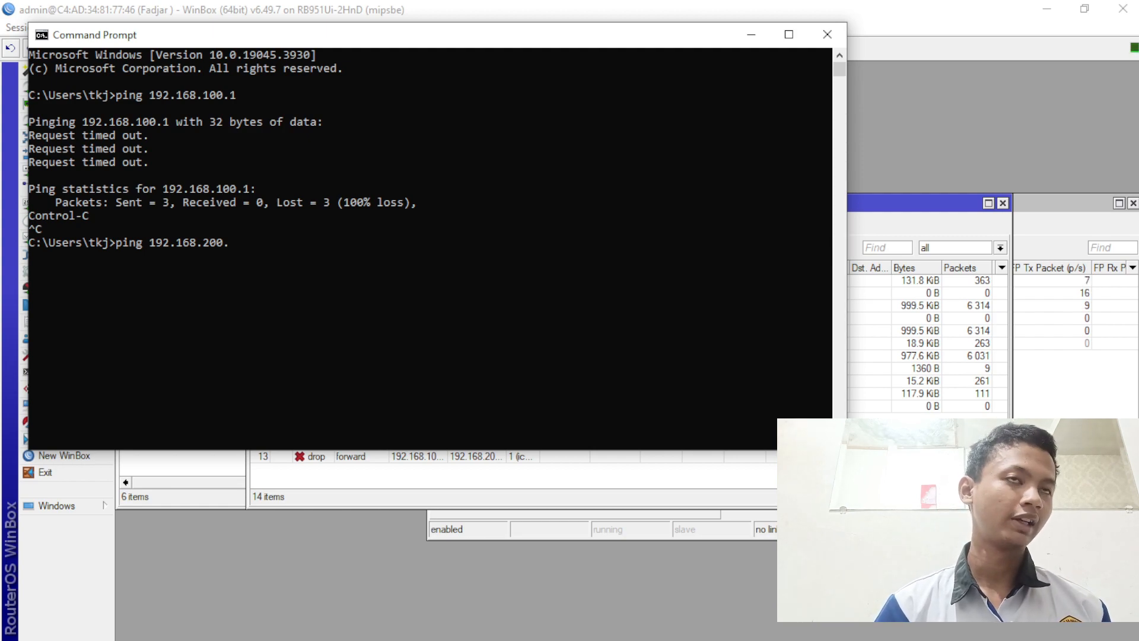
pyautogui.write('99')
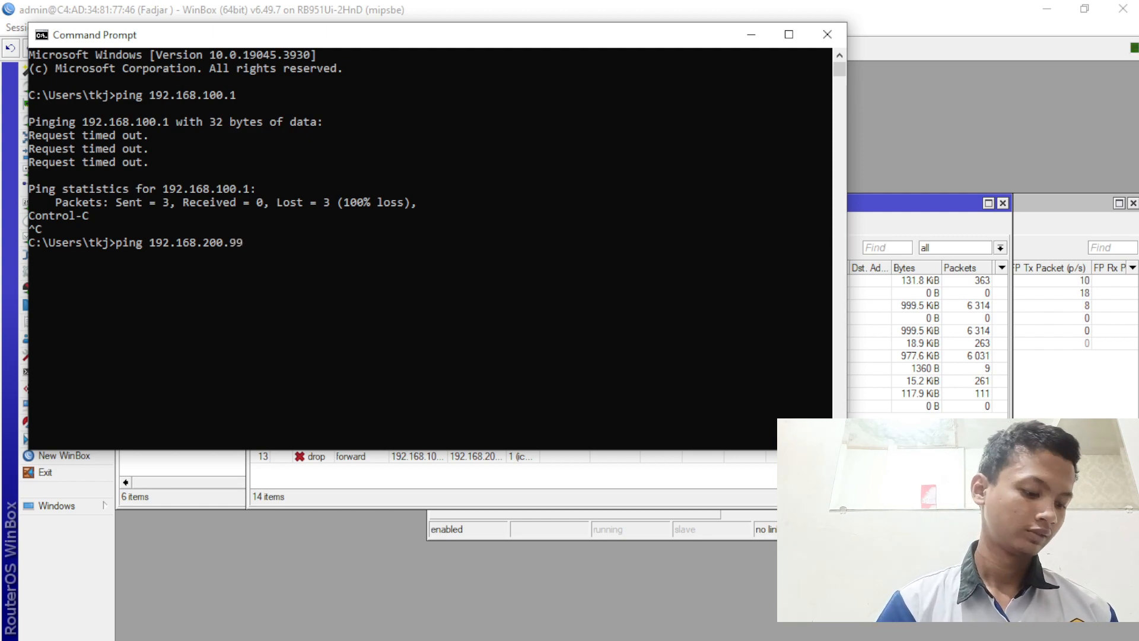
pyautogui.press('Return')
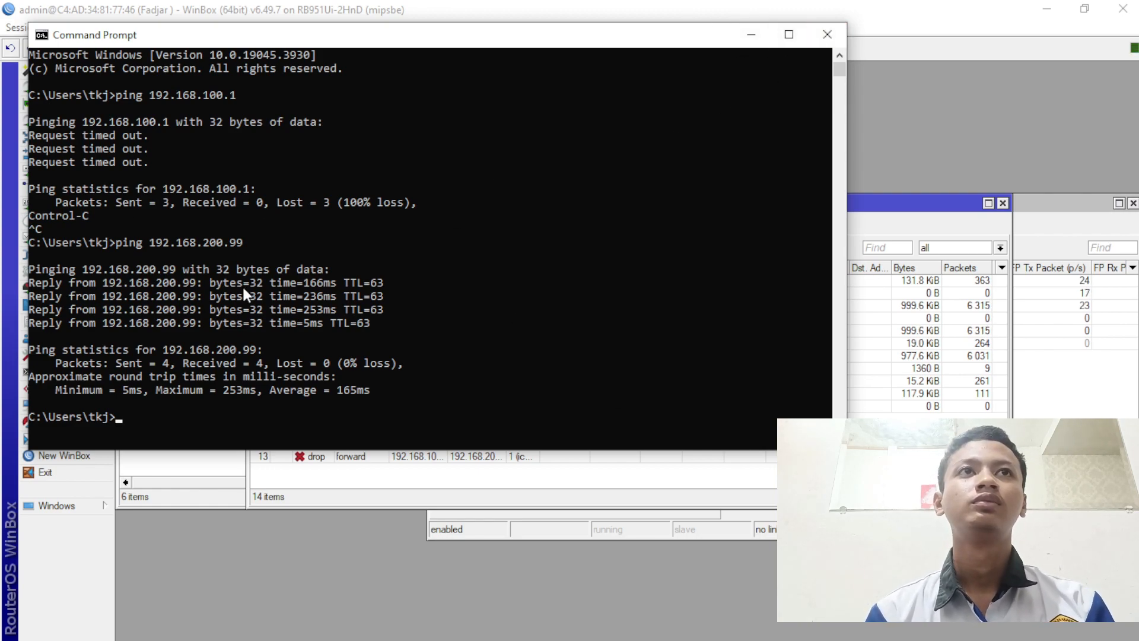
pyautogui.moveTo(1060, 637)
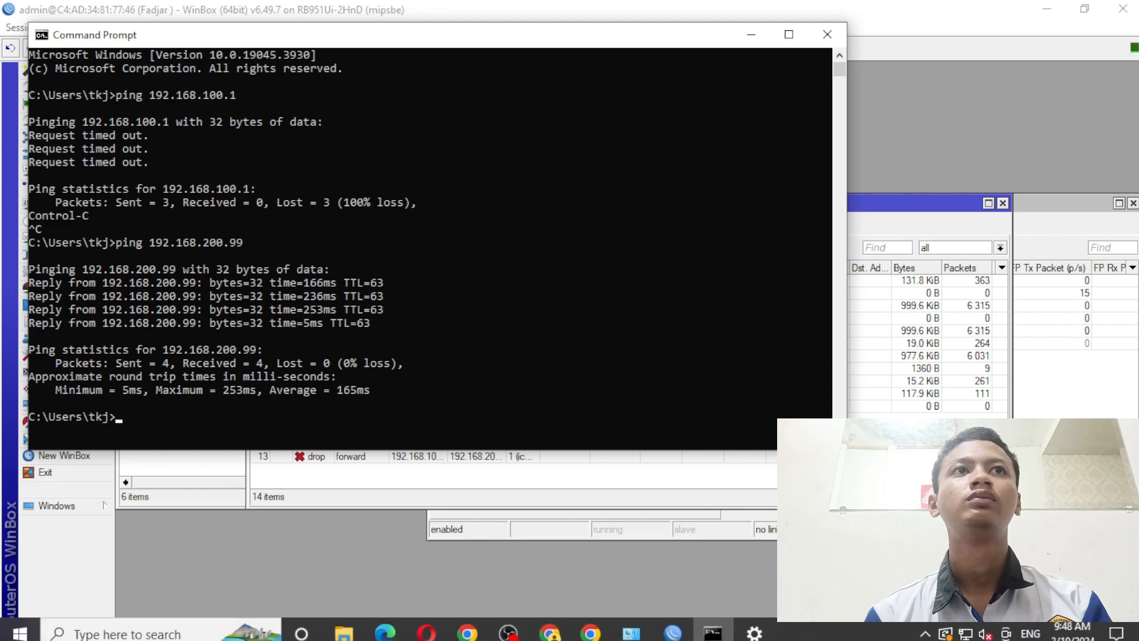
pyautogui.click(968, 627)
# - Open the IPv4 properties of the Ethernet 2 adapter
pyautogui.click(976, 600)
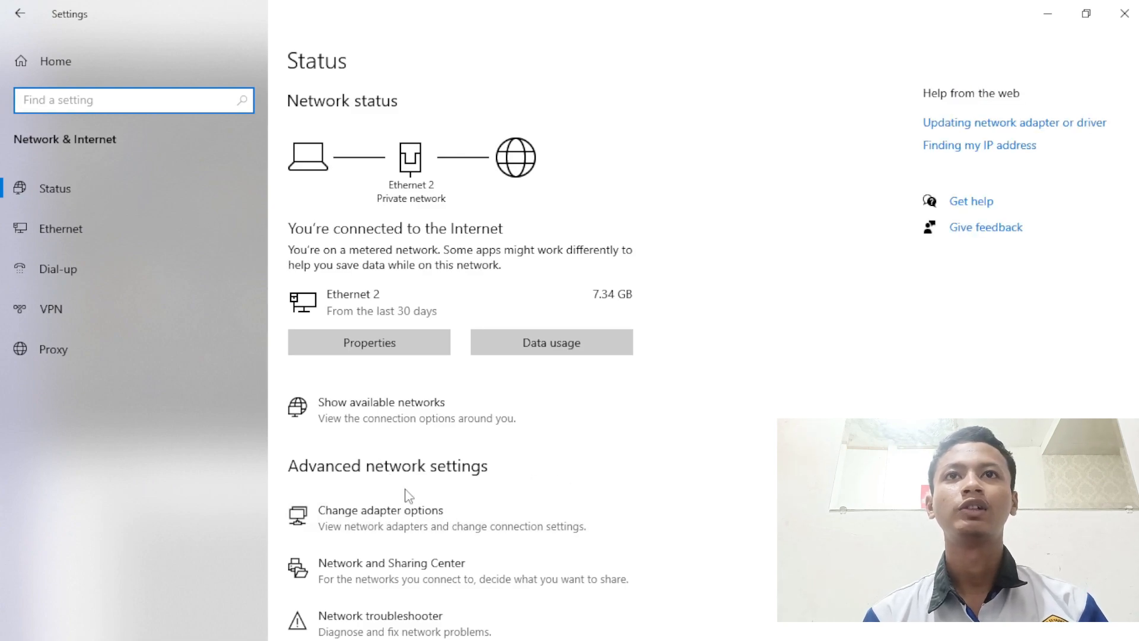
pyautogui.click(475, 499)
pyautogui.rightClick(576, 150)
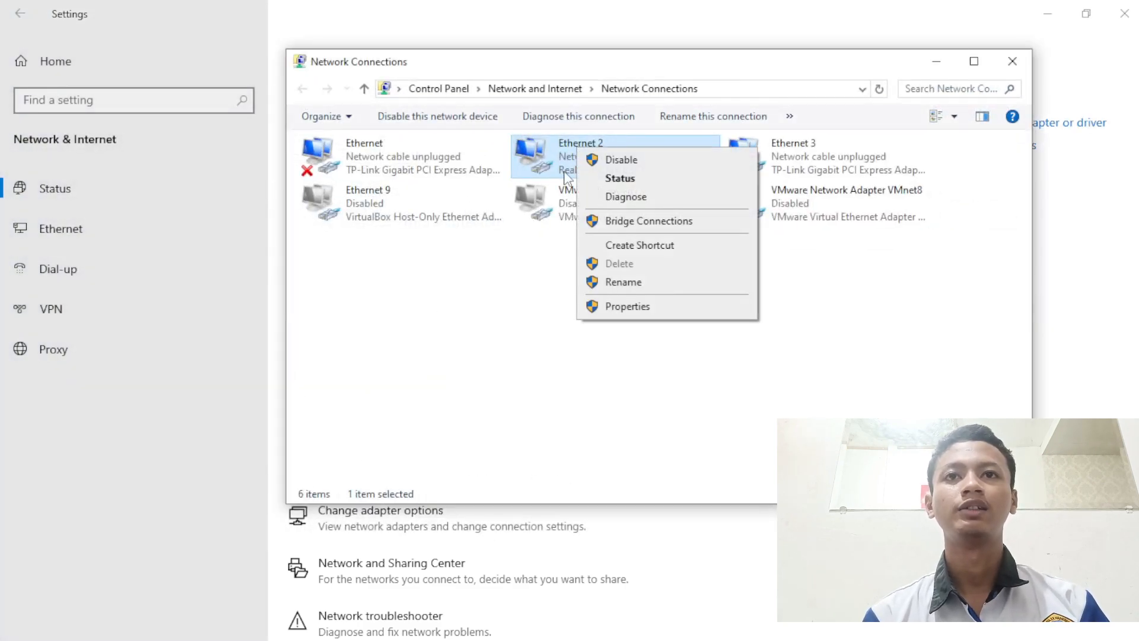
pyautogui.click(623, 305)
pyautogui.scroll(-1, 442, 323)
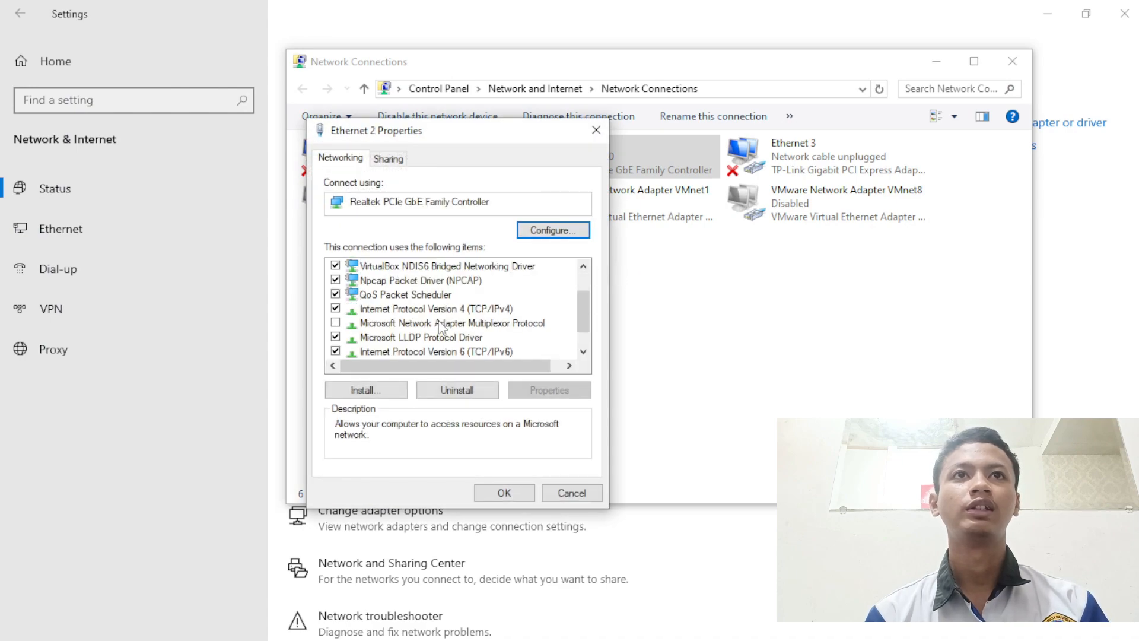
pyautogui.click(432, 300)
pyautogui.doubleClick(433, 309)
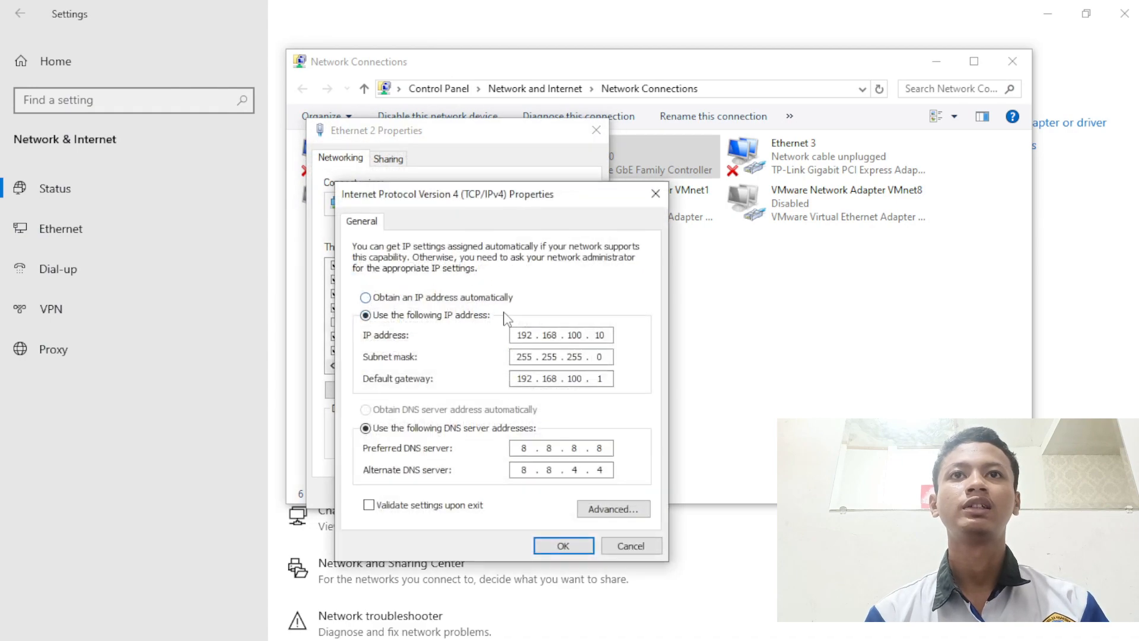
# - Switch IP address and DNS to obtain automatically, save, and minimize the windows
pyautogui.click(499, 297)
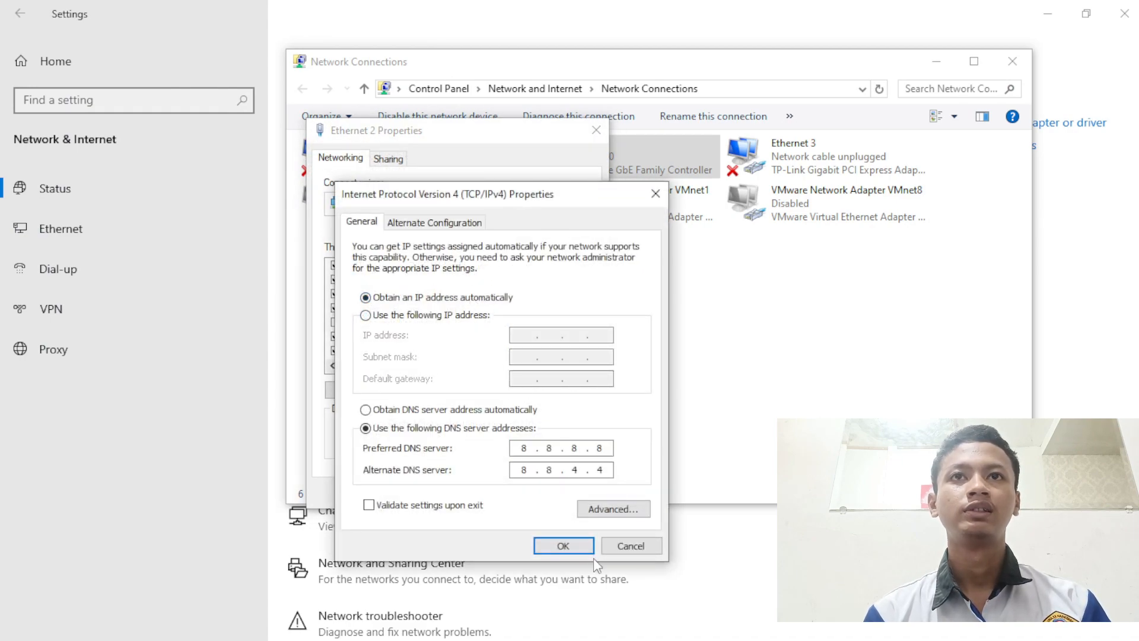
pyautogui.click(416, 409)
pyautogui.click(561, 545)
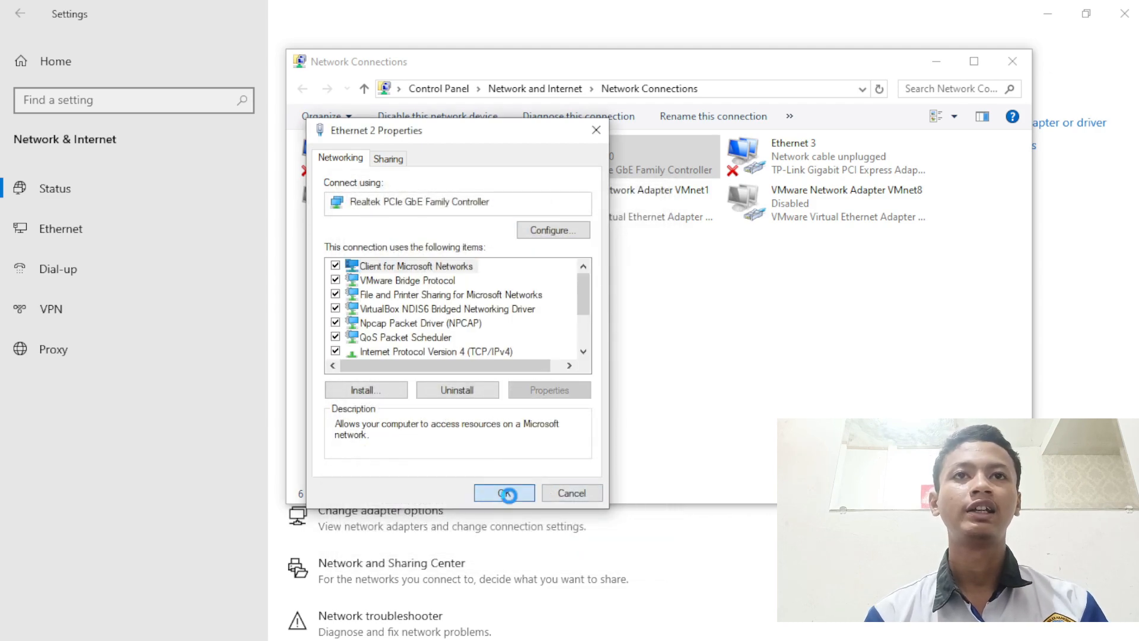
pyautogui.click(507, 491)
pyautogui.click(936, 61)
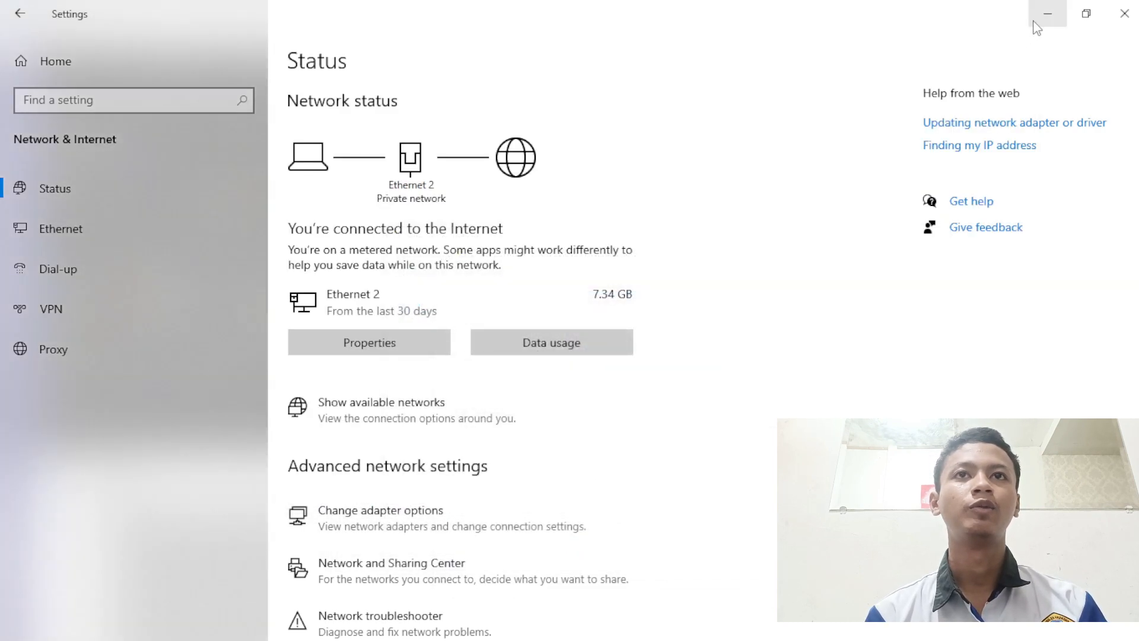
pyautogui.click(1047, 13)
# - Rerun the pings: 192.168.100.1 now replies while 192.168.200.99 times out
pyautogui.press('Up')
pyautogui.press('Up')
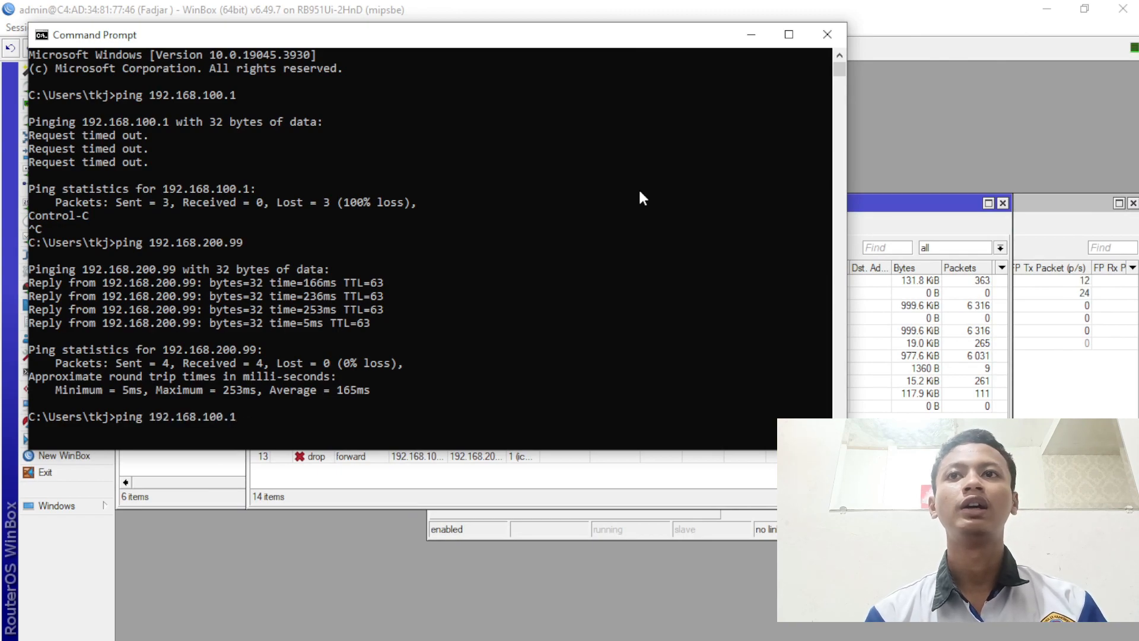
pyautogui.press('Return')
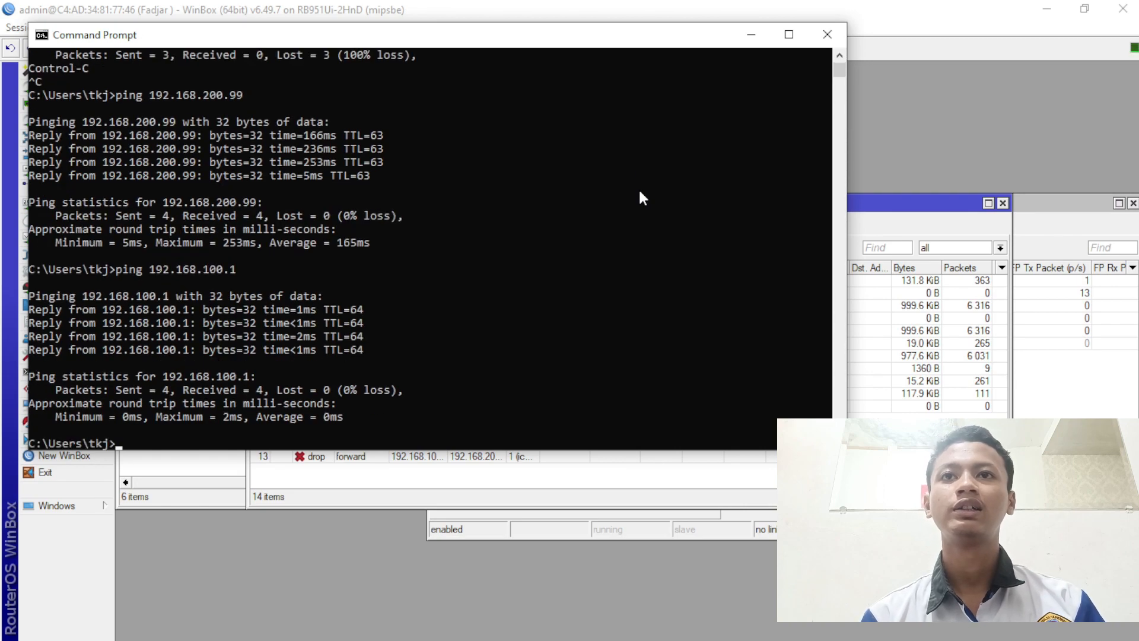
pyautogui.press('Up')
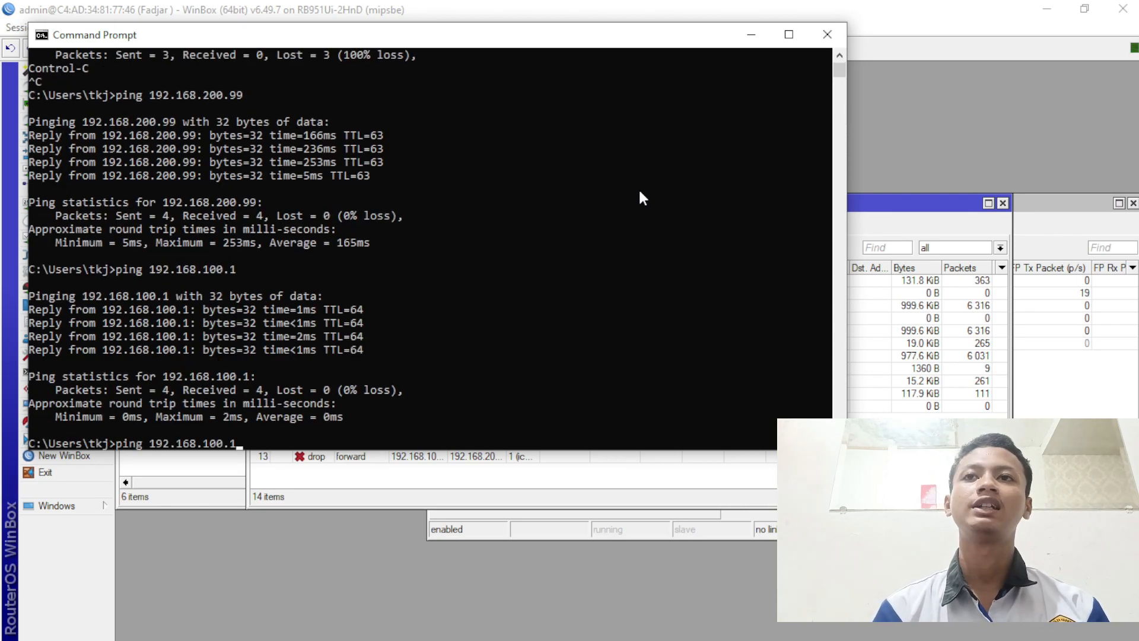
pyautogui.press('Up')
pyautogui.press('Return')
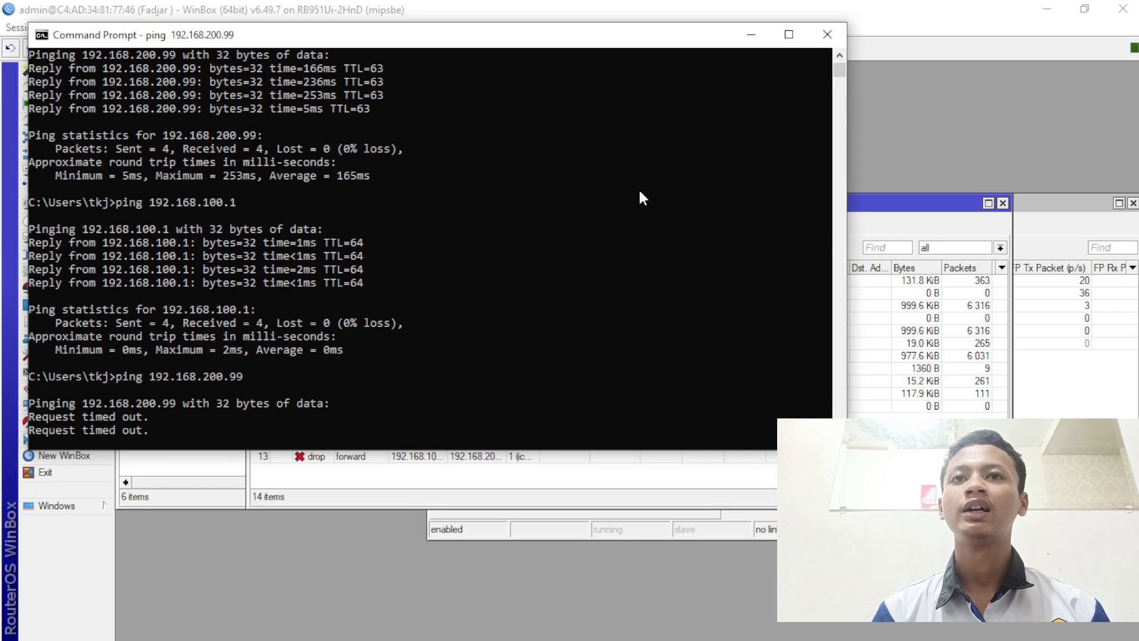
pyautogui.hotkey('ctrl', 'c')
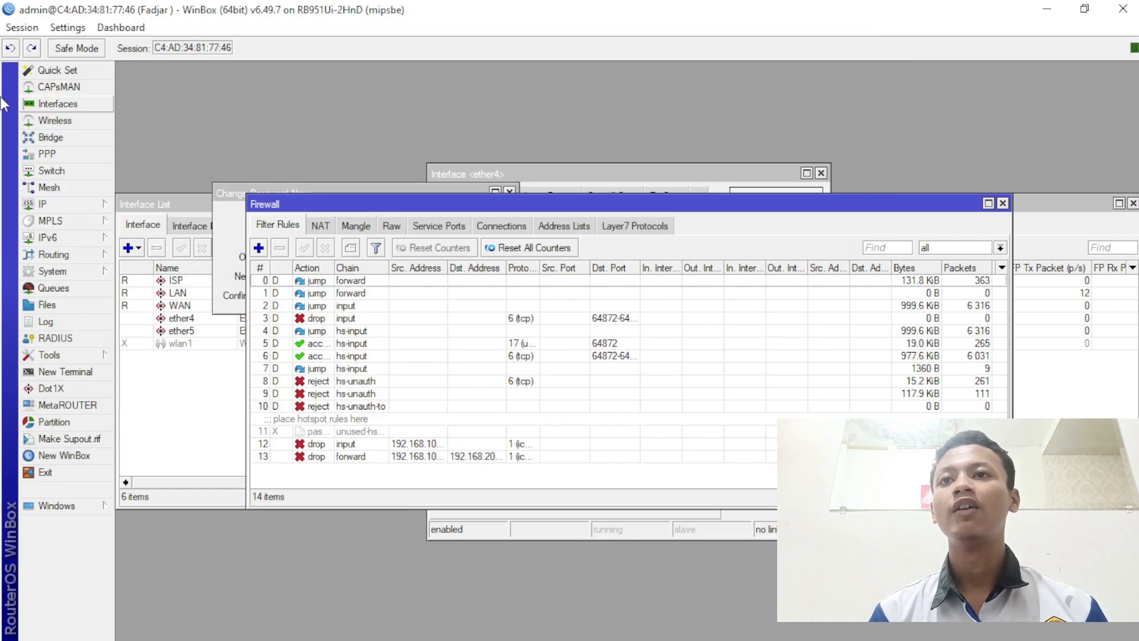
pyautogui.click(53, 204)
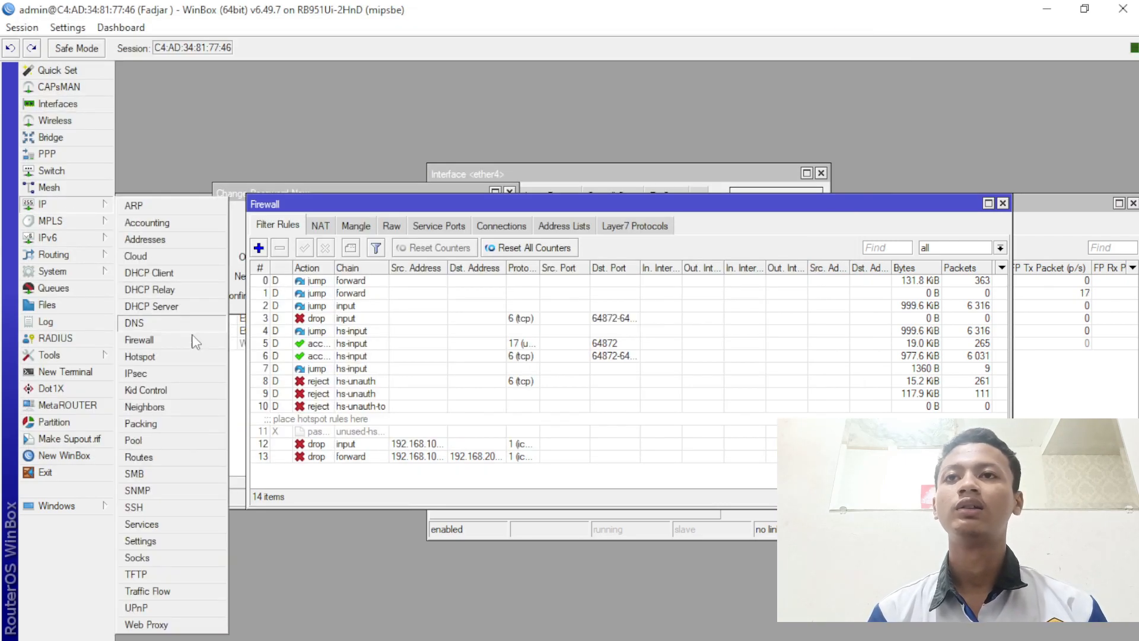
# - Add a forward-chain drop rule matching content linux.org and apply it
pyautogui.click(282, 540)
pyautogui.click(258, 247)
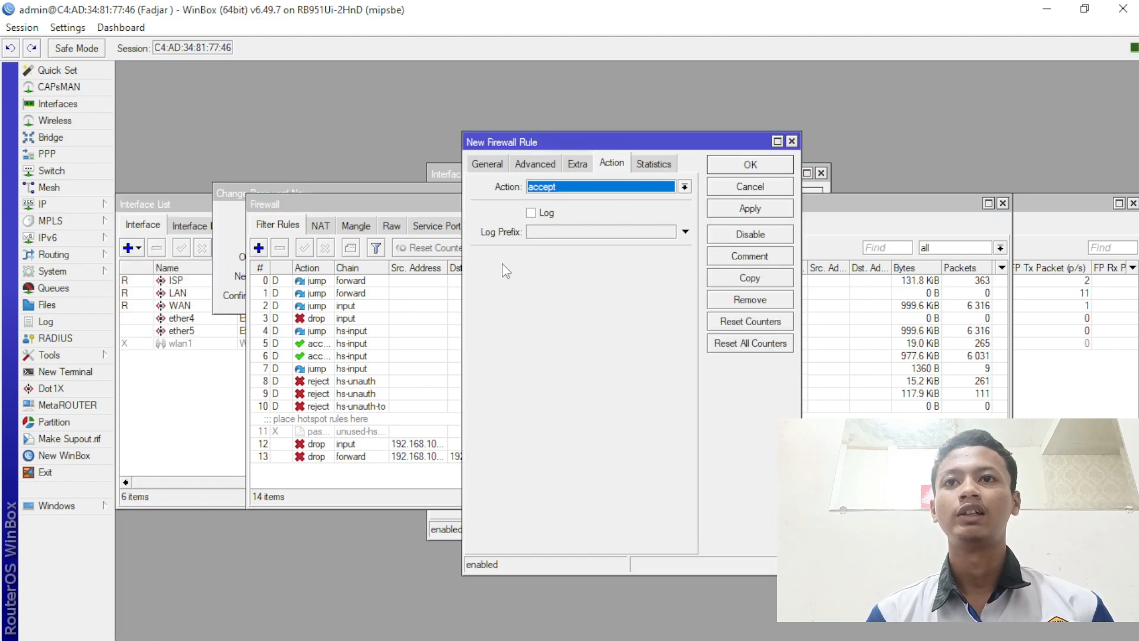
pyautogui.click(600, 188)
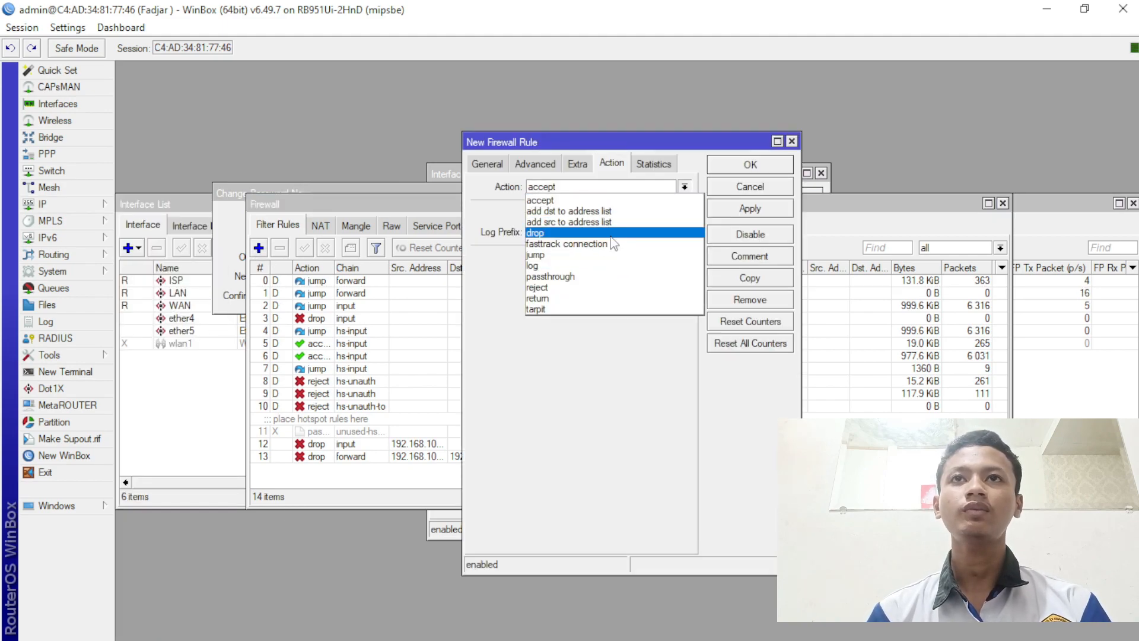
pyautogui.click(611, 228)
pyautogui.click(544, 166)
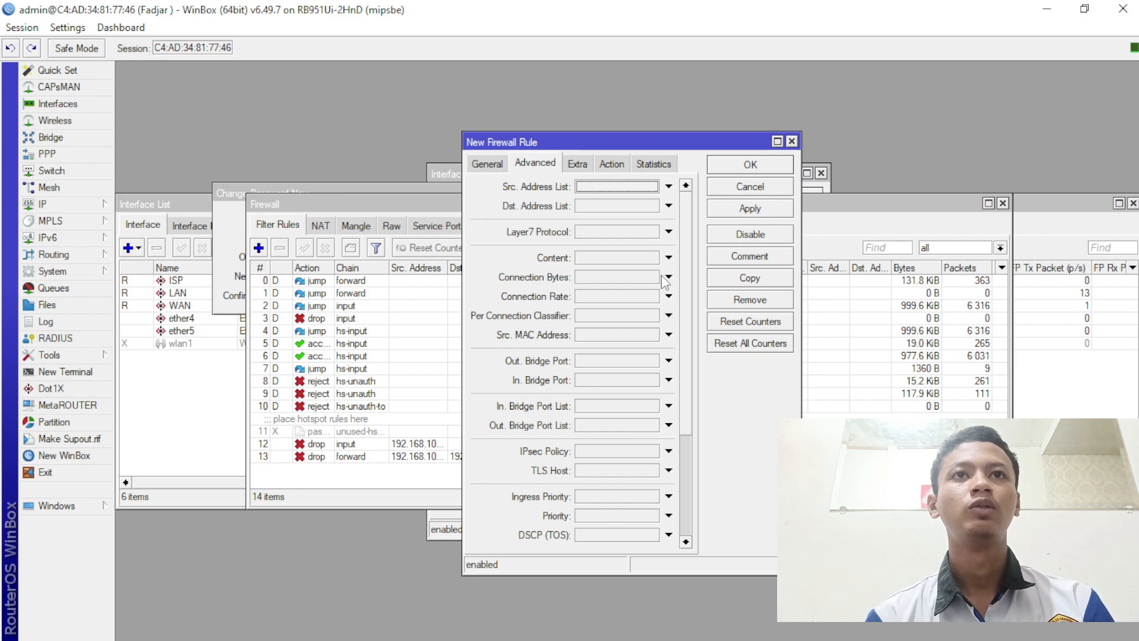
pyautogui.click(583, 169)
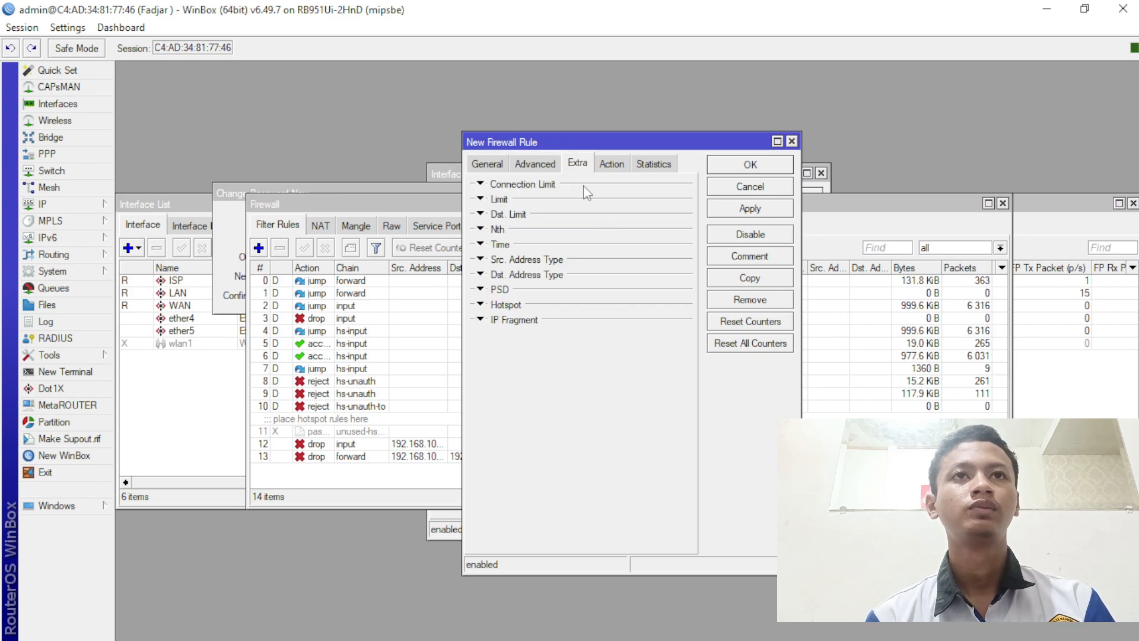
pyautogui.click(530, 165)
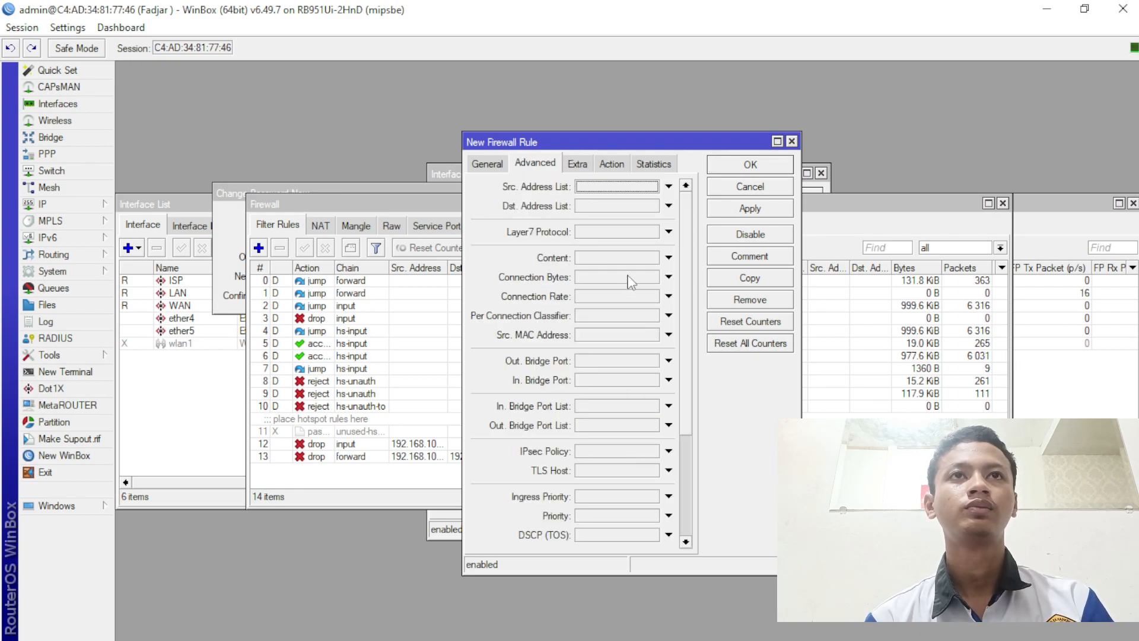
pyautogui.click(628, 258)
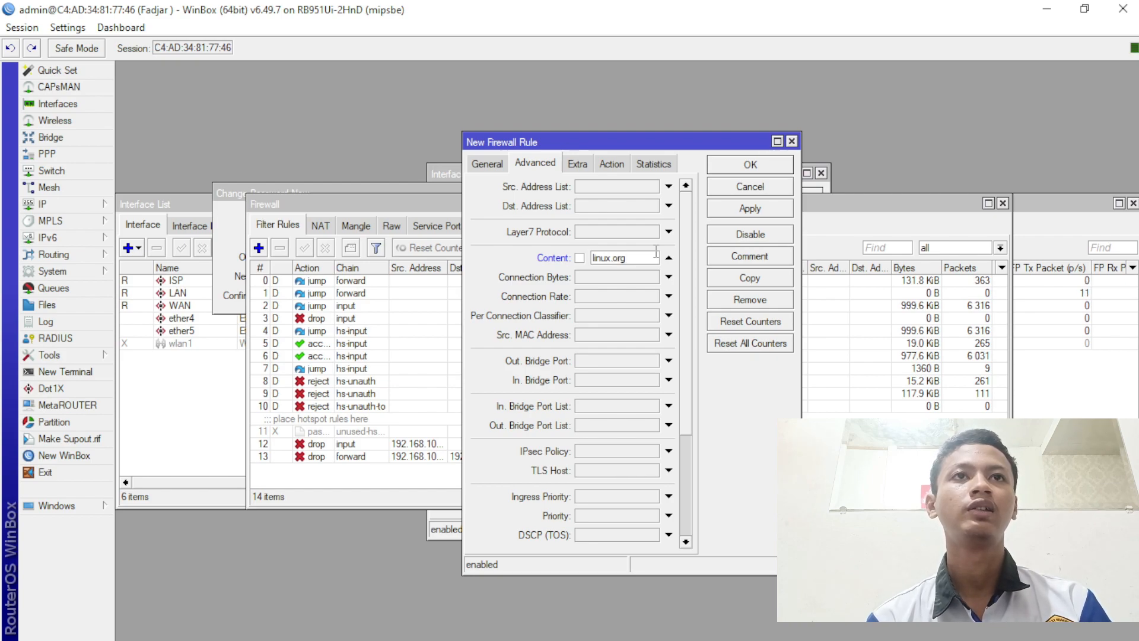
pyautogui.click(487, 168)
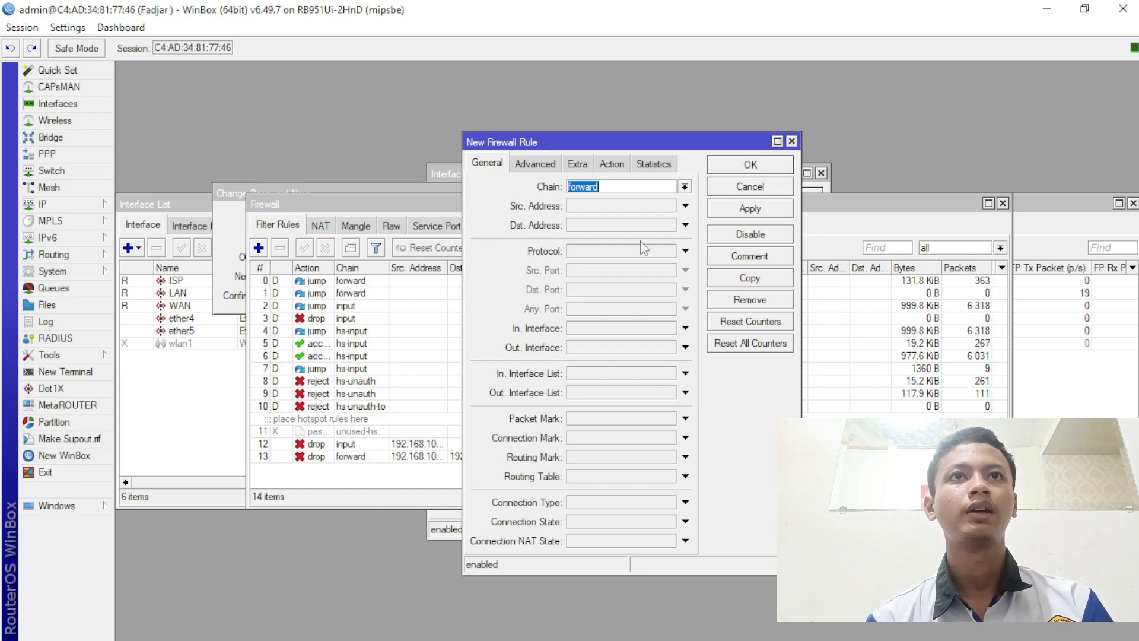
pyautogui.click(750, 209)
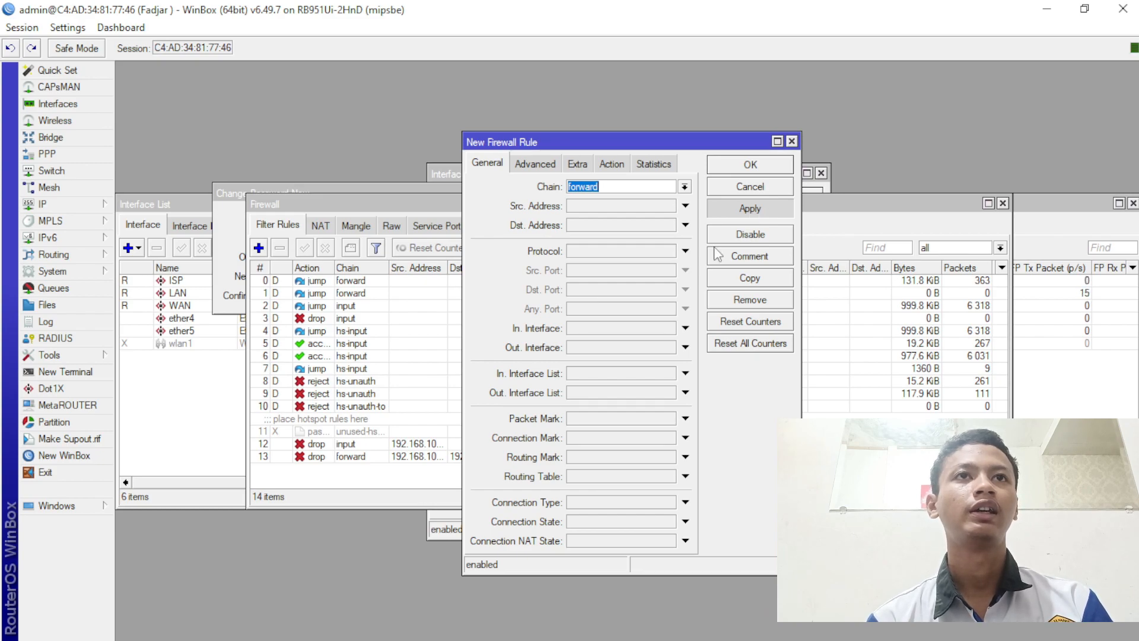
# - Copy the linux.org rule and change its content to .mp3
pyautogui.click(732, 279)
pyautogui.click(648, 350)
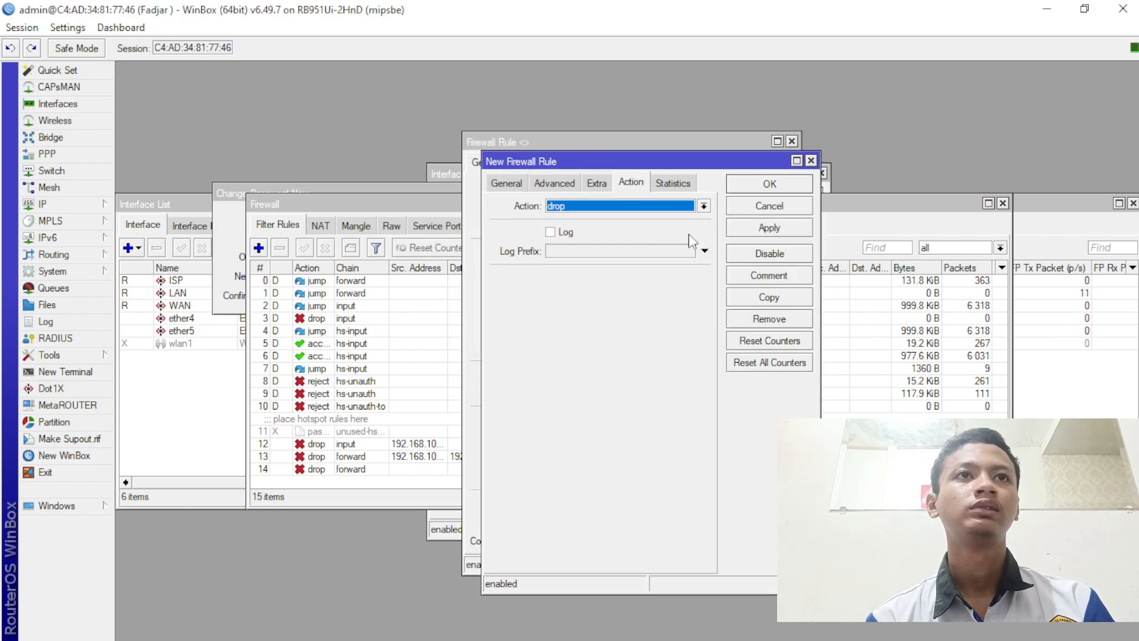
pyautogui.click(561, 185)
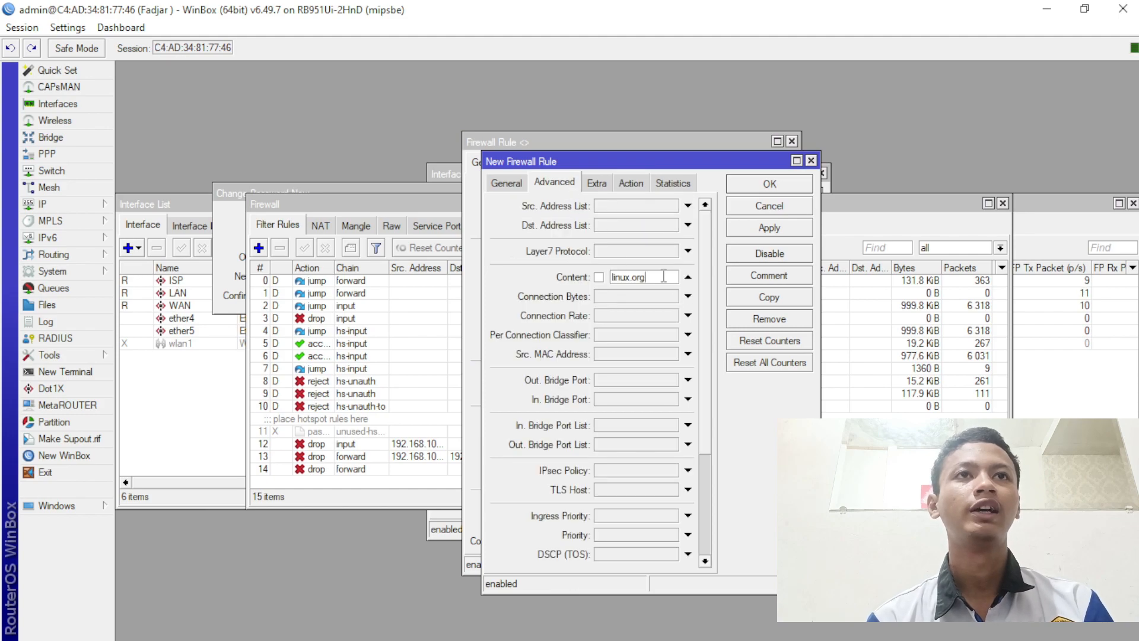
pyautogui.press('BackSpace')
pyautogui.press('BackSpace')
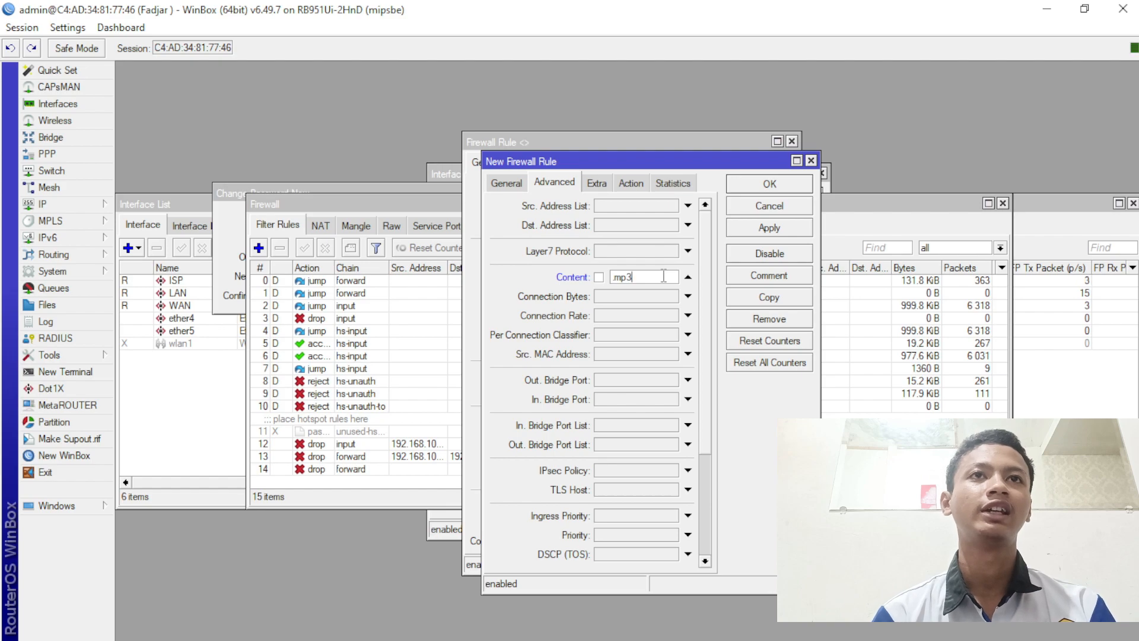
# - Copy the .mp3 rule, change its content to .mkv, and apply it
pyautogui.click(769, 299)
pyautogui.click(632, 345)
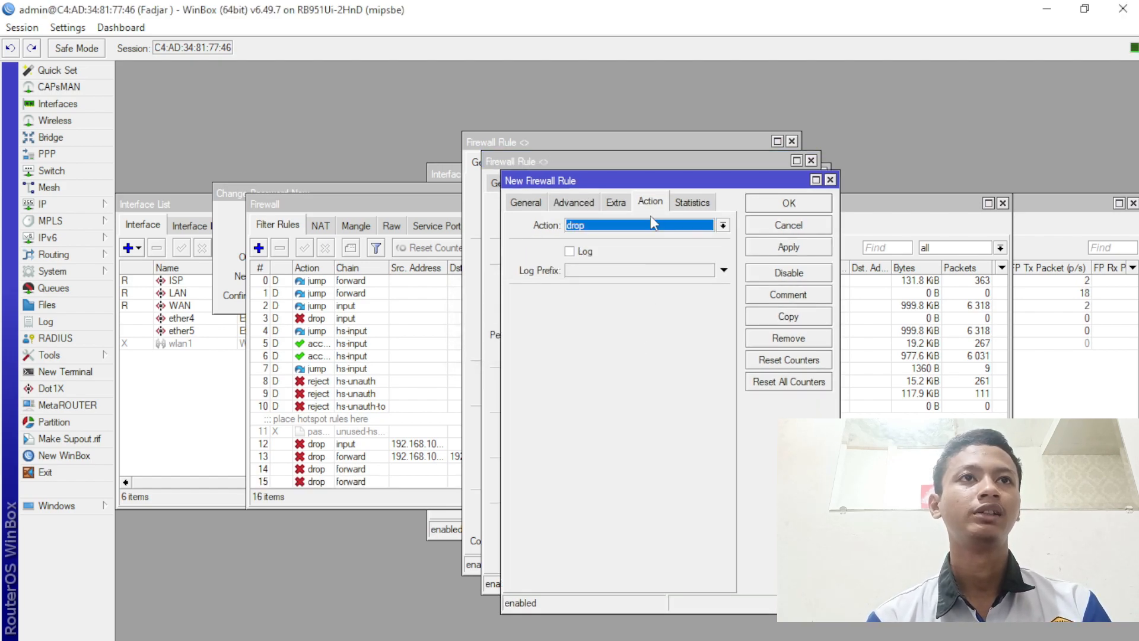
pyautogui.click(615, 202)
pyautogui.click(574, 202)
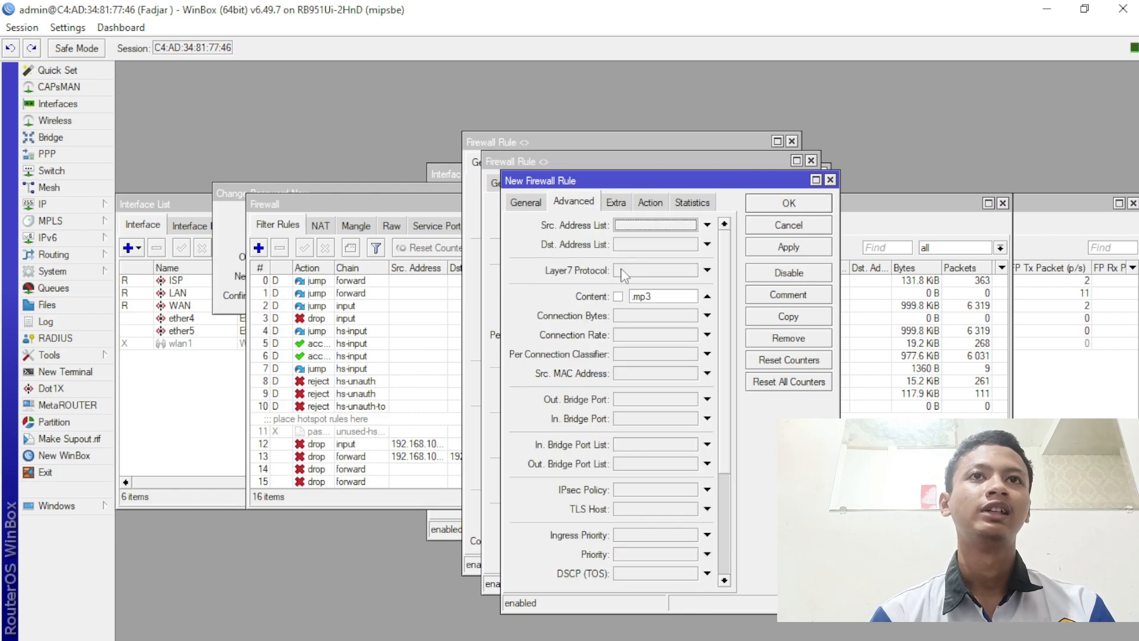
pyautogui.click(657, 298)
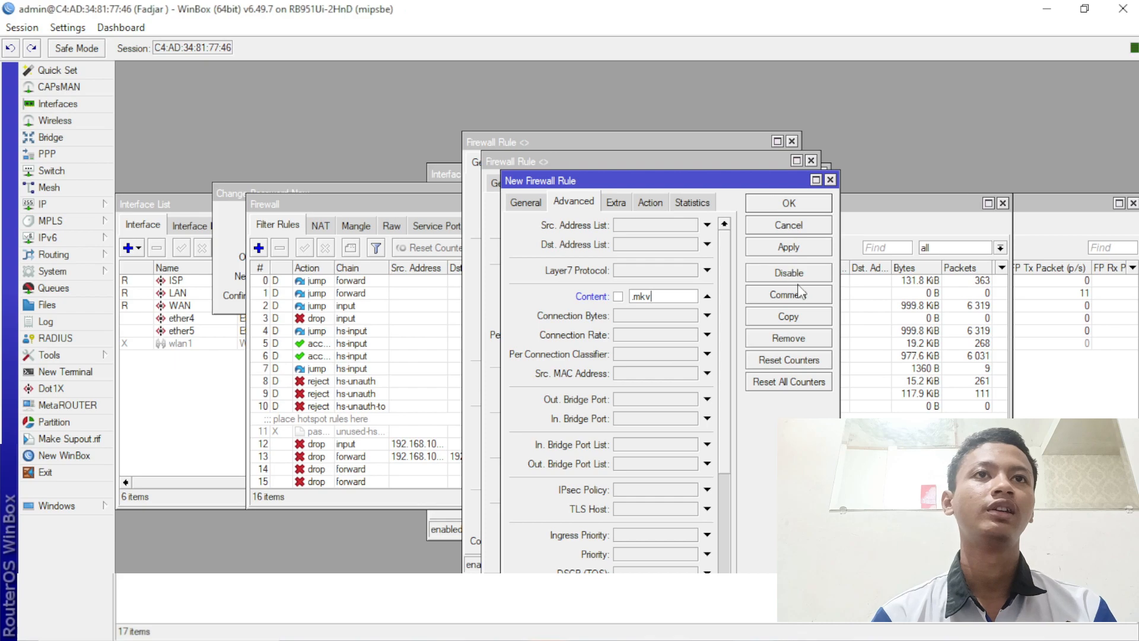
pyautogui.click(795, 248)
# - Close the .mkv, .mp3 and linux.org rule windows with OK
pyautogui.click(789, 204)
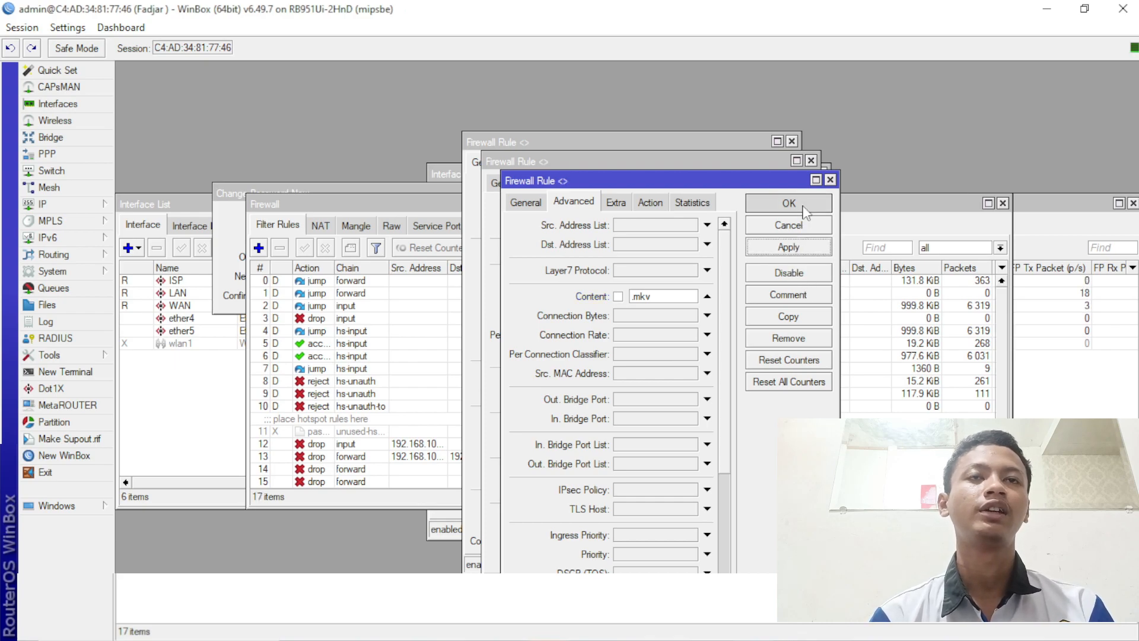
pyautogui.click(780, 186)
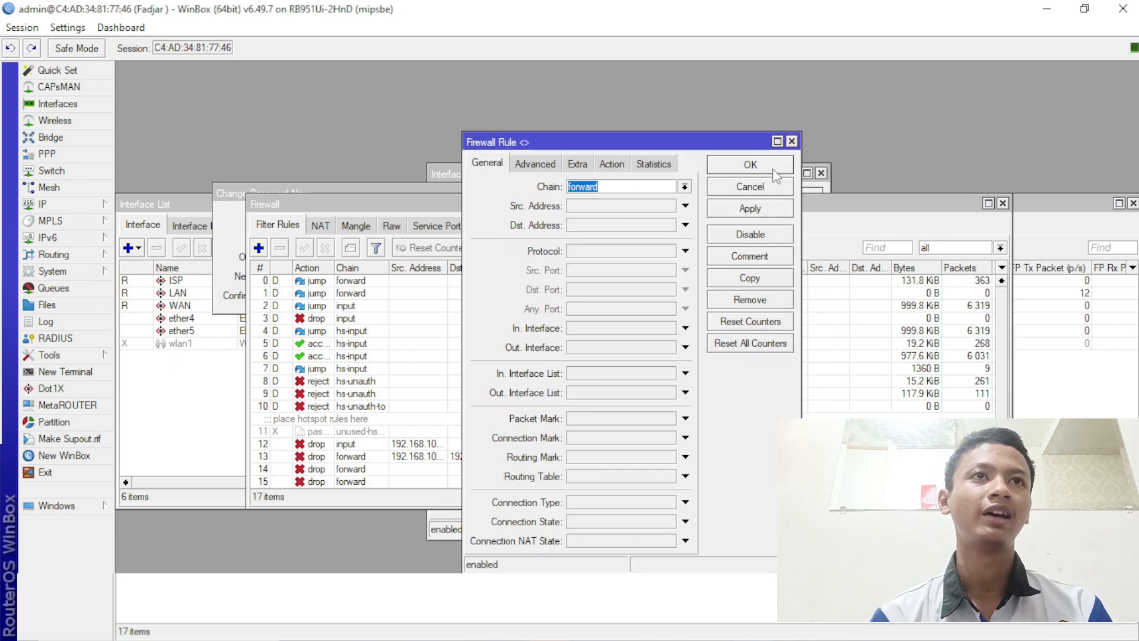
pyautogui.click(775, 166)
pyautogui.scroll(-1, 549, 352)
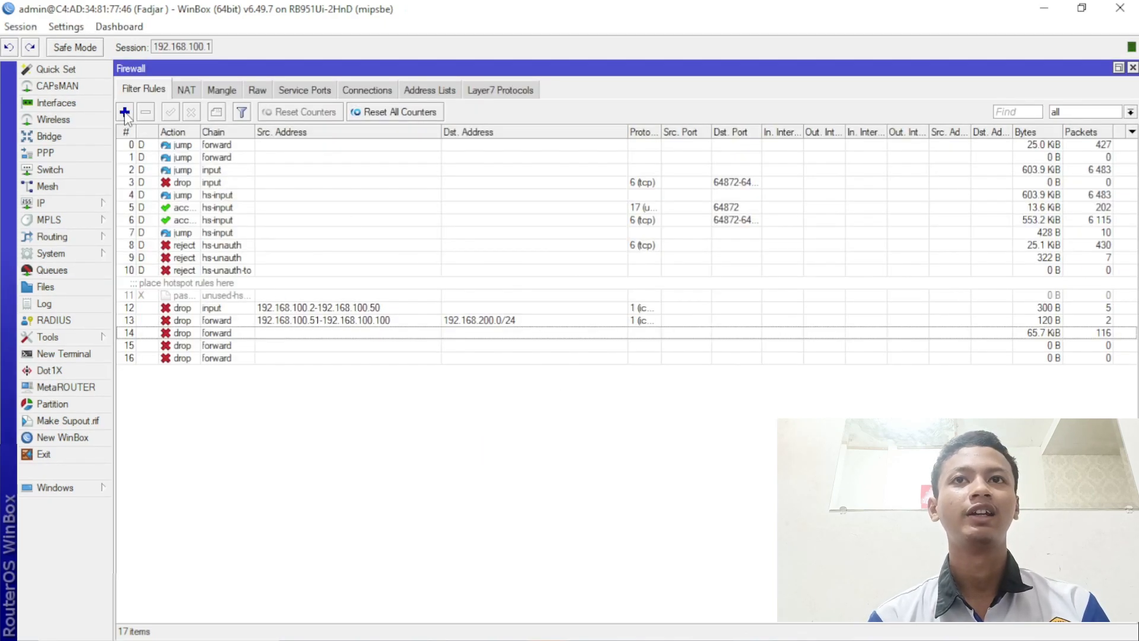
# - Add a forward log rule with prefix akses-ke-router as rule 17 and close it
pyautogui.click(125, 111)
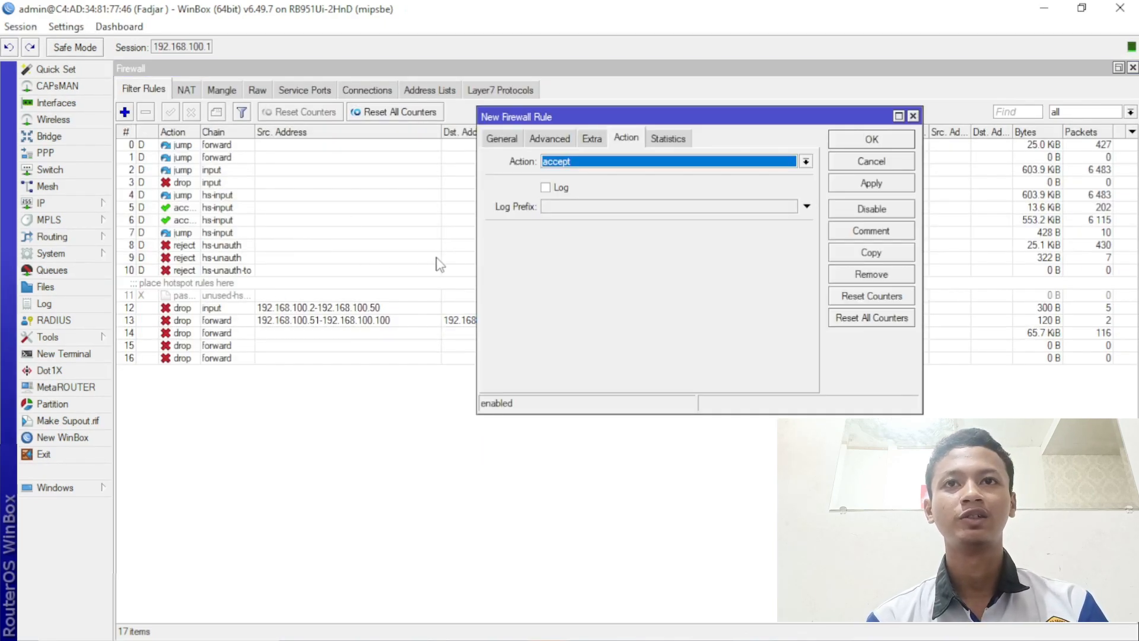
pyautogui.click(555, 165)
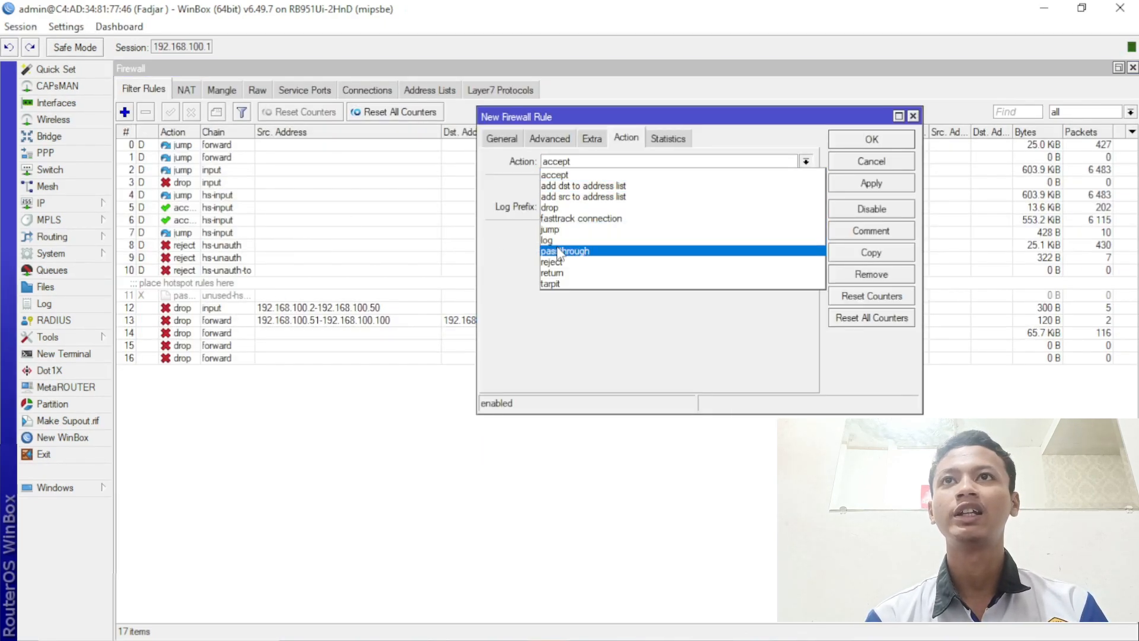
pyautogui.click(583, 208)
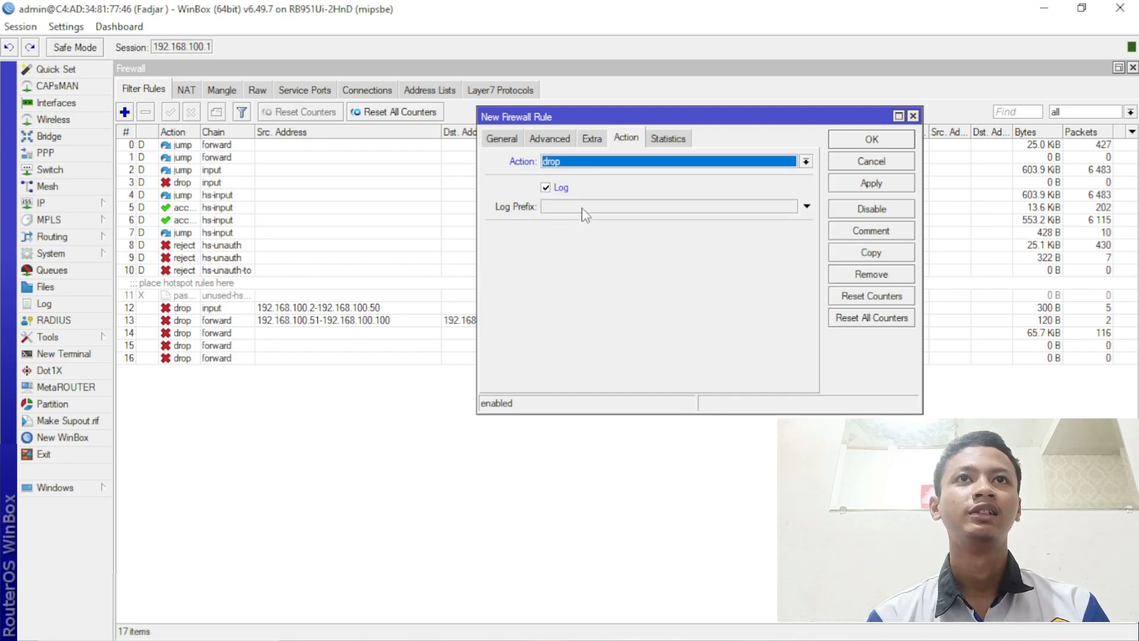
pyautogui.click(566, 162)
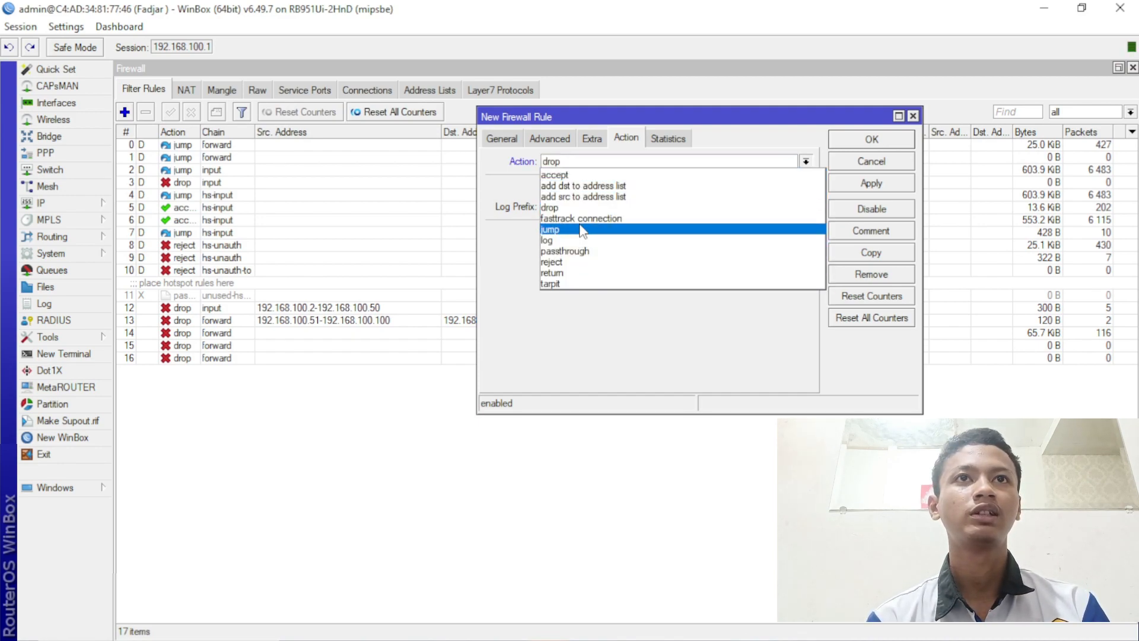
pyautogui.click(581, 239)
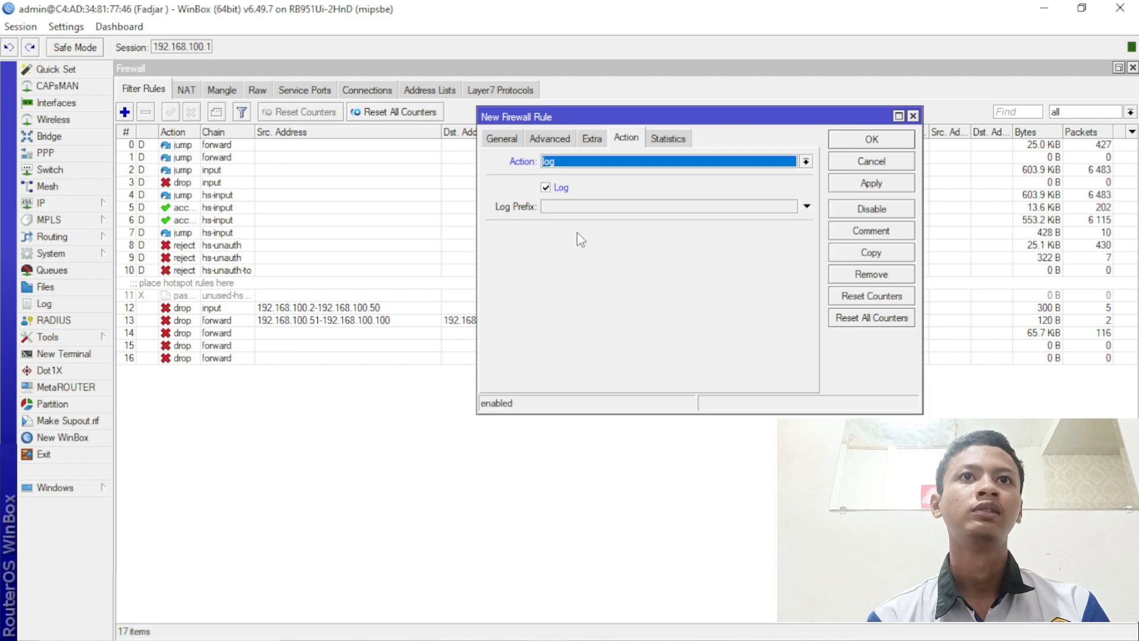
pyautogui.click(582, 207)
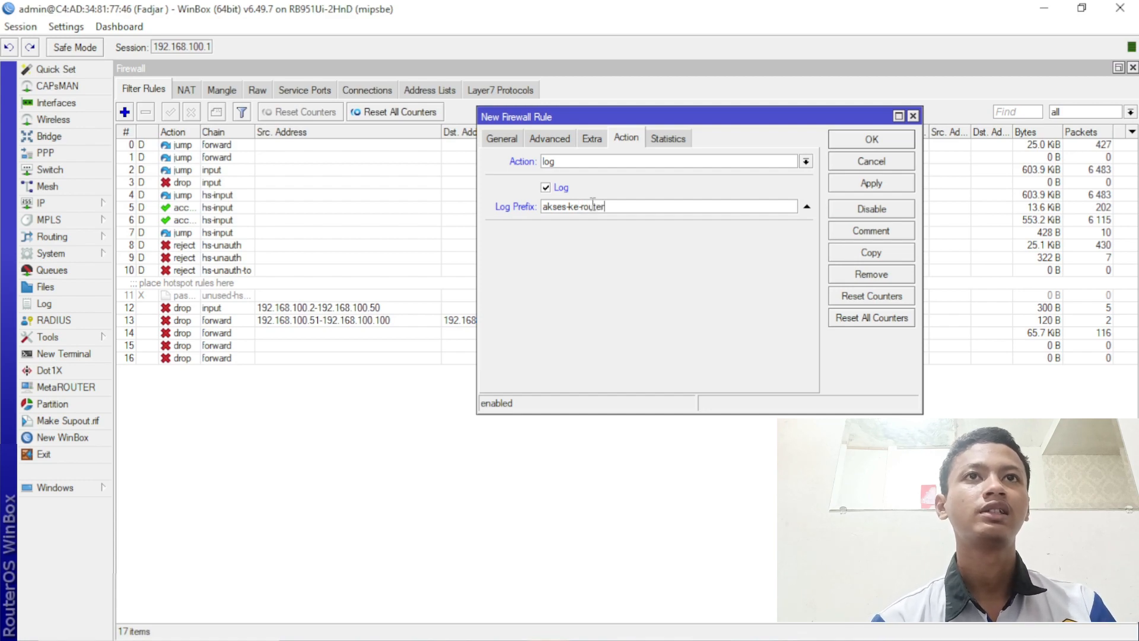
pyautogui.click(871, 184)
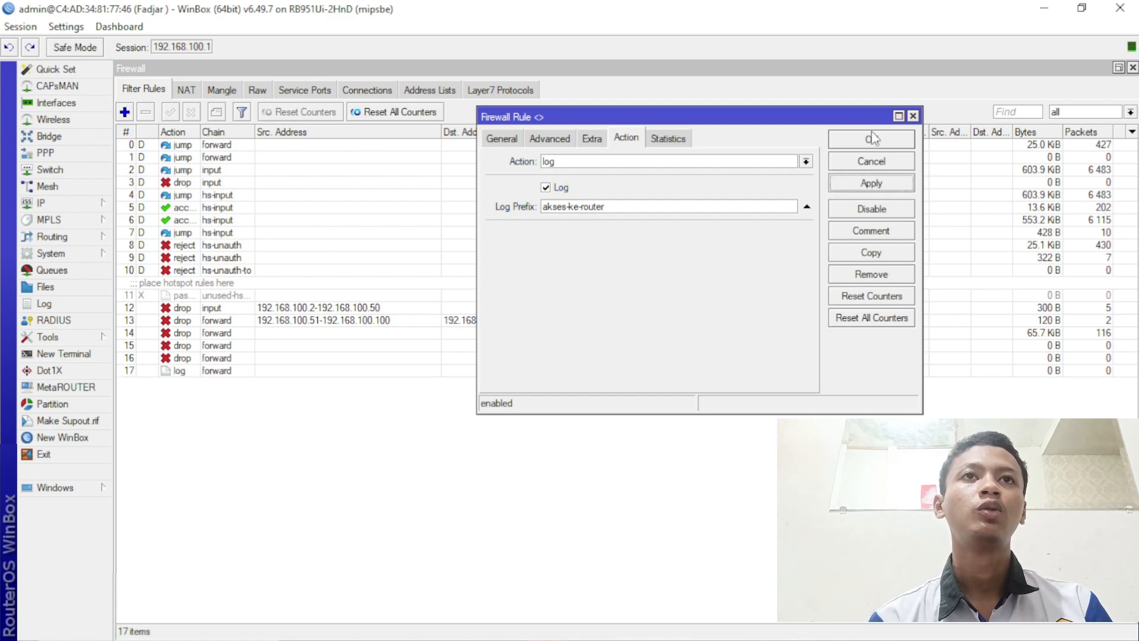
pyautogui.click(872, 142)
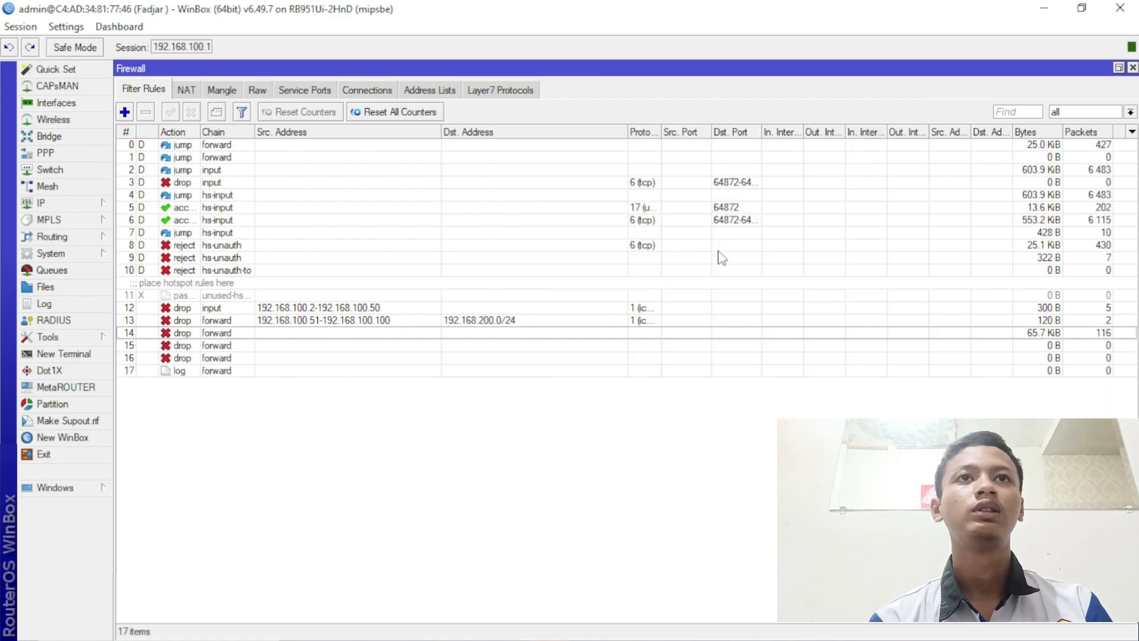
# - Add a System > Logging rule with prefix akses-ke-router and action disk, then open the Log
pyautogui.click(70, 254)
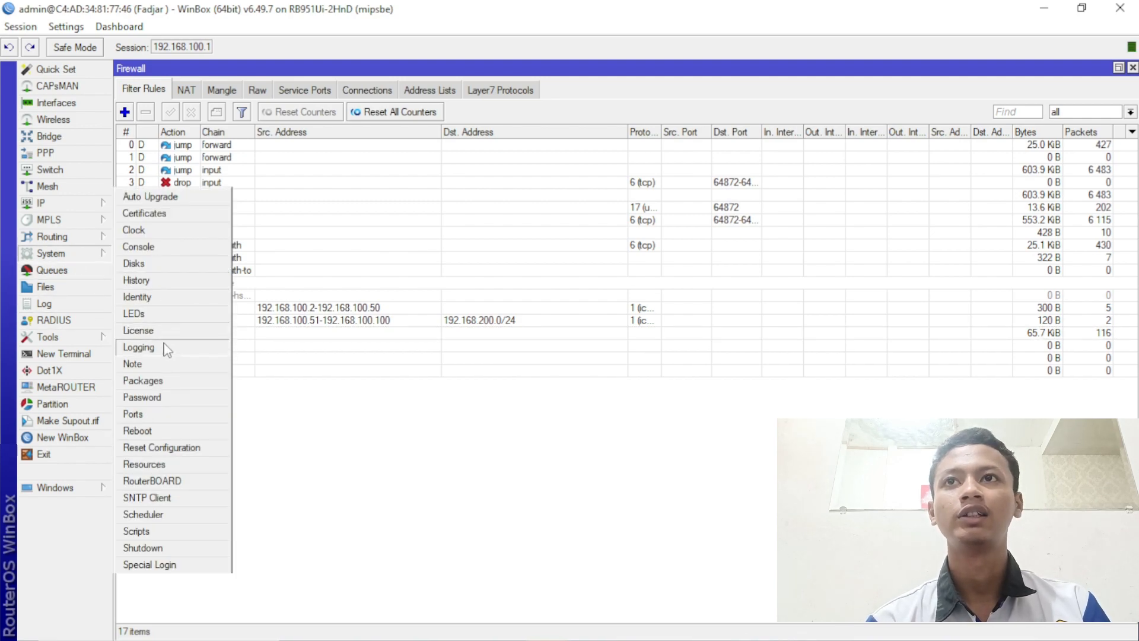
pyautogui.click(138, 347)
pyautogui.click(345, 225)
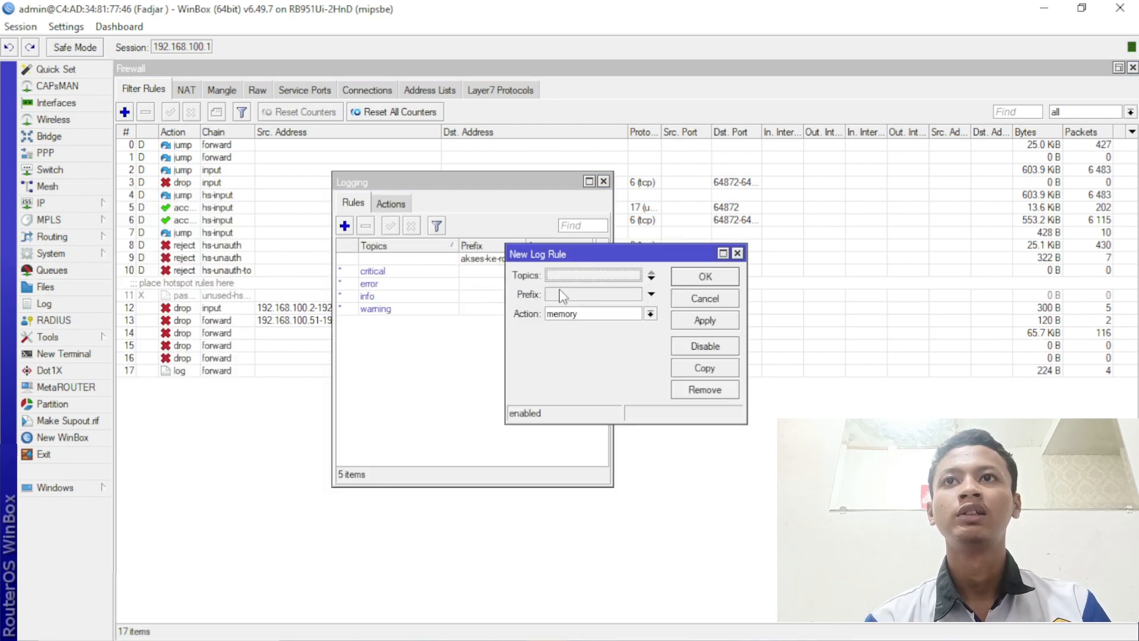
pyautogui.click(557, 294)
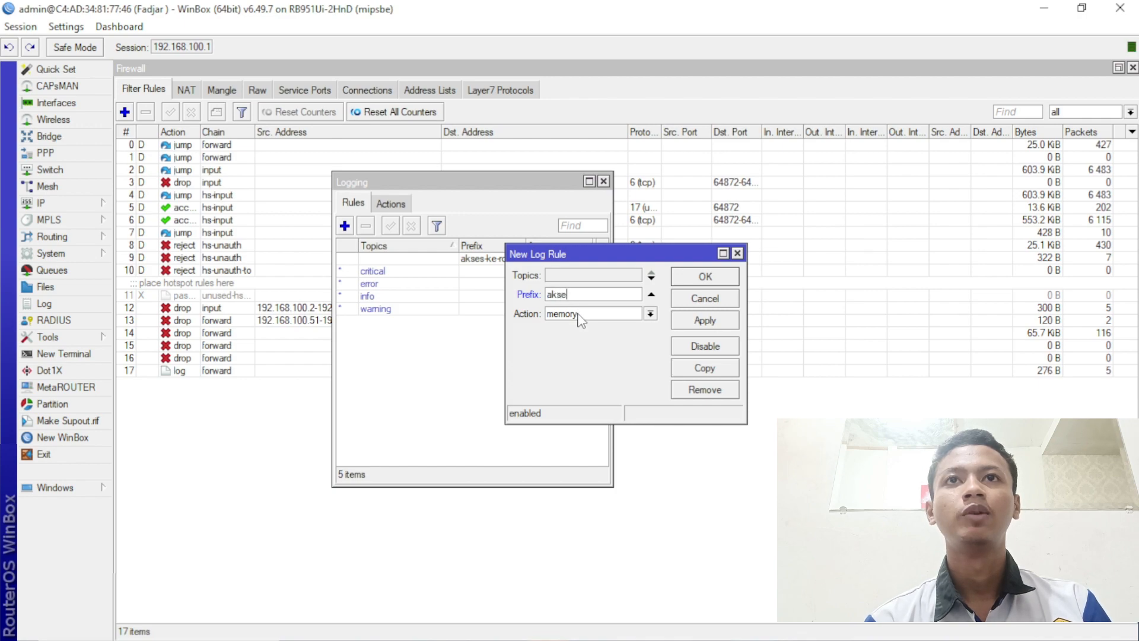
pyautogui.write('akses-ke-router')
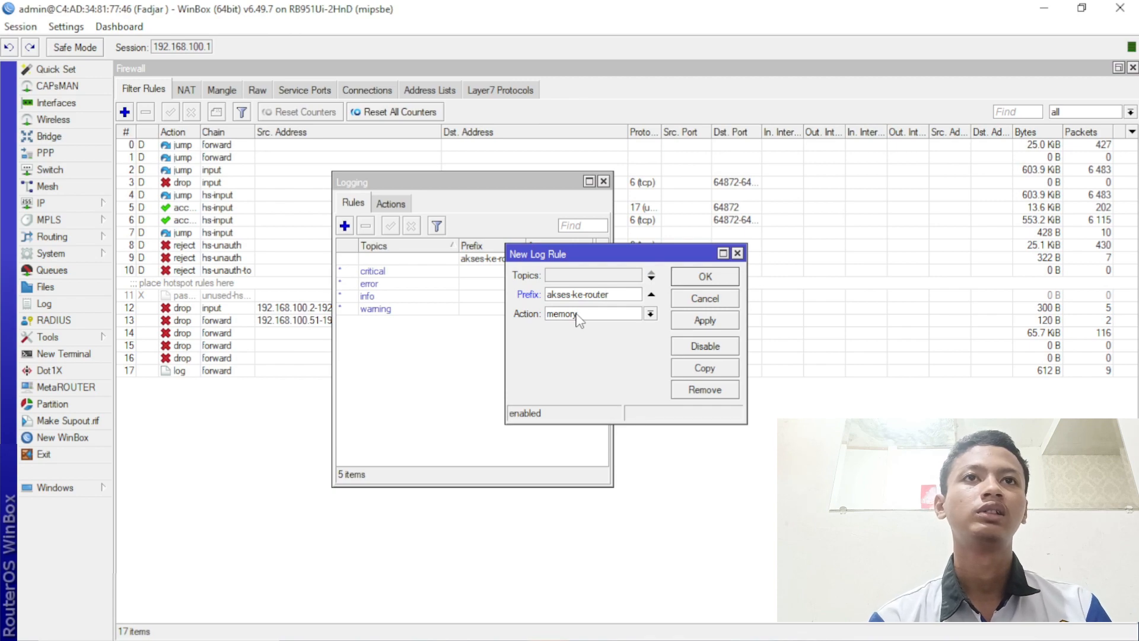
pyautogui.click(581, 314)
pyautogui.click(593, 326)
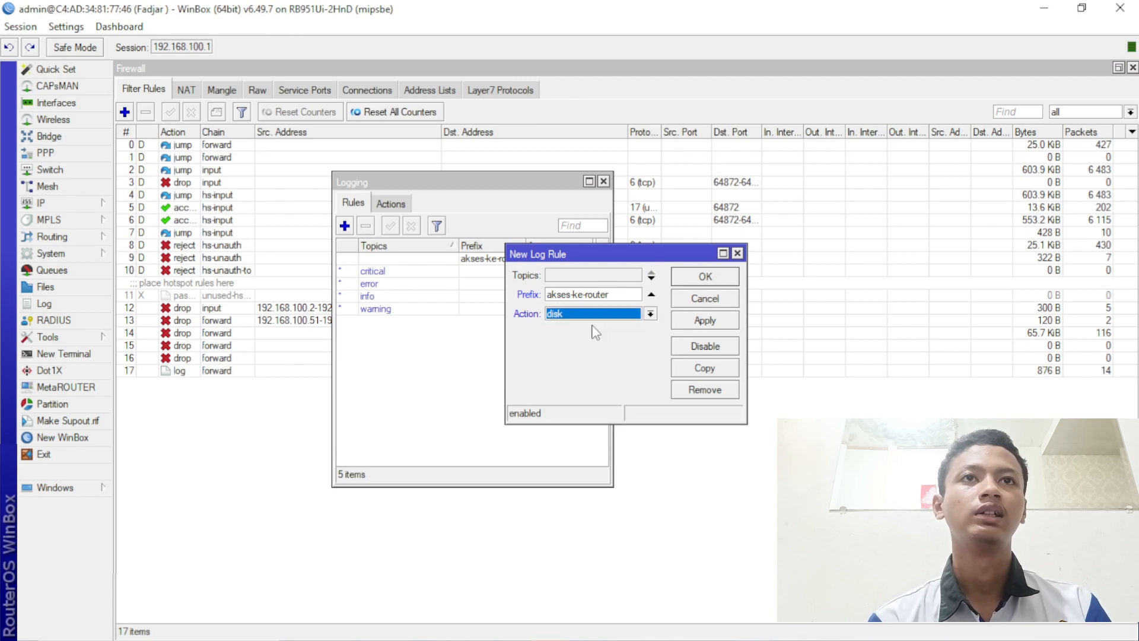
pyautogui.click(720, 323)
pyautogui.click(710, 281)
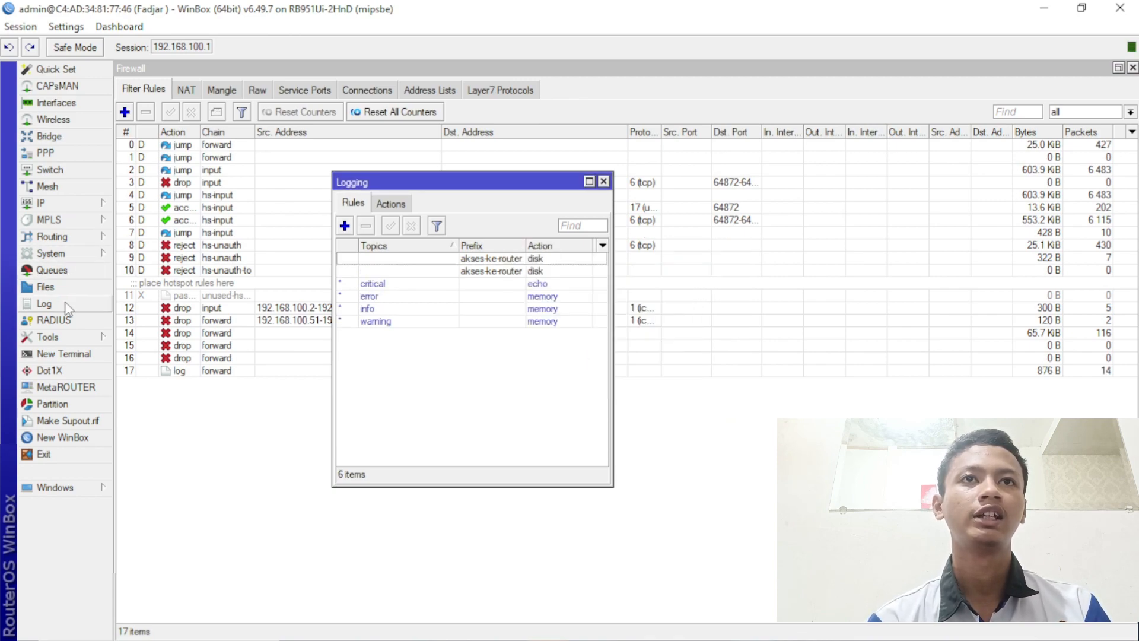
pyautogui.click(44, 303)
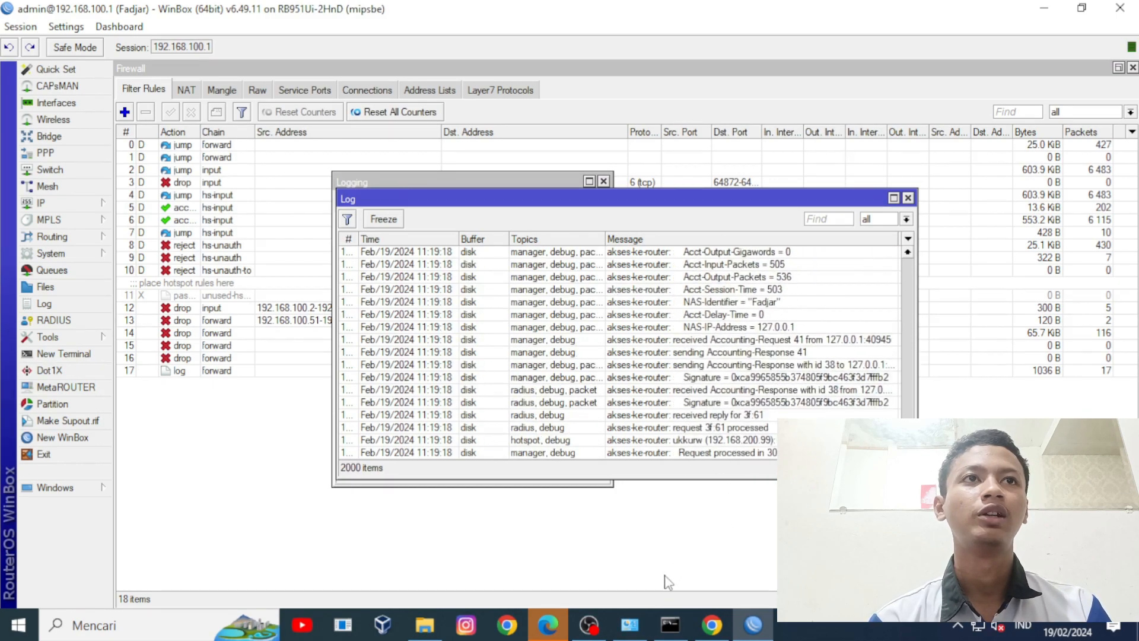
# - Review the Log entries prefixed akses-ke-router
pyautogui.moveTo(596, 632)
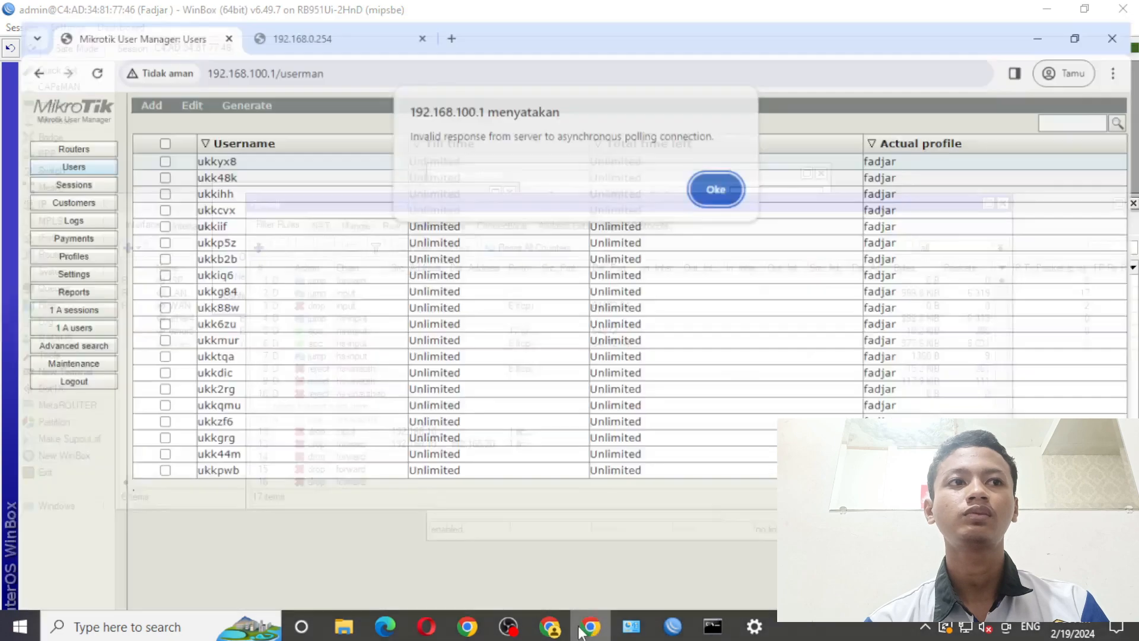
# - In Chrome, dismiss the invalid response alert and close the user details dialog
pyautogui.click(590, 626)
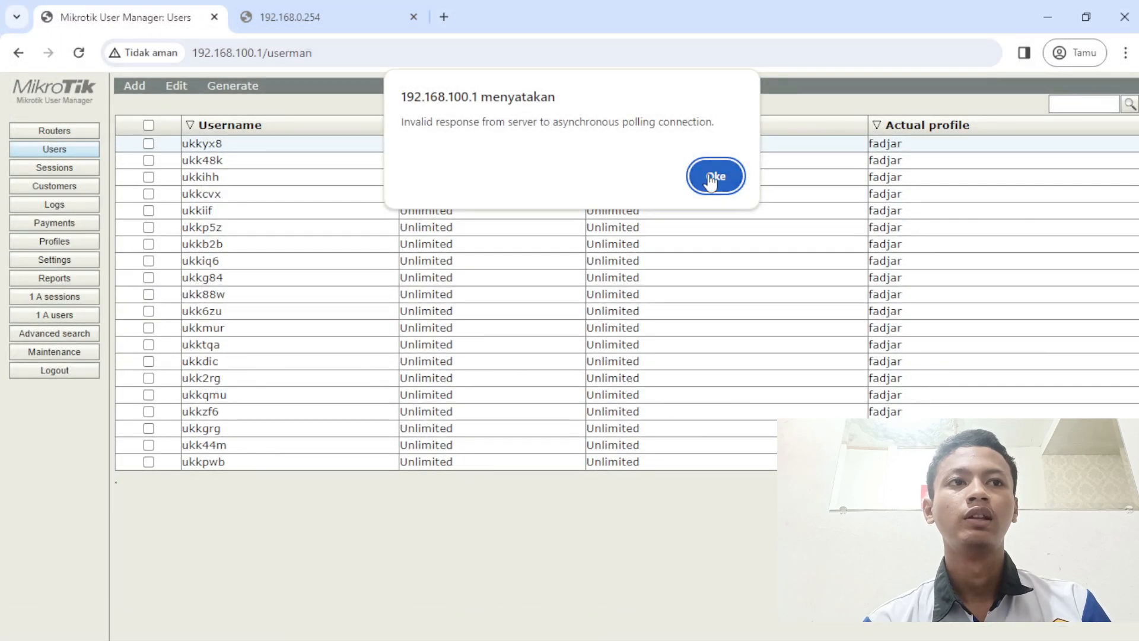
pyautogui.press('Return')
pyautogui.click(725, 163)
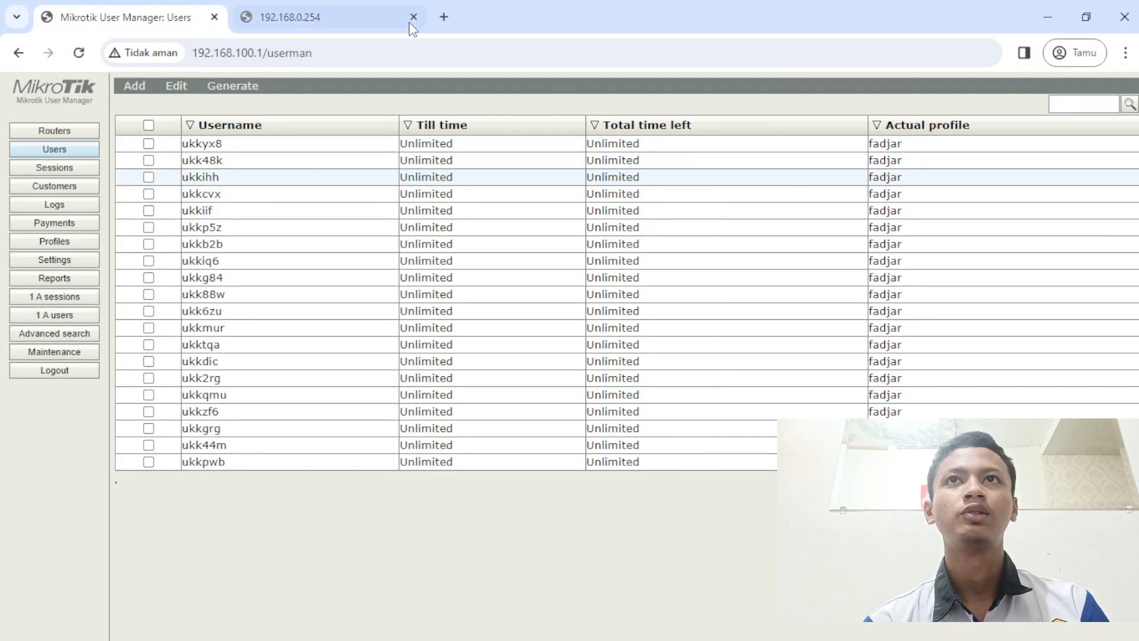
# - Load linux.org in a new tab to test the block
pyautogui.click(444, 16)
pyautogui.write('192')
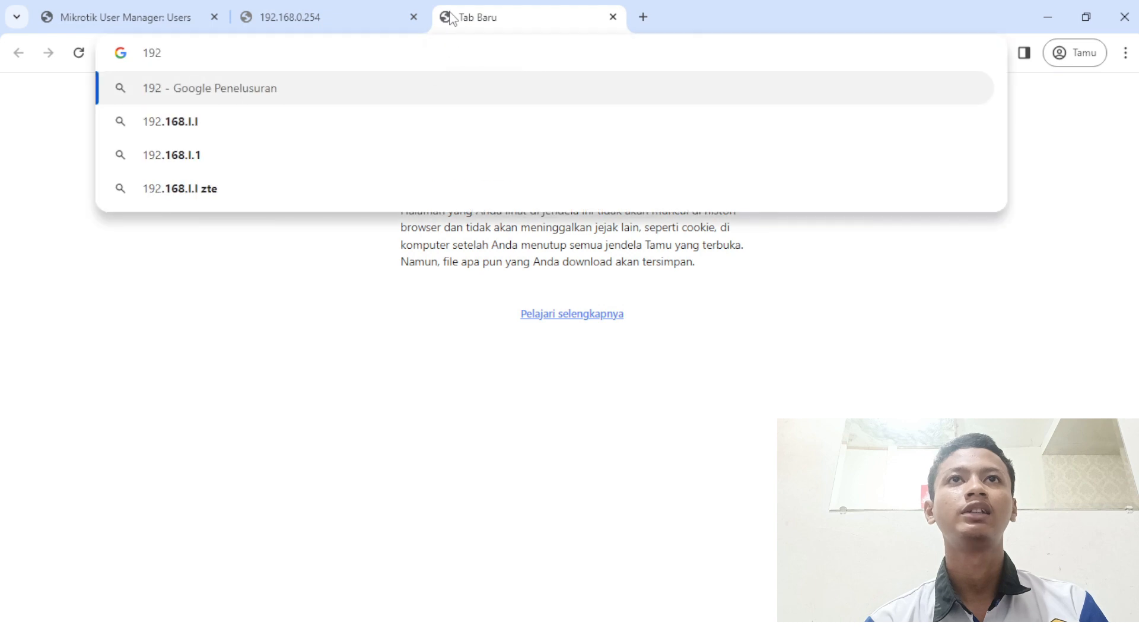
pyautogui.press('BackSpace')
pyautogui.press('BackSpace')
pyautogui.press('BackSpace')
pyautogui.write('linu')
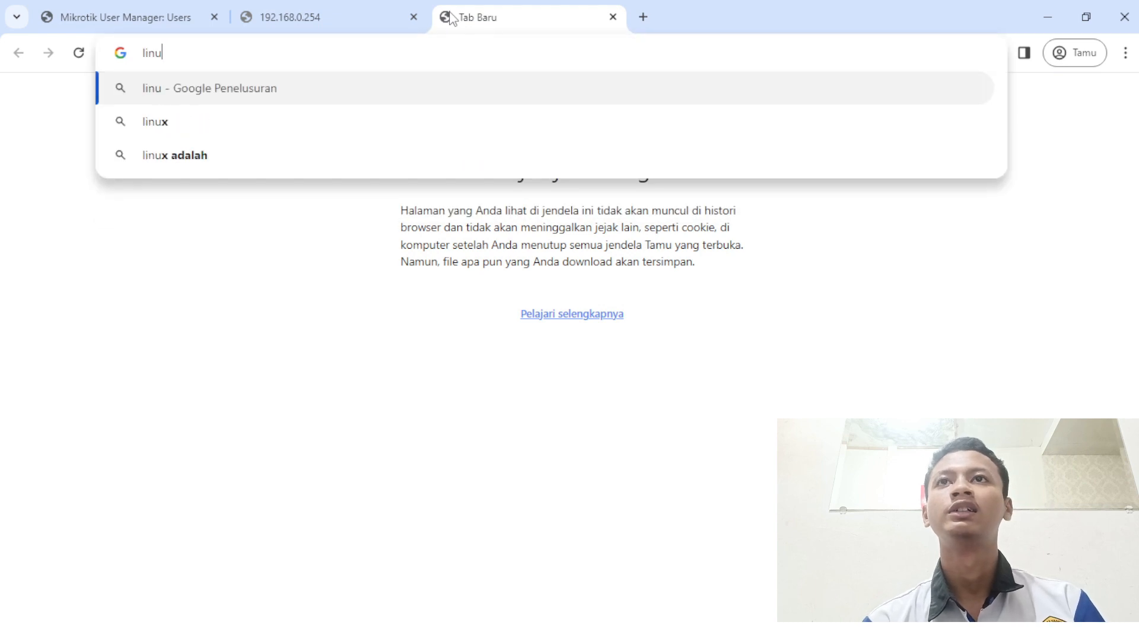
pyautogui.write('x.org')
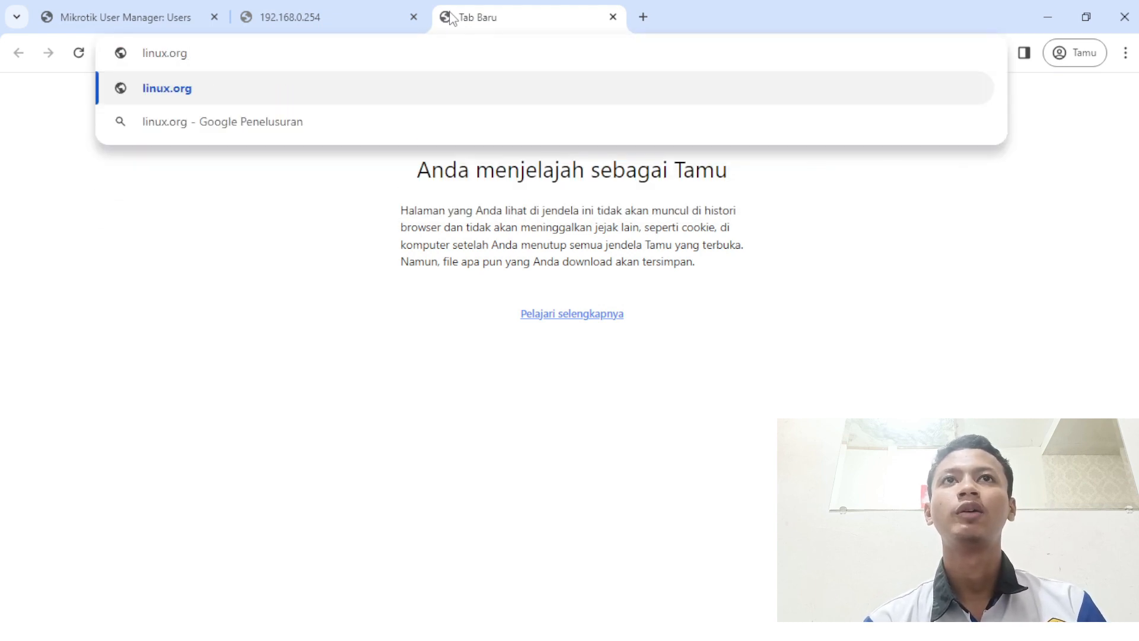
pyautogui.press('Return')
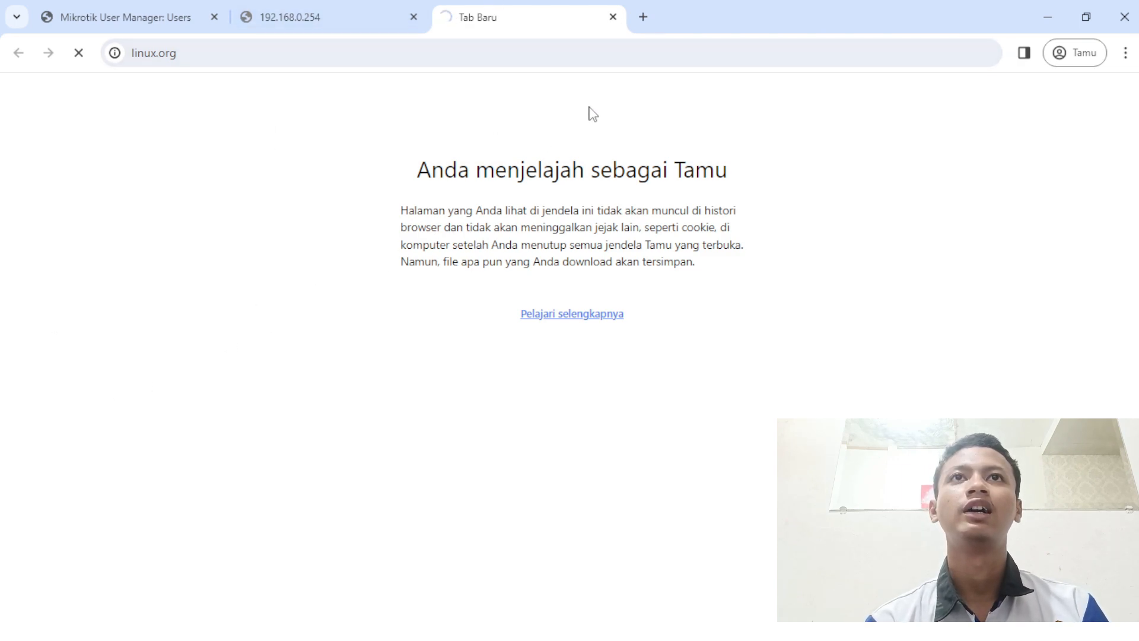
# - Search 'index mp3', open the Index of /mp3 result, and try downloading srm_buss_ii.mp3
pyautogui.click(645, 18)
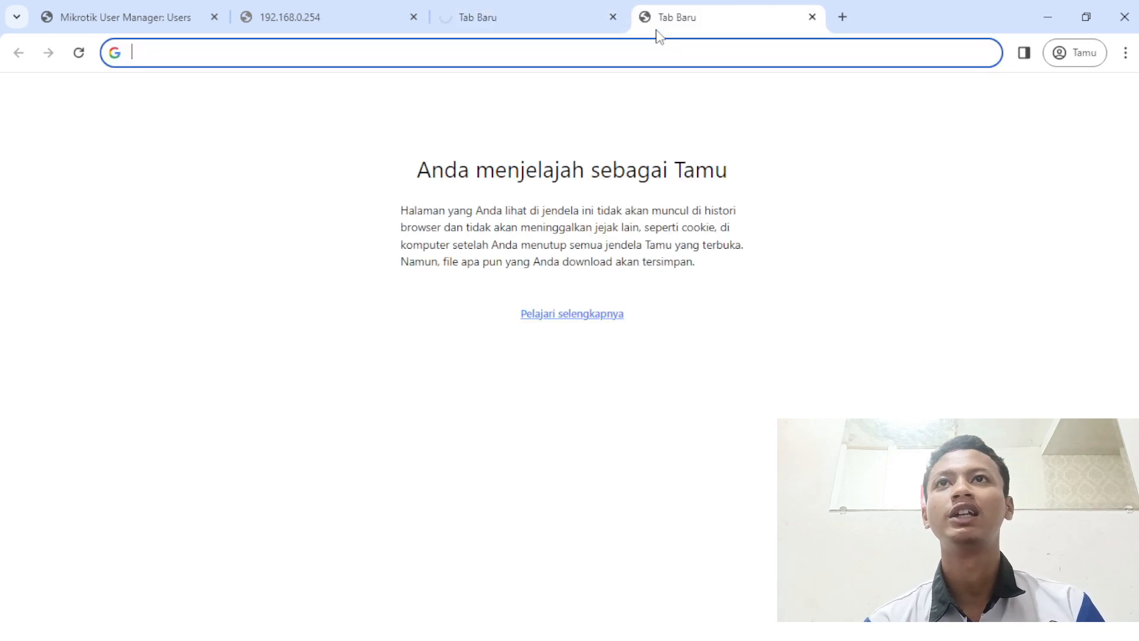
pyautogui.write('index mp')
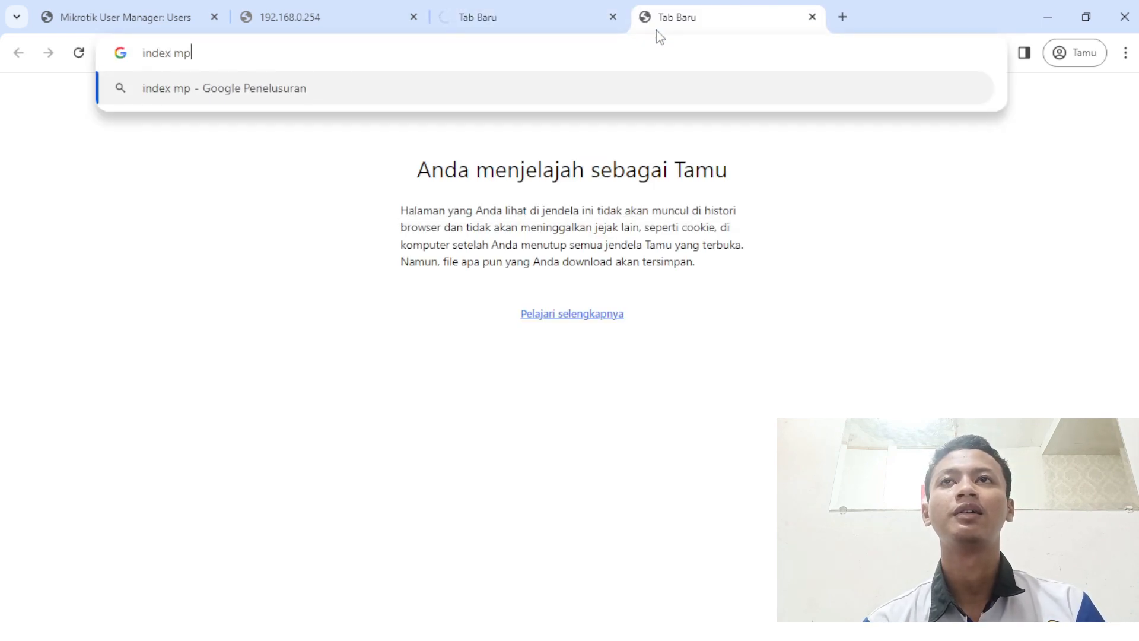
pyautogui.write('3')
pyautogui.press('Return')
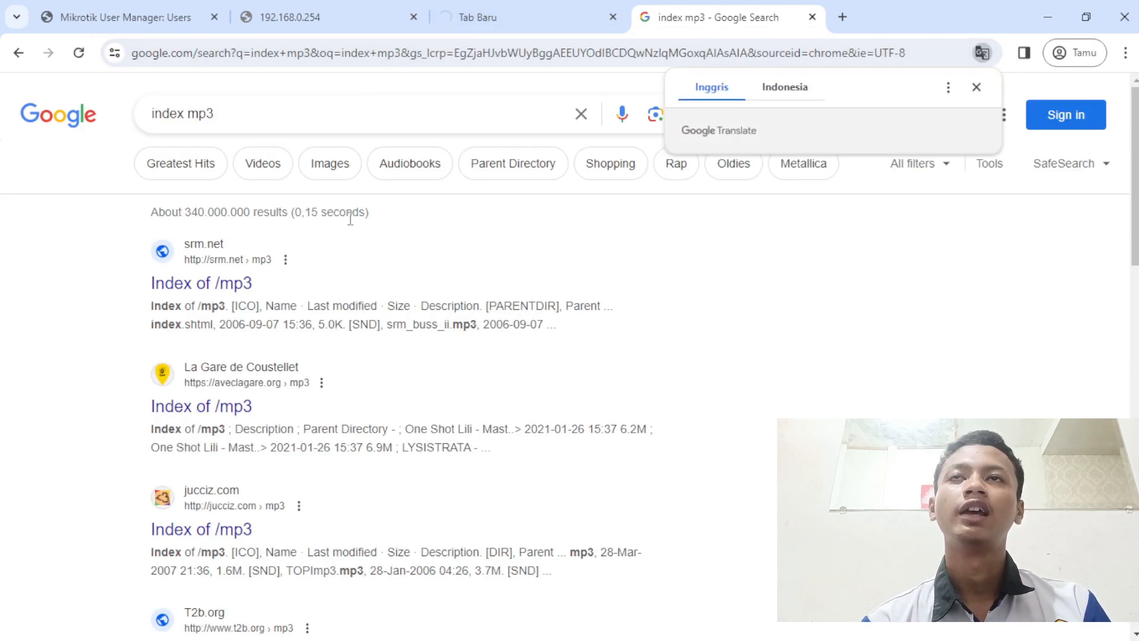
pyautogui.click(237, 293)
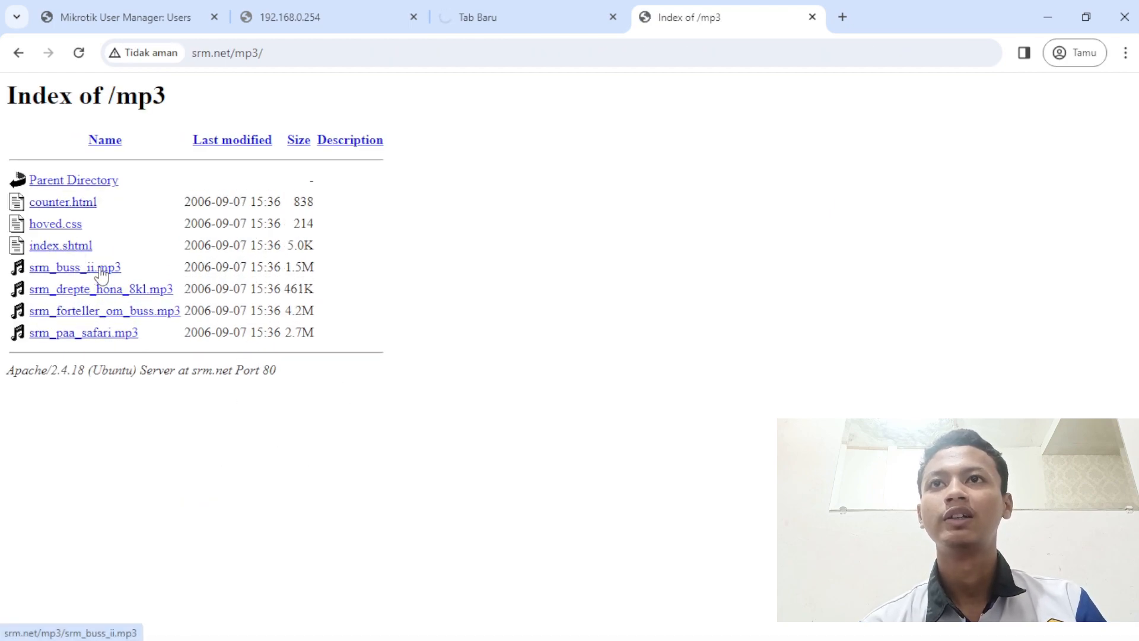
pyautogui.click(102, 273)
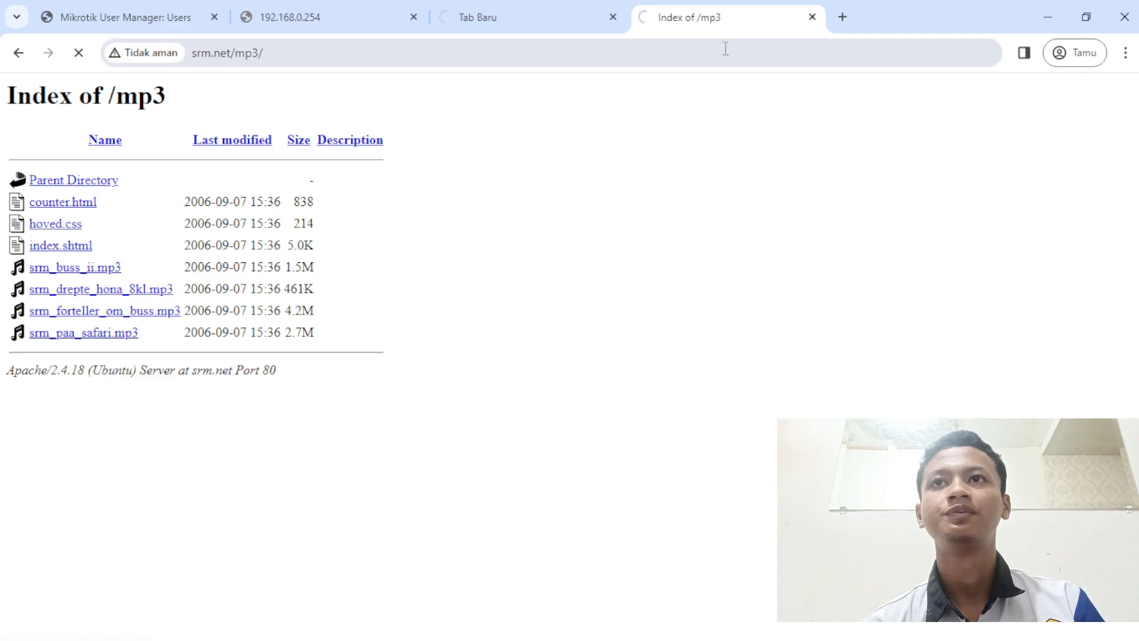
# - Search 'yt' in a new tab, open YouTube, then close that tab
pyautogui.click(842, 17)
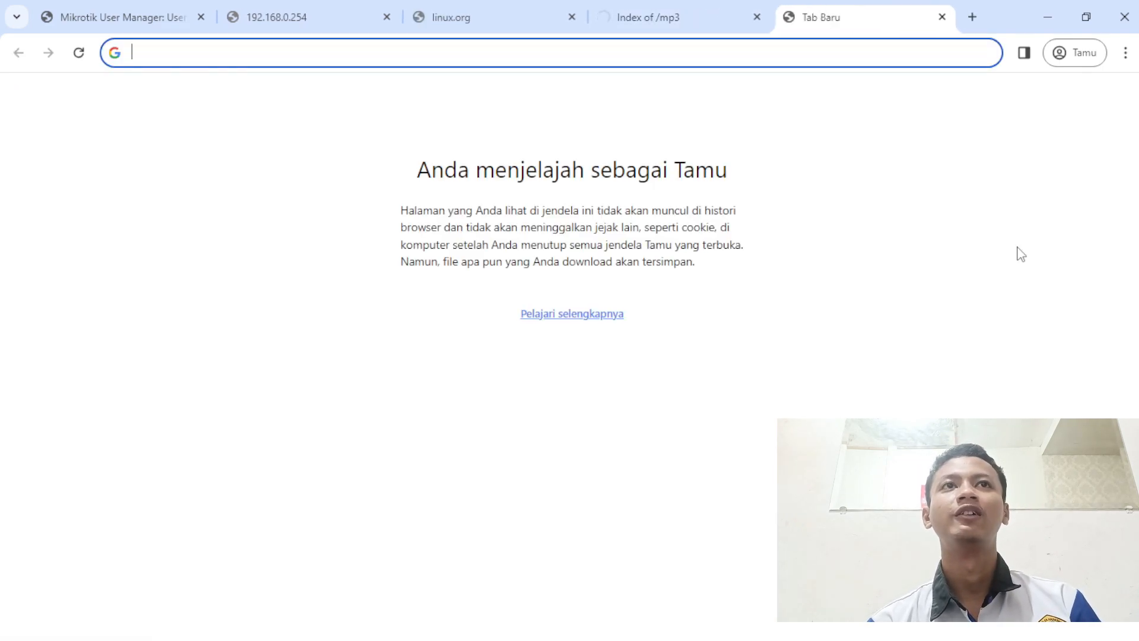
pyautogui.write('yt')
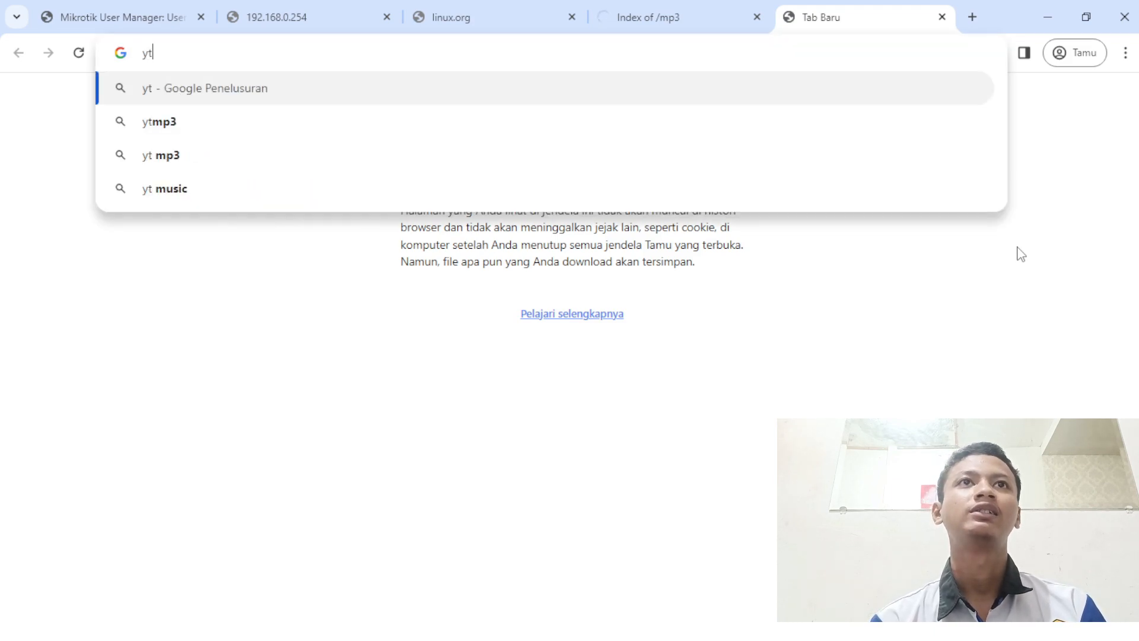
pyautogui.press('Return')
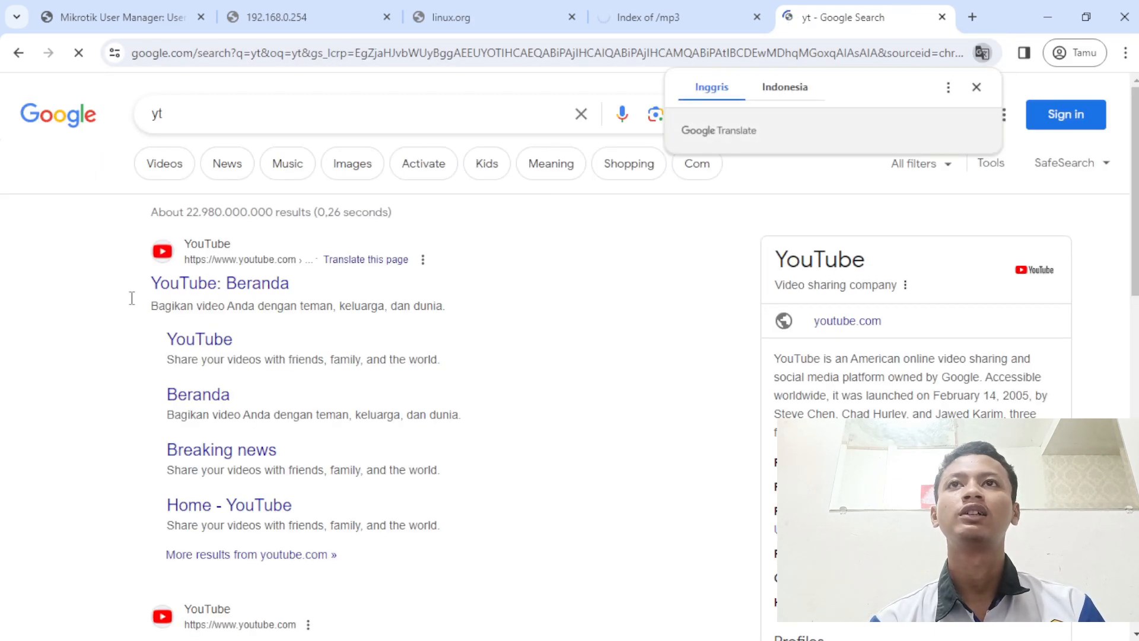
pyautogui.click(164, 287)
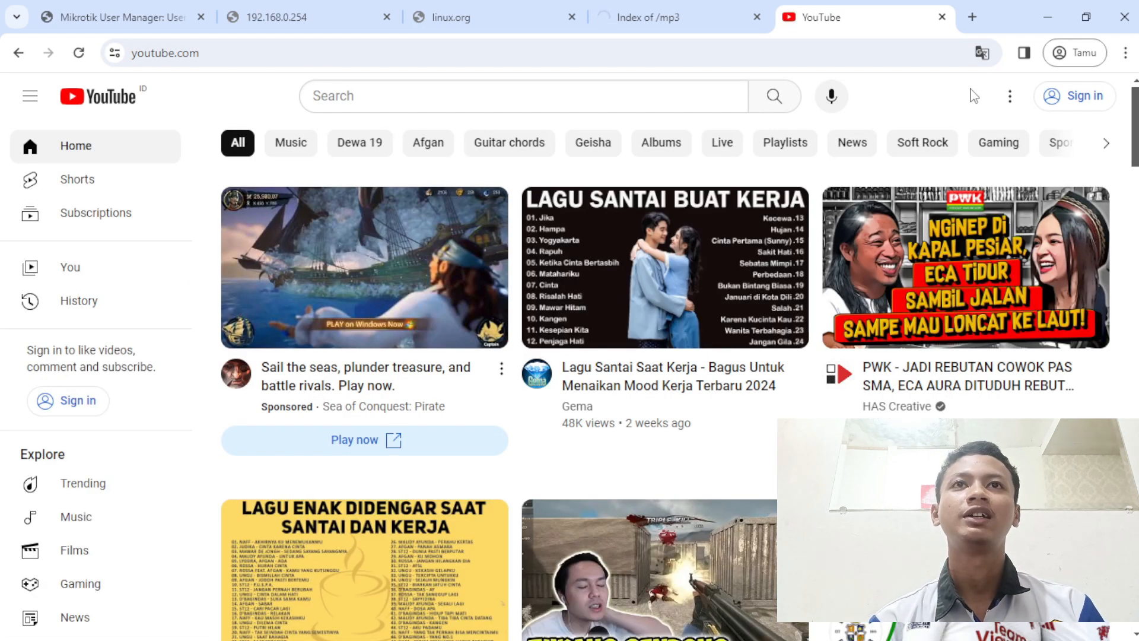
pyautogui.click(941, 16)
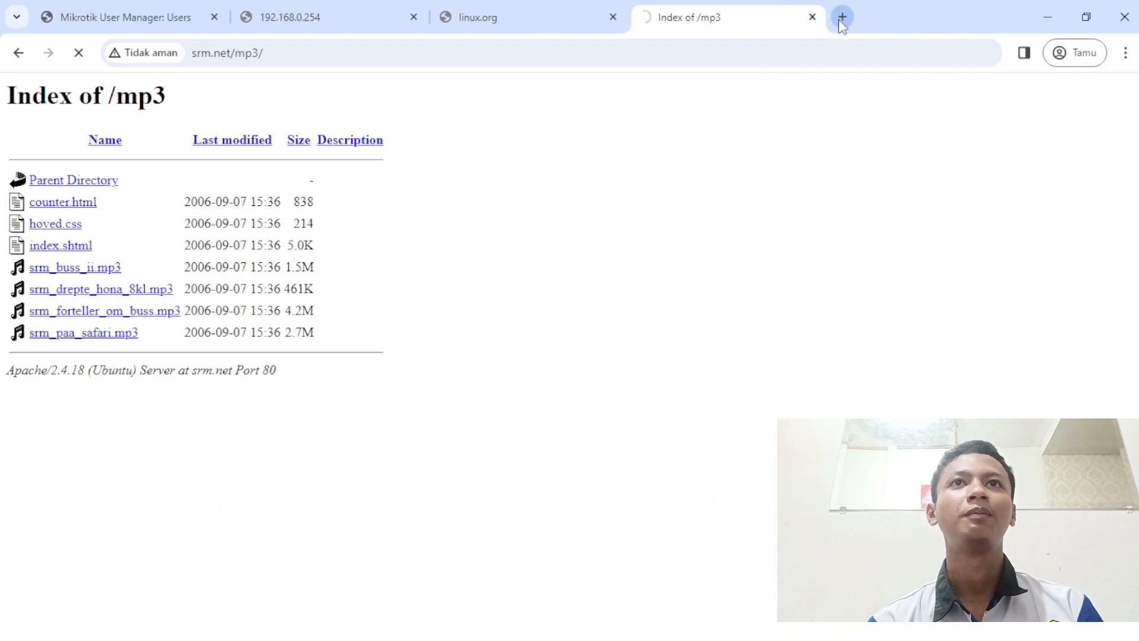
# - Search 'index mkv' in a new tab and open another blank tab beside it
pyautogui.click(842, 17)
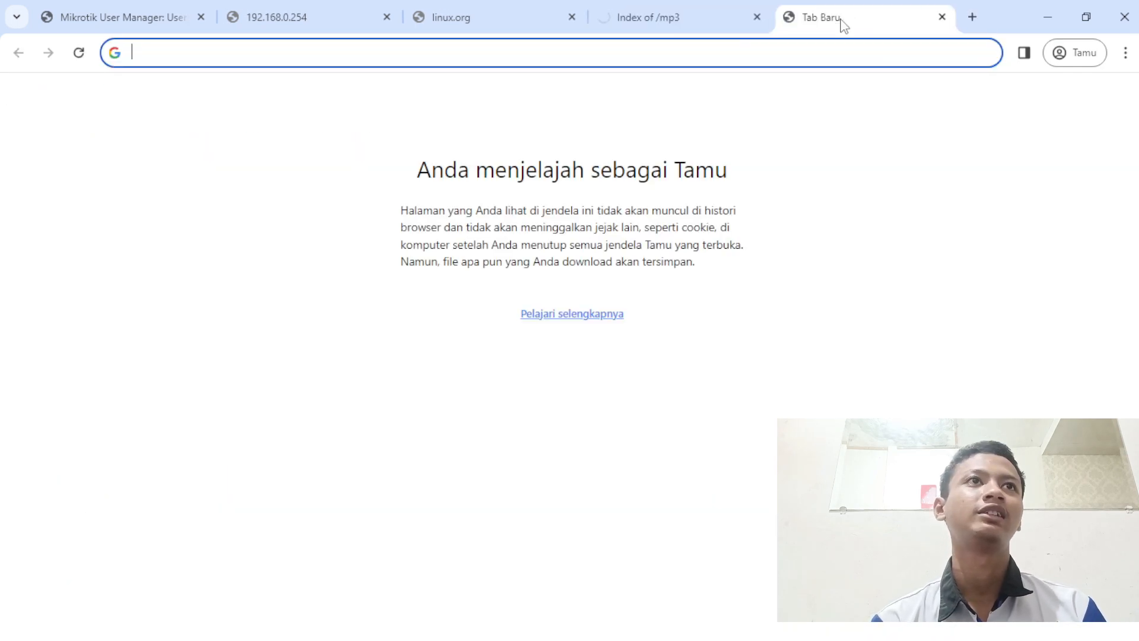
pyautogui.write('index ')
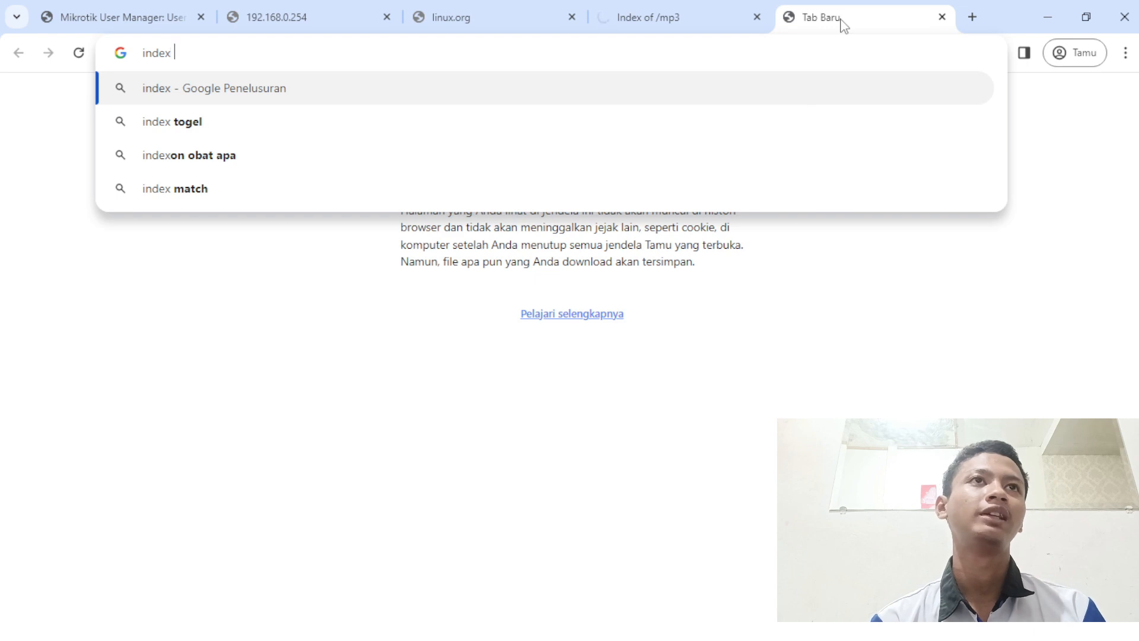
pyautogui.write('mkv')
pyautogui.press('Return')
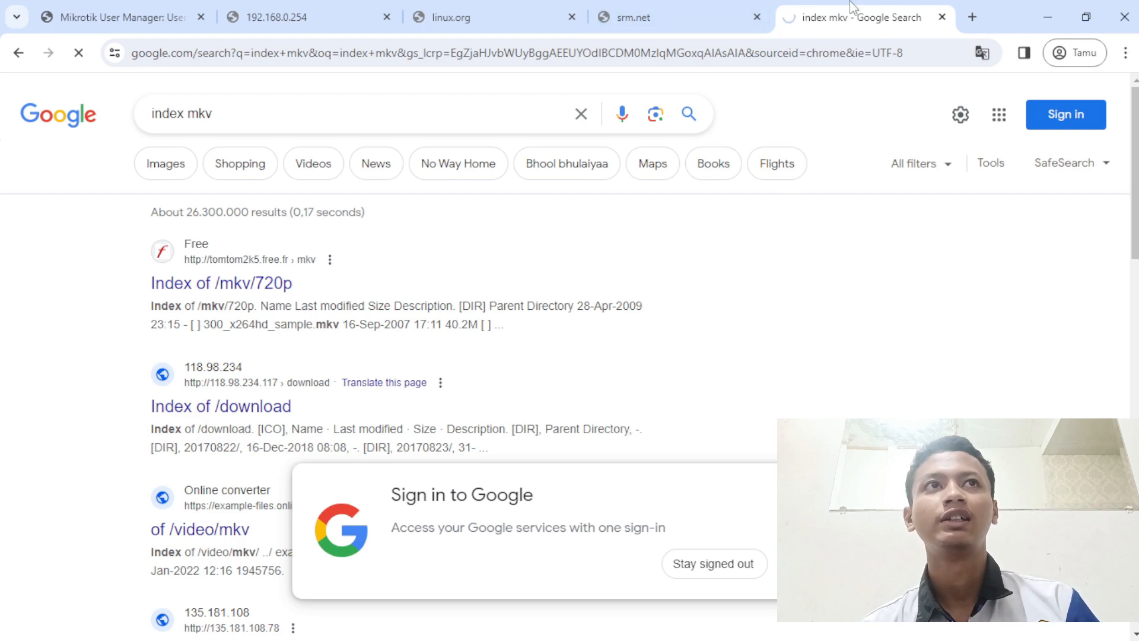
pyautogui.click(982, 16)
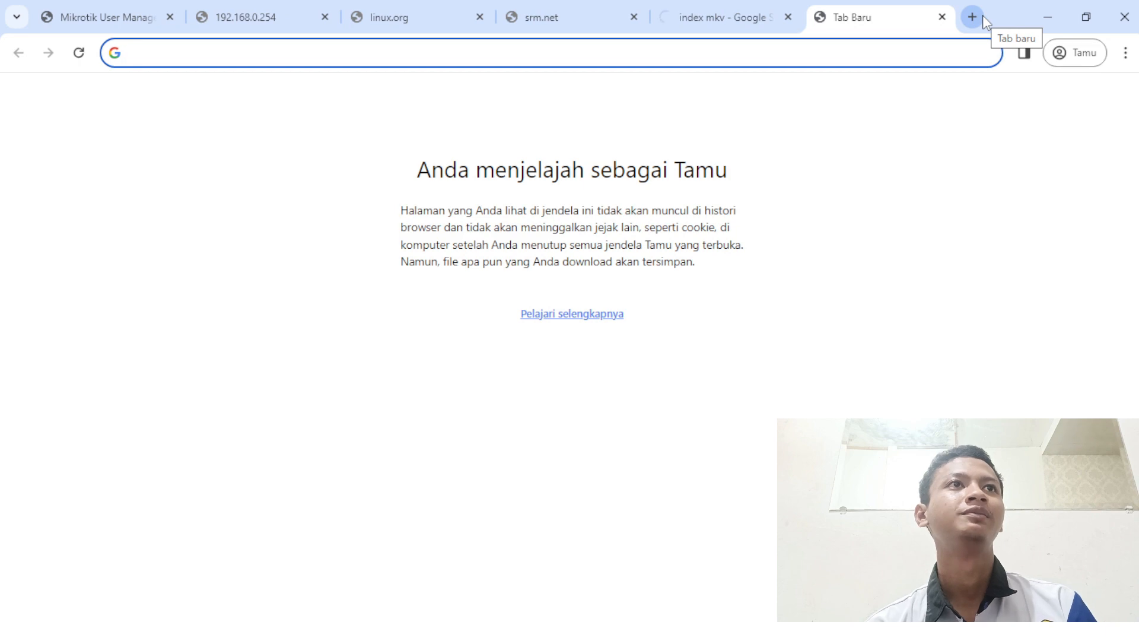
pyautogui.moveTo(463, 633)
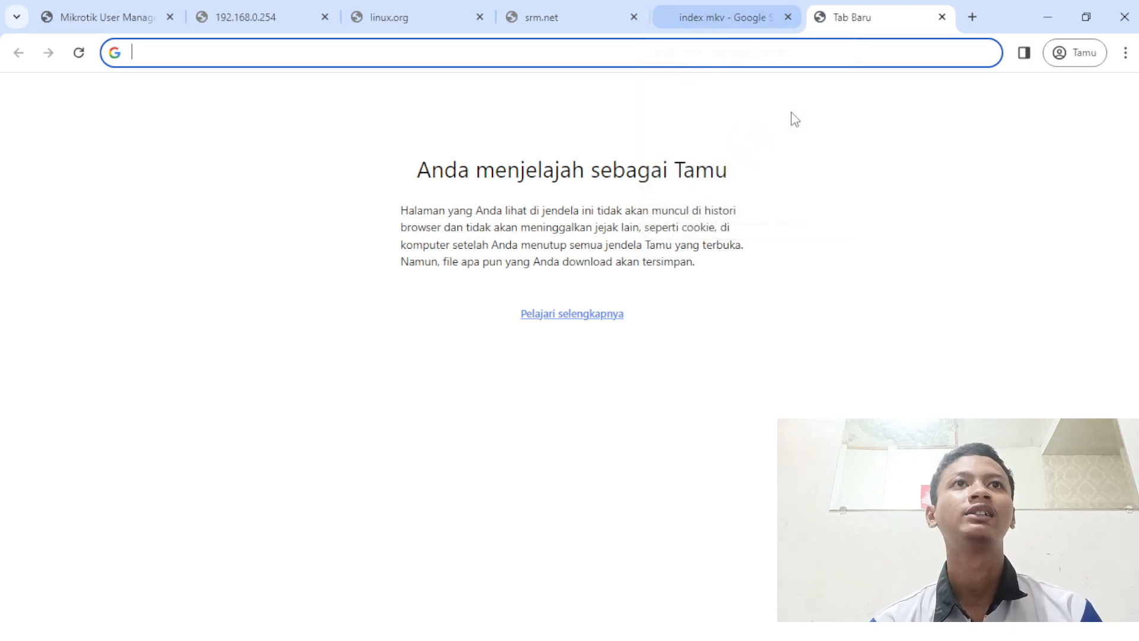
# - Cycle through the linux.org, srm.net and index mkv tabs to confirm the blocked pages
pyautogui.click(540, 13)
pyautogui.click(359, 6)
pyautogui.click(620, 24)
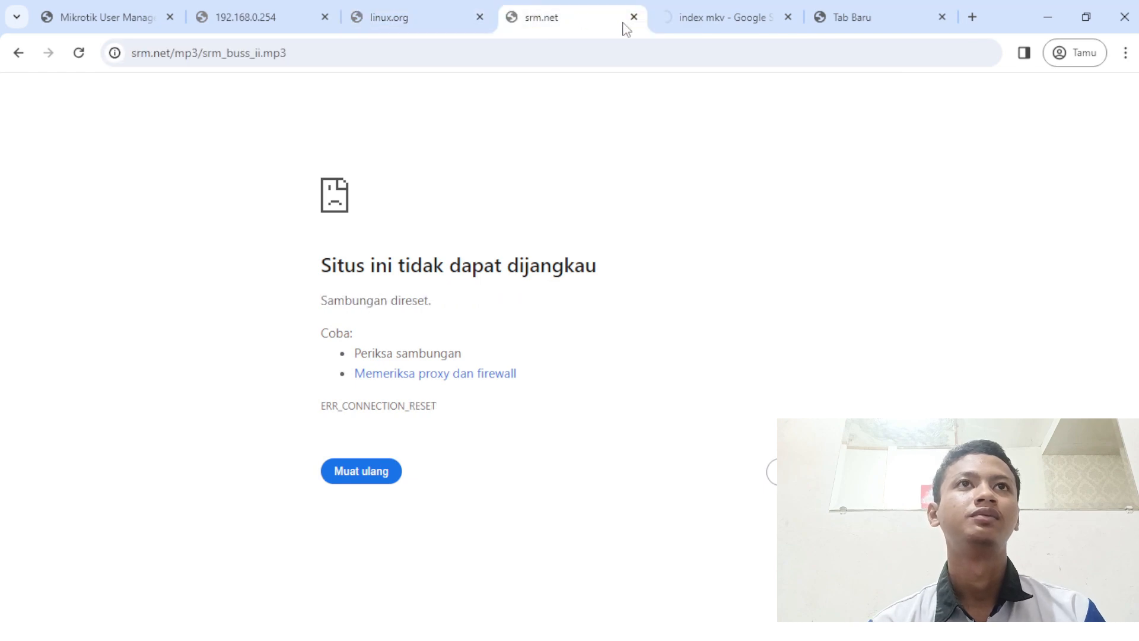
pyautogui.click(736, 23)
pyautogui.click(842, 8)
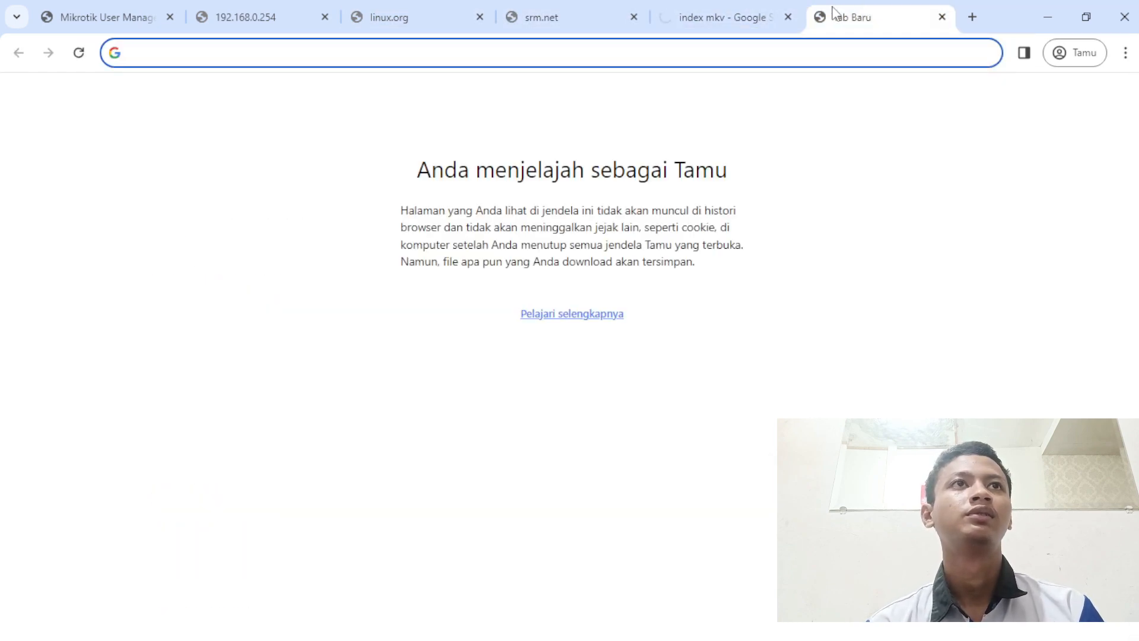
pyautogui.click(664, 6)
pyautogui.click(550, 8)
pyautogui.click(456, 7)
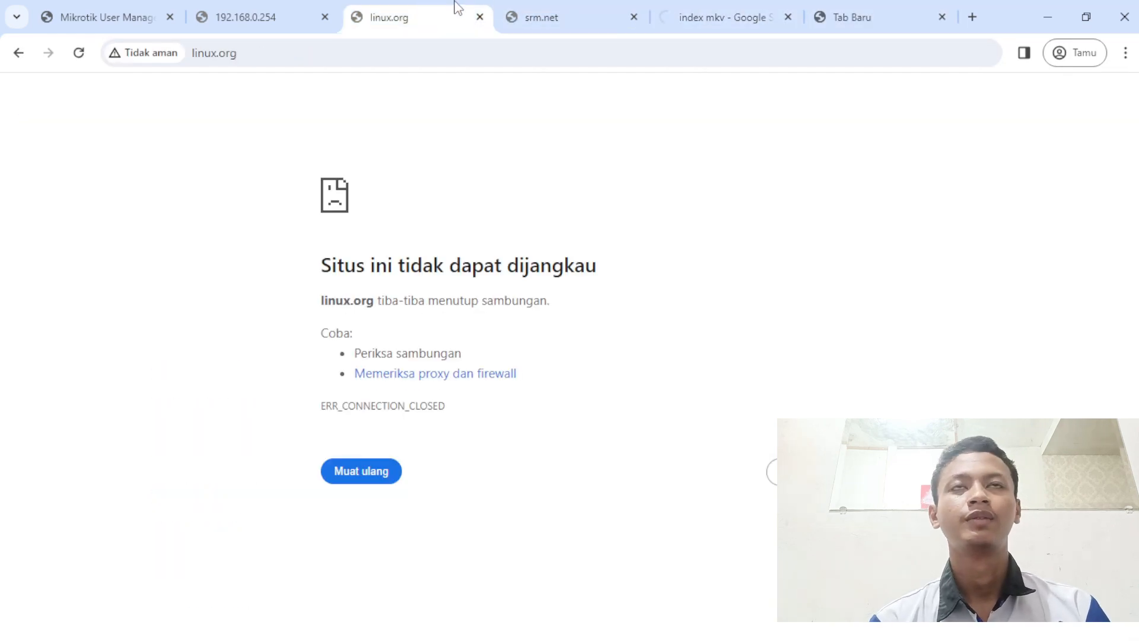
pyautogui.click(570, 8)
pyautogui.click(711, 7)
pyautogui.click(859, 5)
pyautogui.click(738, 6)
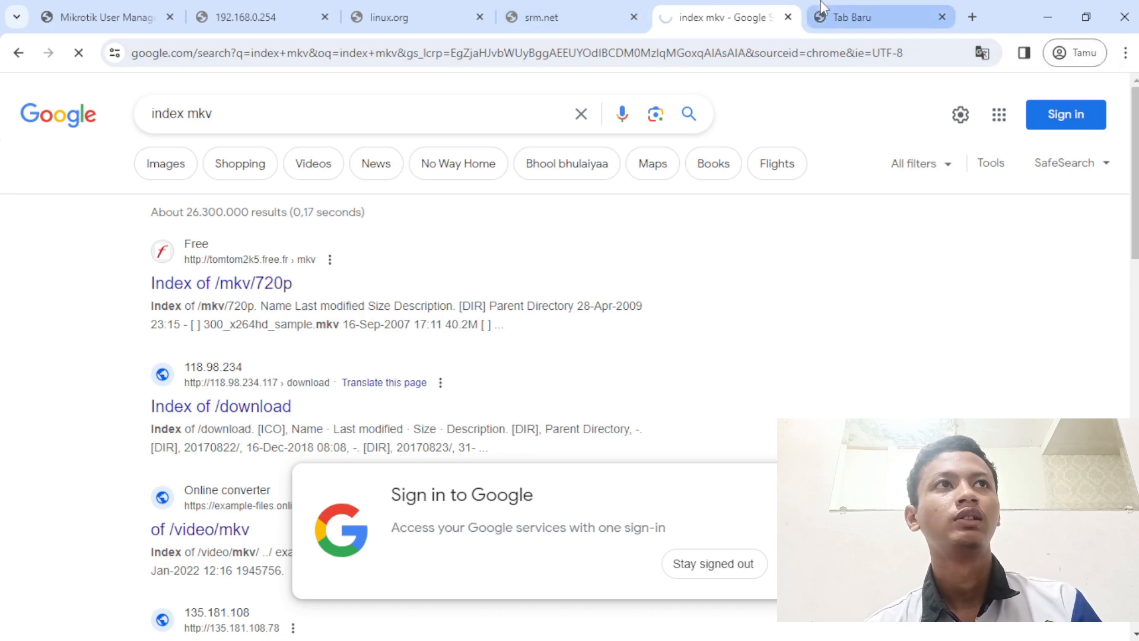
pyautogui.click(852, 17)
# - Open Chrome's Settings page from the main menu, then close the Settings tab
pyautogui.click(1126, 53)
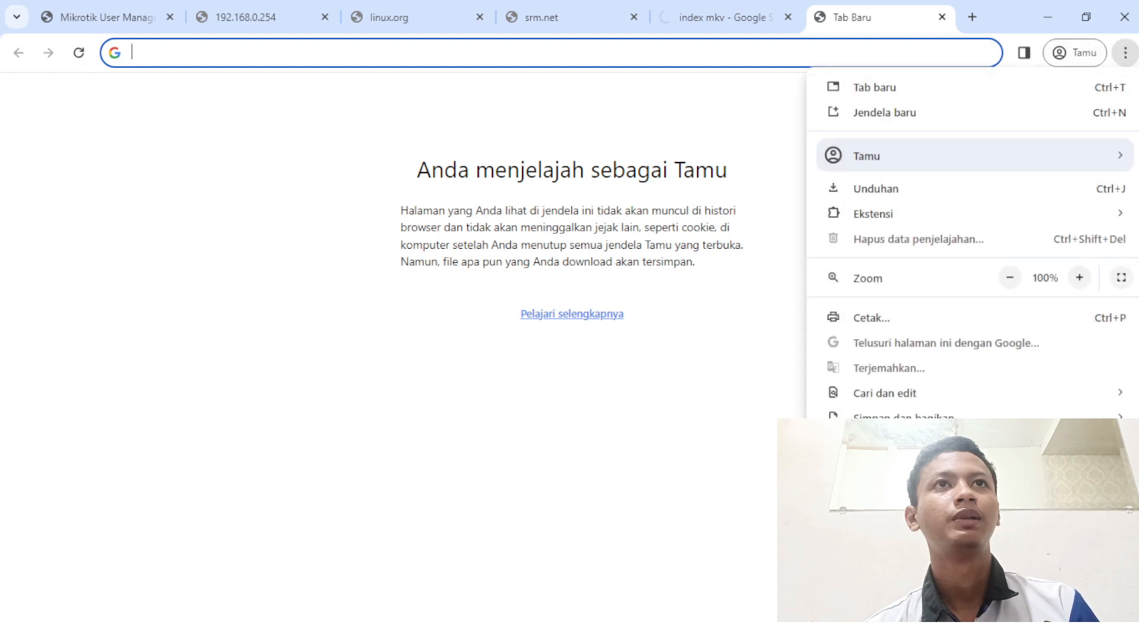
pyautogui.click(877, 507)
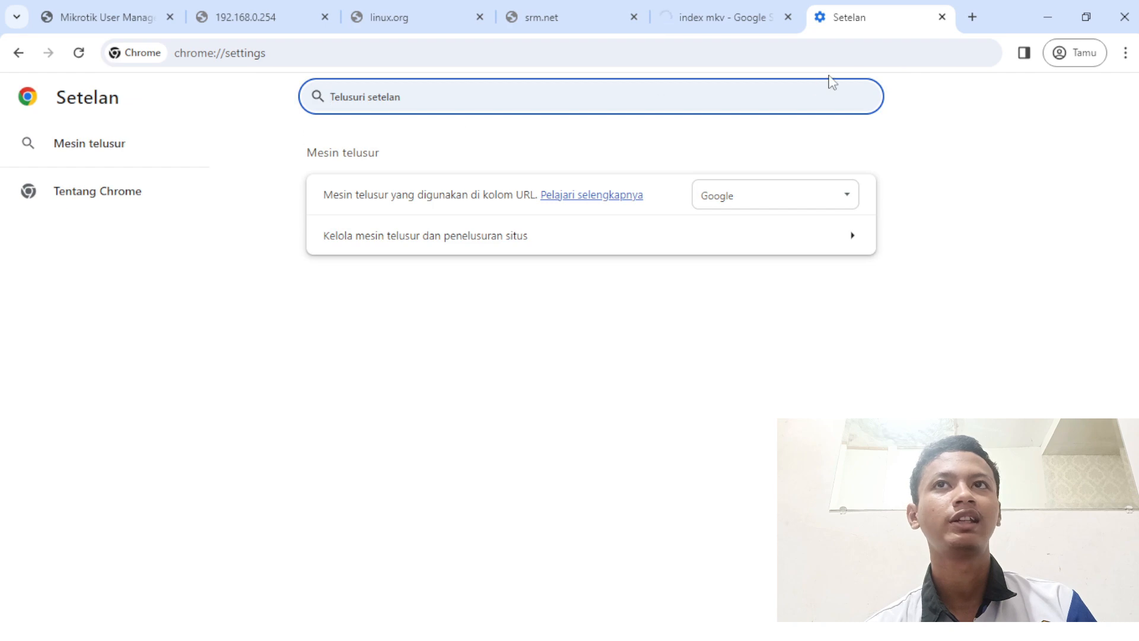
pyautogui.click(942, 17)
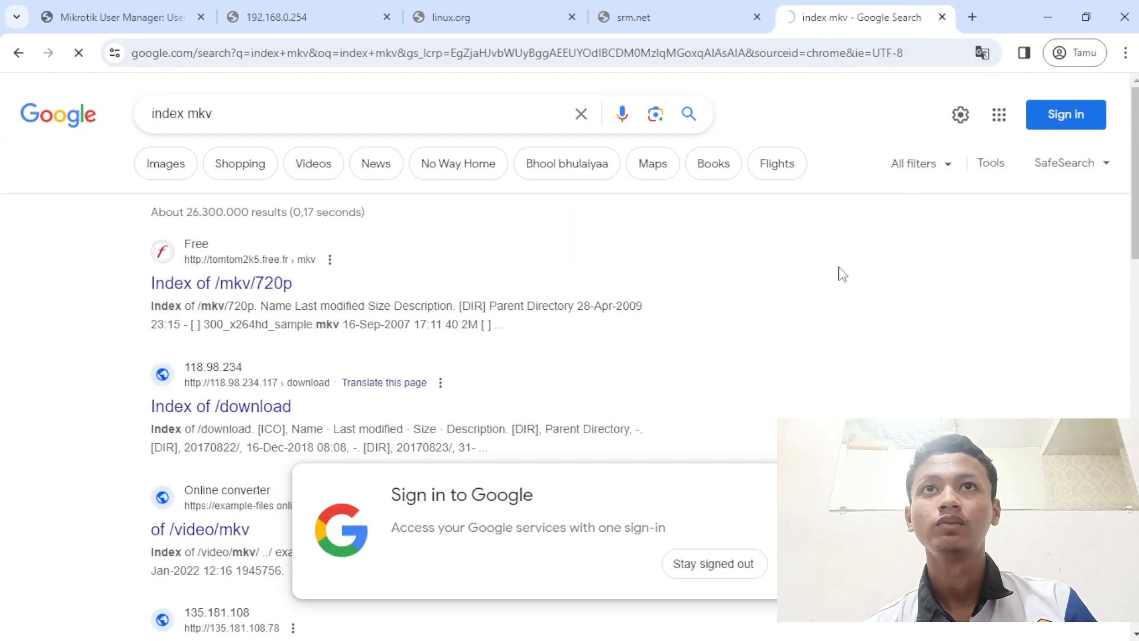
pyautogui.click(81, 630)
# - Enable the Windows manual proxy at 192.168.200.1 port 8080, save it, and minimize Settings
pyautogui.write('proxy')
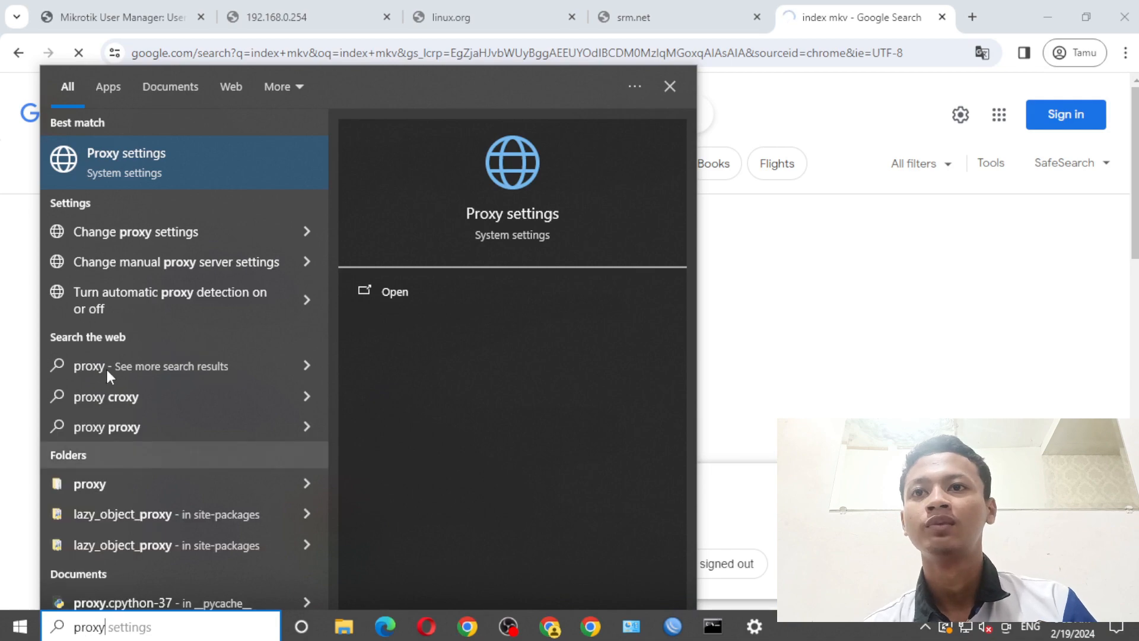
pyautogui.click(134, 153)
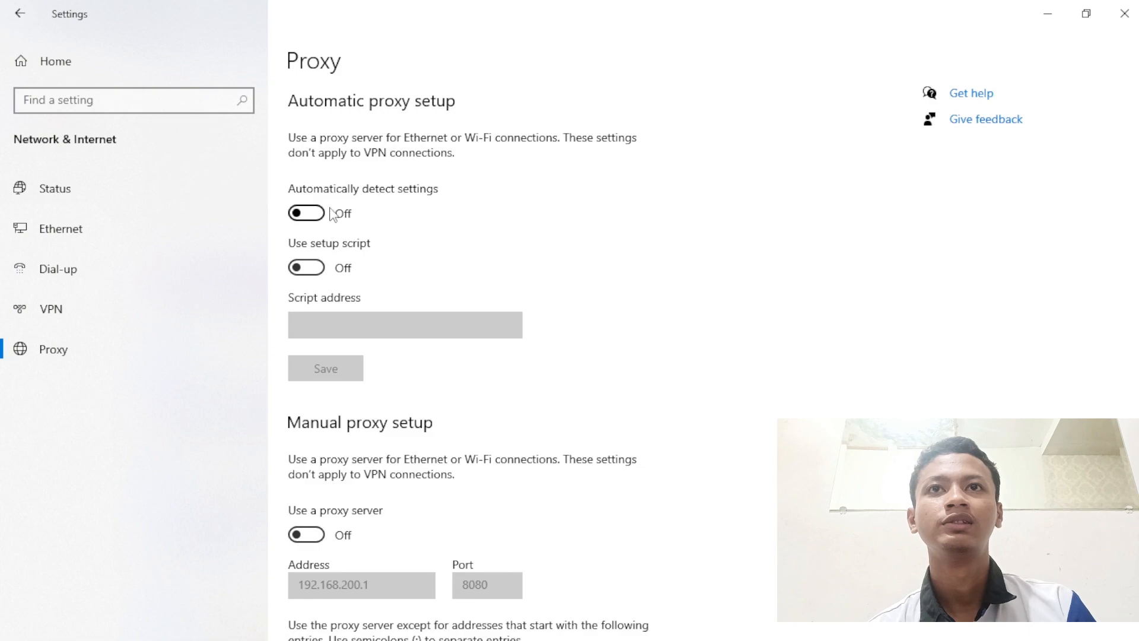
pyautogui.scroll(-3, 358, 353)
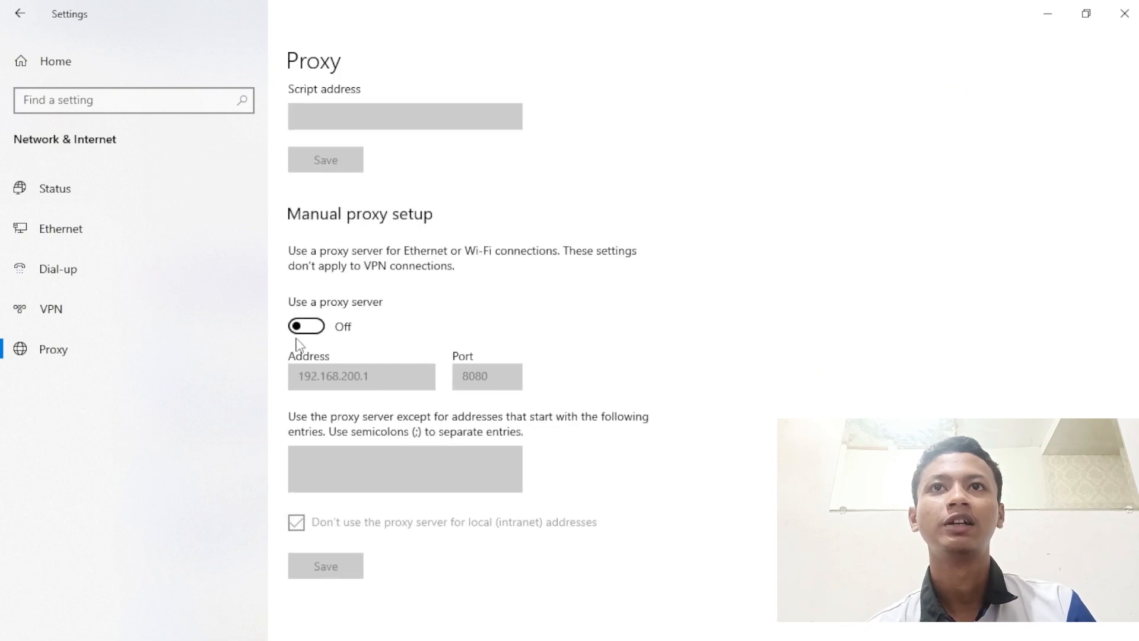
pyautogui.click(317, 331)
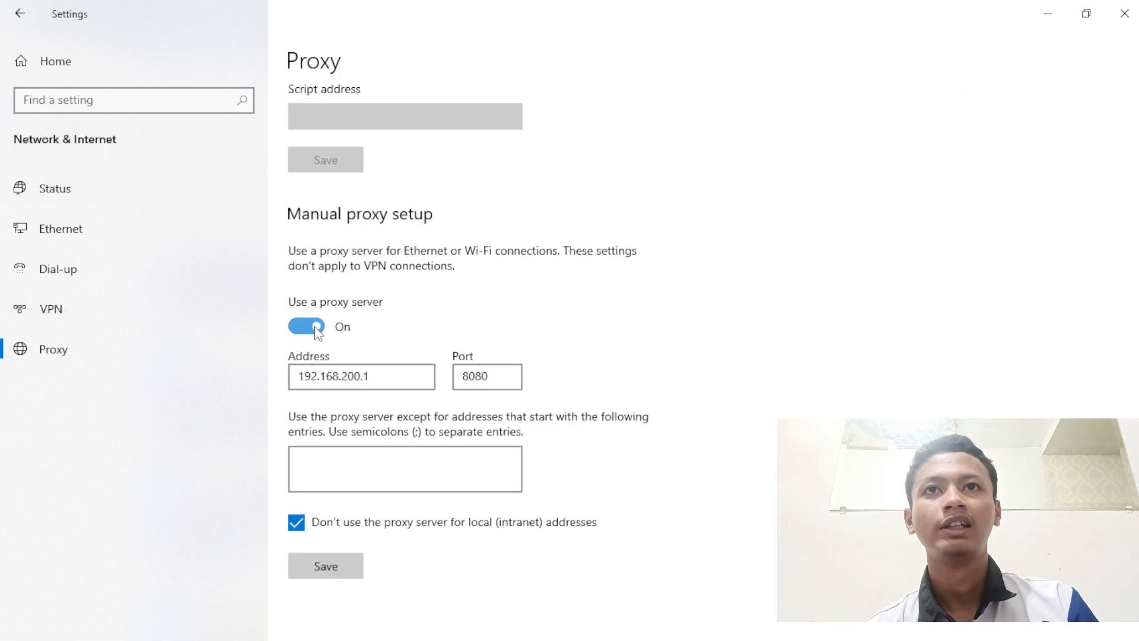
pyautogui.doubleClick(298, 376)
pyautogui.click(487, 380)
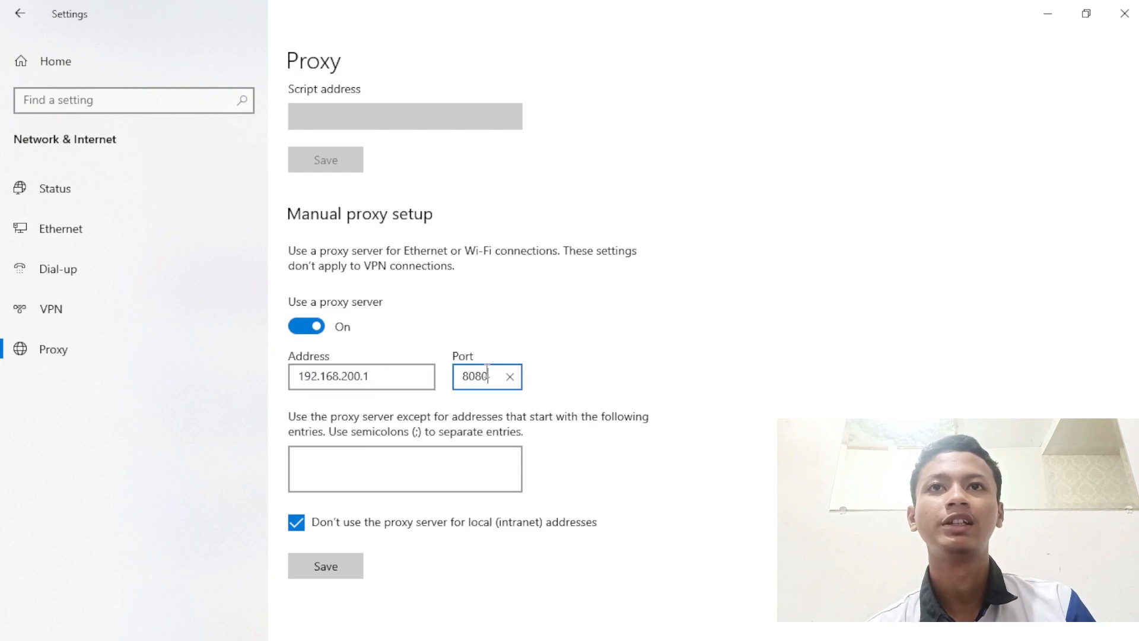
pyautogui.moveTo(481, 380)
pyautogui.mouseDown()
pyautogui.moveTo(442, 384)
pyautogui.moveTo(484, 384)
pyautogui.mouseUp()
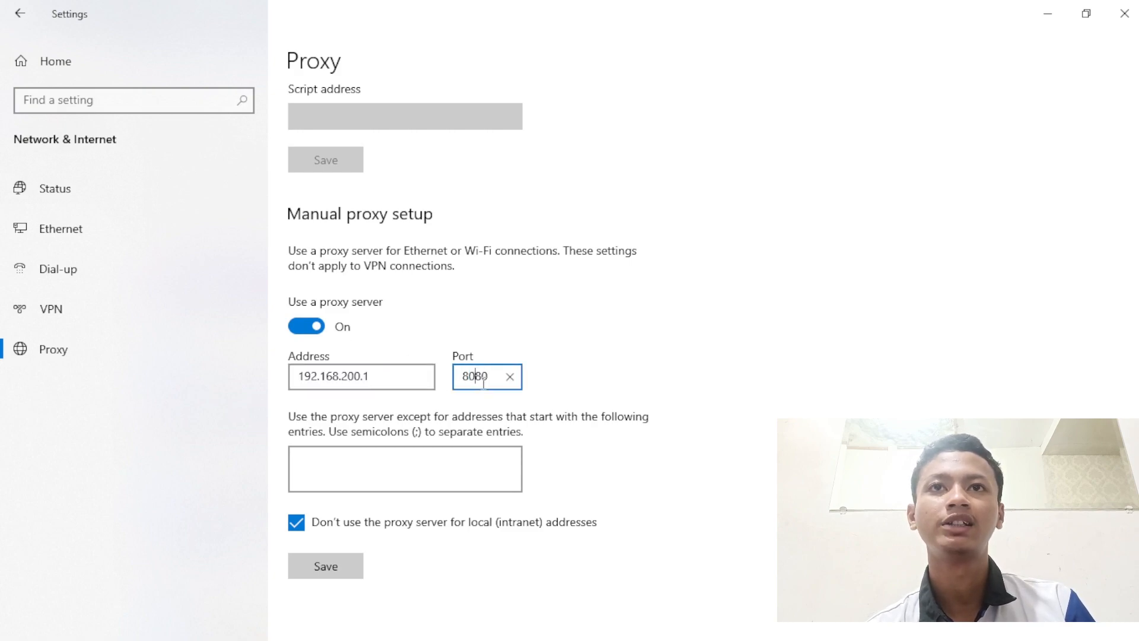
pyautogui.click(350, 575)
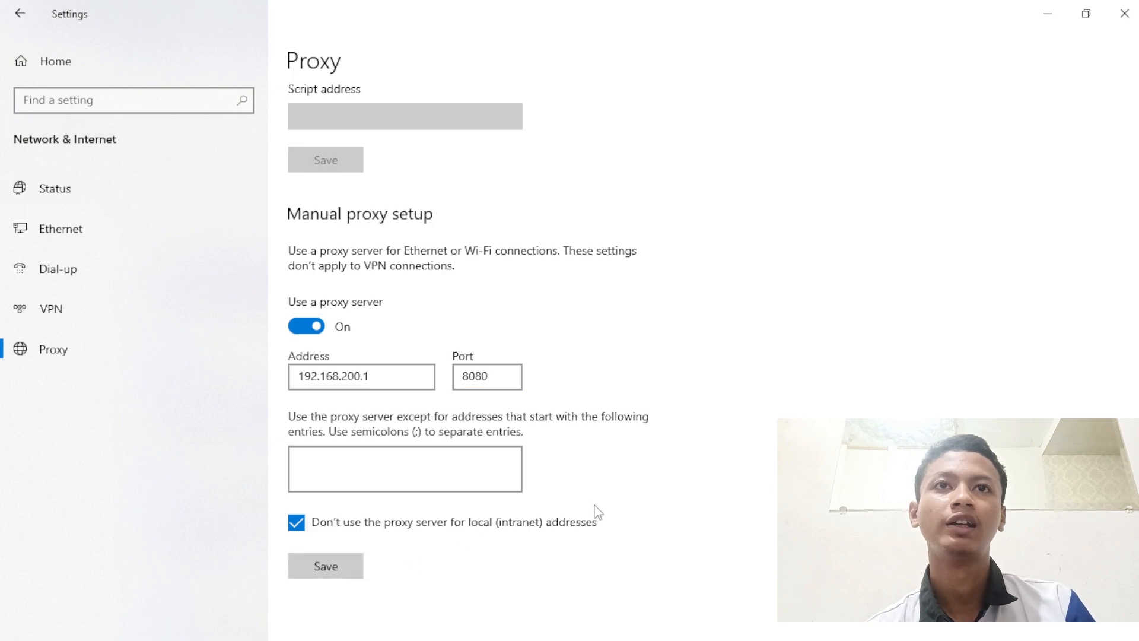
pyautogui.click(1055, 23)
# - Reload the linux.org and srm.net mp3 tabs through the proxy, then open the Index of /mkv/720p result
pyautogui.click(498, 15)
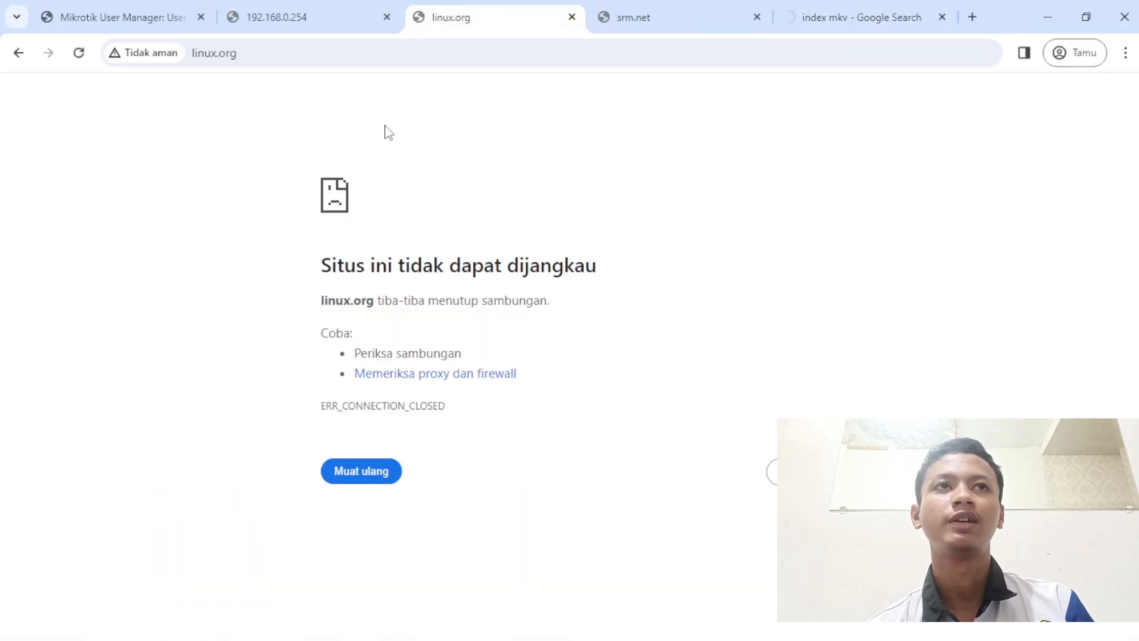
pyautogui.click(351, 475)
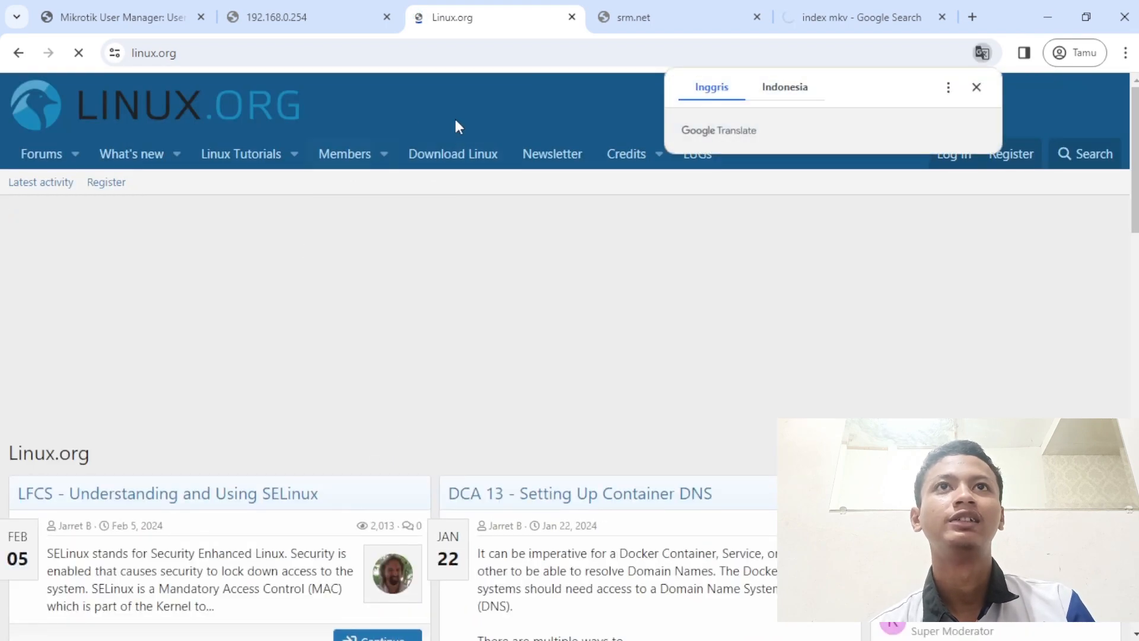
pyautogui.click(633, 17)
pyautogui.click(396, 477)
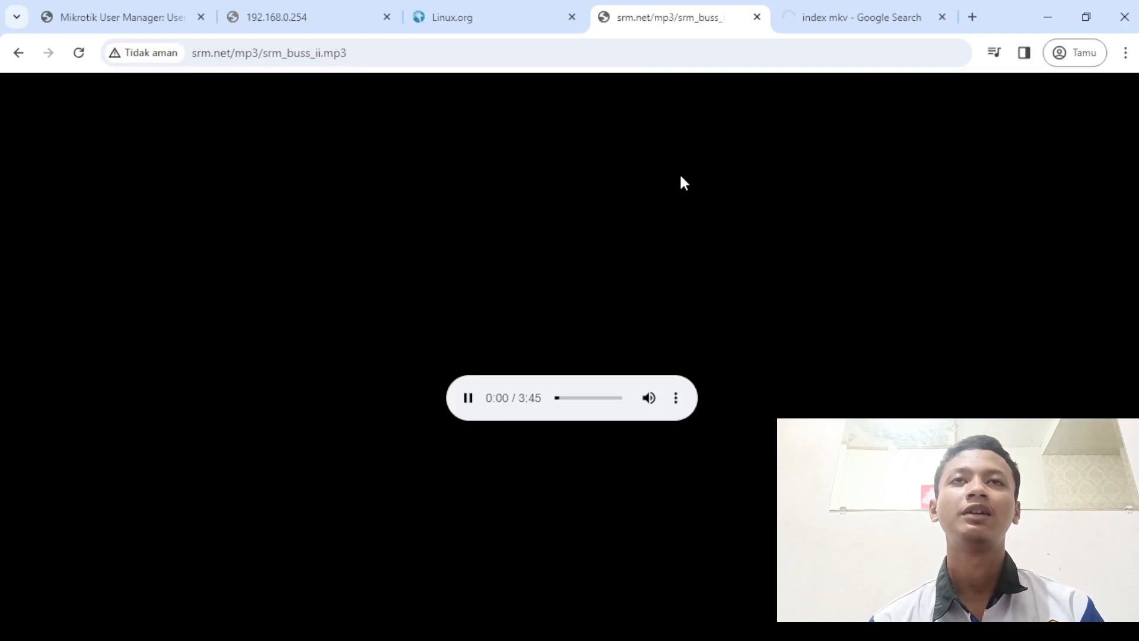
pyautogui.click(799, 4)
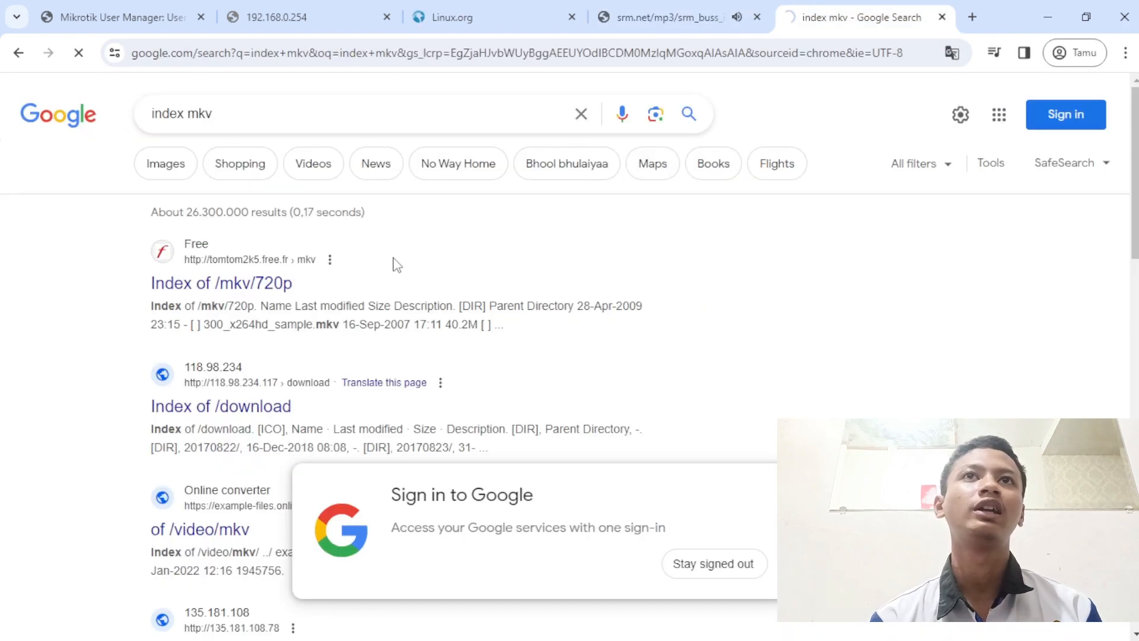
pyautogui.click(272, 277)
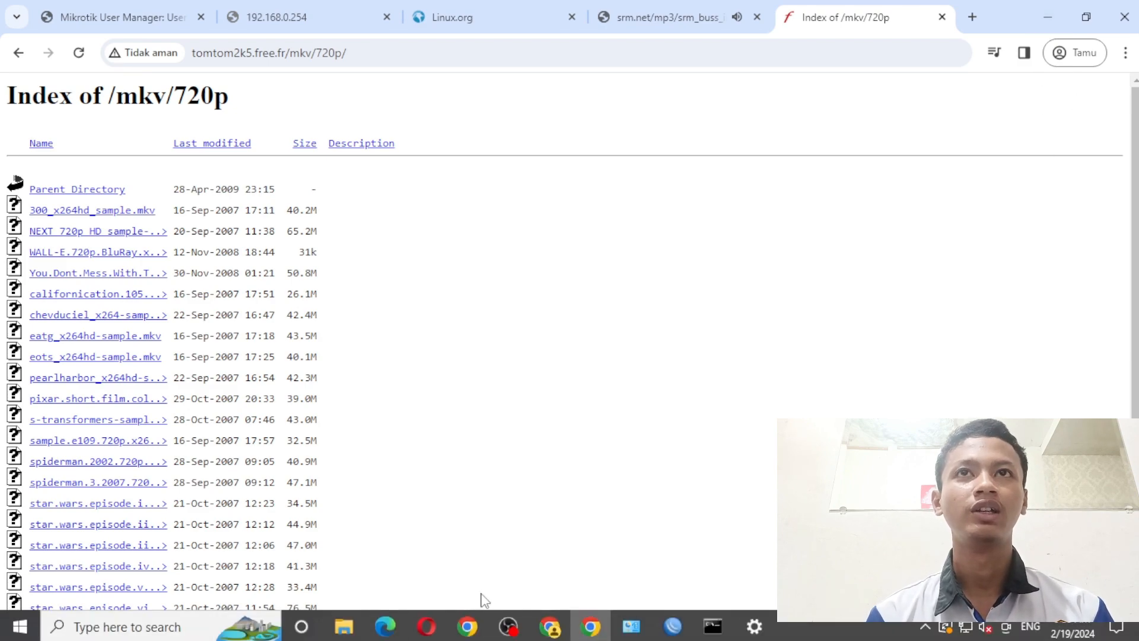
# - Turn the Windows manual proxy off, minimize Settings, and bring OBS to the front
pyautogui.click(754, 626)
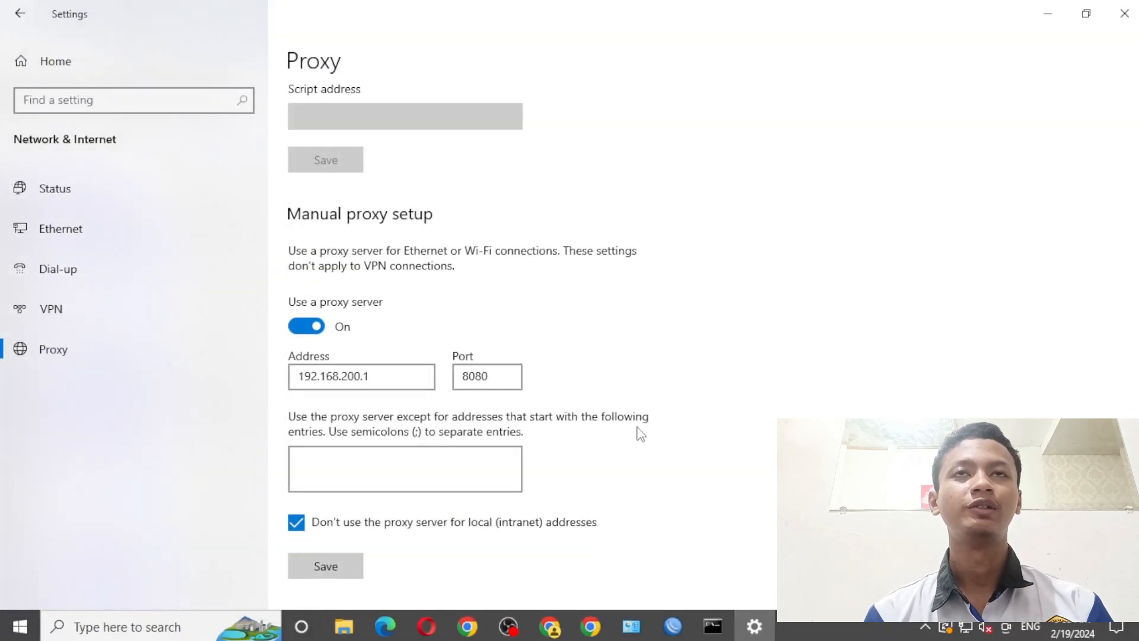
pyautogui.click(310, 326)
pyautogui.click(1047, 13)
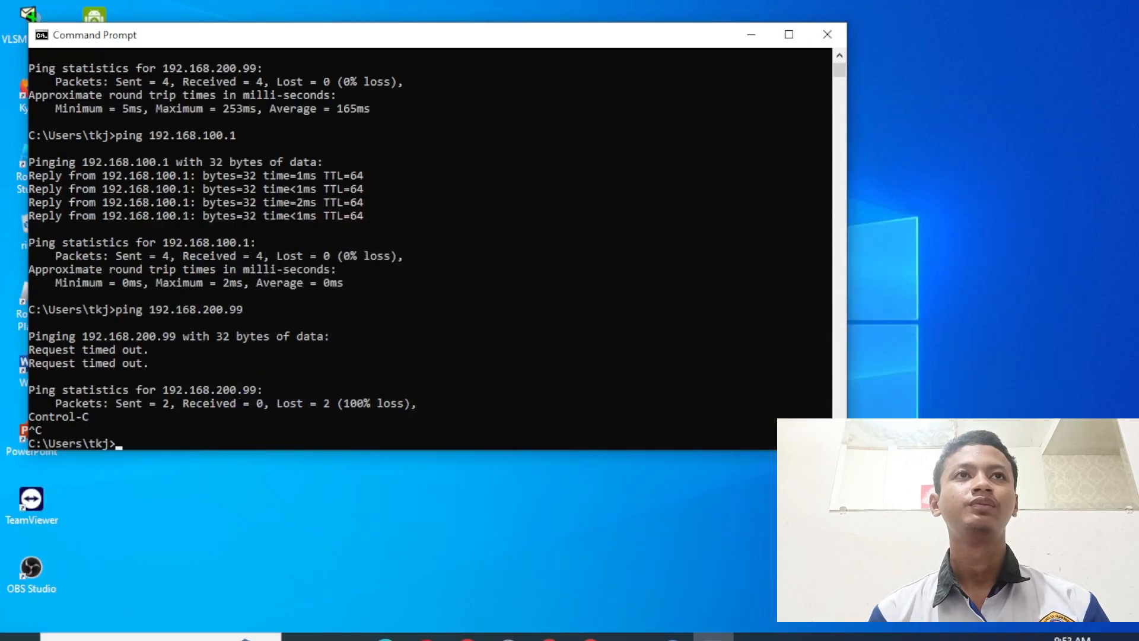
pyautogui.moveTo(590, 626)
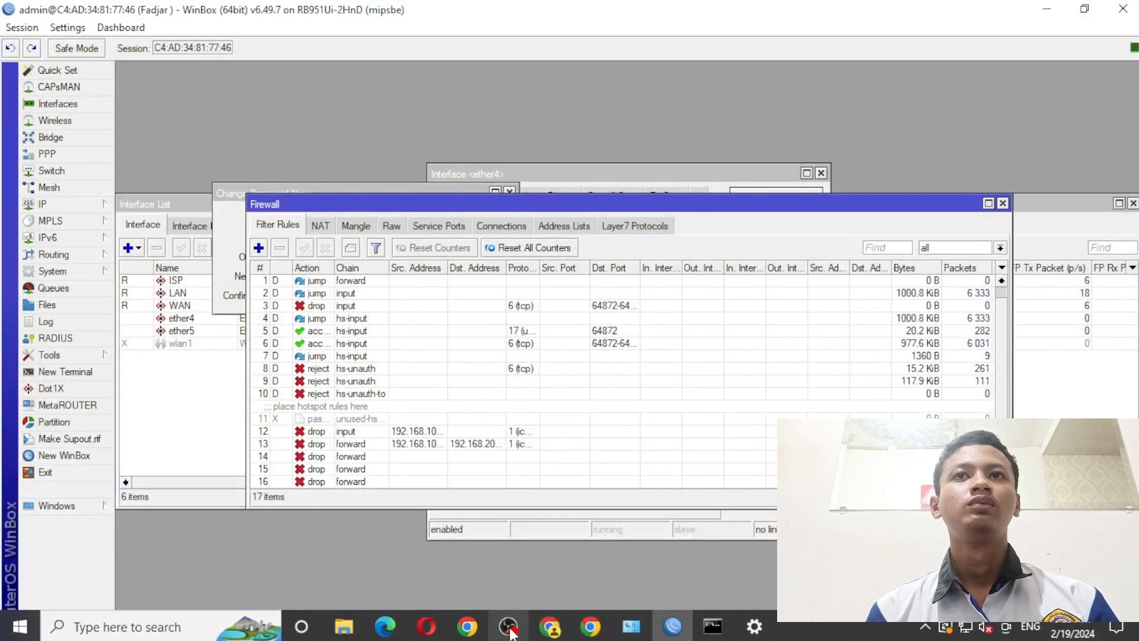
pyautogui.click(509, 627)
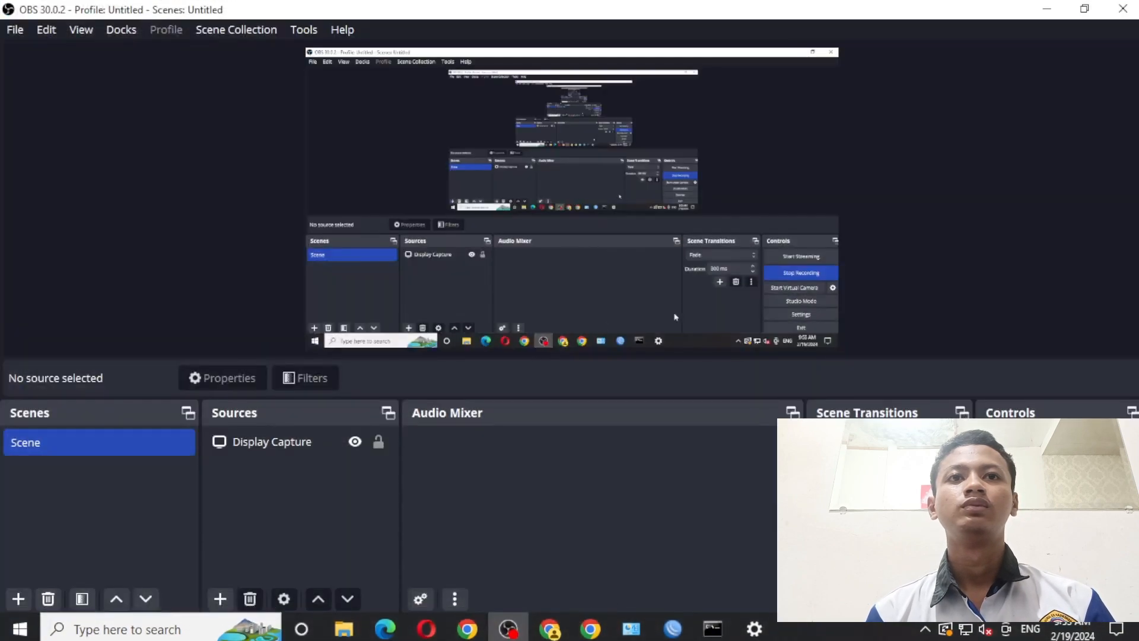